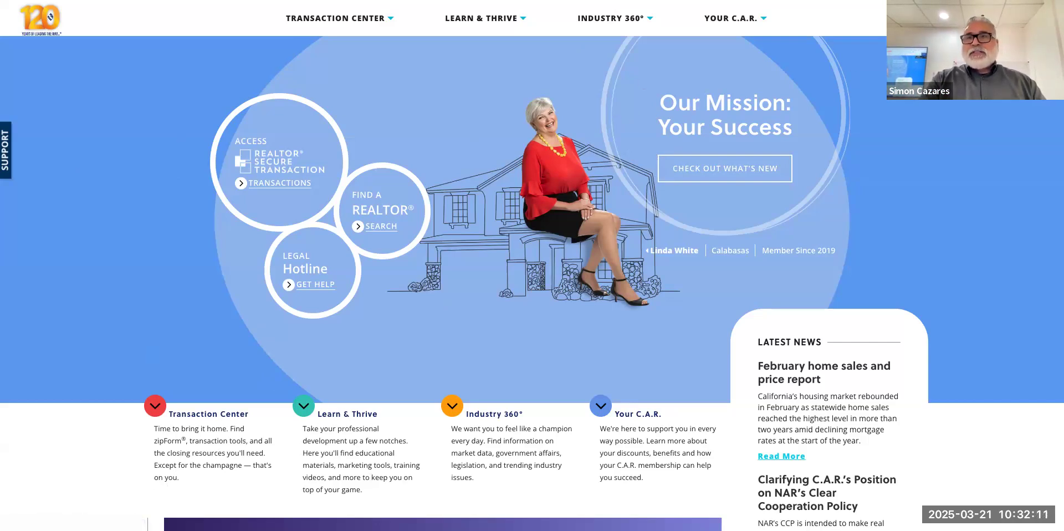
Sign in to the car.org member account using the saved autofilled credentials.
click(989, 19)
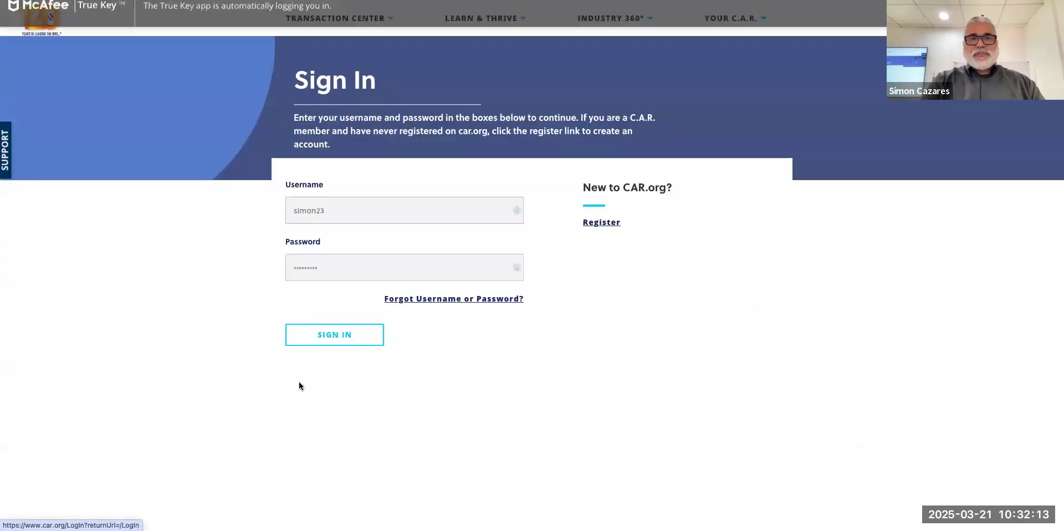
click(333, 340)
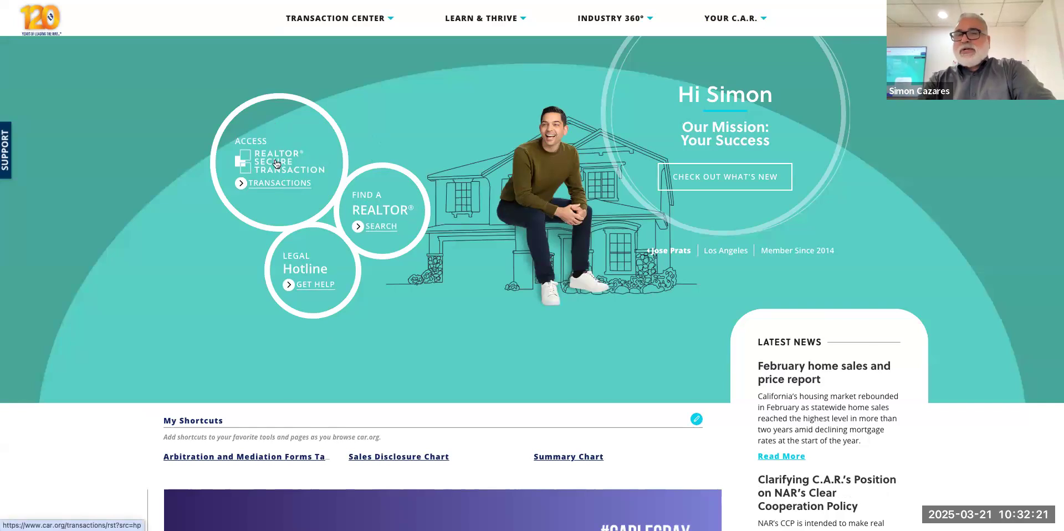
Open the REALTOR® Secure Transaction page and browse its Member Benefits and Other Transaction Tools cards.
click(273, 184)
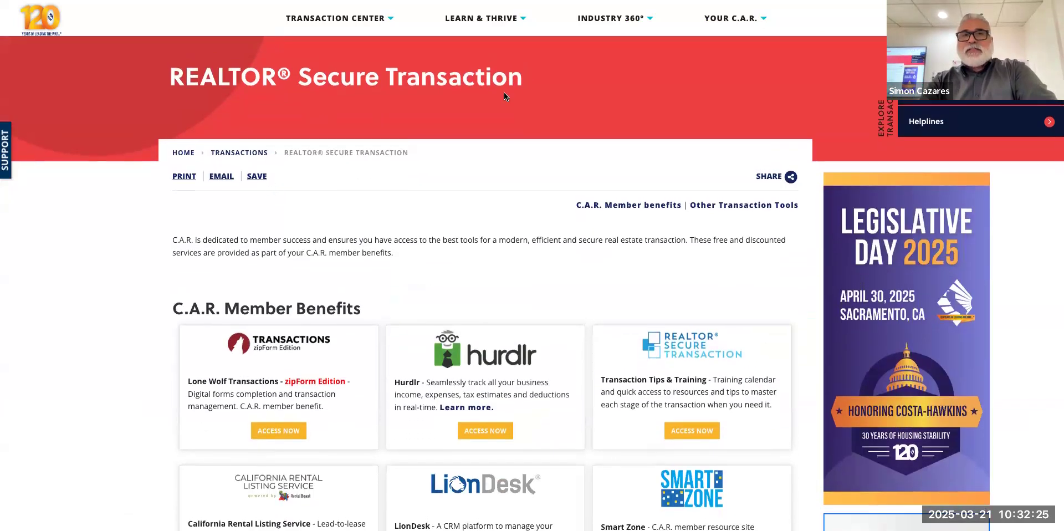
scroll(504, 97, down, 2)
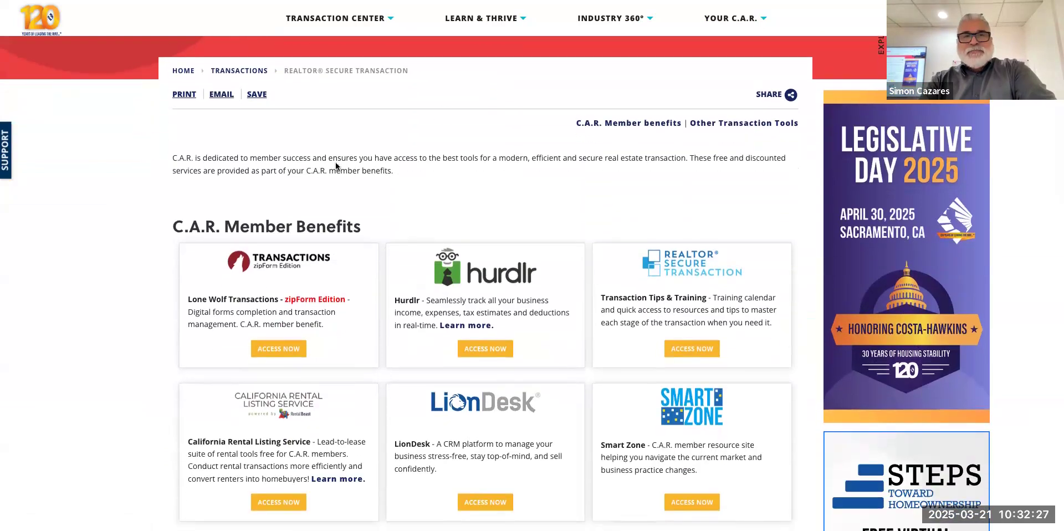
scroll(475, 351, down, 3)
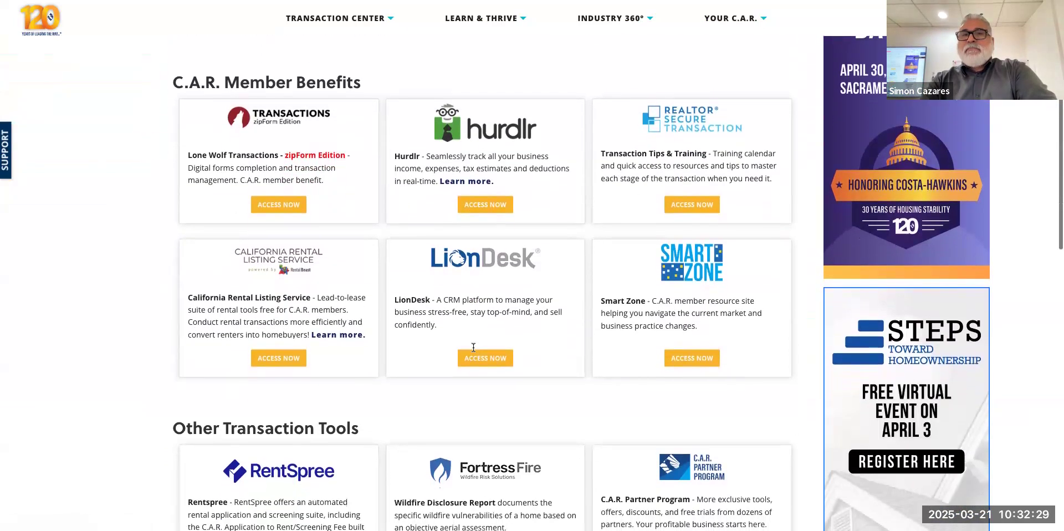
scroll(474, 349, down, 2)
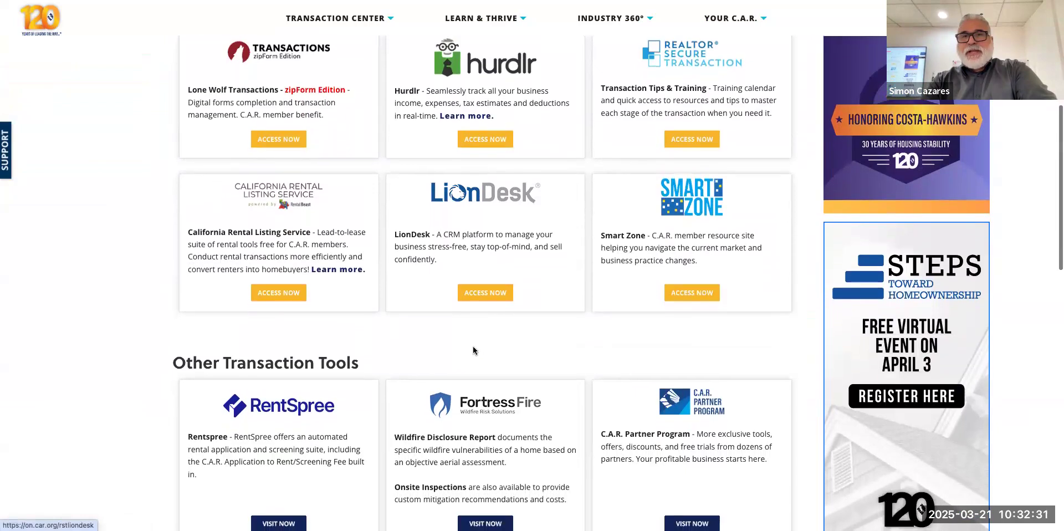
scroll(474, 350, down, 1)
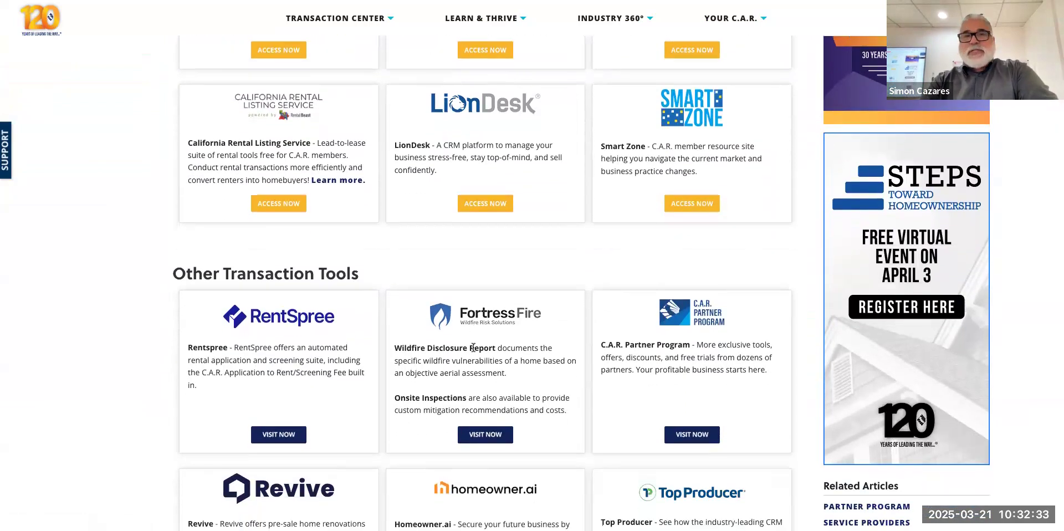
scroll(473, 347, down, 1)
scroll(474, 348, up, 1)
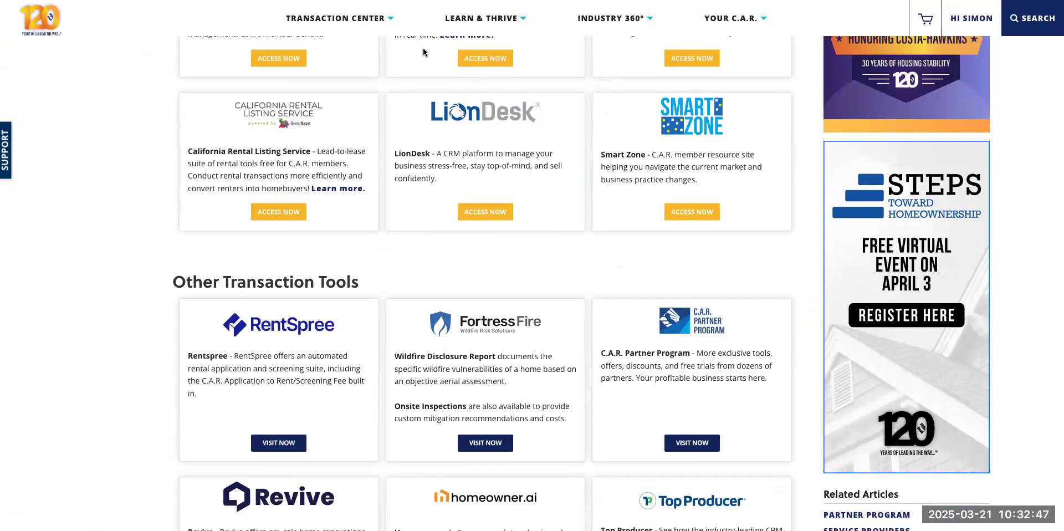
scroll(313, 203, up, 3)
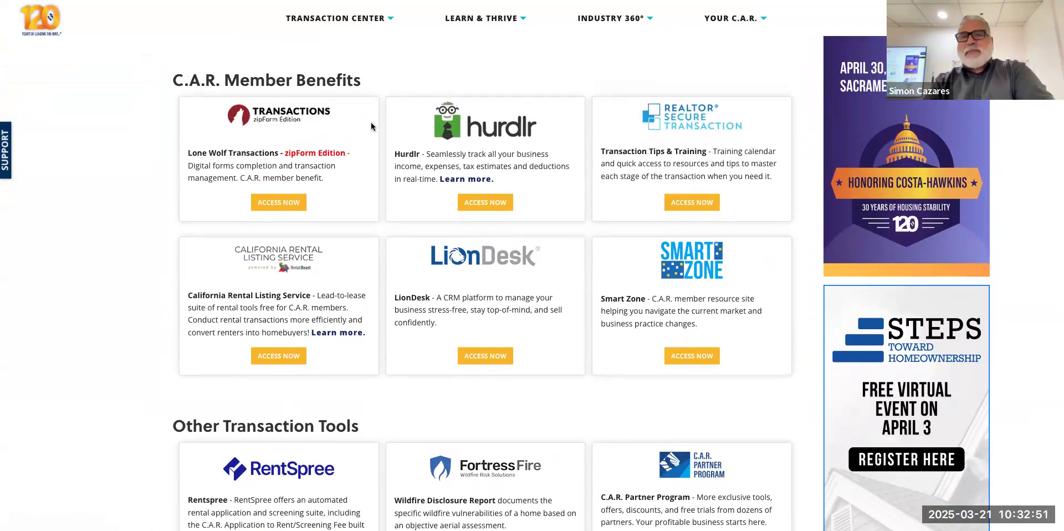
scroll(584, 183, down, 1)
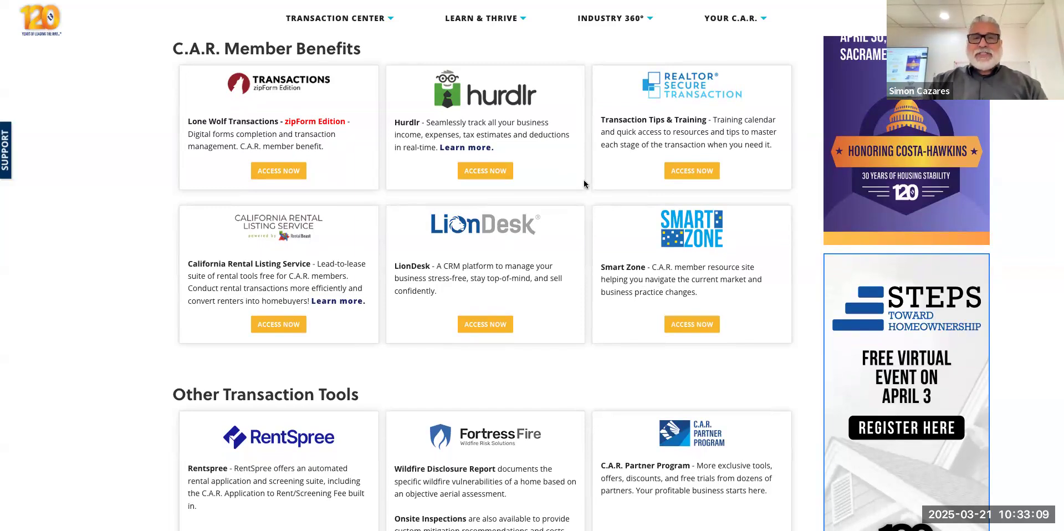
scroll(584, 183, down, 5)
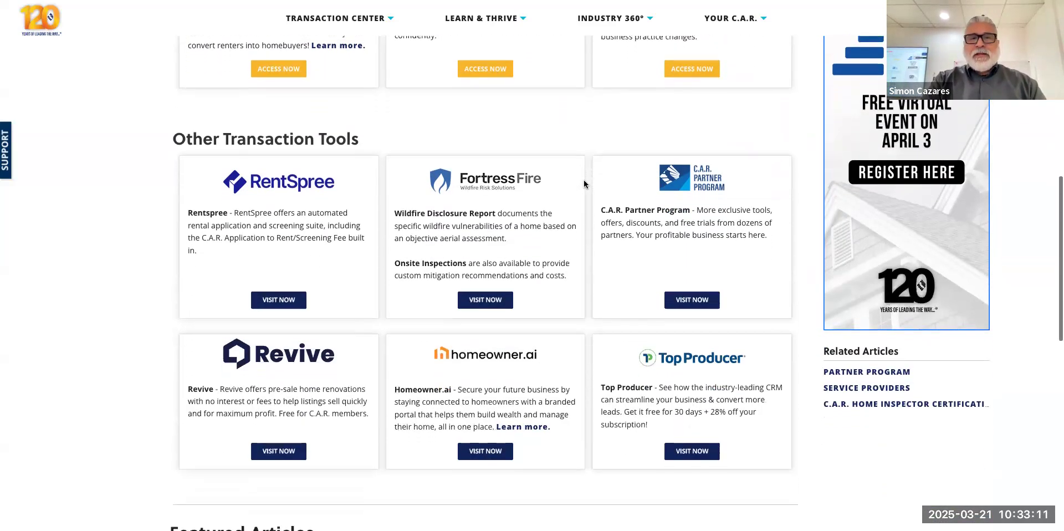
scroll(495, 307, down, 1)
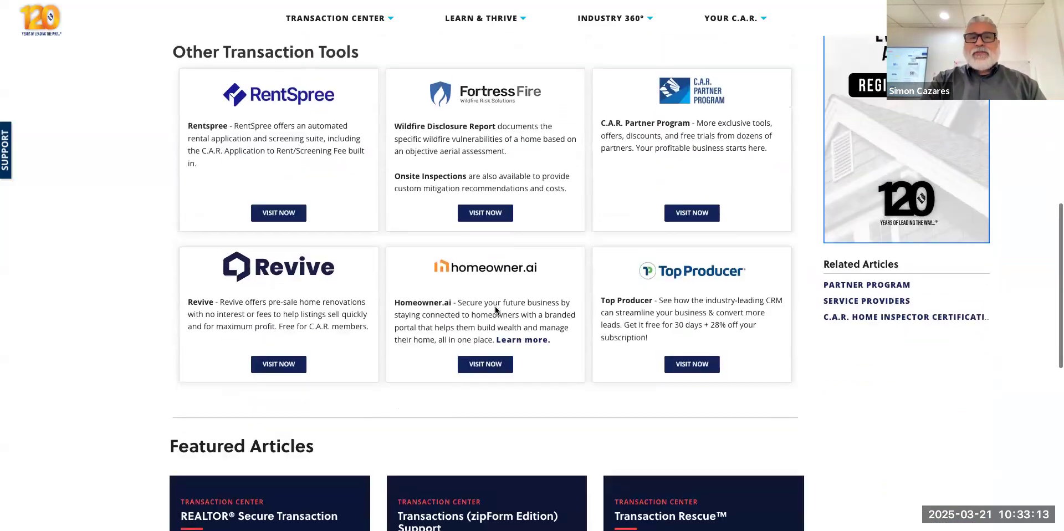
scroll(495, 308, up, 15)
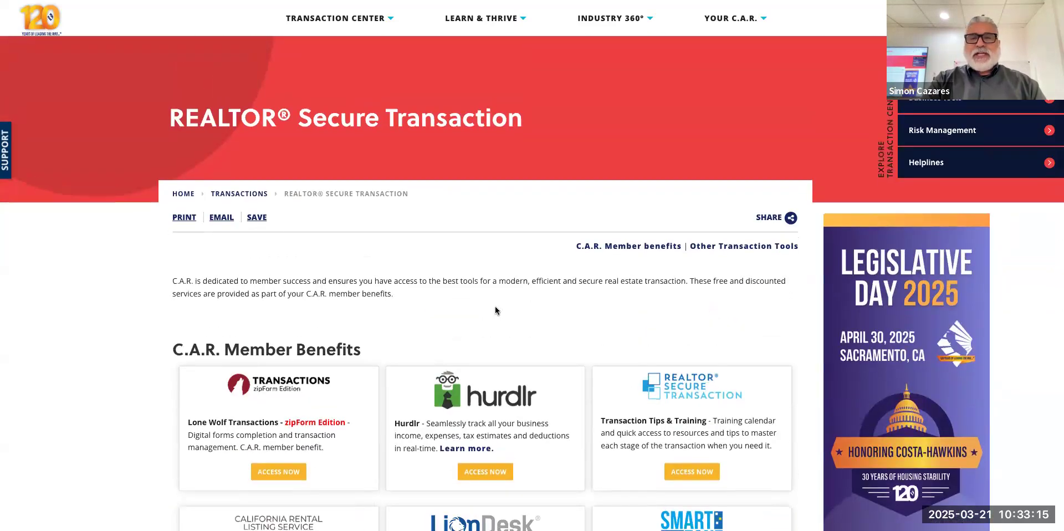
scroll(301, 368, down, 1)
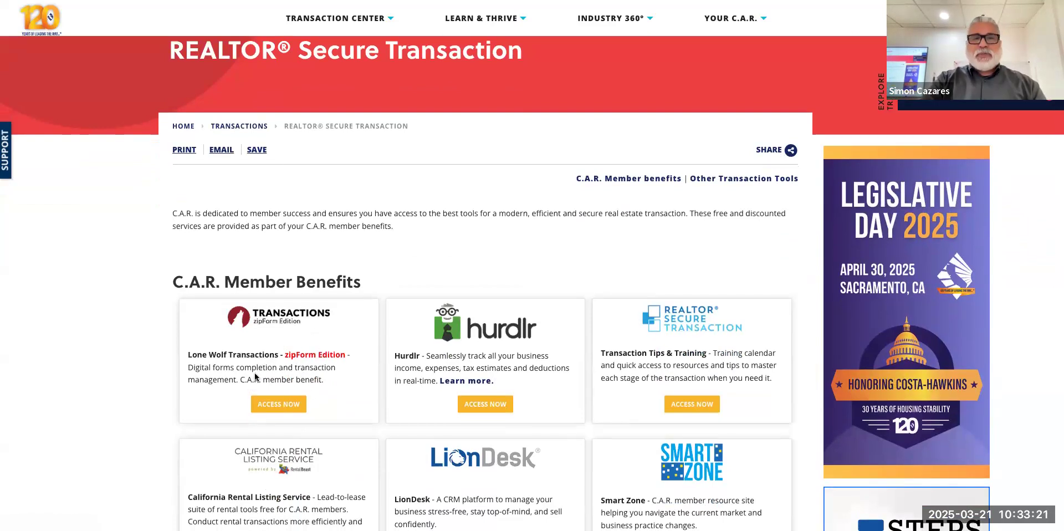
Launch Lone Wolf Transactions through ACCESS NOW and Continue, then skip the renewal offer.
click(278, 404)
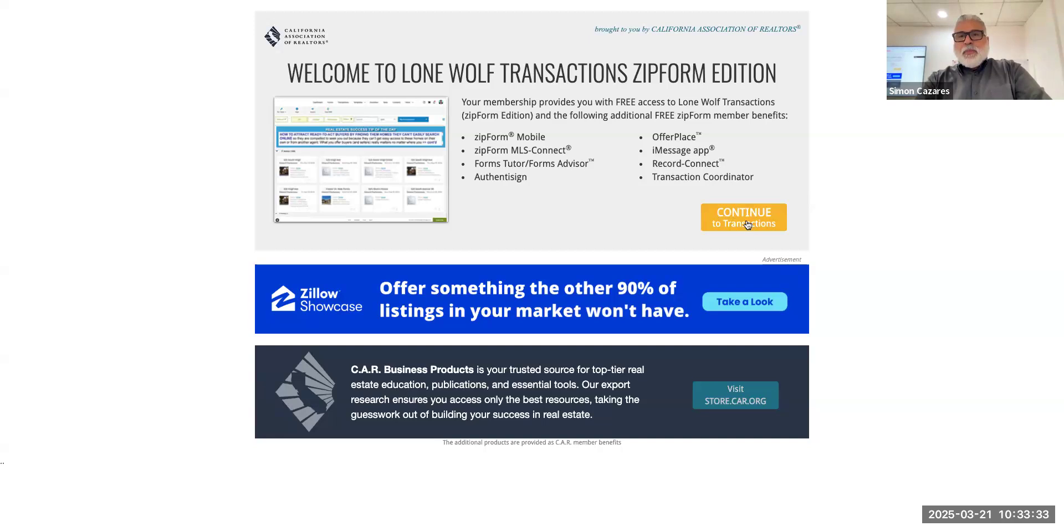
click(730, 222)
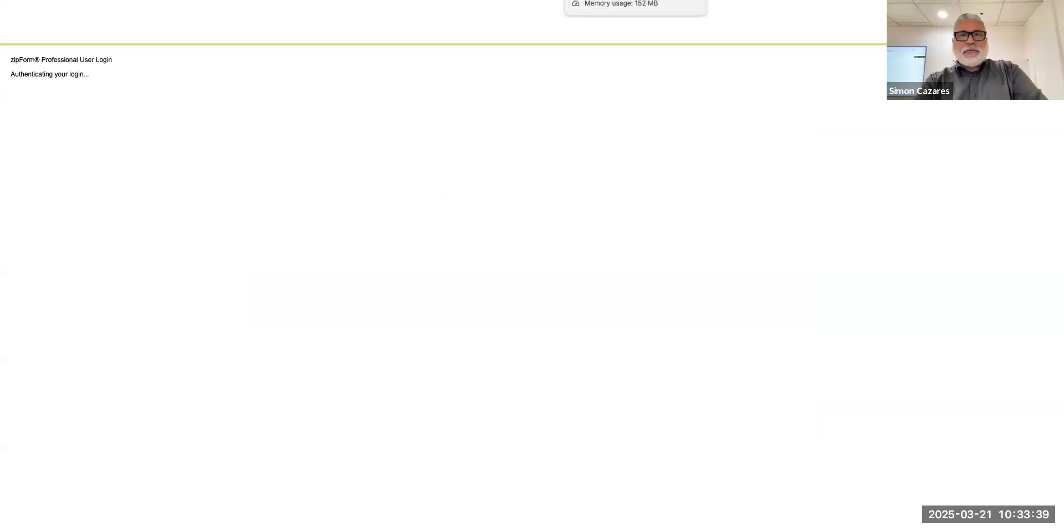
key(ctrl+shift+Tab)
key(ctrl+shift+Tab)
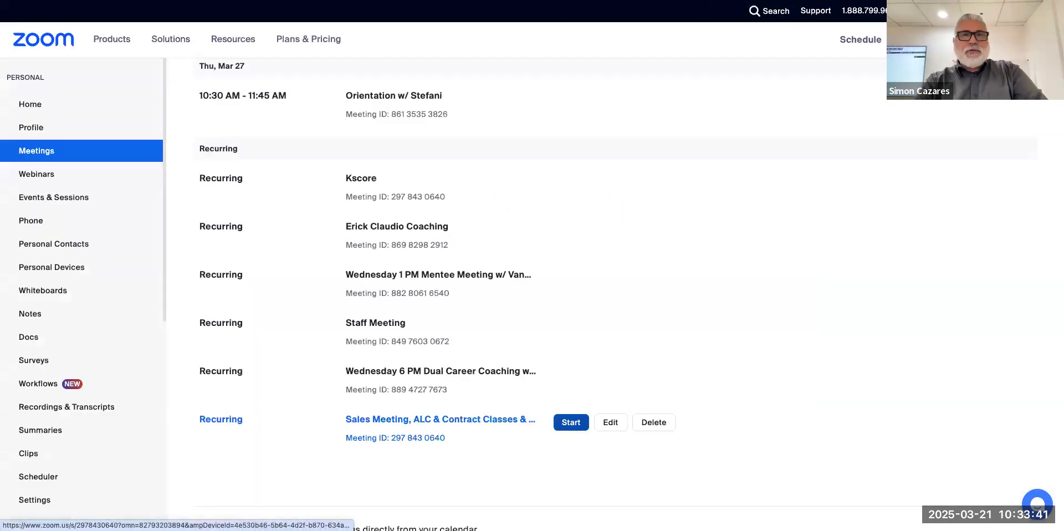
click(594, 1)
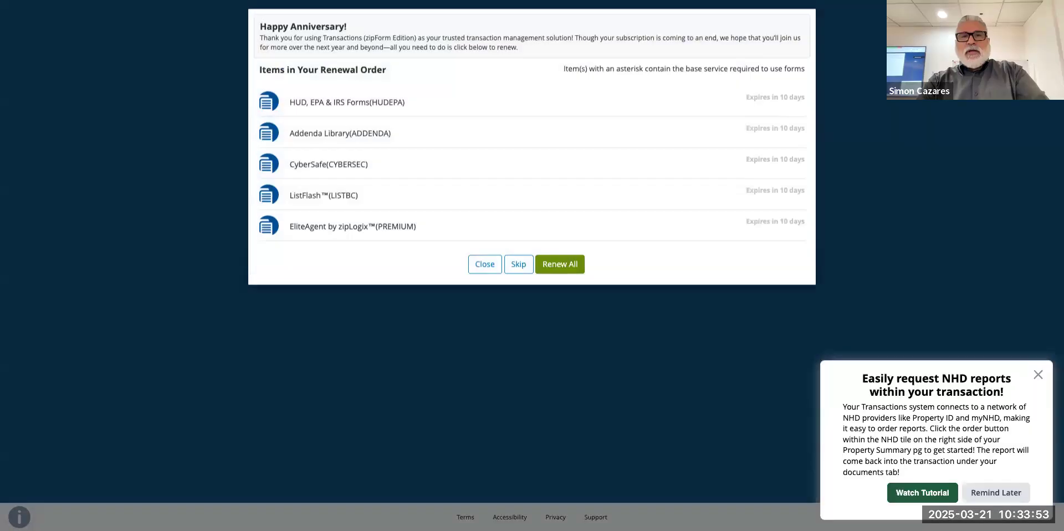
click(519, 269)
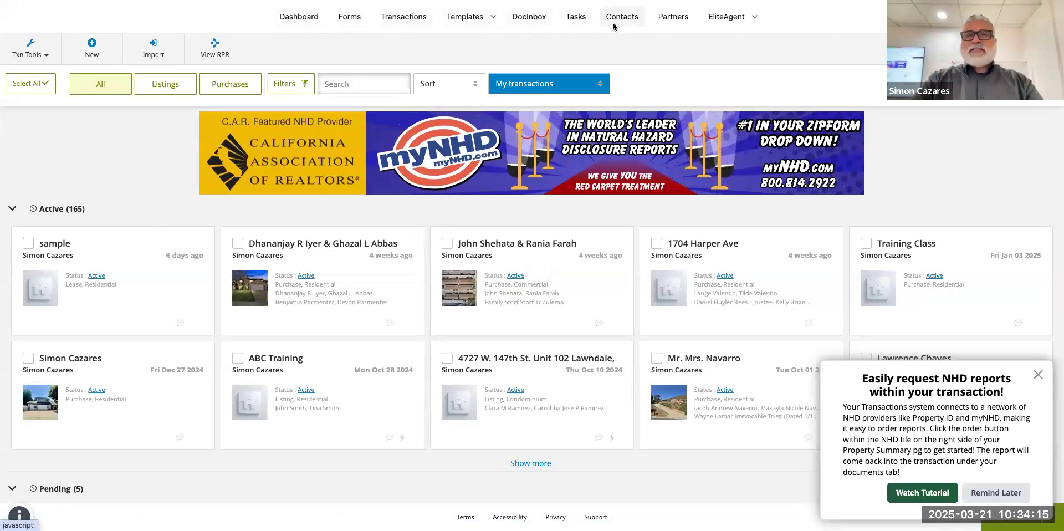
View the EliteAgent ListFlash and Offers options, then close the NHD reports pop-up.
click(736, 20)
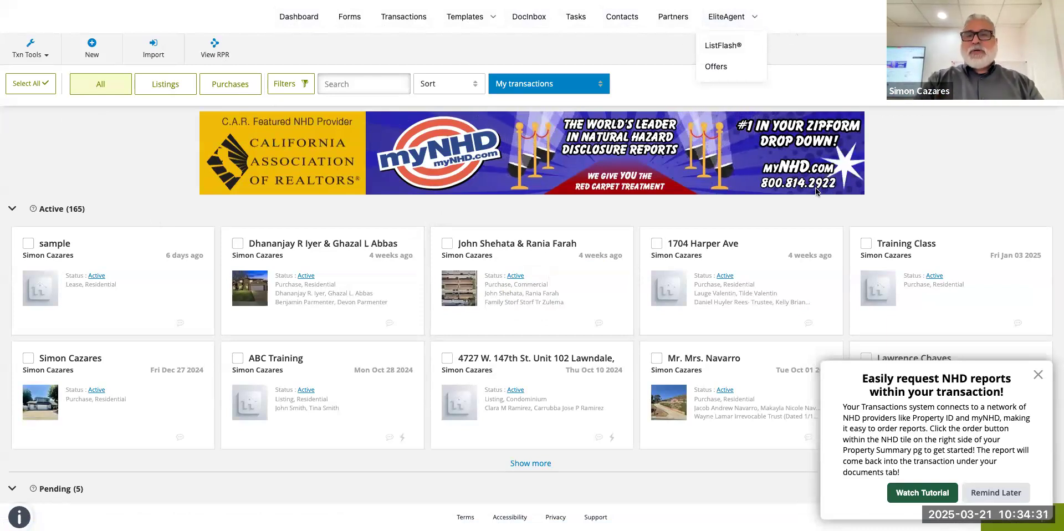
click(1039, 378)
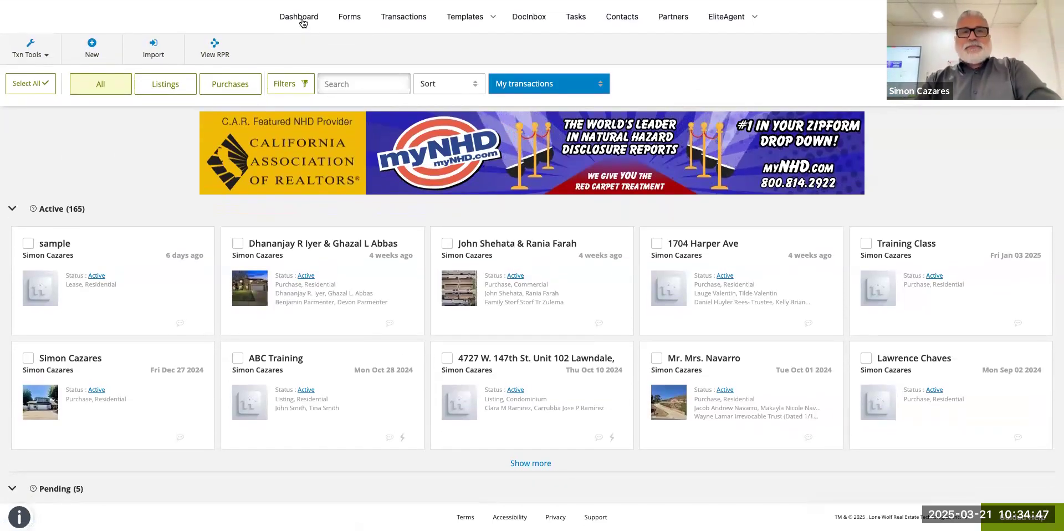
Open the About Me profile settings and view My Company Information on the Offices tab.
click(302, 23)
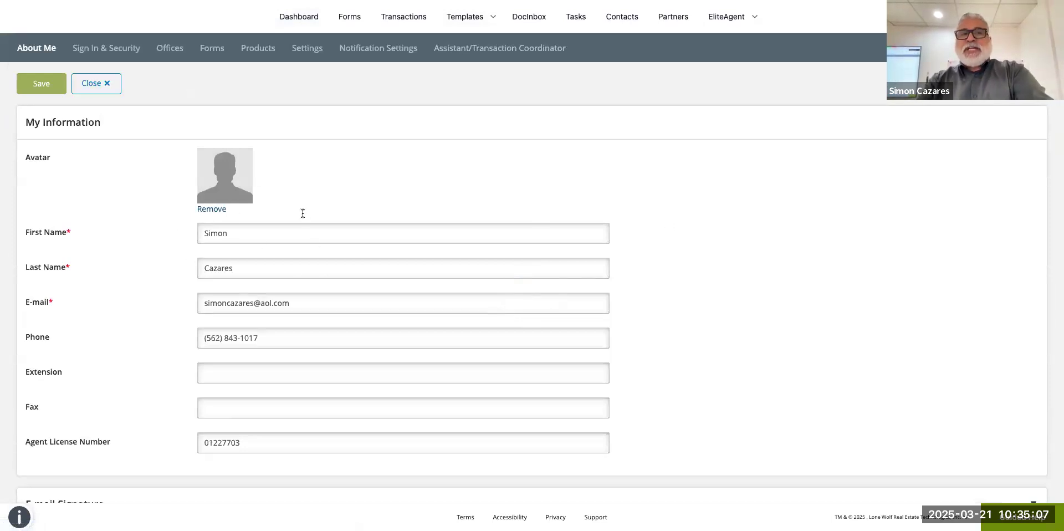
scroll(280, 350, down, 1)
scroll(271, 282, up, 1)
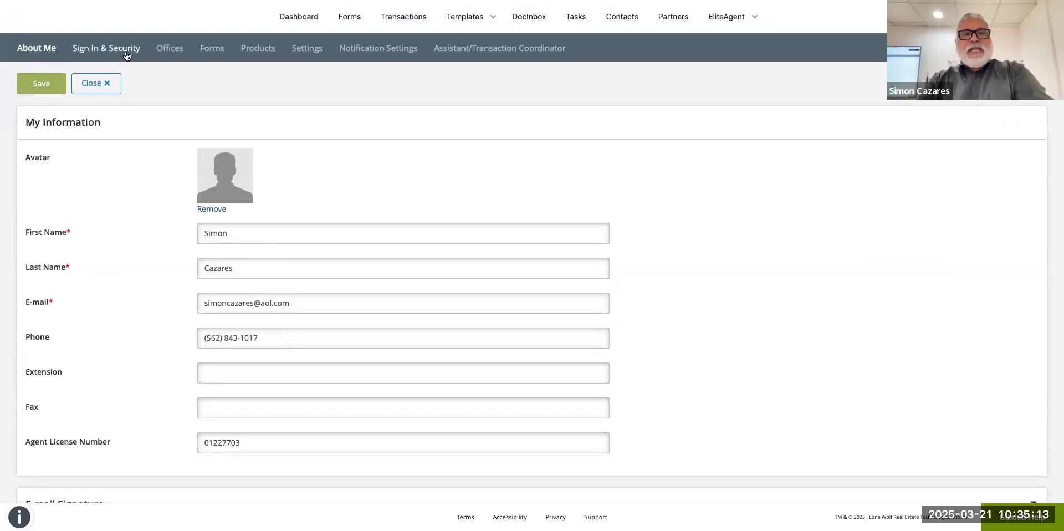
click(164, 50)
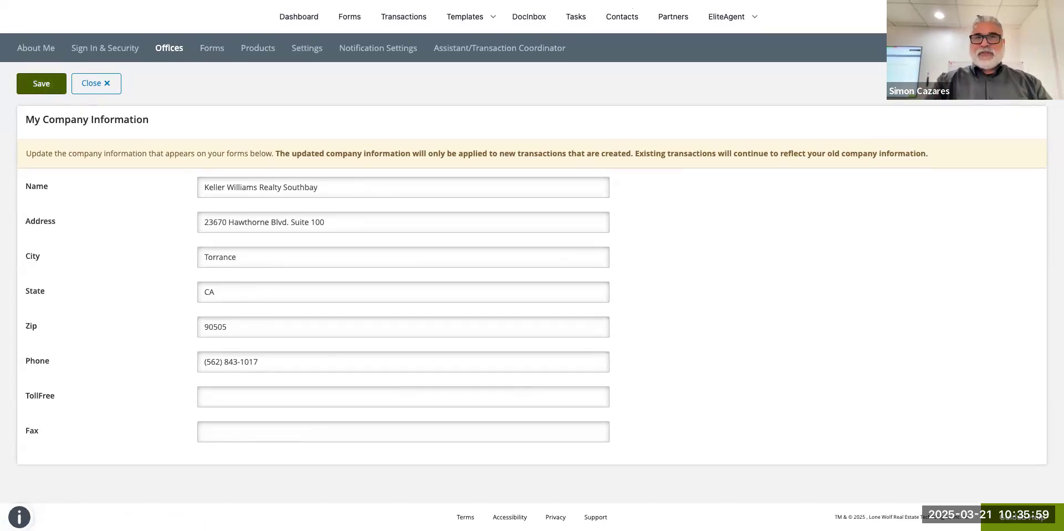
Show the Sign In & Security settings, where two-factor authentication is off.
mouse_move(50, 1)
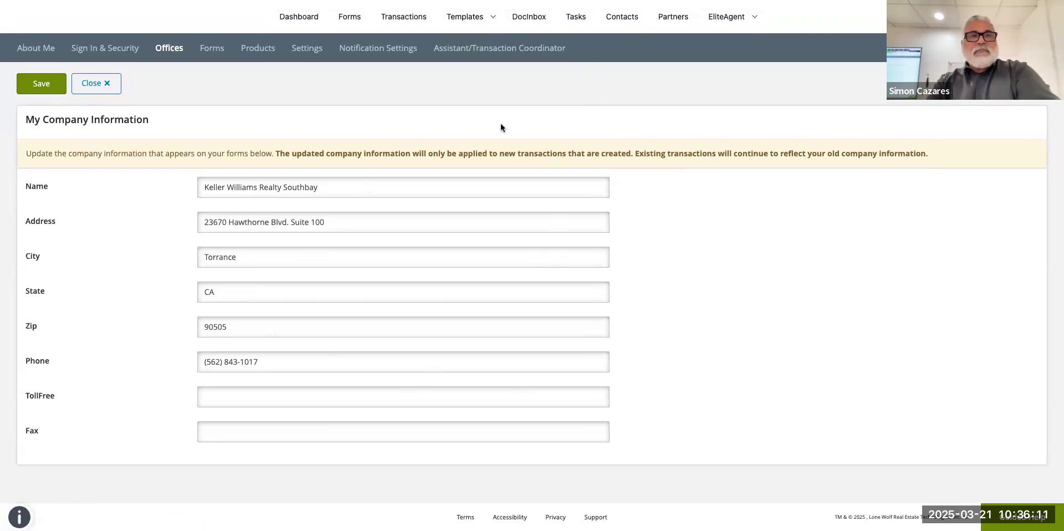
click(132, 56)
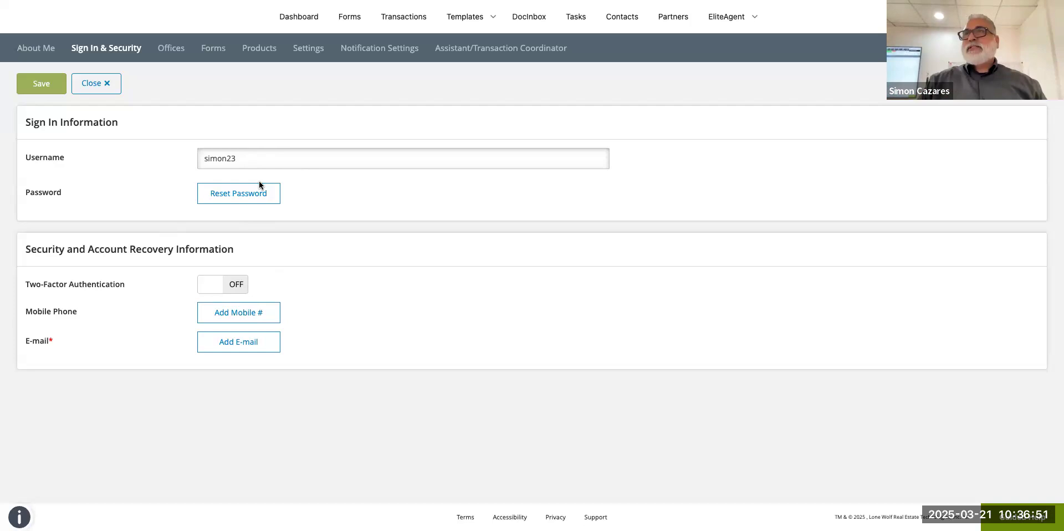
Drag the DAOR library below IGAOR in the Form Libraries order.
click(213, 48)
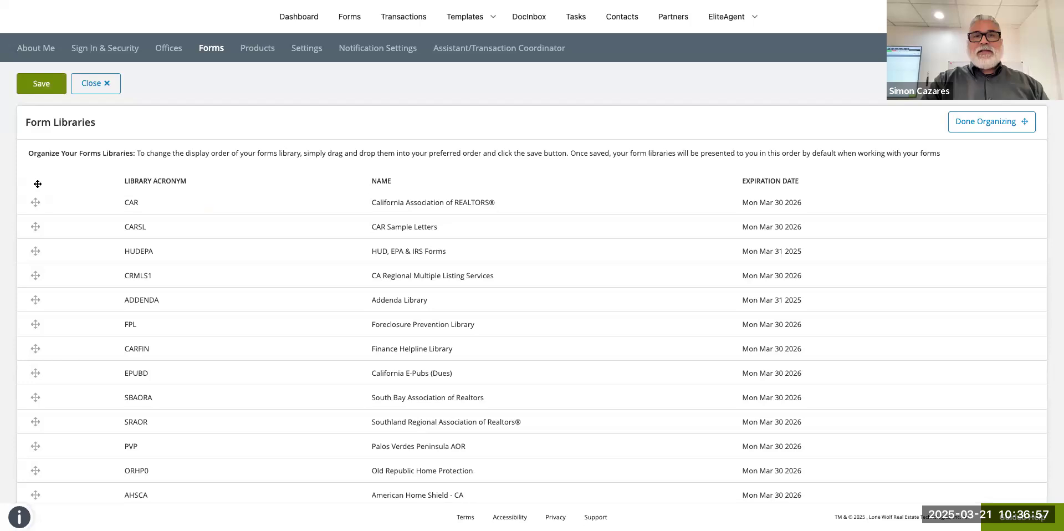
mouse_move(36, 203)
mouse_down()
mouse_move(36, 225)
mouse_move(39, 186)
mouse_up()
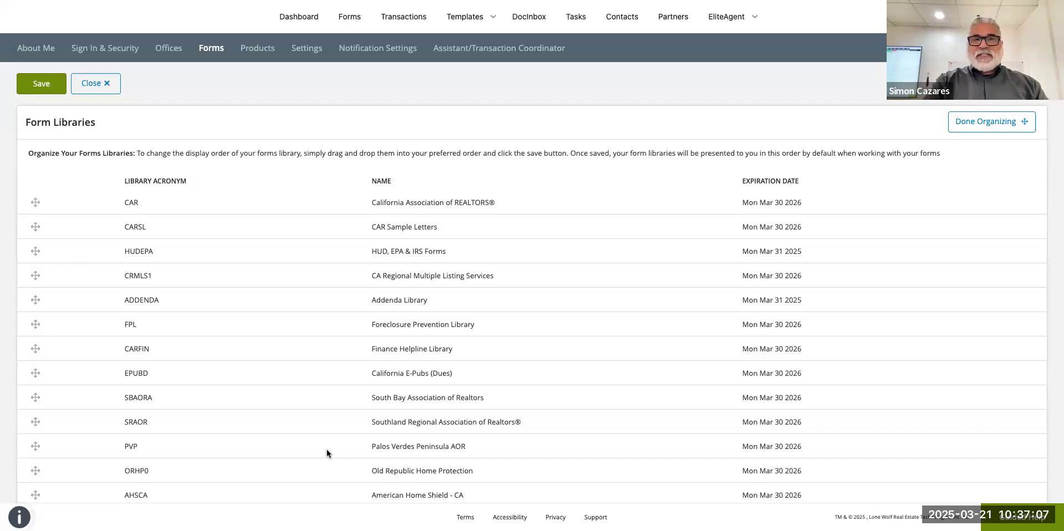
scroll(368, 290, down, 6)
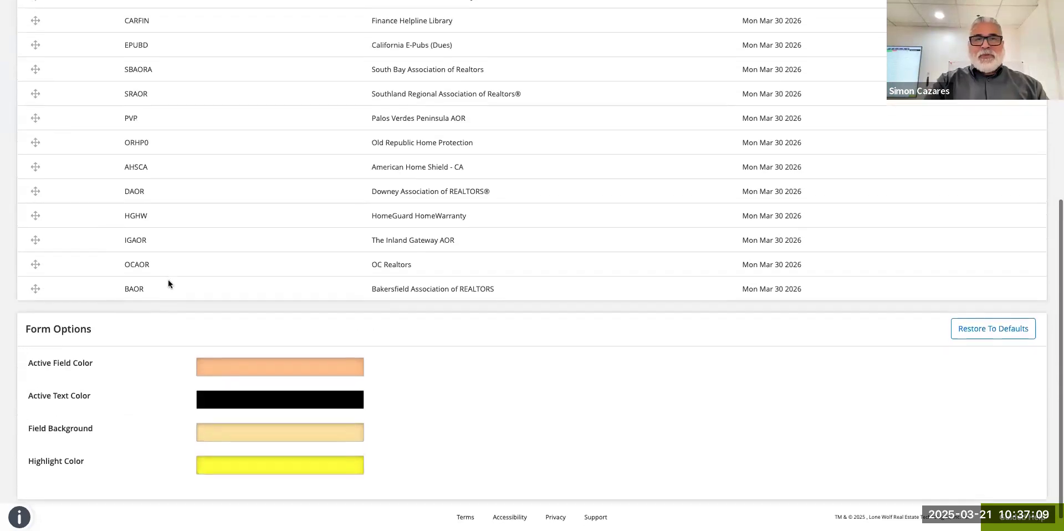
scroll(255, 302, up, 1)
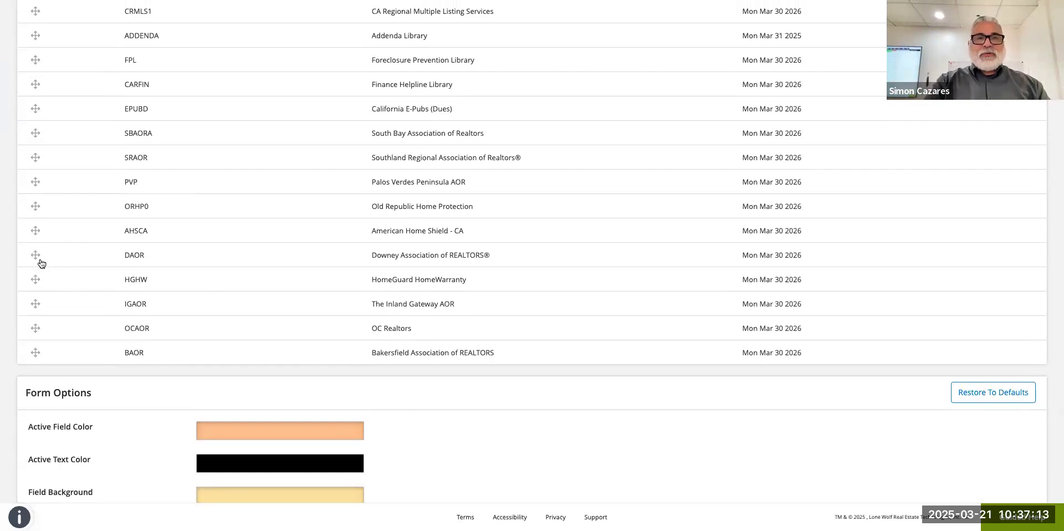
drag(36, 142, 47, 302)
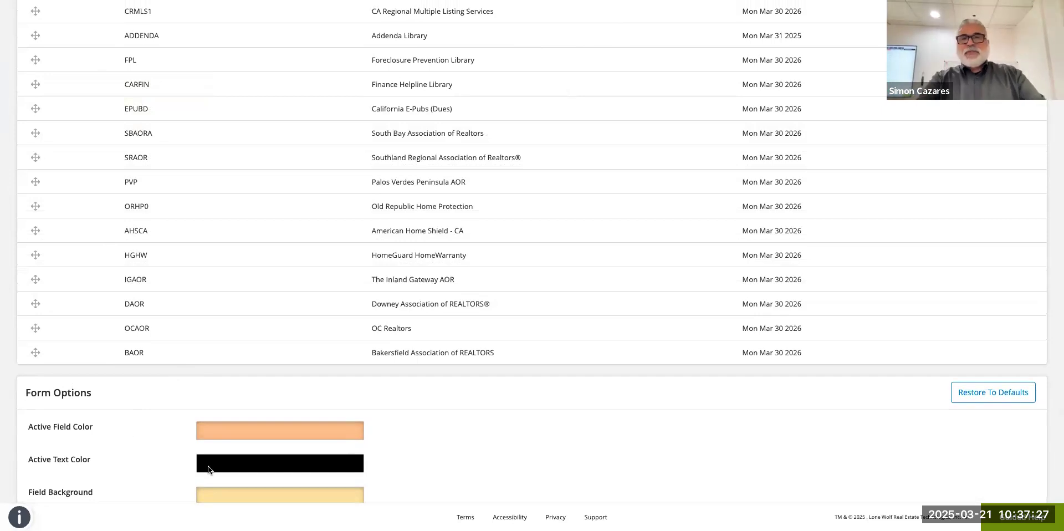
scroll(208, 469, down, 3)
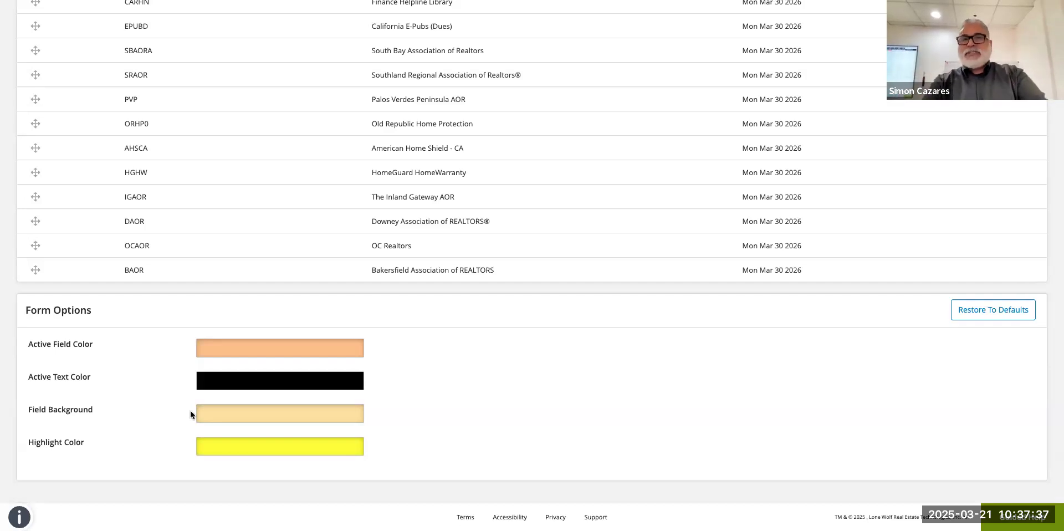
scroll(190, 414, up, 6)
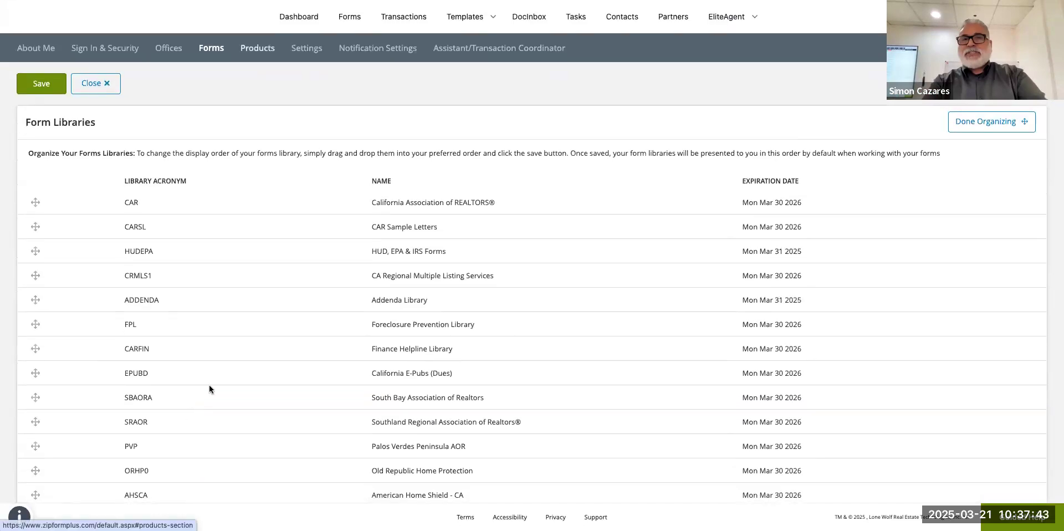
Try leaving for Products, cancel the Discard Changes prompt, then head to Settings.
click(258, 48)
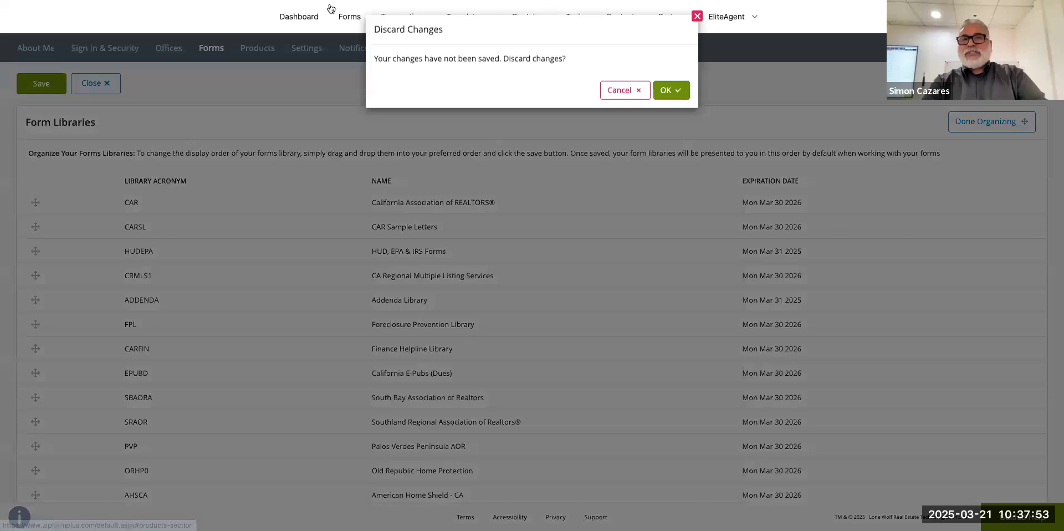
click(625, 90)
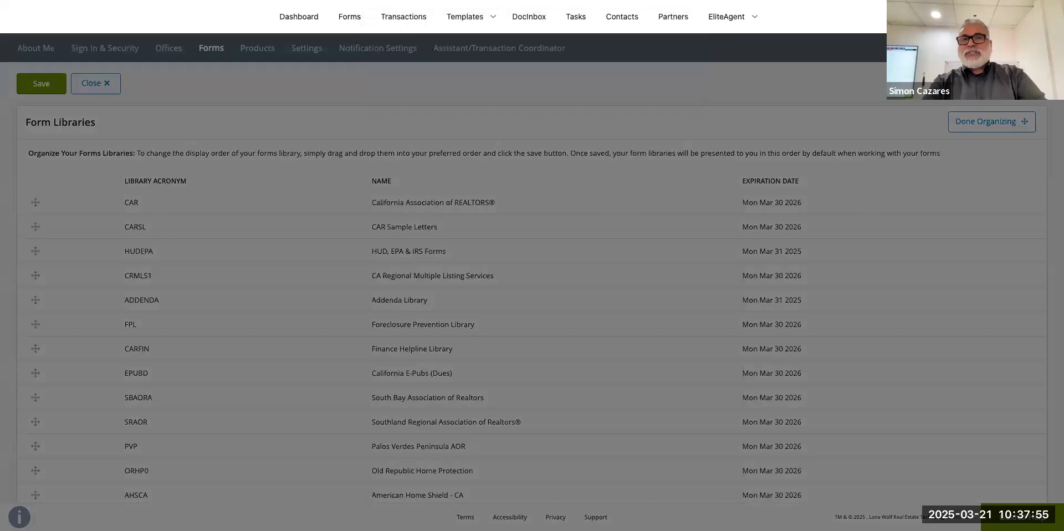
click(301, 51)
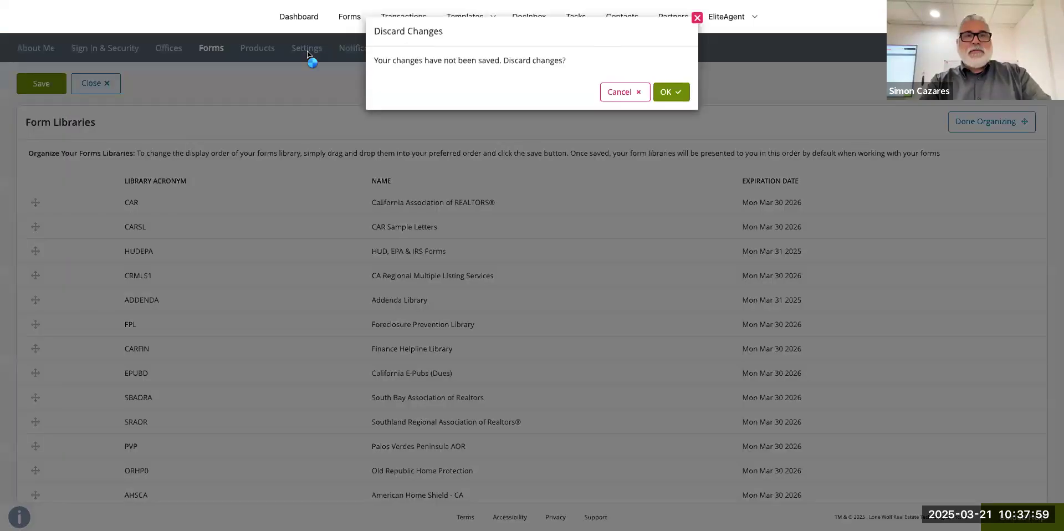
Discard the library reordering and set the default mortgage interest rate to 6.5.
key(Return)
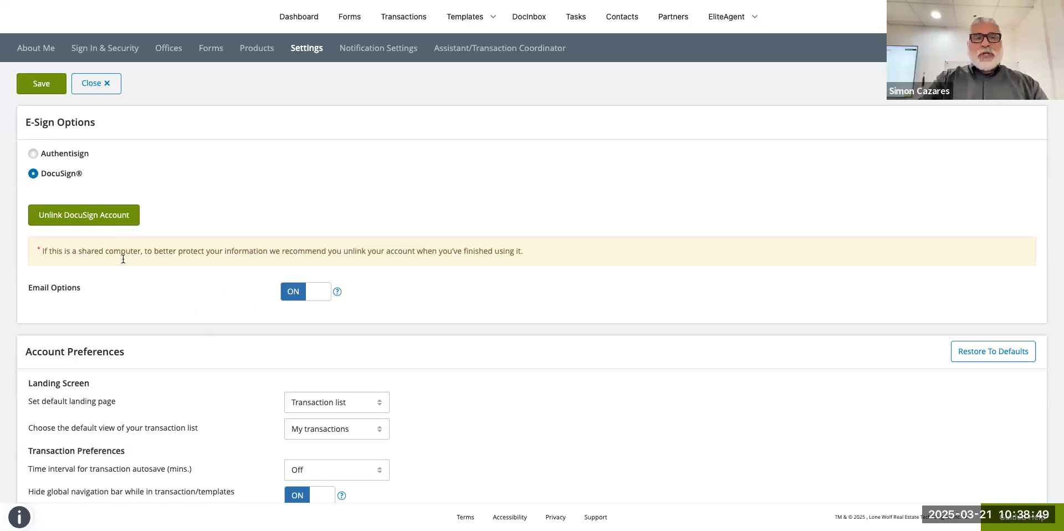
scroll(57, 309, down, 2)
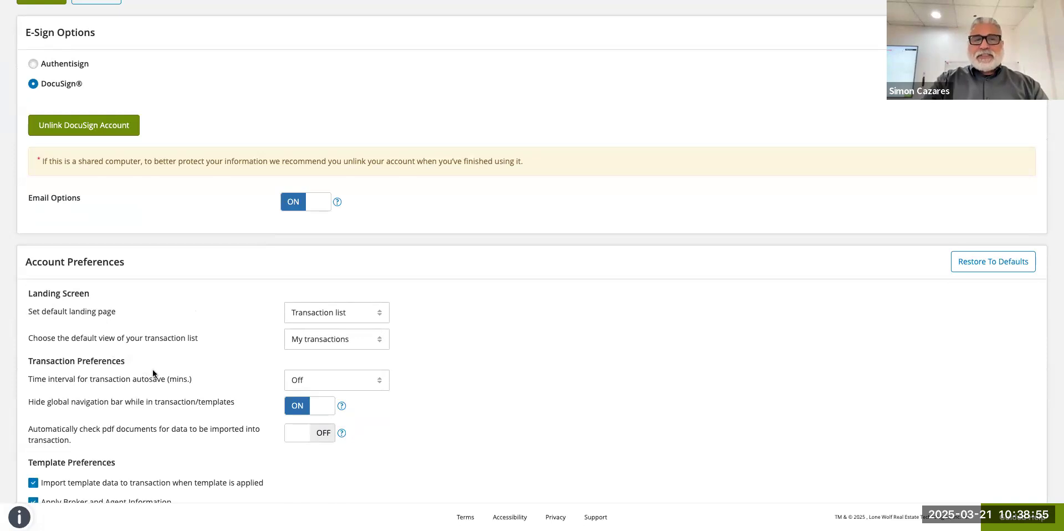
scroll(152, 369, down, 2)
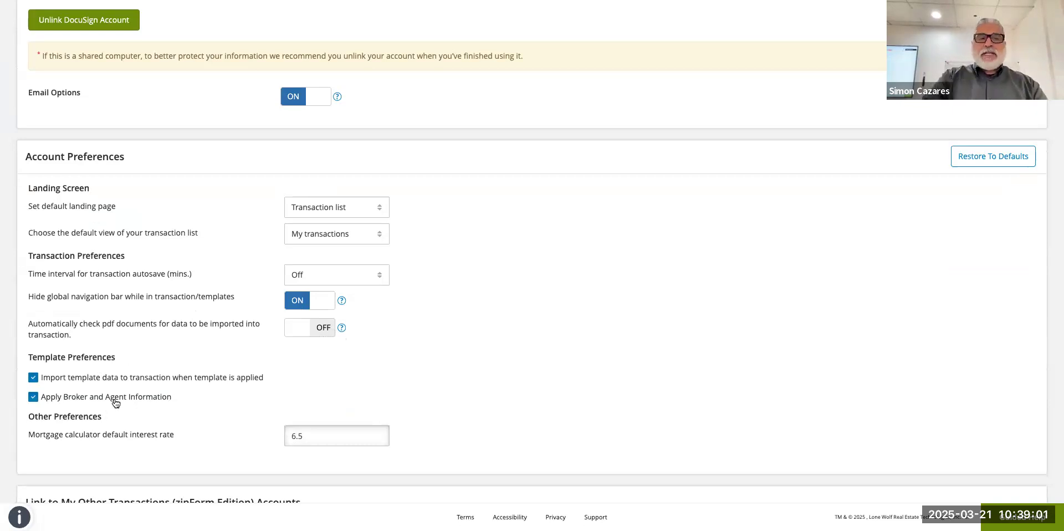
click(305, 436)
key(BackSpace)
key(BackSpace)
key(BackSpace)
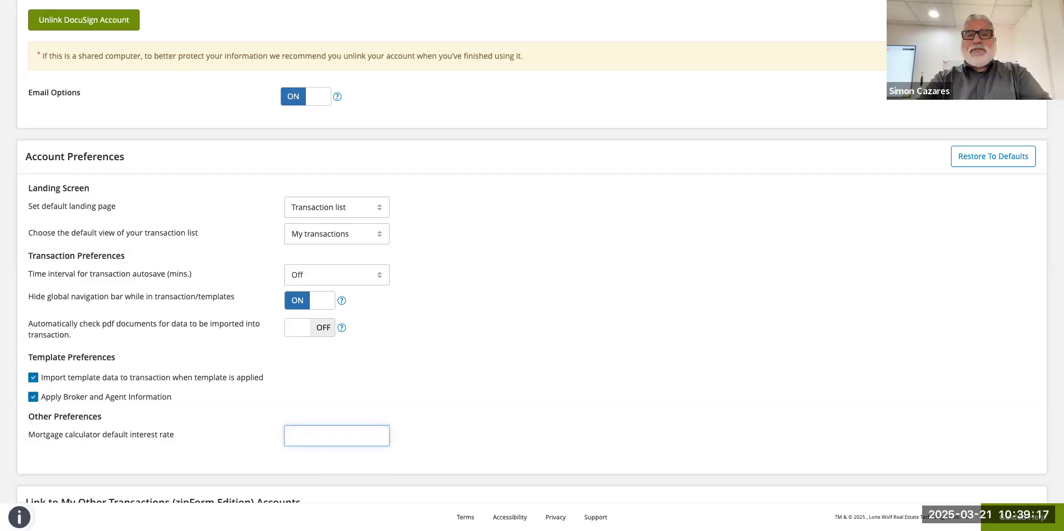
text(6.)
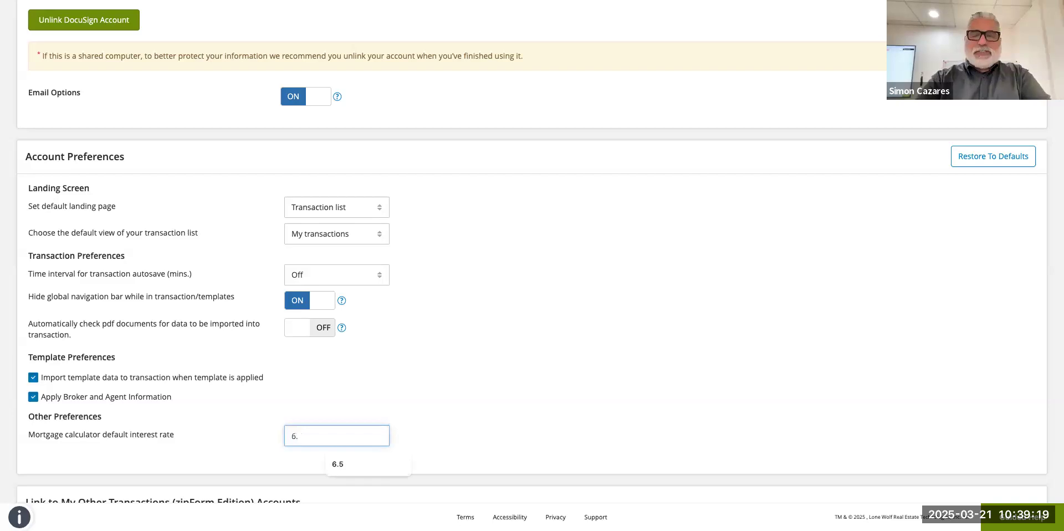
text(5)
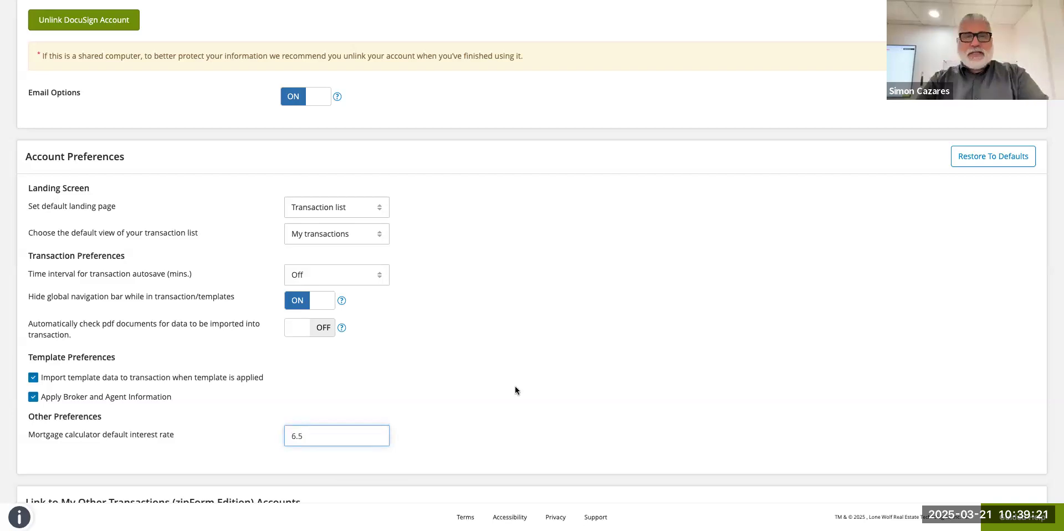
scroll(514, 388, up, 1)
scroll(47, 178, up, 2)
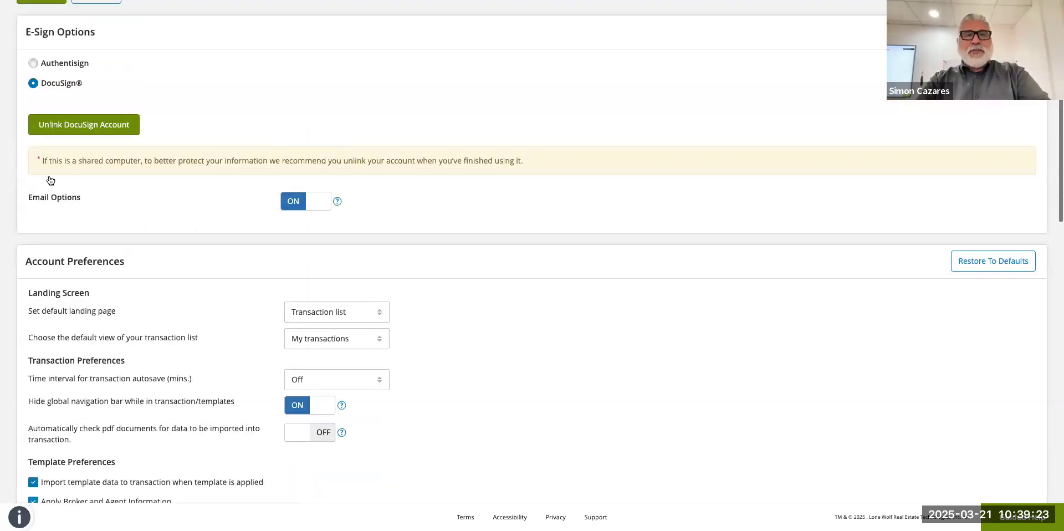
scroll(36, 158, up, 3)
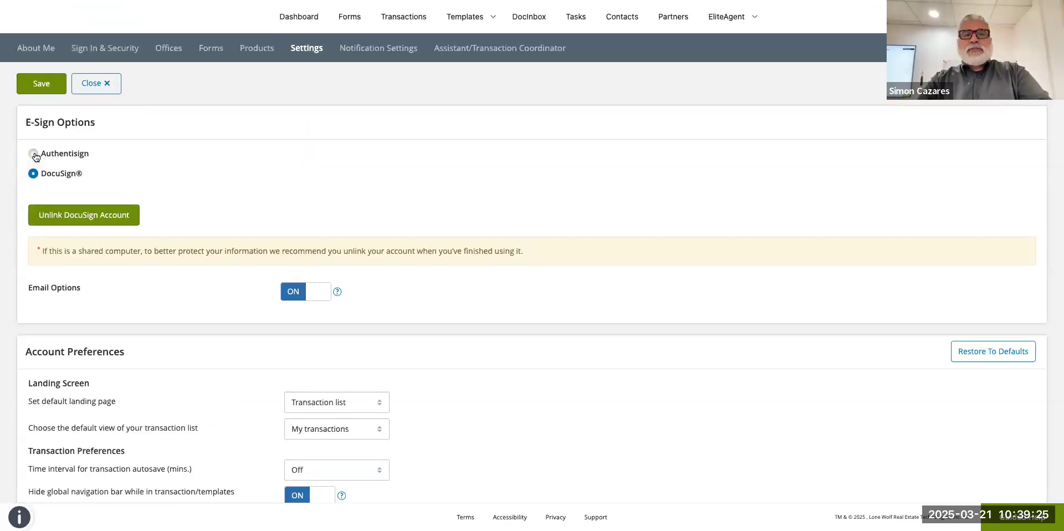
Switch e-signing to Authentisign and open the Assistant/Transaction Coordinator section.
click(34, 154)
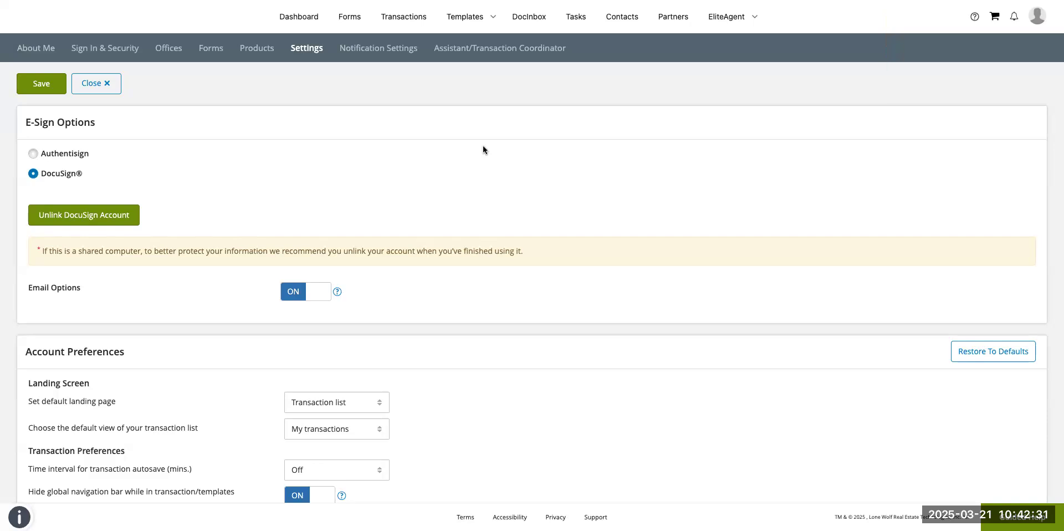
click(445, 44)
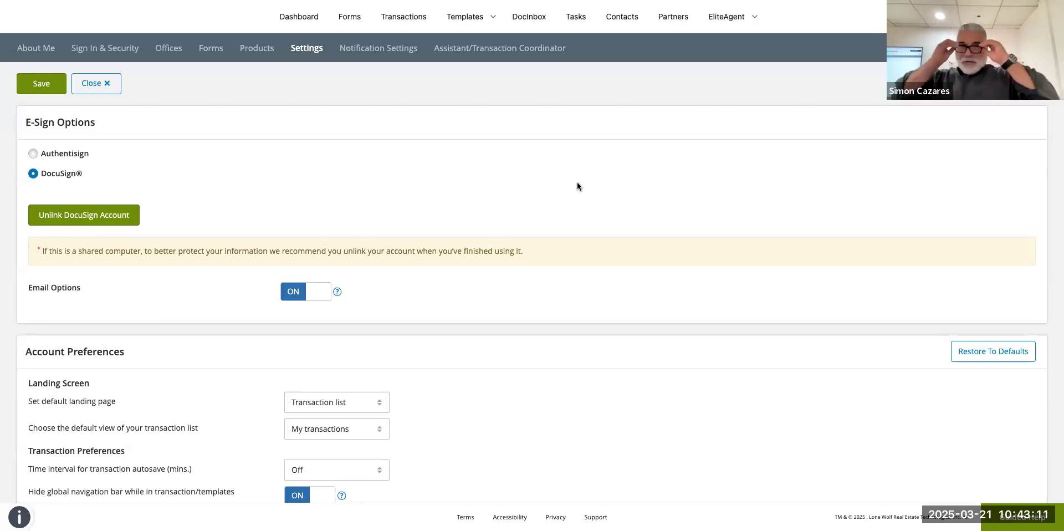
scroll(577, 183, down, 10)
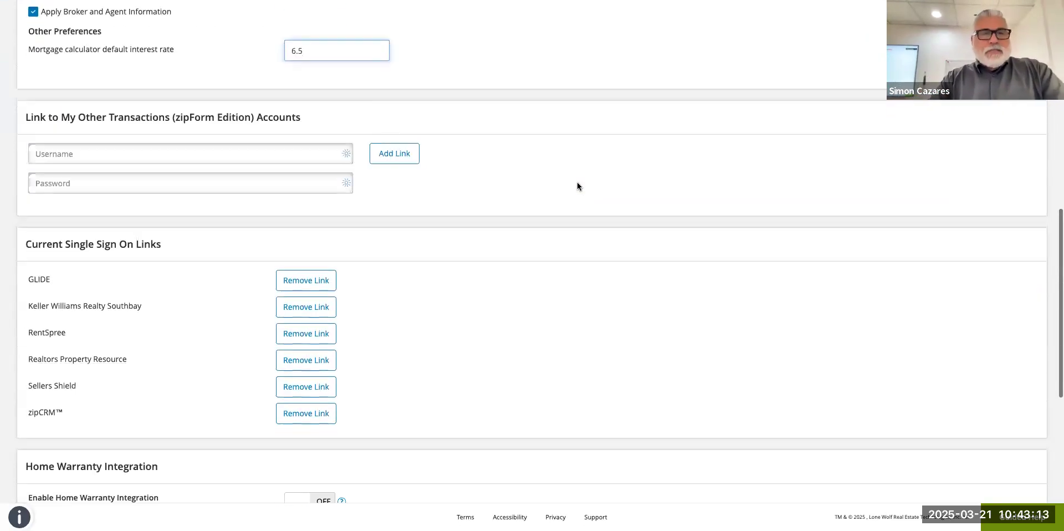
scroll(577, 187, up, 5)
scroll(577, 186, down, 3)
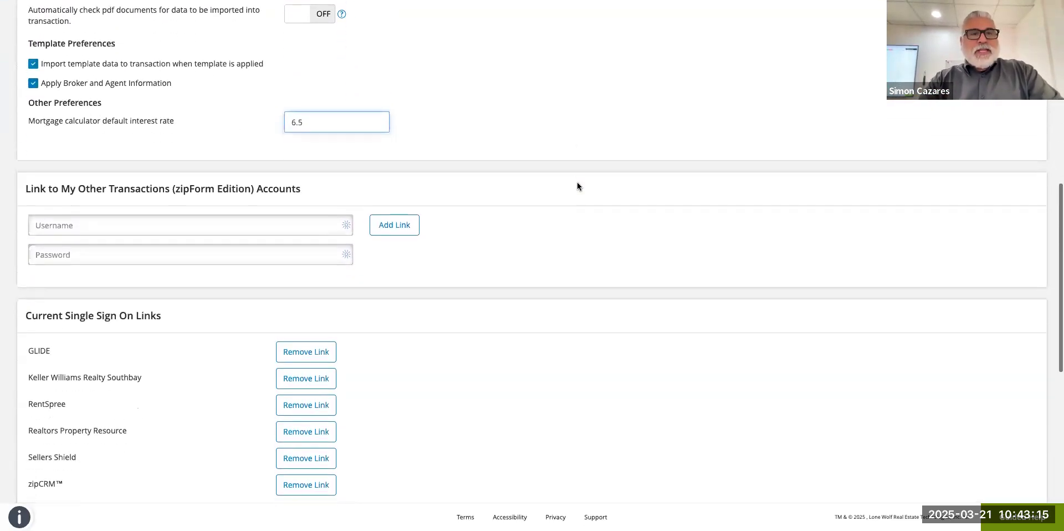
scroll(577, 186, down, 1)
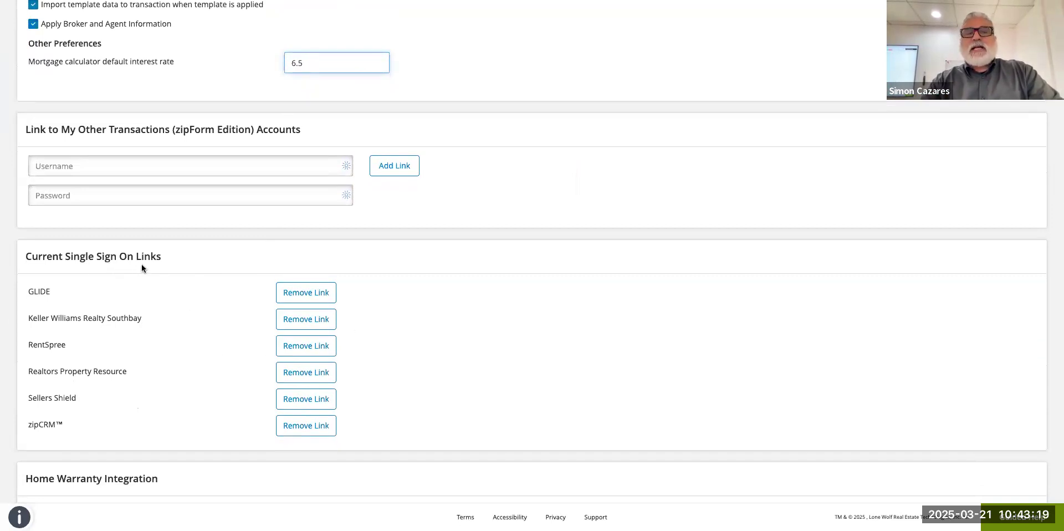
scroll(158, 302, up, 3)
scroll(157, 305, down, 3)
scroll(157, 306, up, 9)
scroll(158, 306, down, 6)
scroll(158, 306, down, 3)
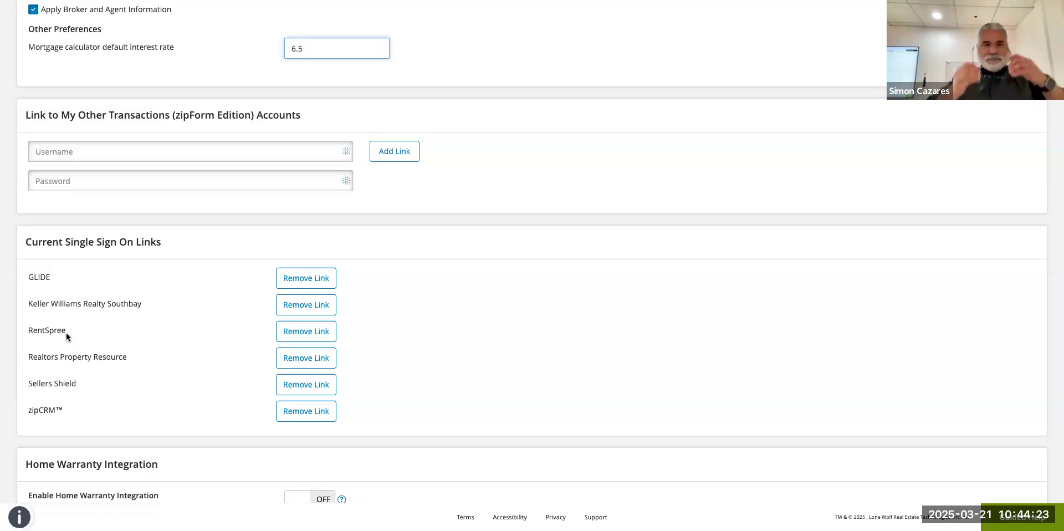
scroll(65, 333, down, 3)
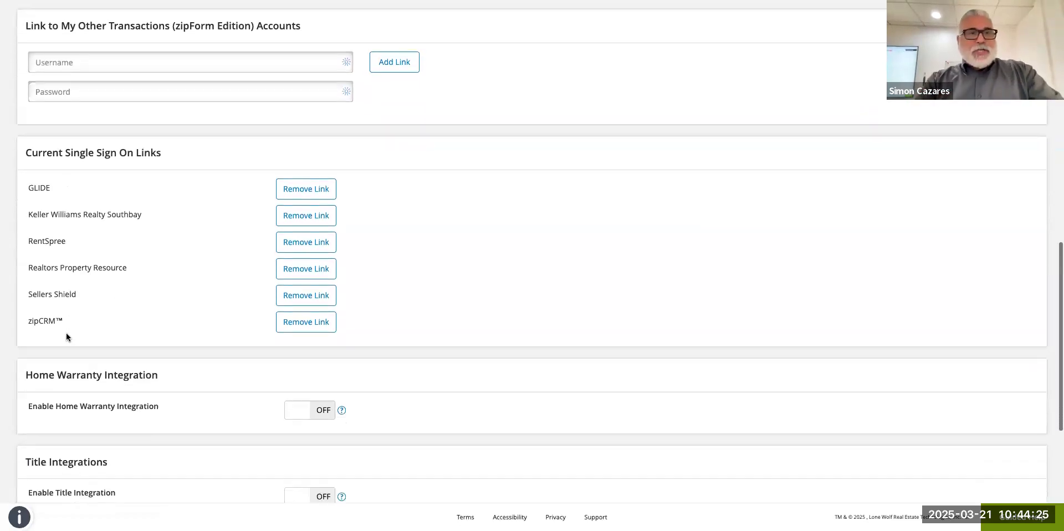
scroll(132, 199, up, 10)
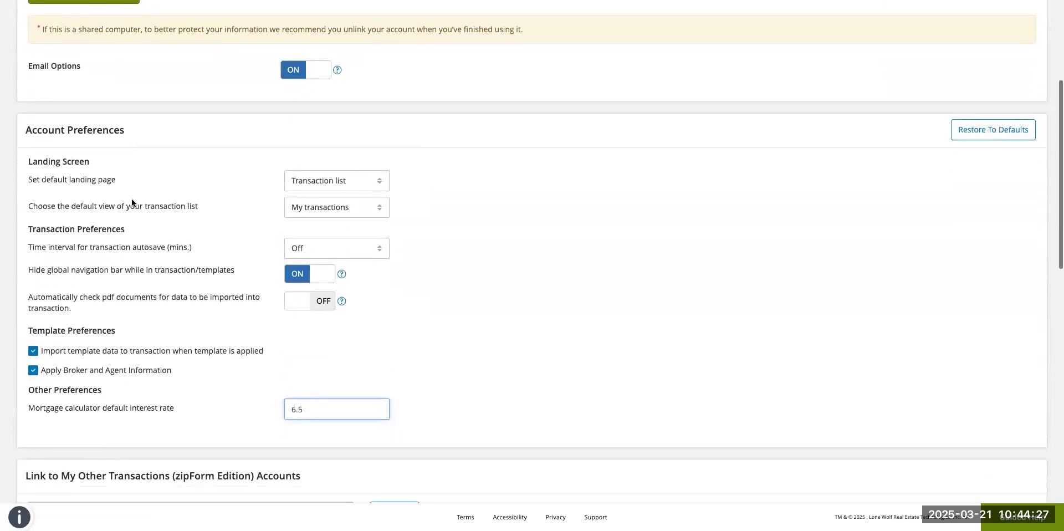
scroll(132, 199, down, 5)
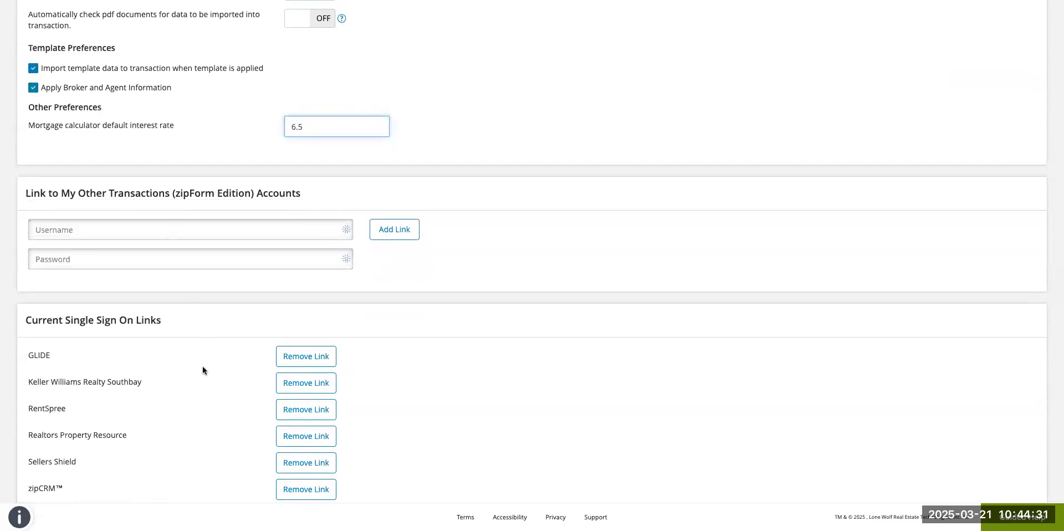
scroll(203, 367, up, 8)
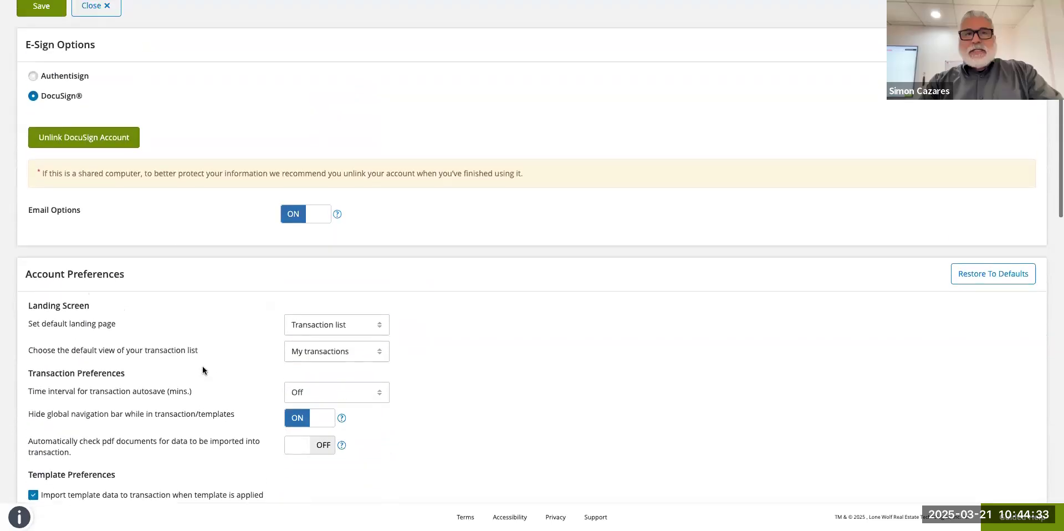
scroll(202, 365, up, 2)
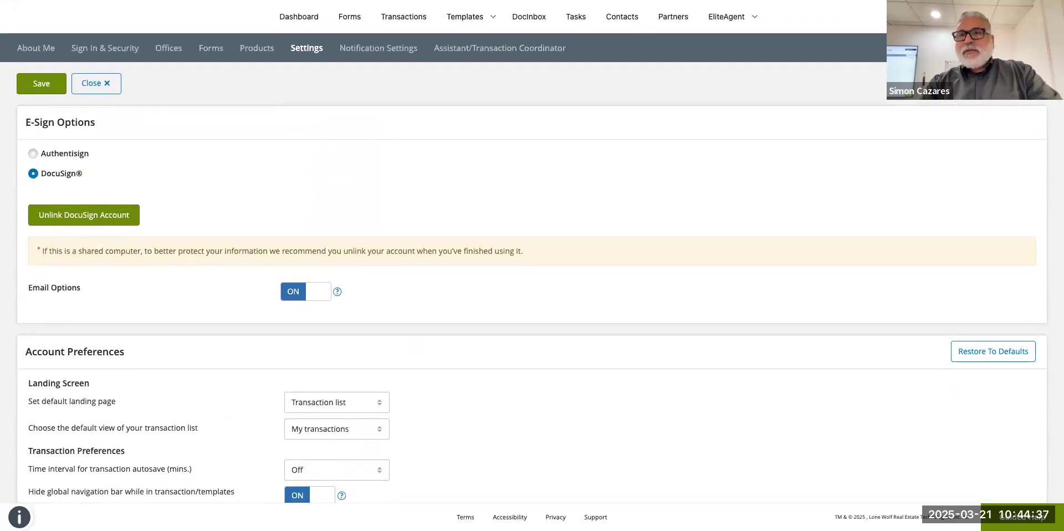
Go to Profile & Settings, discard the unsaved changes, and reopen the Settings tab.
click(1037, 16)
click(954, 44)
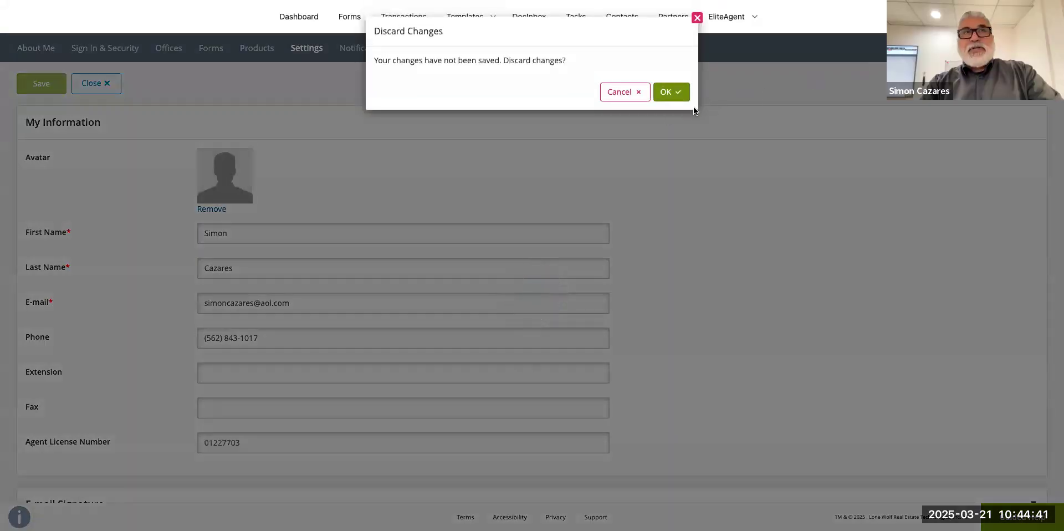
click(665, 95)
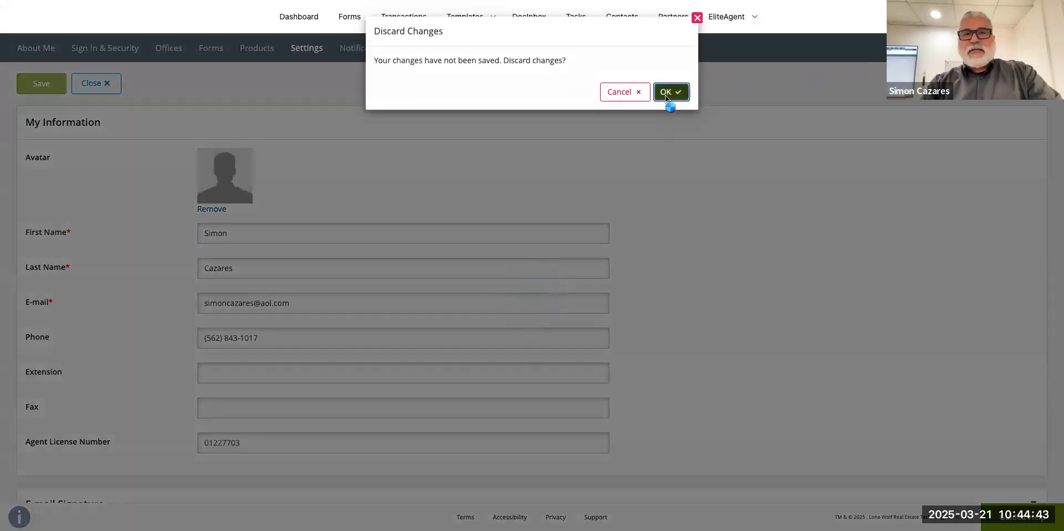
click(667, 99)
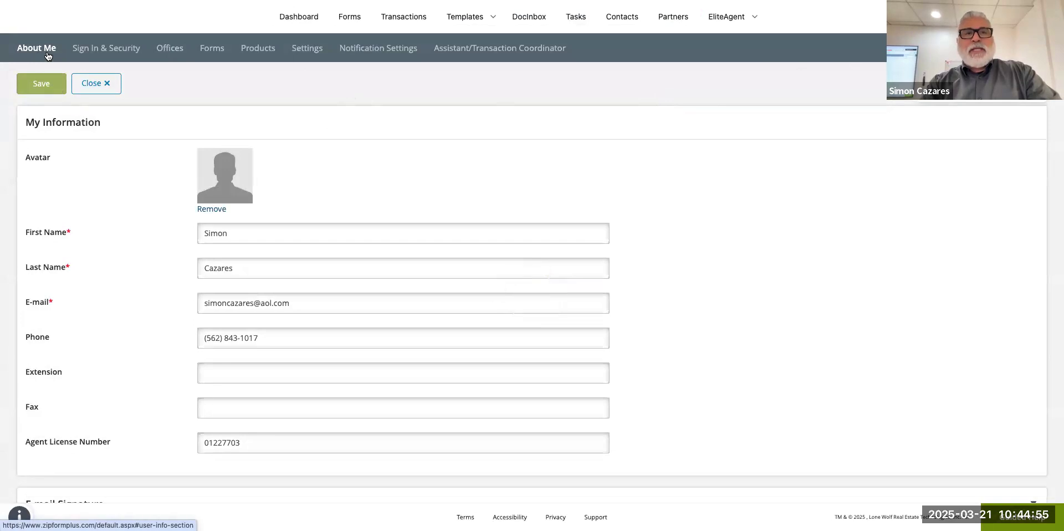
click(308, 51)
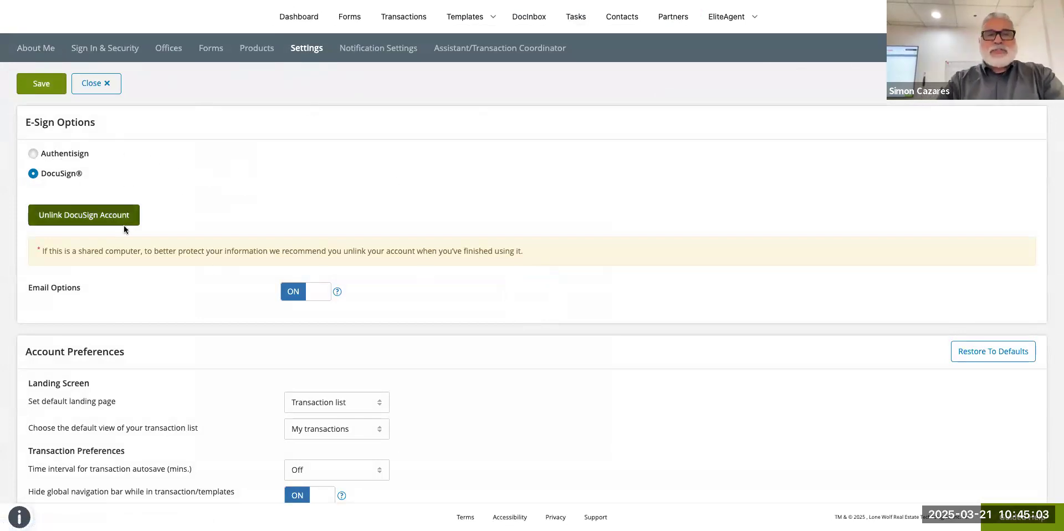
scroll(124, 225, down, 1)
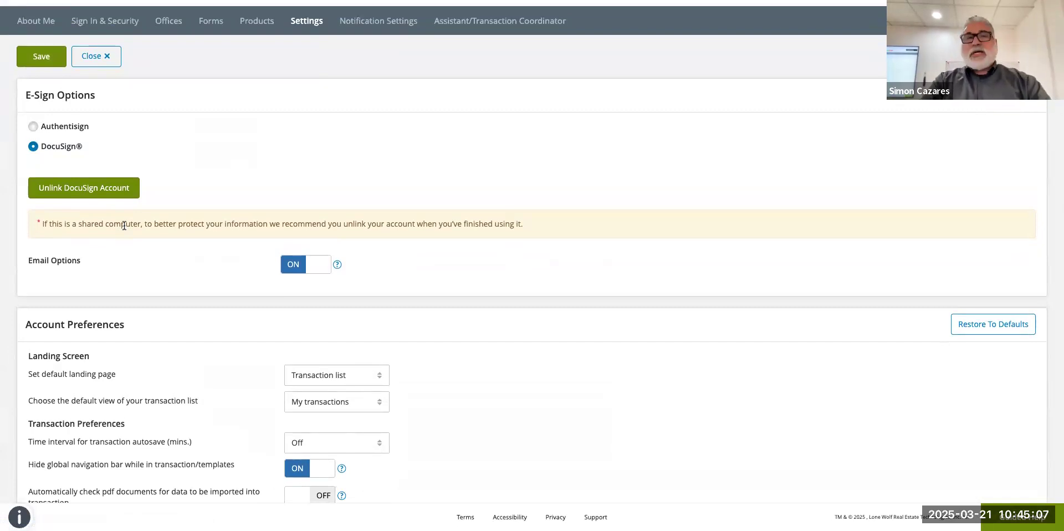
scroll(124, 225, down, 2)
scroll(124, 226, down, 1)
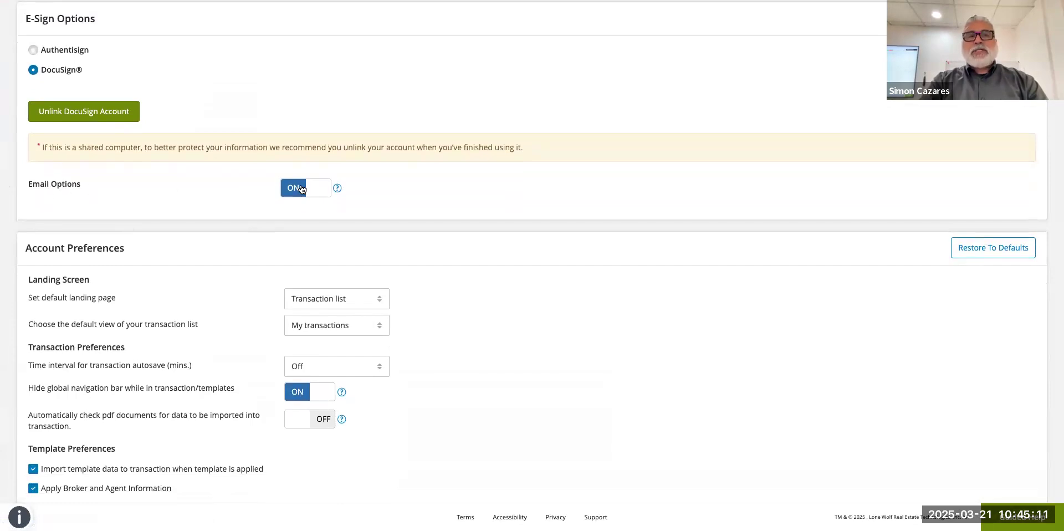
scroll(331, 194, down, 5)
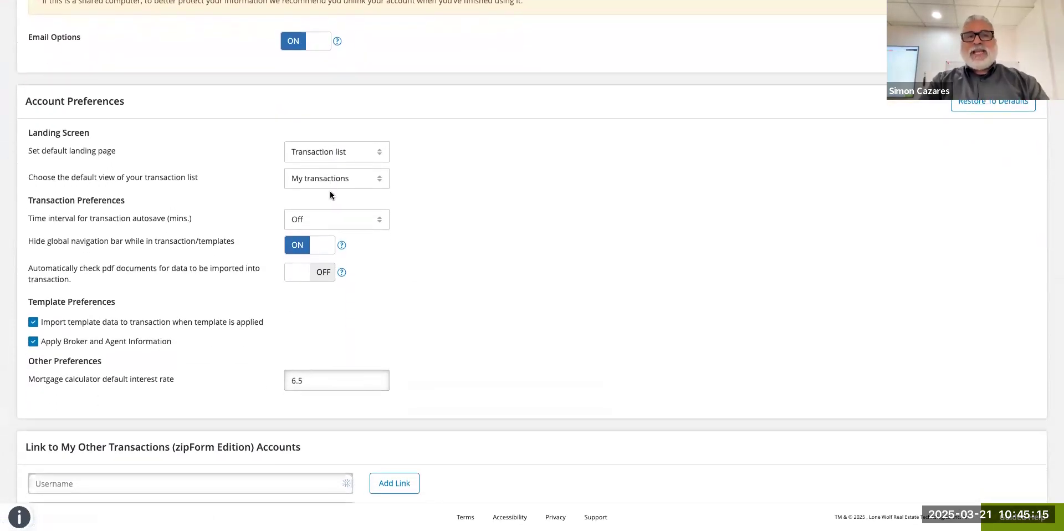
scroll(330, 195, down, 1)
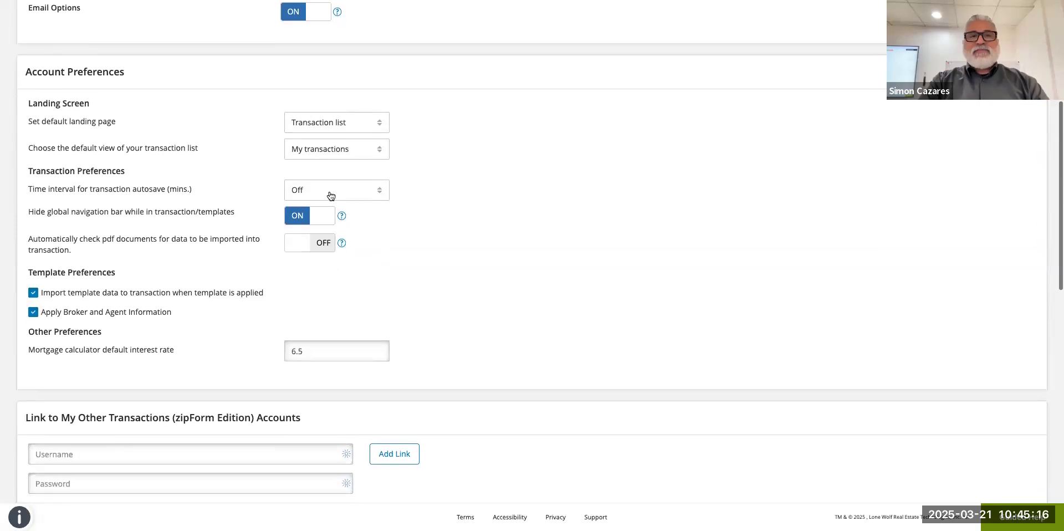
click(326, 126)
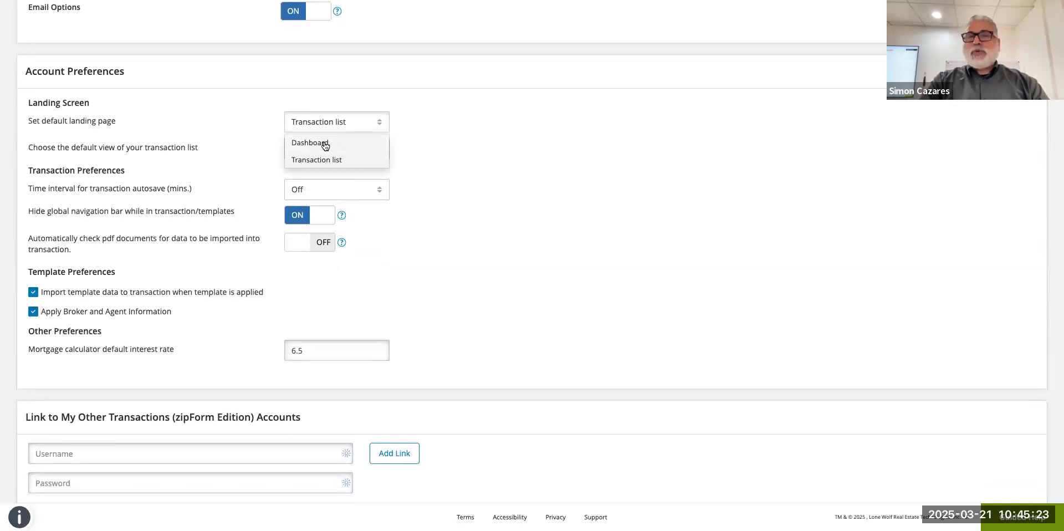
click(202, 123)
scroll(218, 152, down, 2)
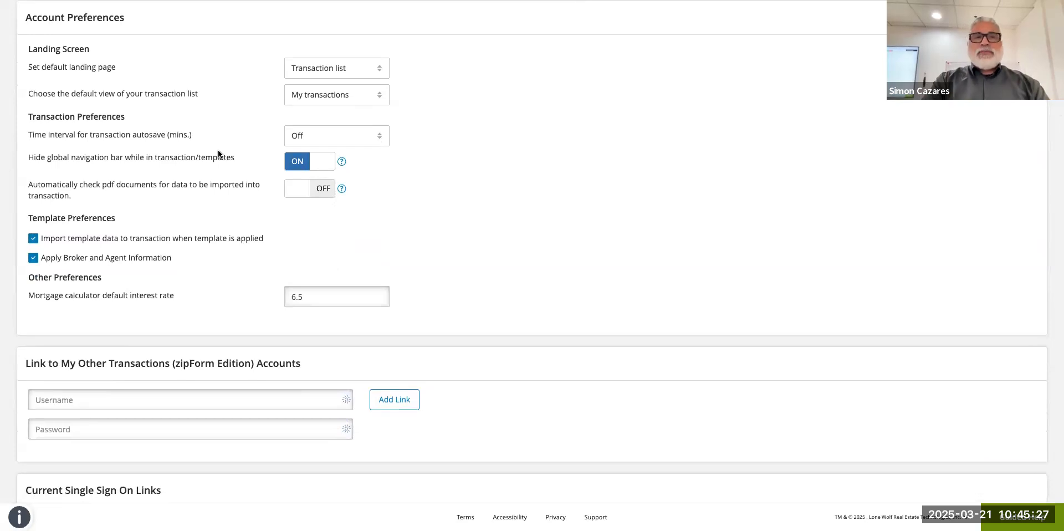
scroll(218, 151, down, 2)
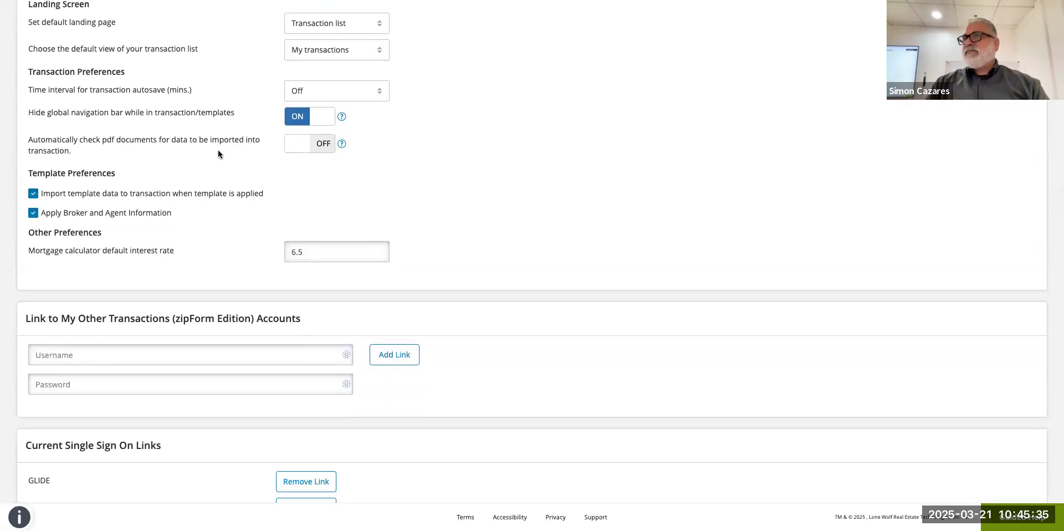
scroll(217, 154, down, 1)
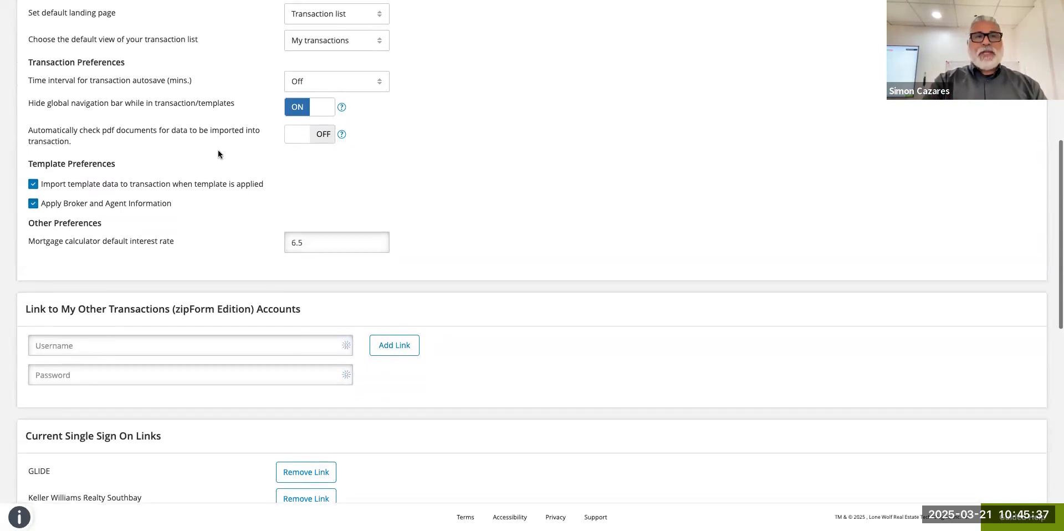
scroll(233, 243, down, 4)
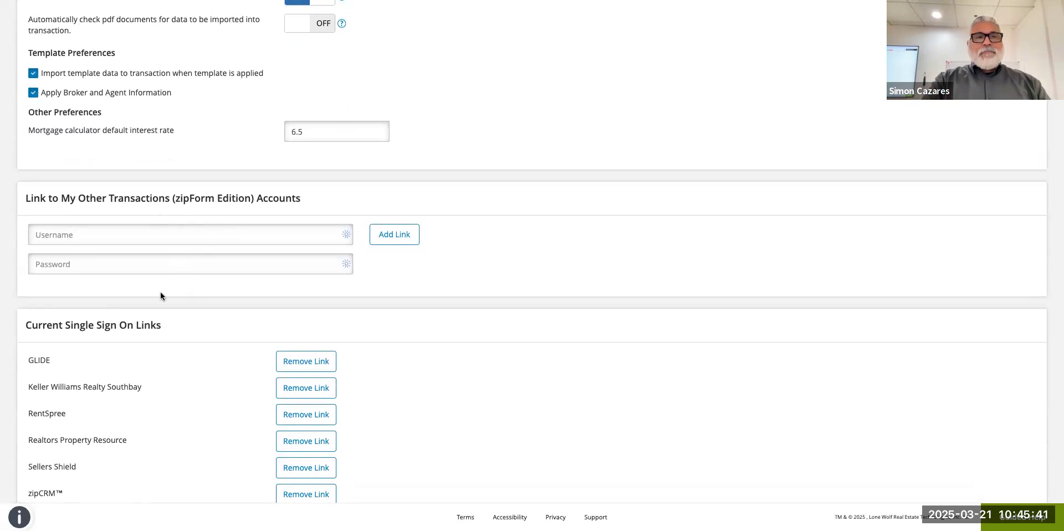
scroll(161, 294, down, 2)
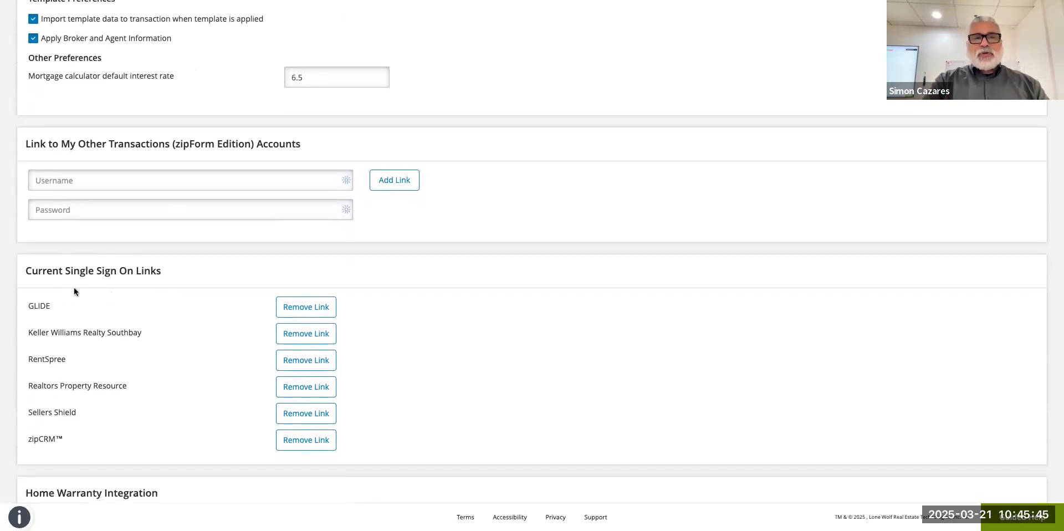
scroll(155, 327, down, 2)
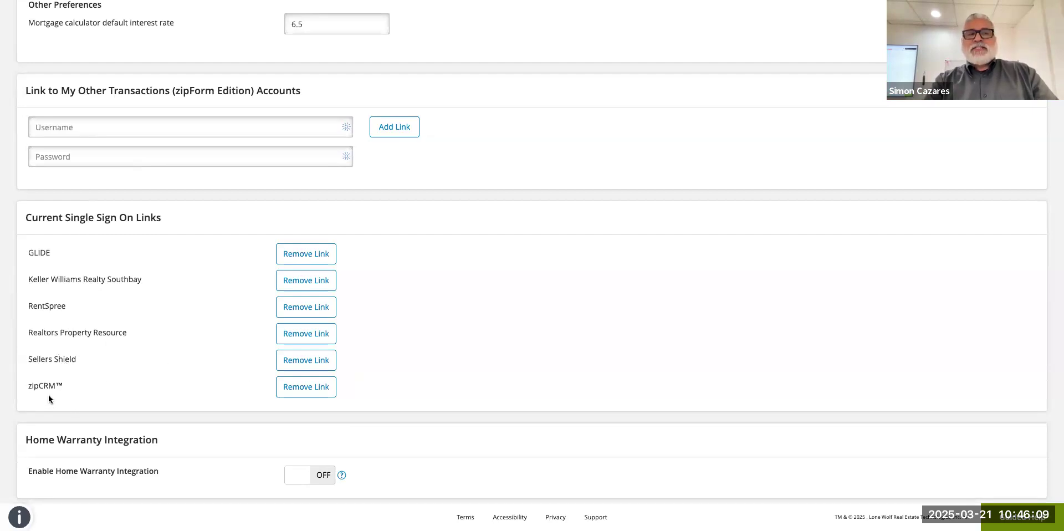
scroll(77, 393, down, 3)
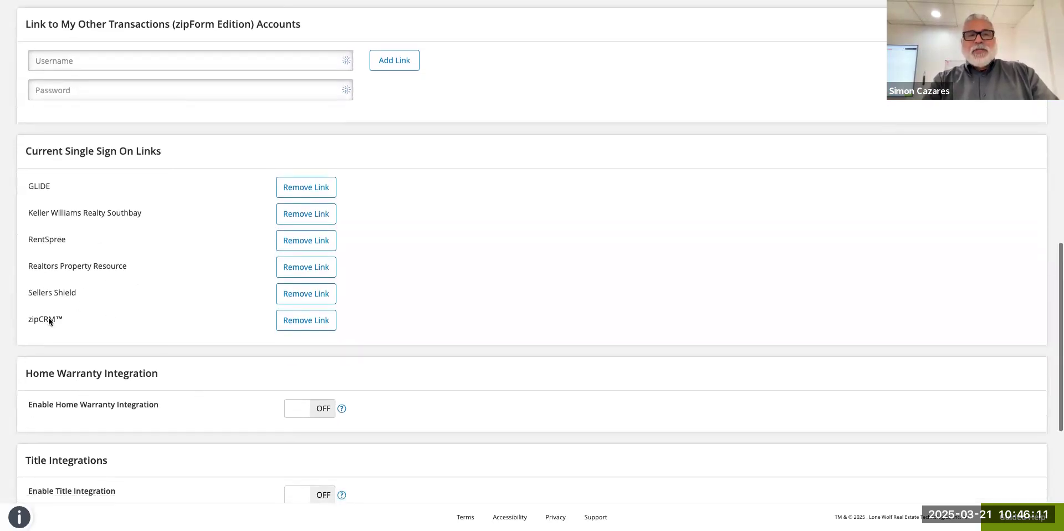
scroll(166, 393, down, 3)
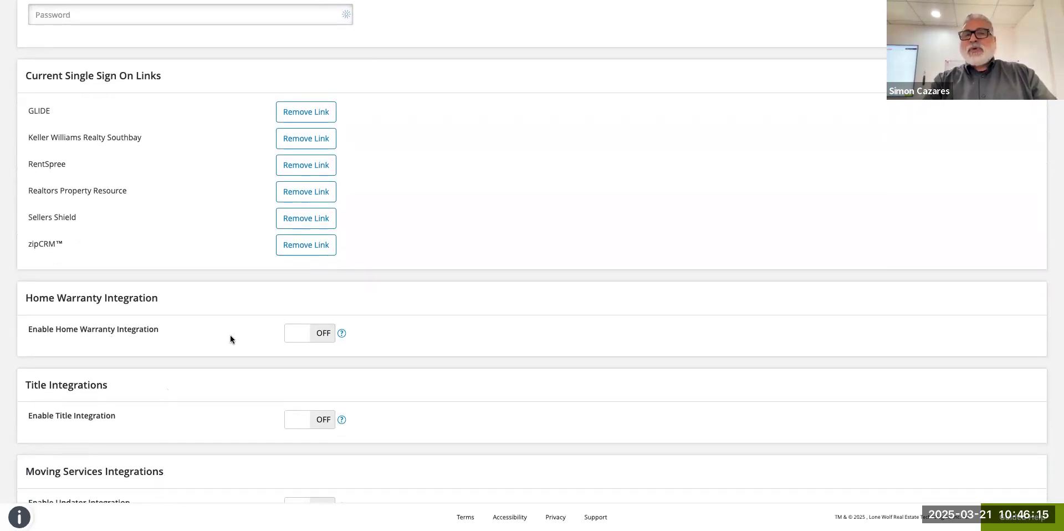
scroll(144, 307, down, 2)
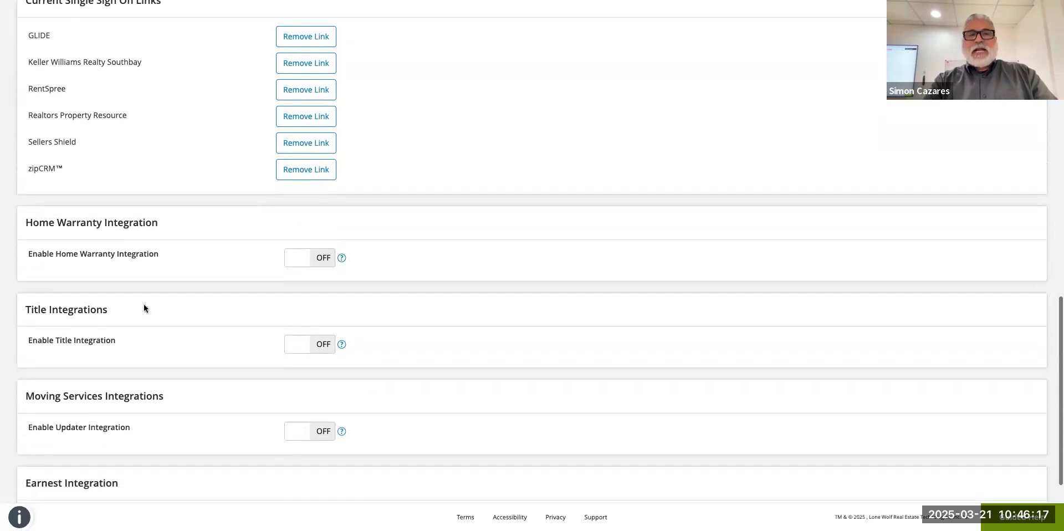
scroll(162, 332, down, 1)
scroll(154, 343, down, 1)
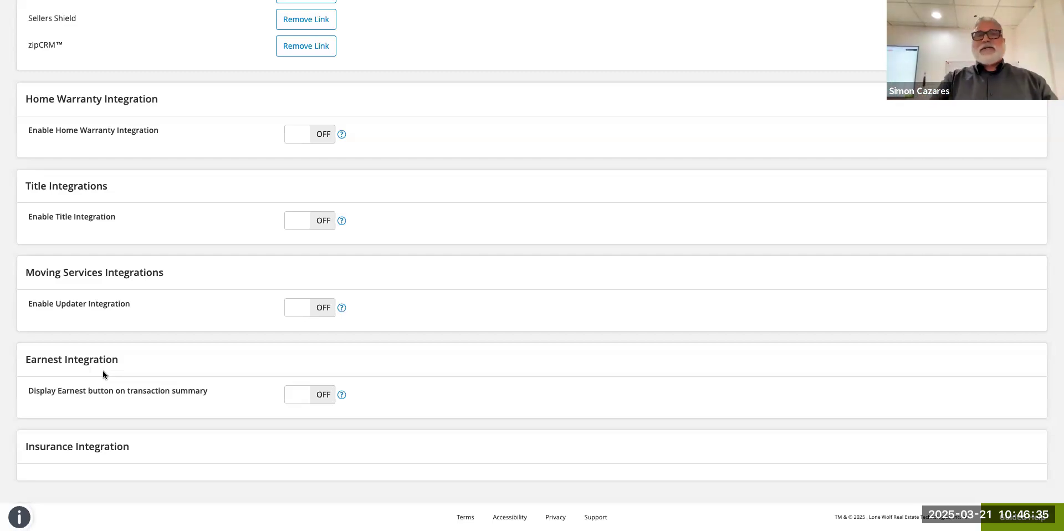
scroll(102, 370, up, 10)
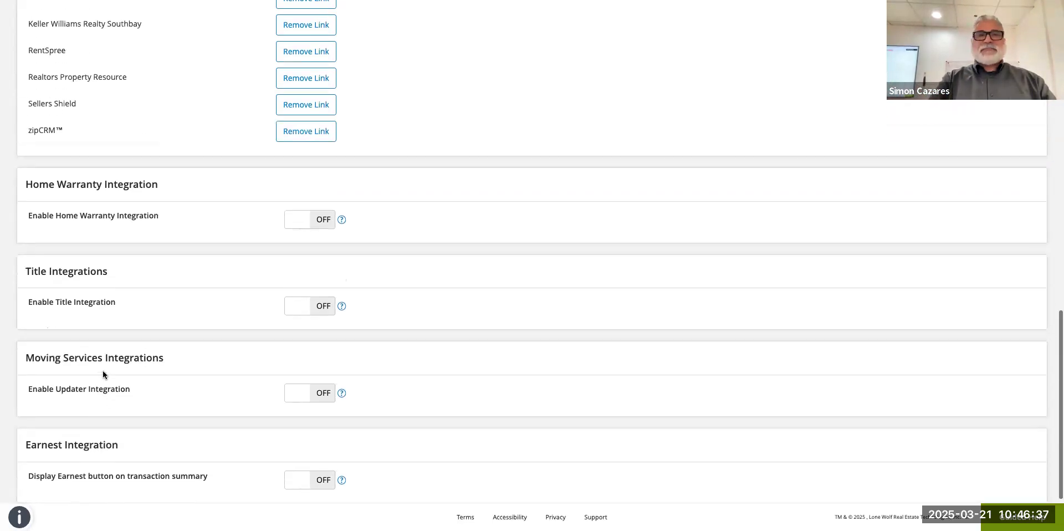
scroll(102, 370, up, 8)
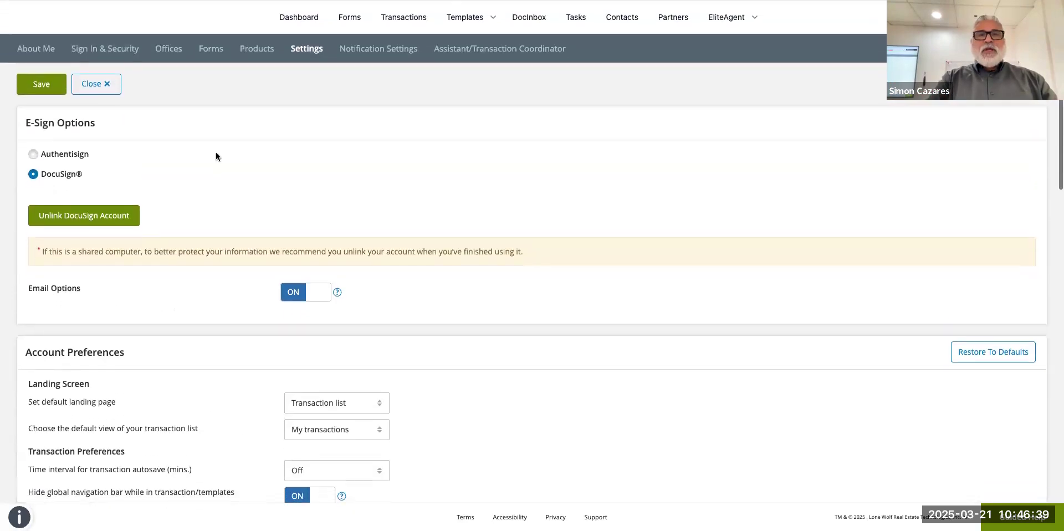
click(382, 54)
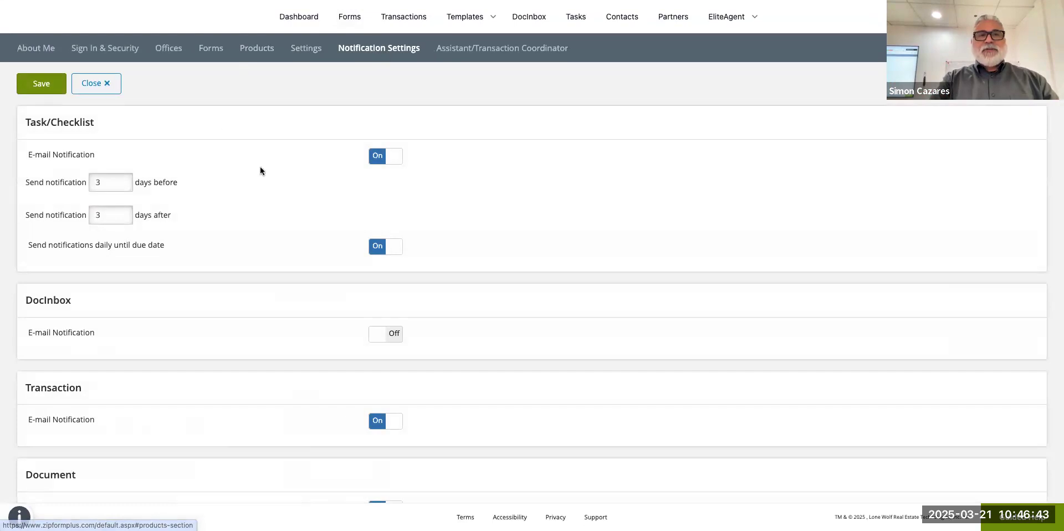
scroll(269, 193, down, 1)
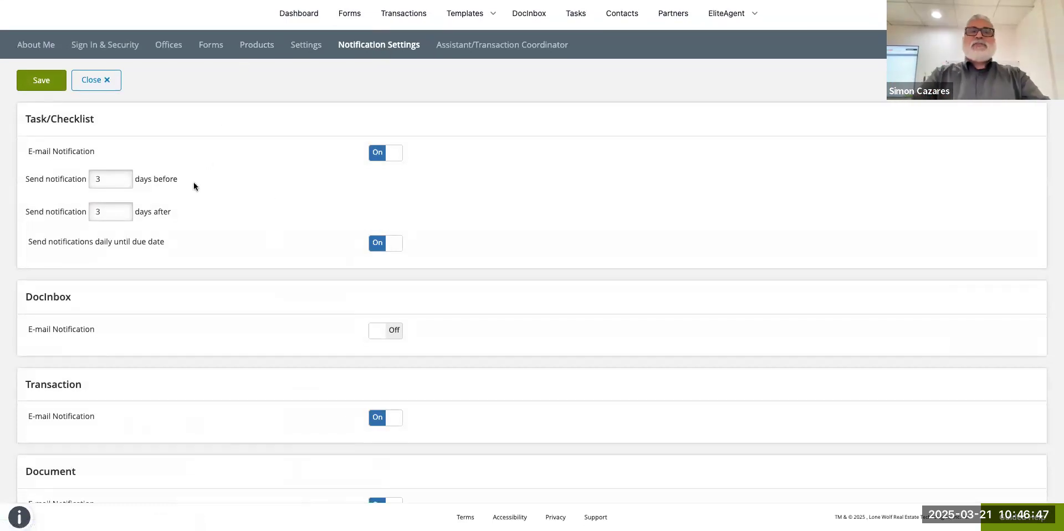
click(102, 183)
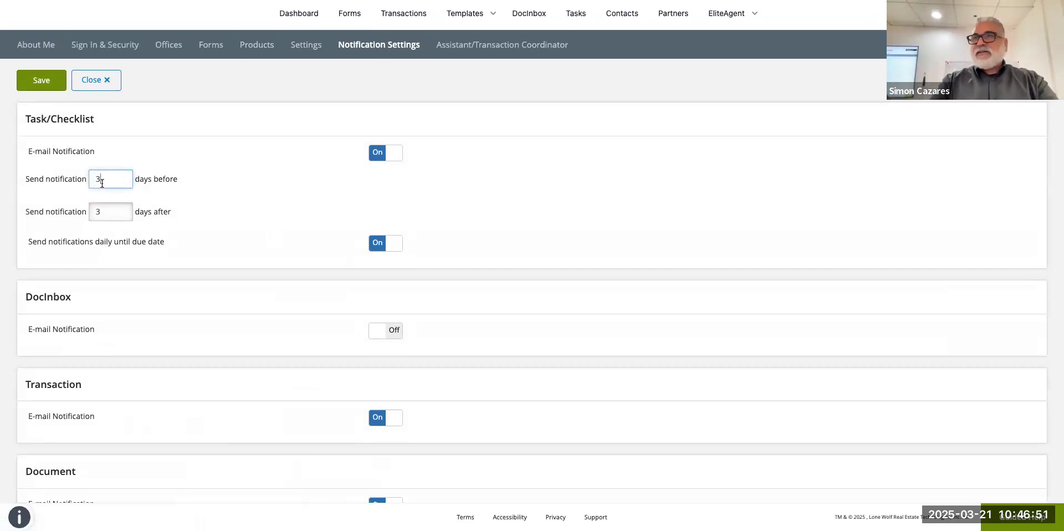
scroll(288, 237, down, 3)
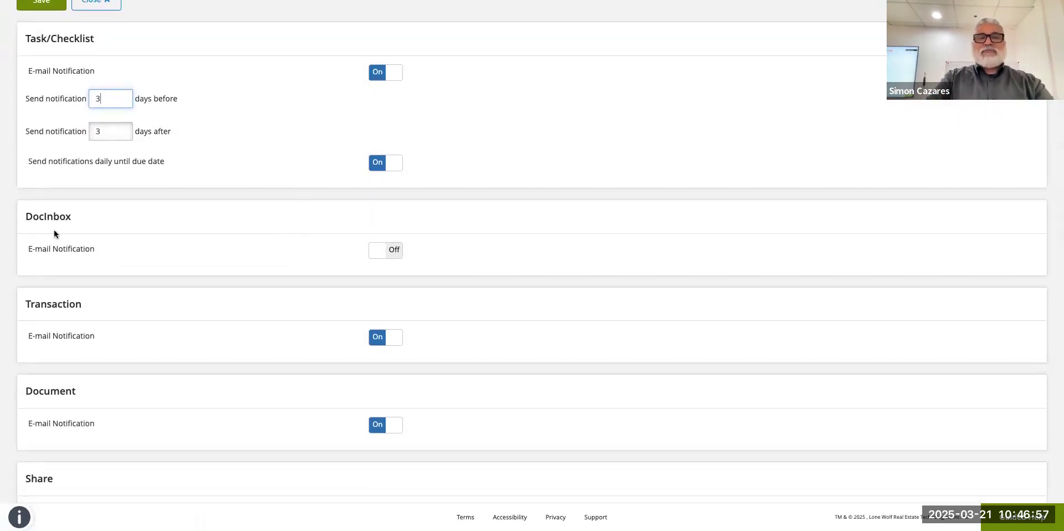
scroll(69, 269, down, 2)
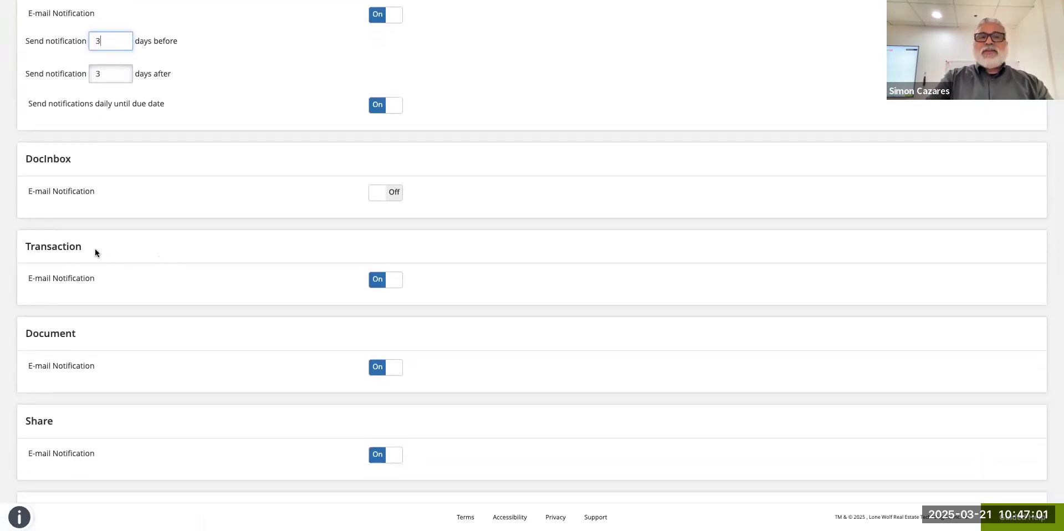
scroll(91, 269, down, 2)
scroll(97, 329, down, 5)
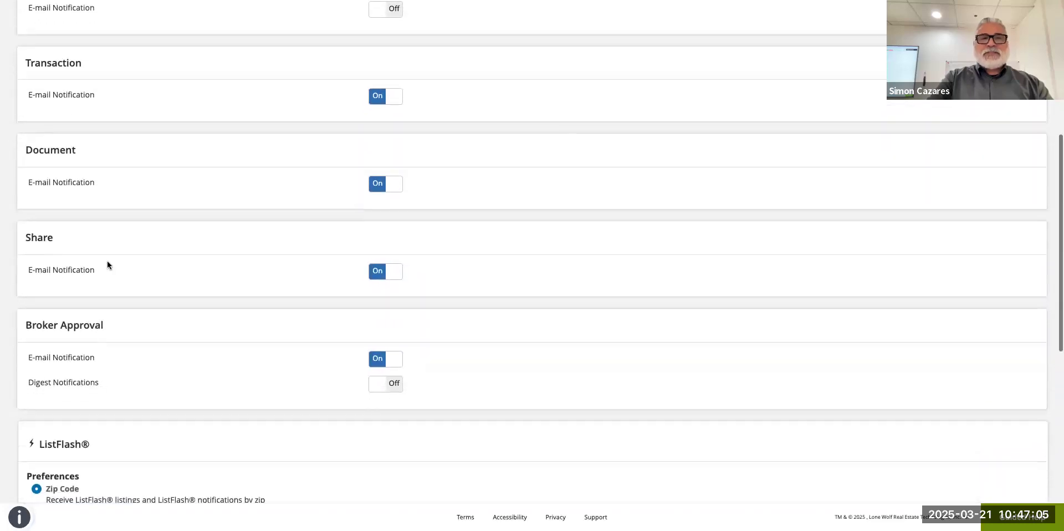
scroll(134, 305, down, 1)
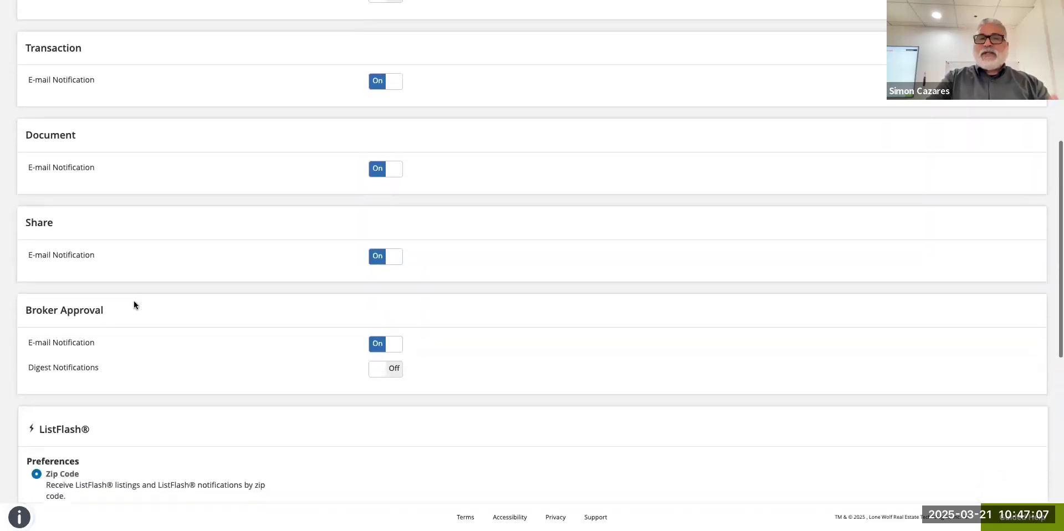
scroll(152, 316, down, 1)
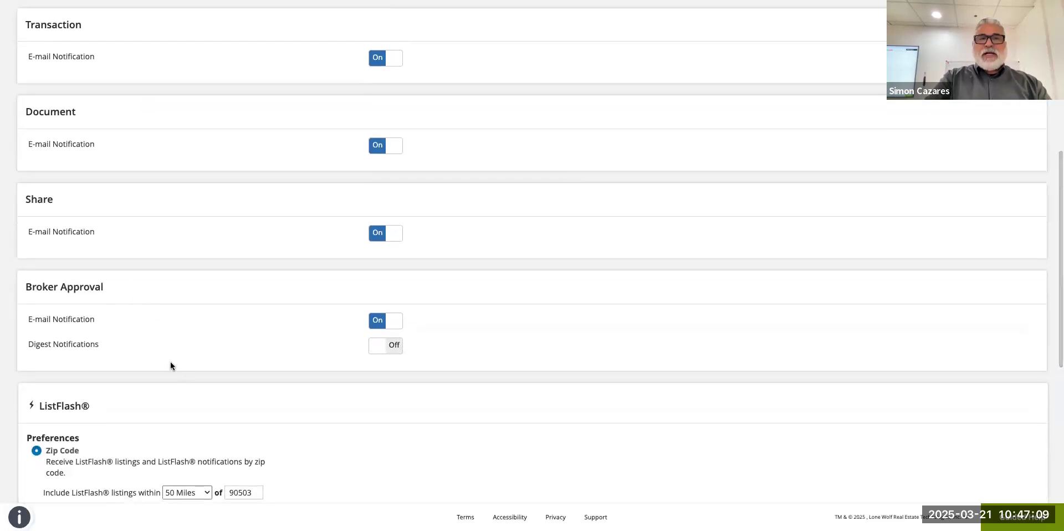
scroll(121, 321, down, 1)
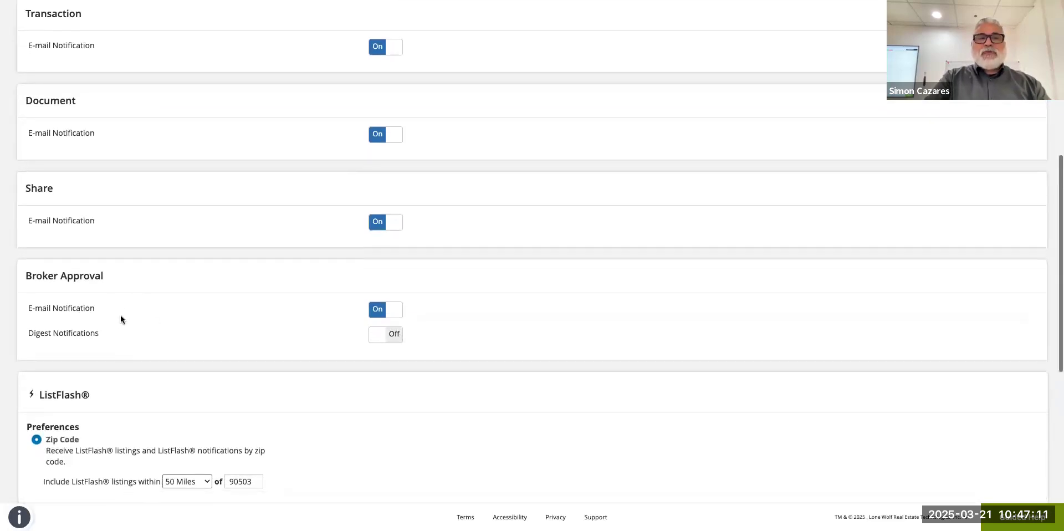
scroll(164, 338, down, 1)
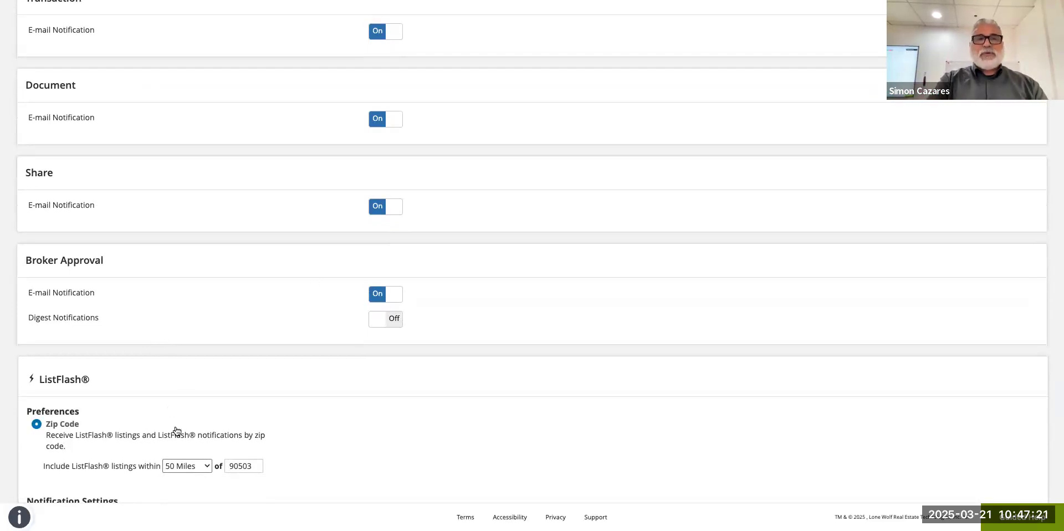
scroll(177, 430, down, 3)
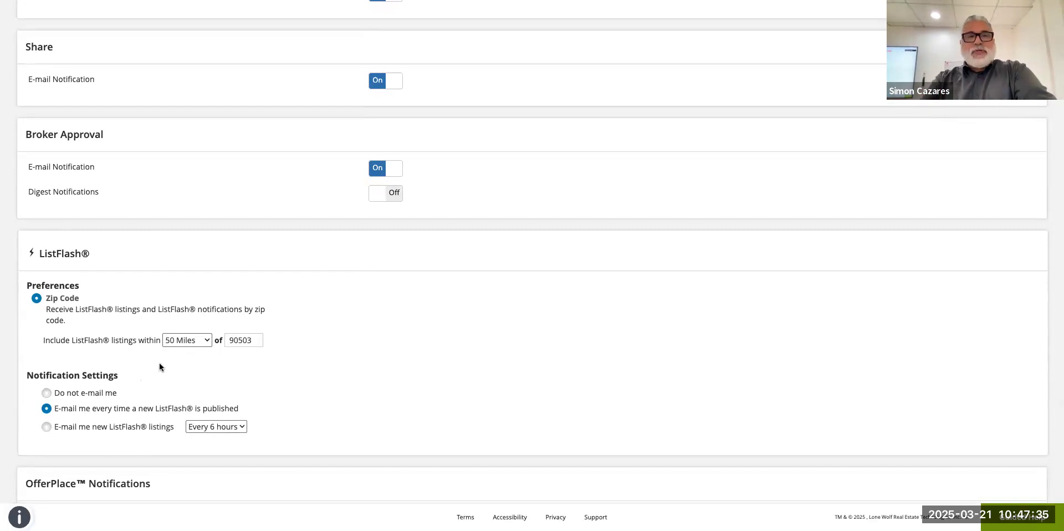
click(184, 340)
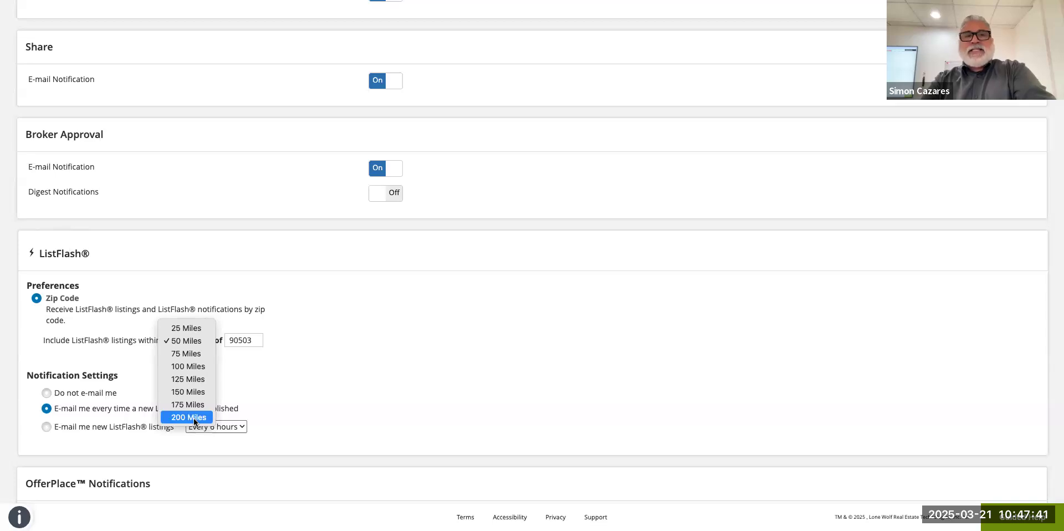
click(335, 332)
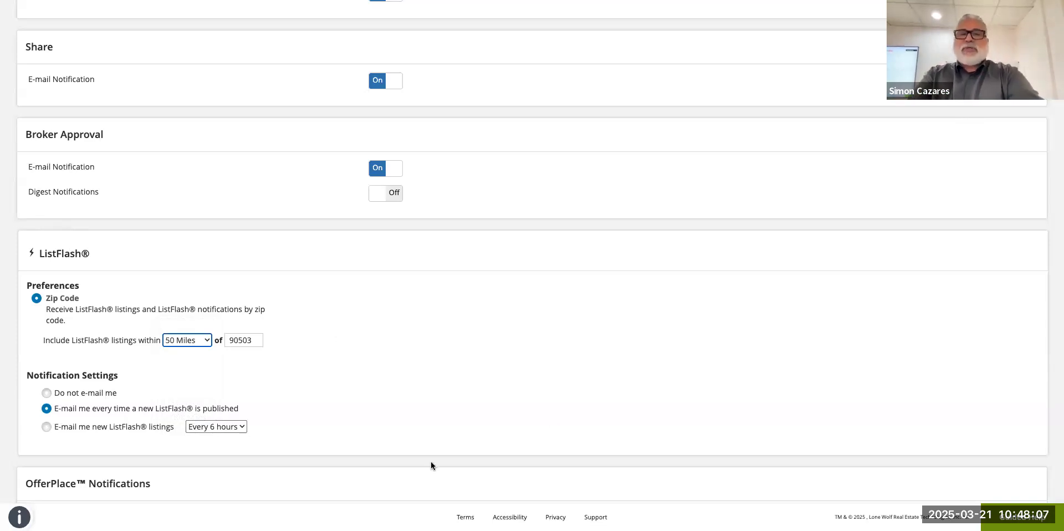
click(231, 428)
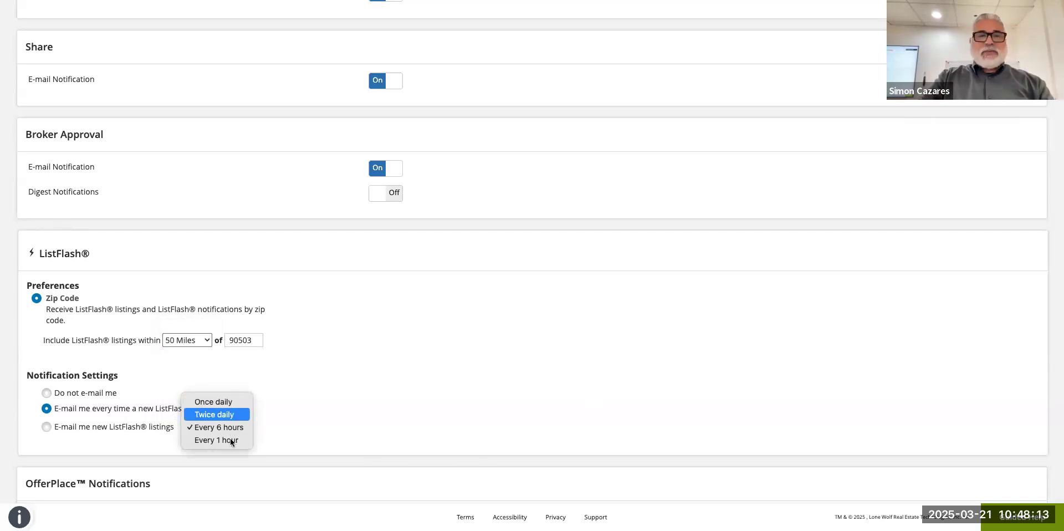
click(325, 415)
scroll(325, 415, down, 3)
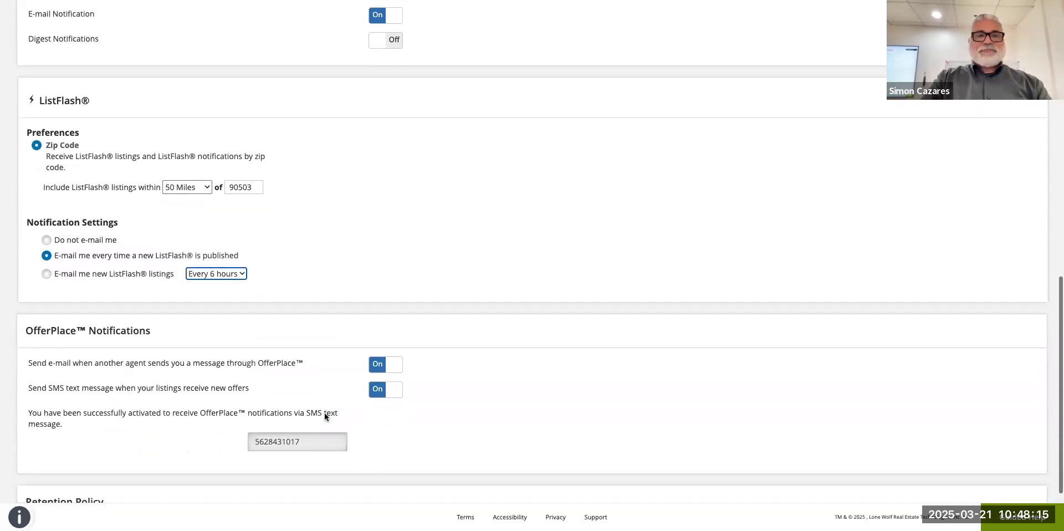
scroll(325, 416, down, 2)
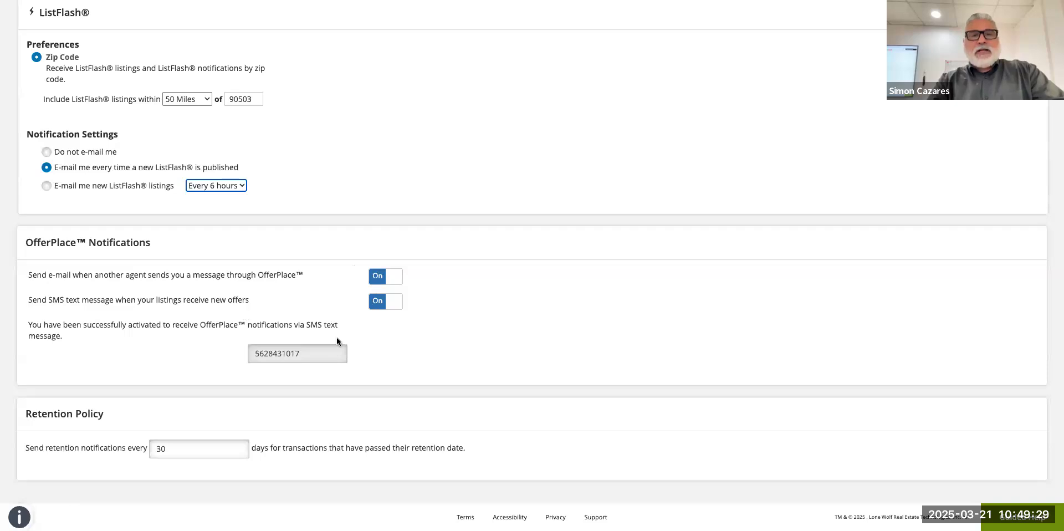
scroll(303, 381, up, 15)
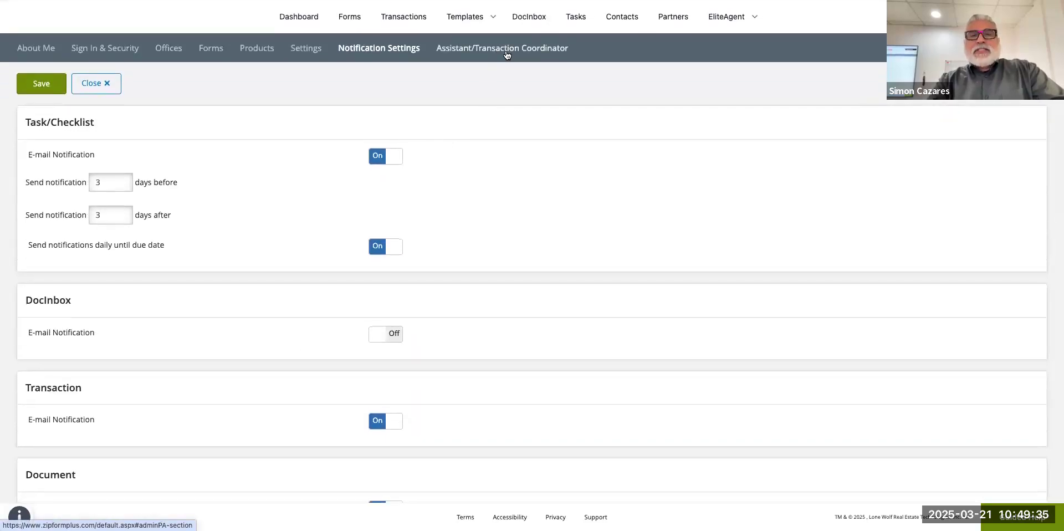
Show the Assistant/Transaction Coordinator settings with the assigned coordinator and permission options.
click(507, 55)
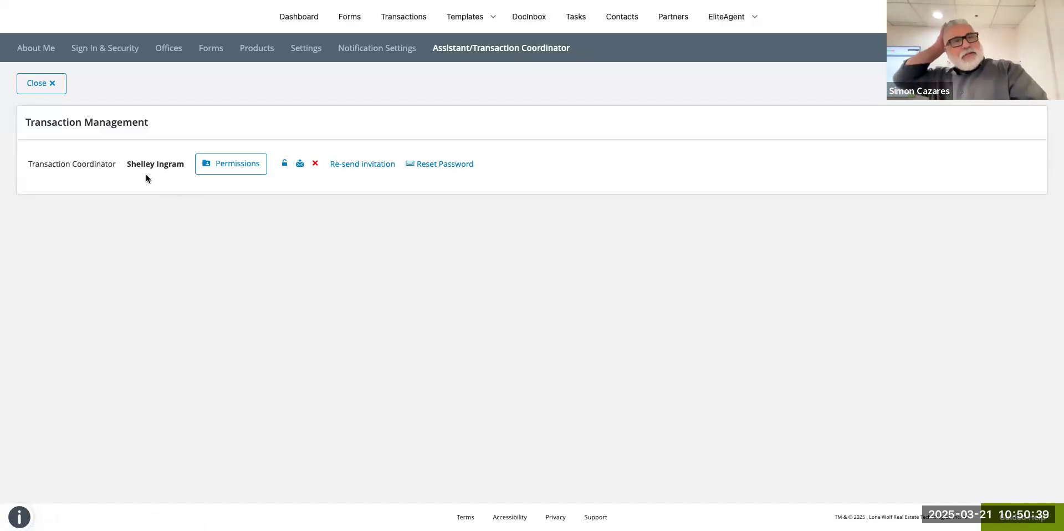
Close the profile settings, reload the Dashboard and start a New Transaction to get the Create New choices.
click(30, 82)
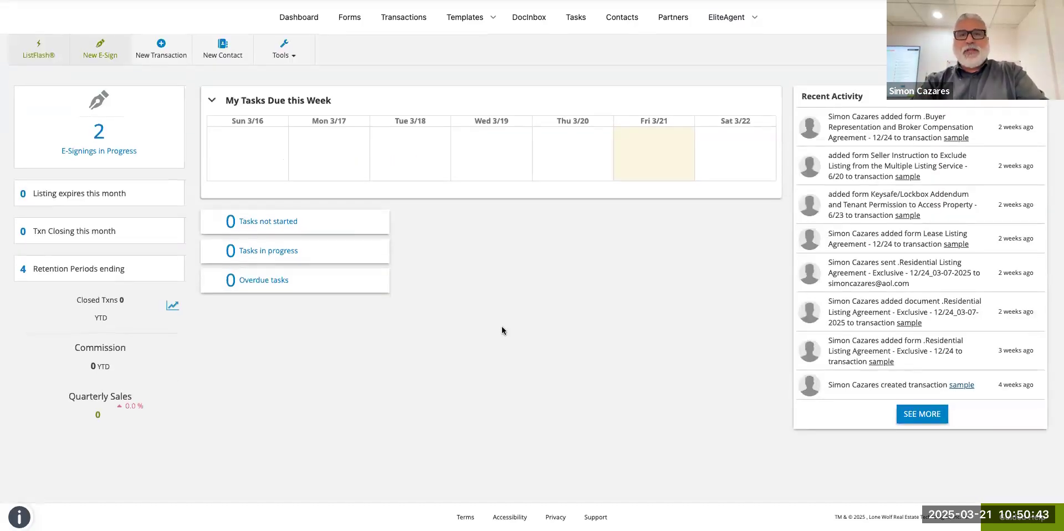
click(299, 18)
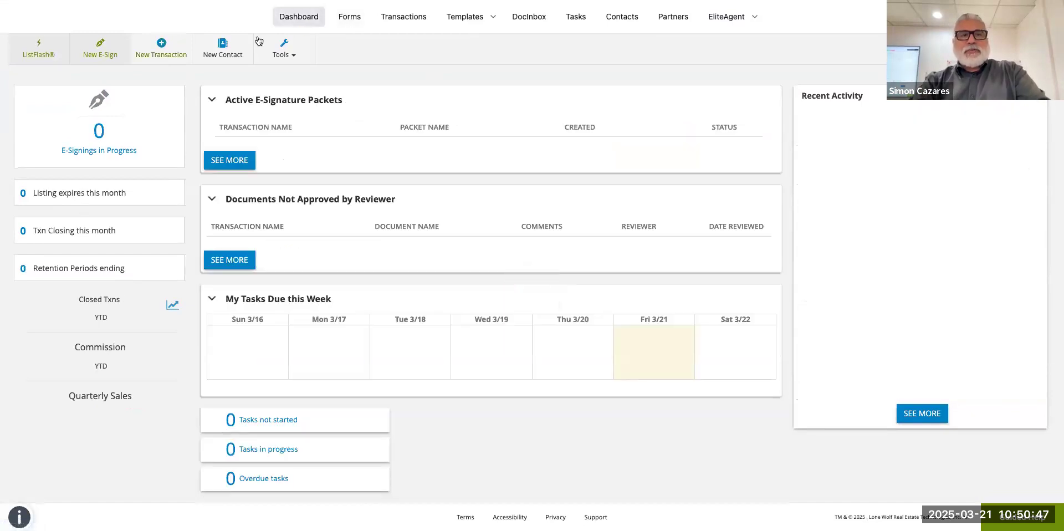
click(219, 43)
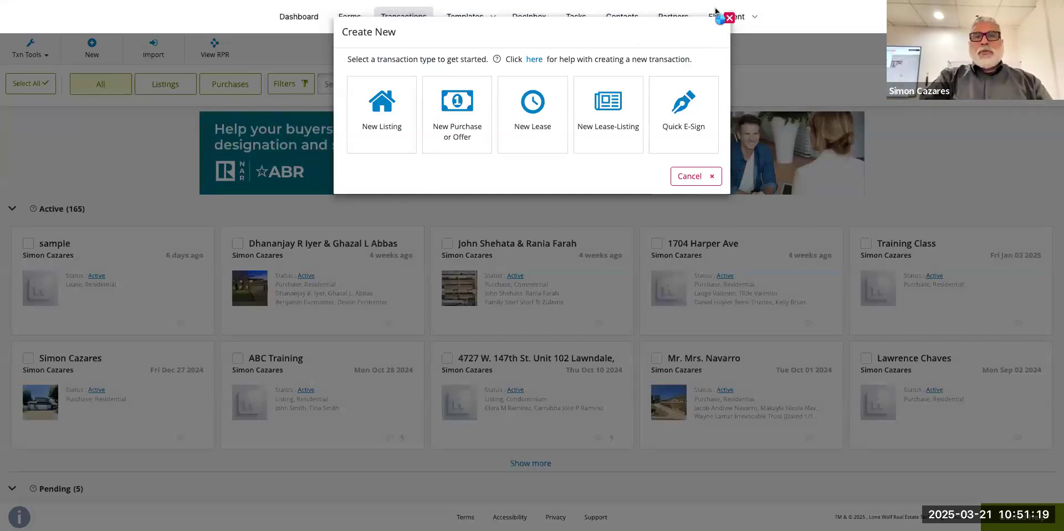
Dismiss and reopen the transaction type choices, then pick a type to get a blank Transaction Information form.
click(88, 49)
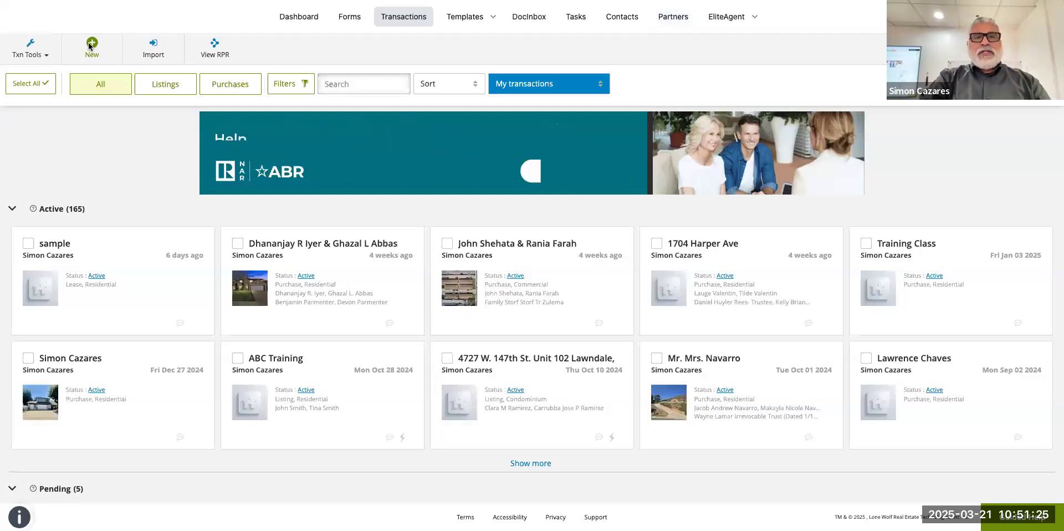
click(92, 46)
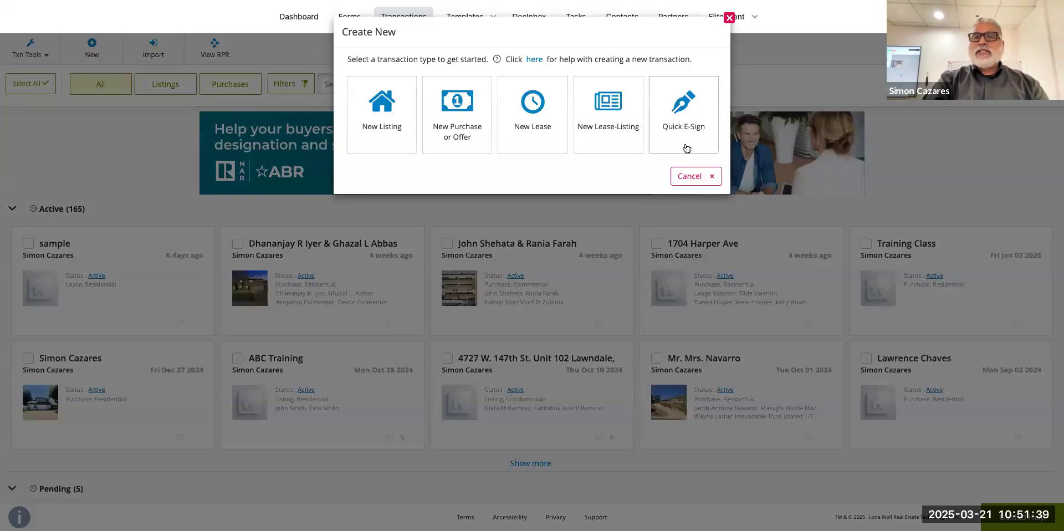
click(447, 109)
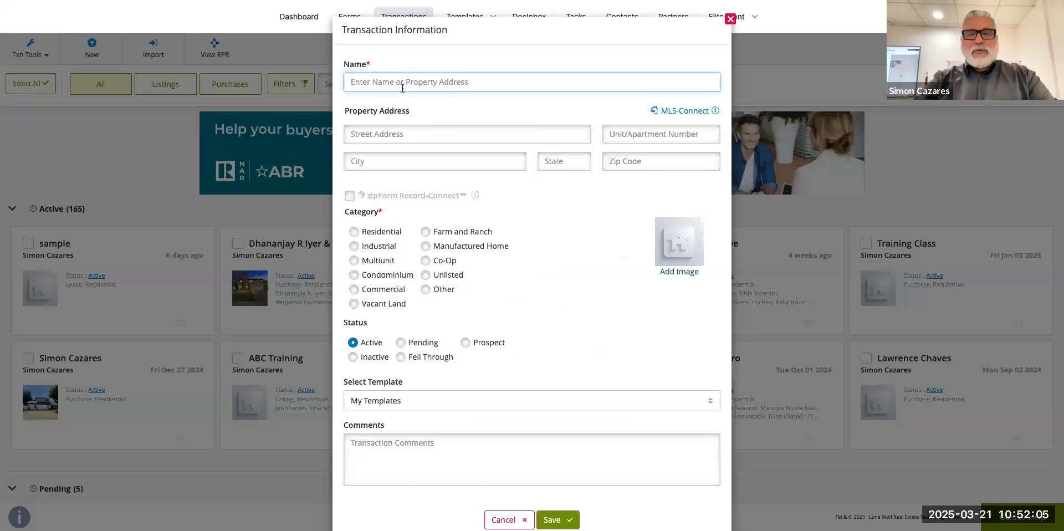
Enter 'Mr. Mrs Buyer' as the transaction name and launch the MLS-Connect listing import.
text(Mr. Mr)
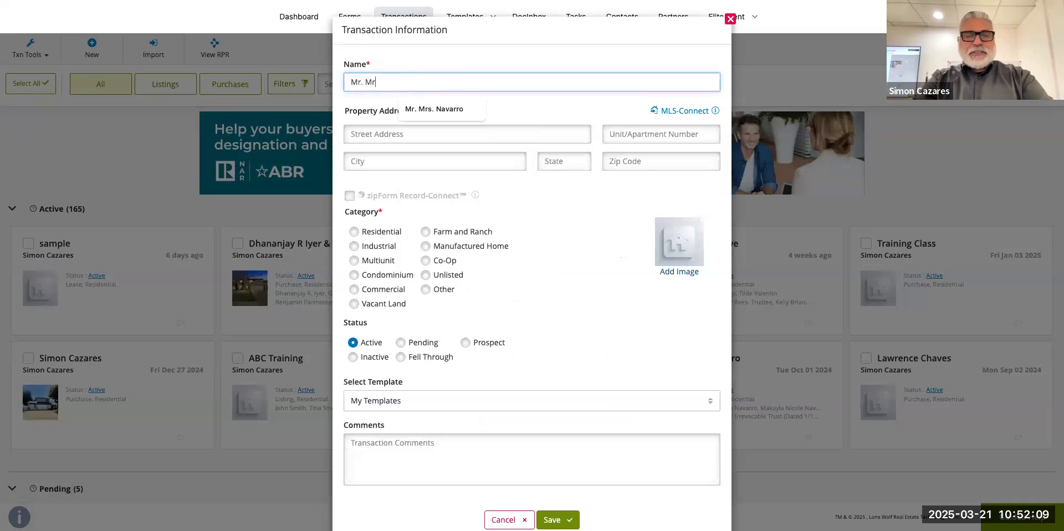
text(s Buyer)
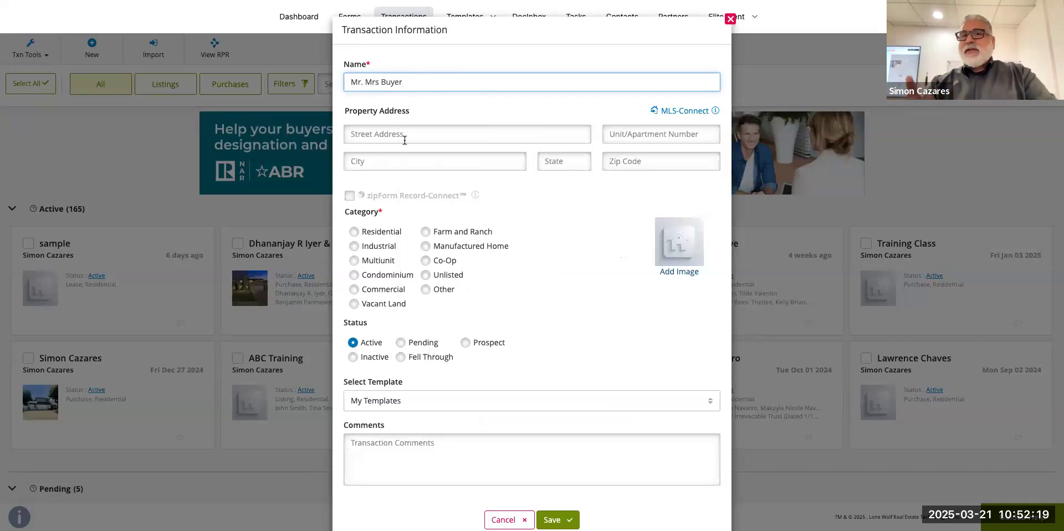
click(687, 113)
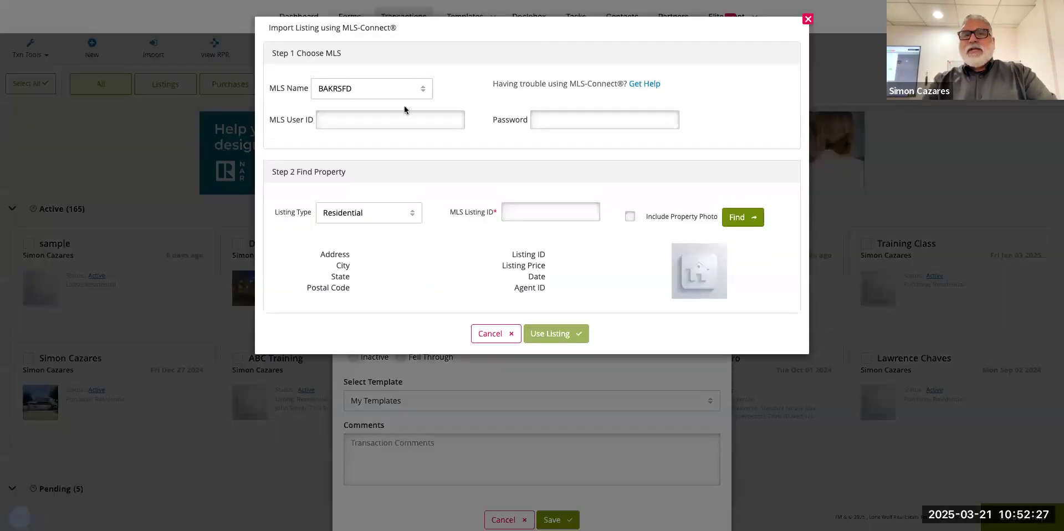
Pick CRMLS1 as the MLS Name for the import, then open a new Chrome tab.
click(400, 95)
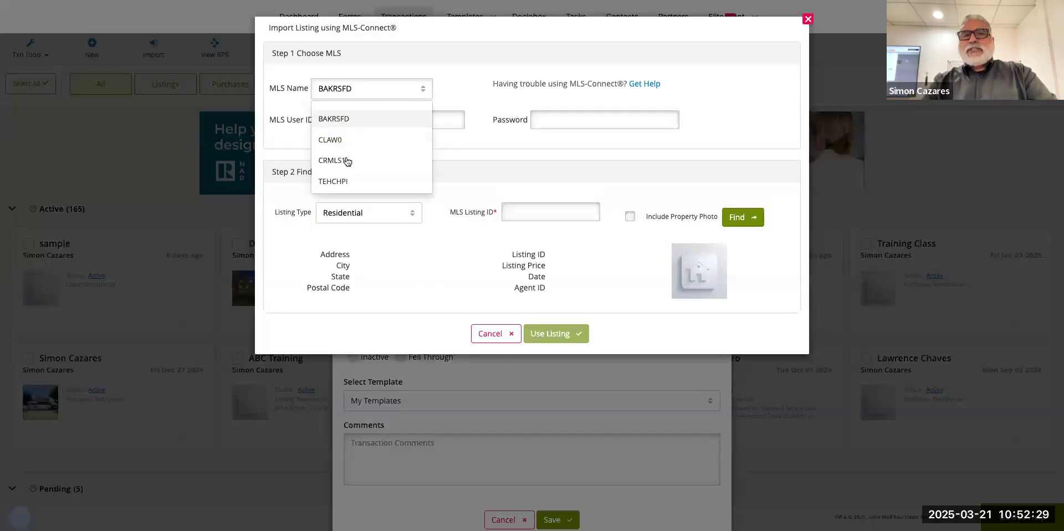
click(349, 160)
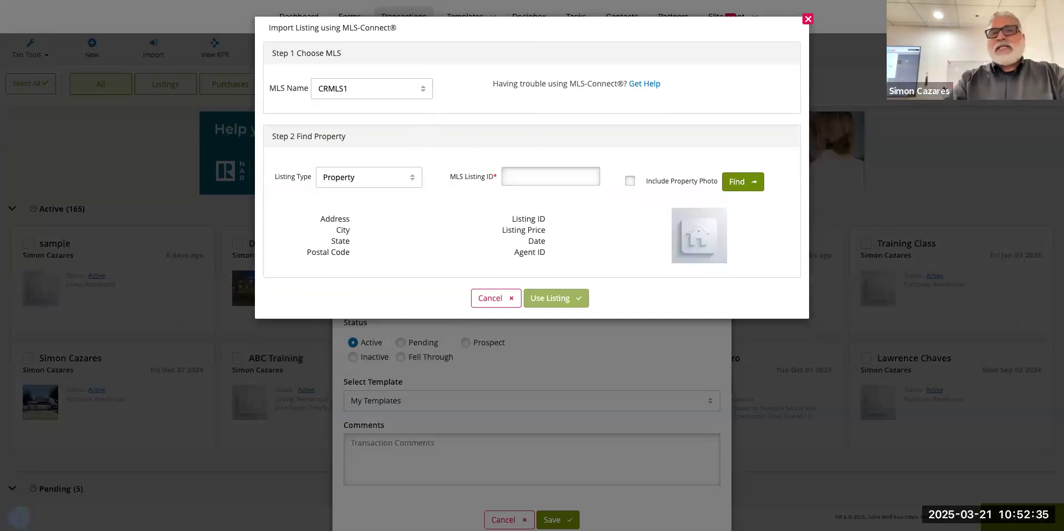
mouse_move(532, 1)
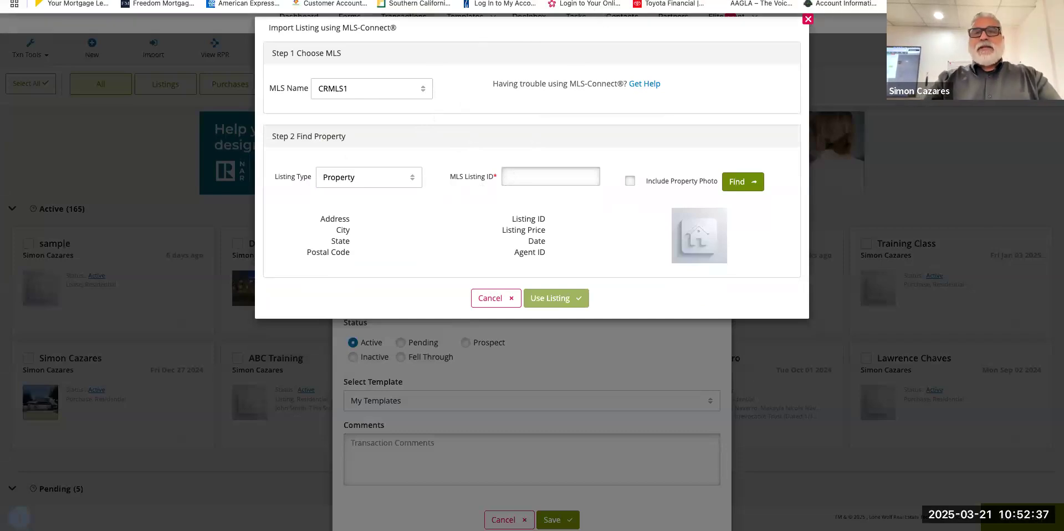
key(ctrl+t)
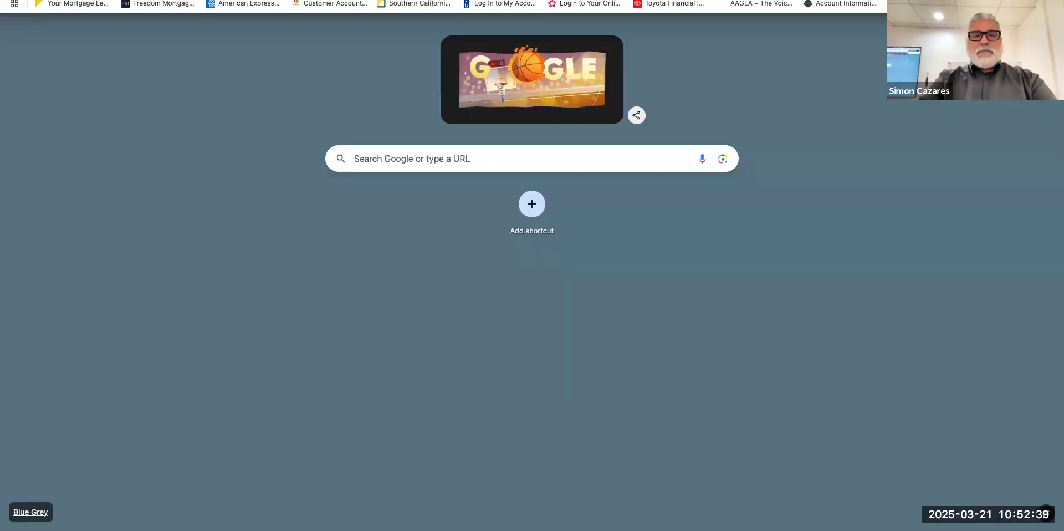
Search Google for 'crmls' and open the California Regional Multiple Listing Service site to its sign-in page.
text(crmls)
key(Return)
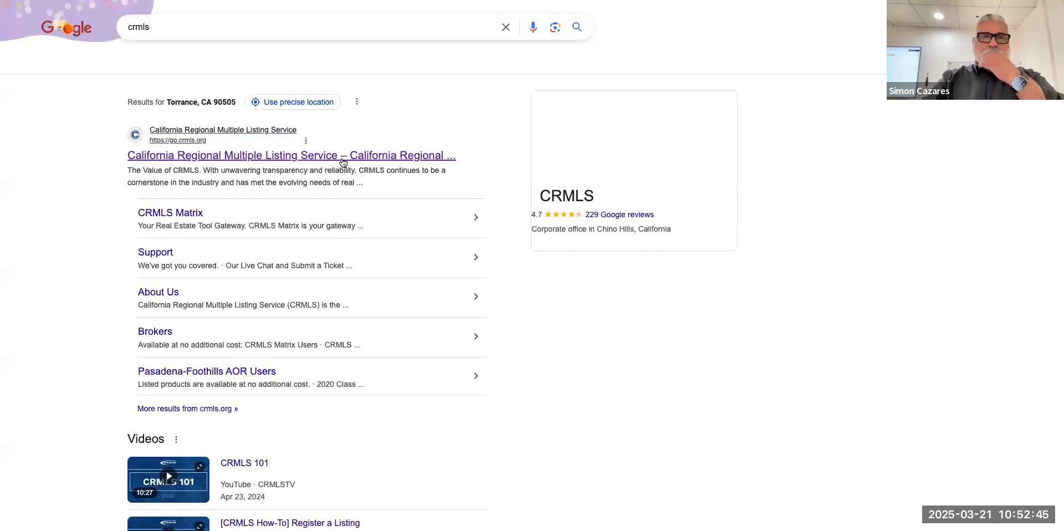
click(344, 159)
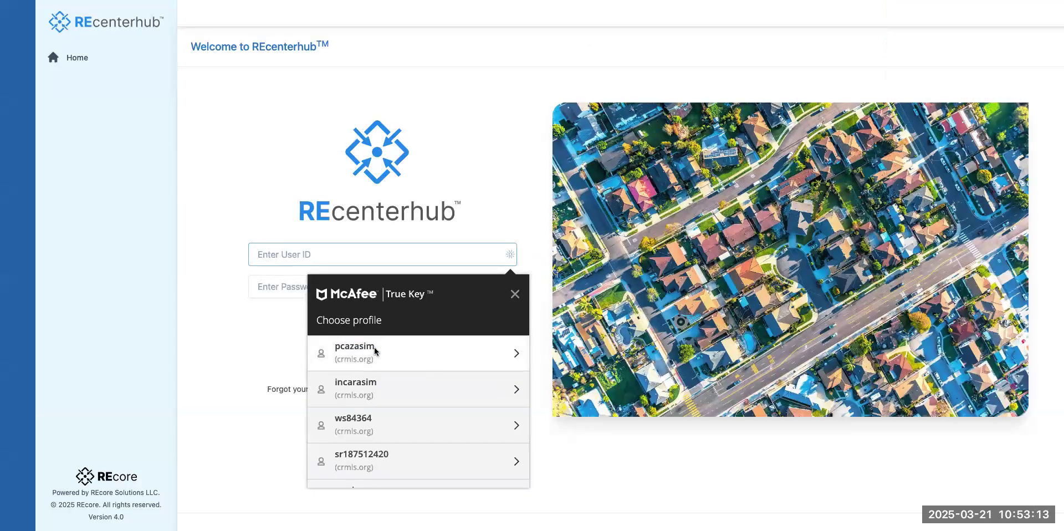
Log in with the saved True Key profile and launch the Matrix tile from the dashboard.
click(375, 349)
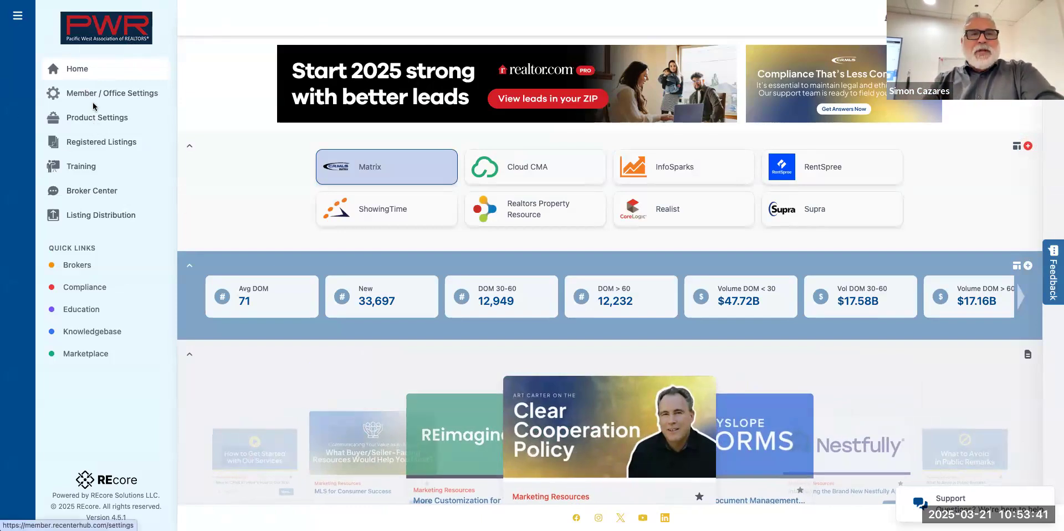
click(363, 180)
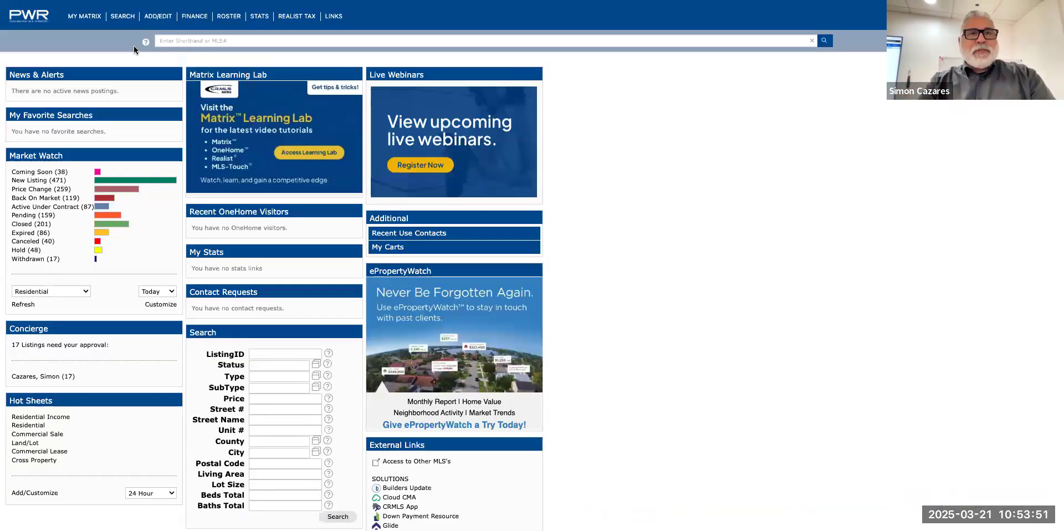
Set up a detailed Residential search for Active listings in postal code 90503 and check the match count.
mouse_move(122, 16)
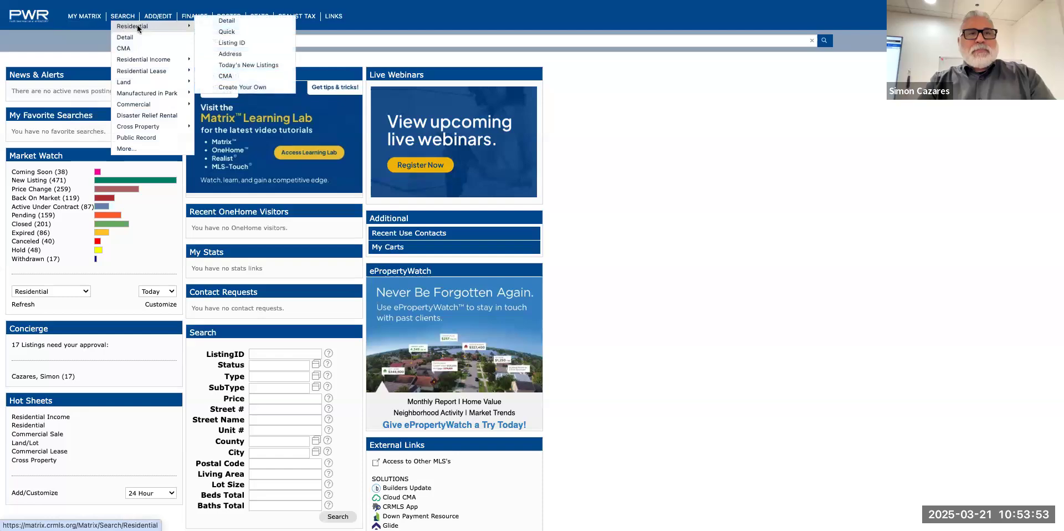
click(219, 21)
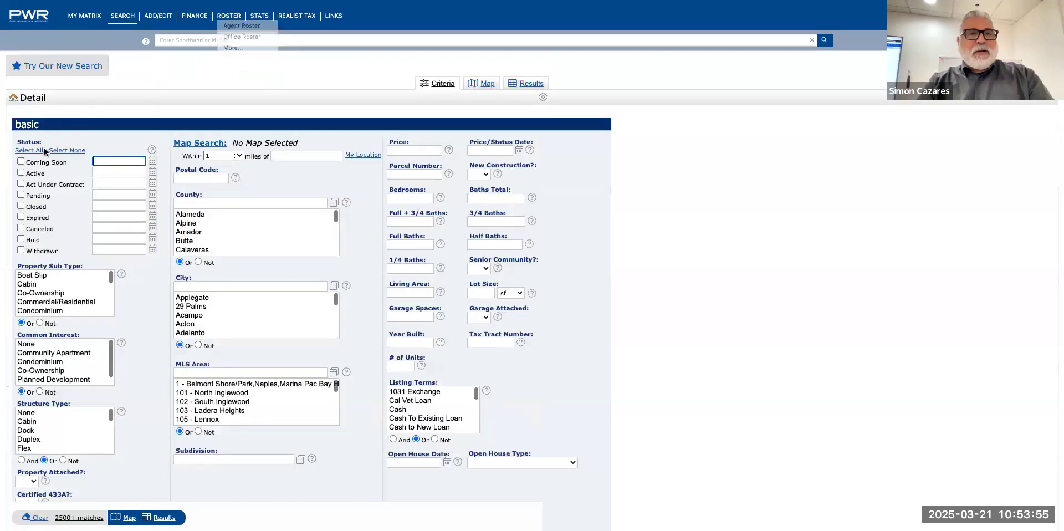
click(20, 174)
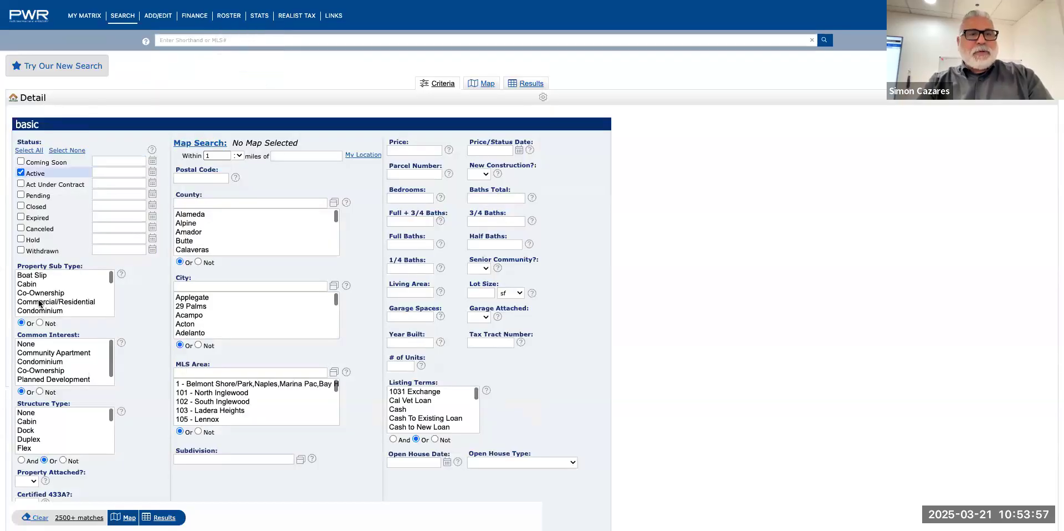
scroll(49, 388, down, 2)
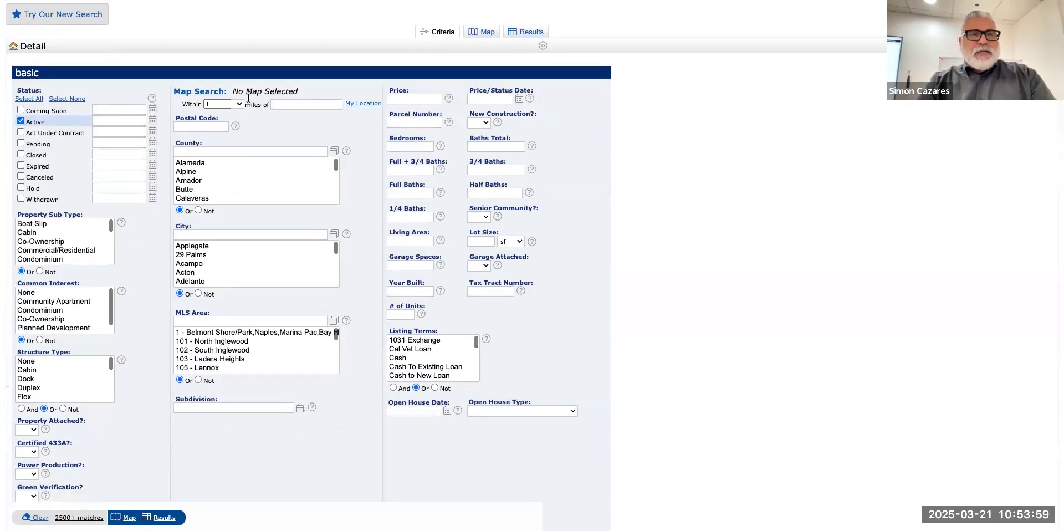
click(204, 126)
text(90503)
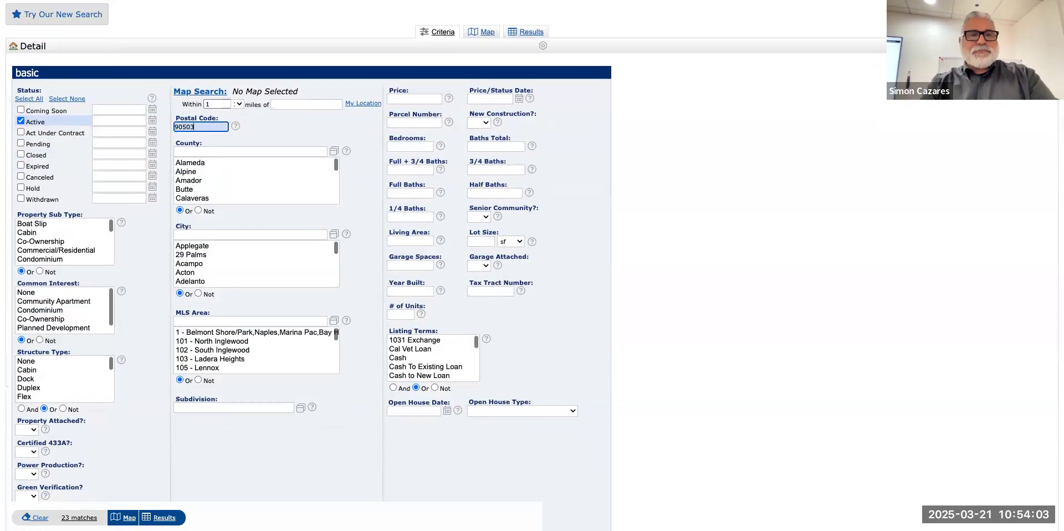
click(84, 517)
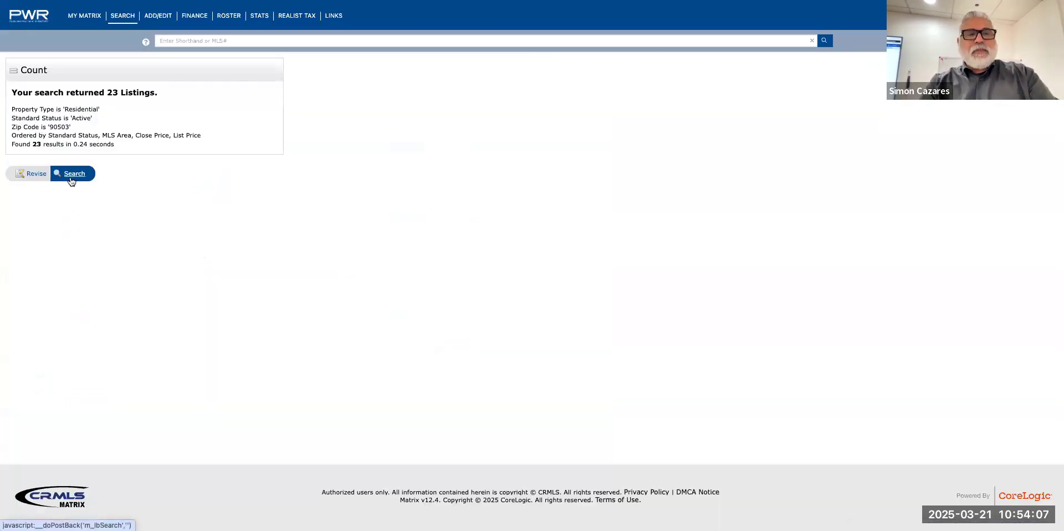
click(71, 179)
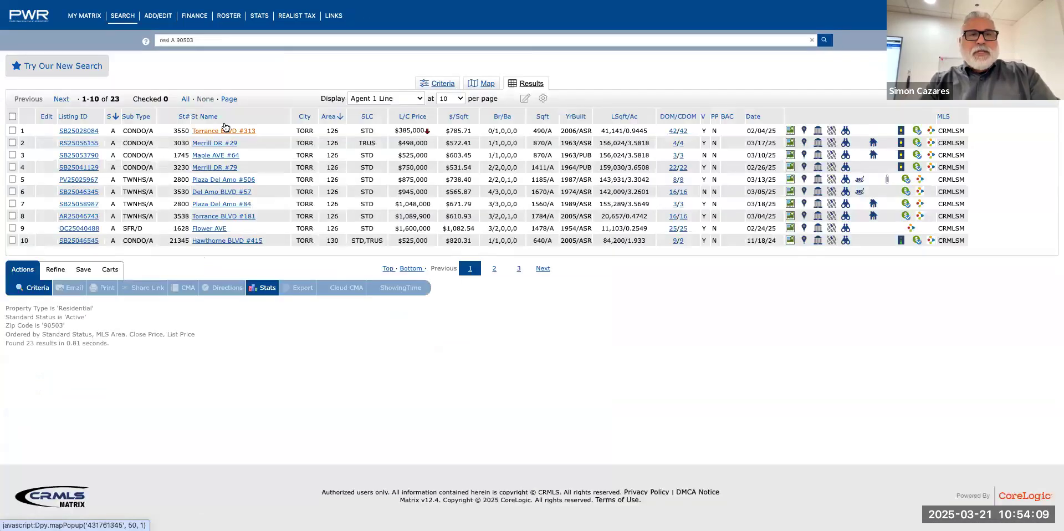
click(72, 231)
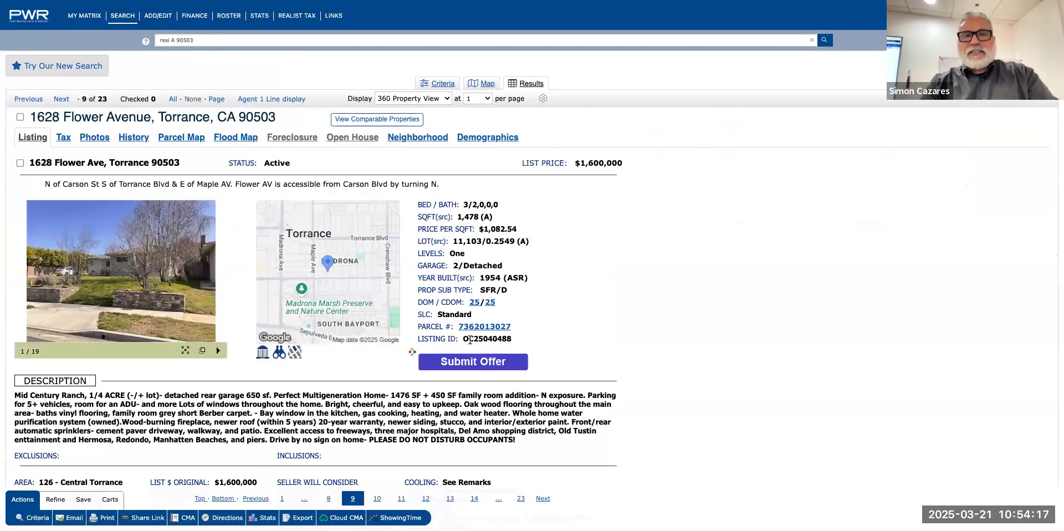
drag(464, 339, 527, 342)
key(ctrl+c)
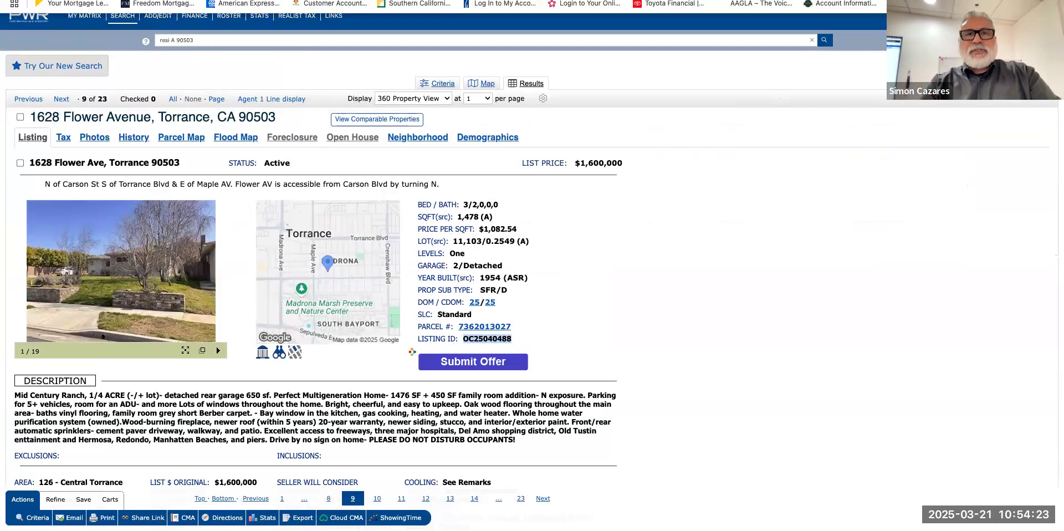
Paste listing ID OC25040488 with Include Property Photo checked and use the found listing.
click(179, 0)
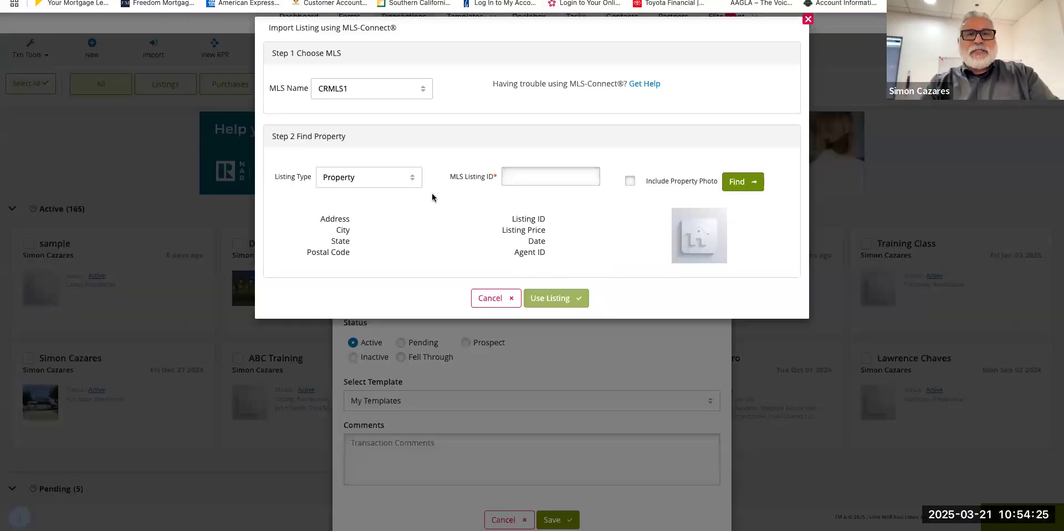
click(519, 180)
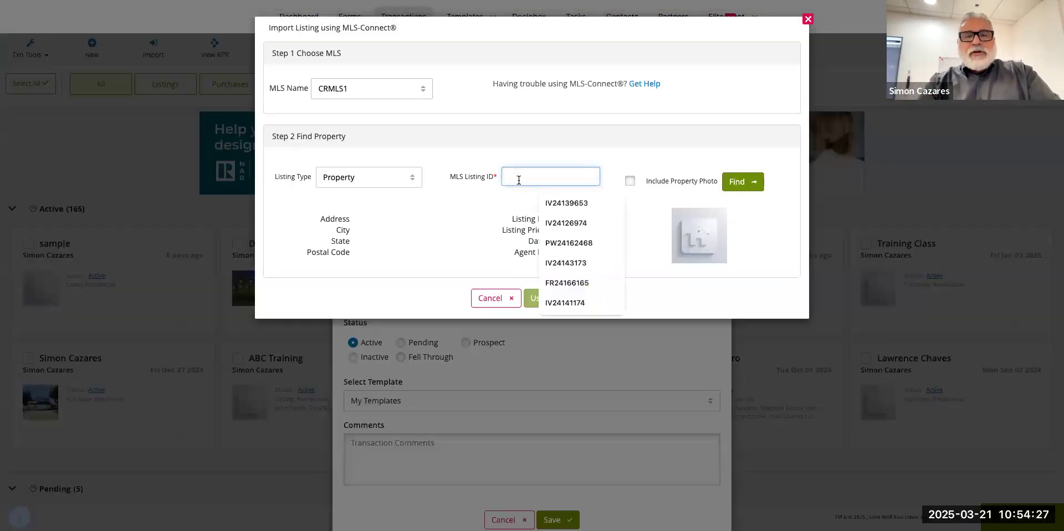
key(ctrl+v)
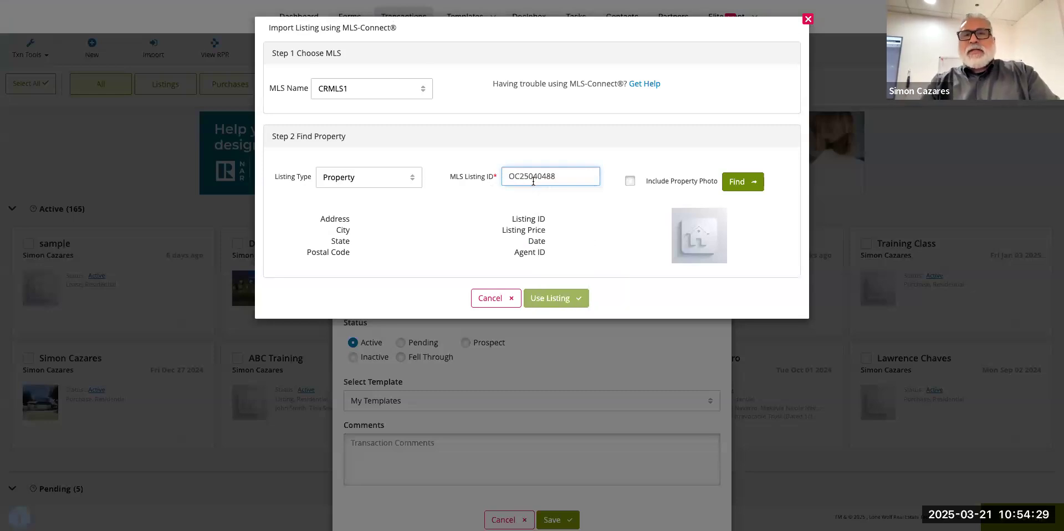
click(631, 182)
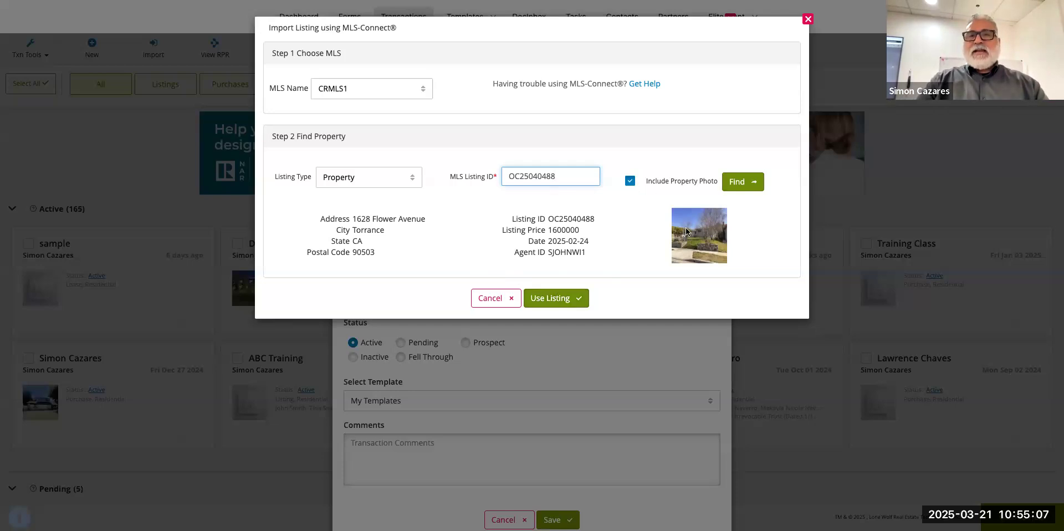
click(547, 302)
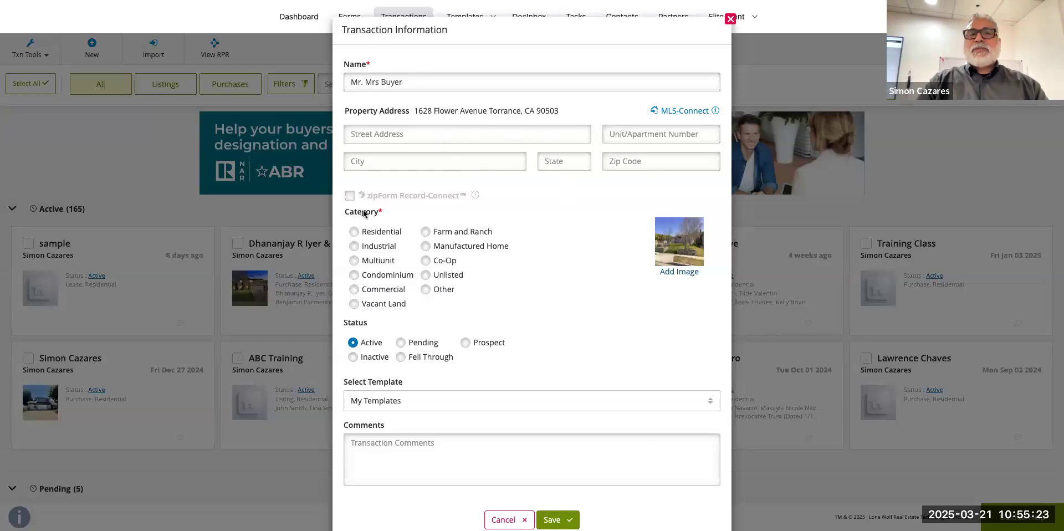
Choose Residential as the category and switch the status to Prospect and back to Active.
click(355, 232)
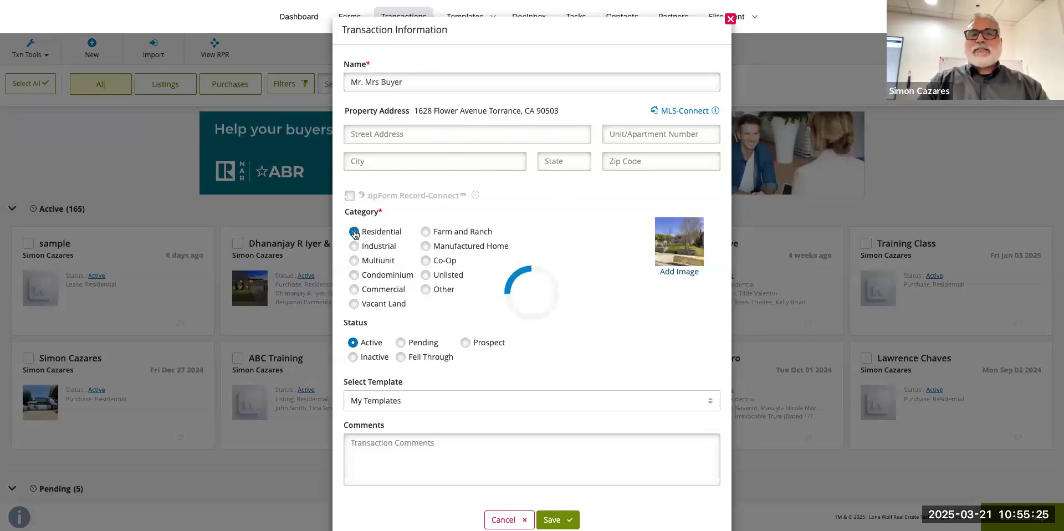
scroll(407, 306, down, 1)
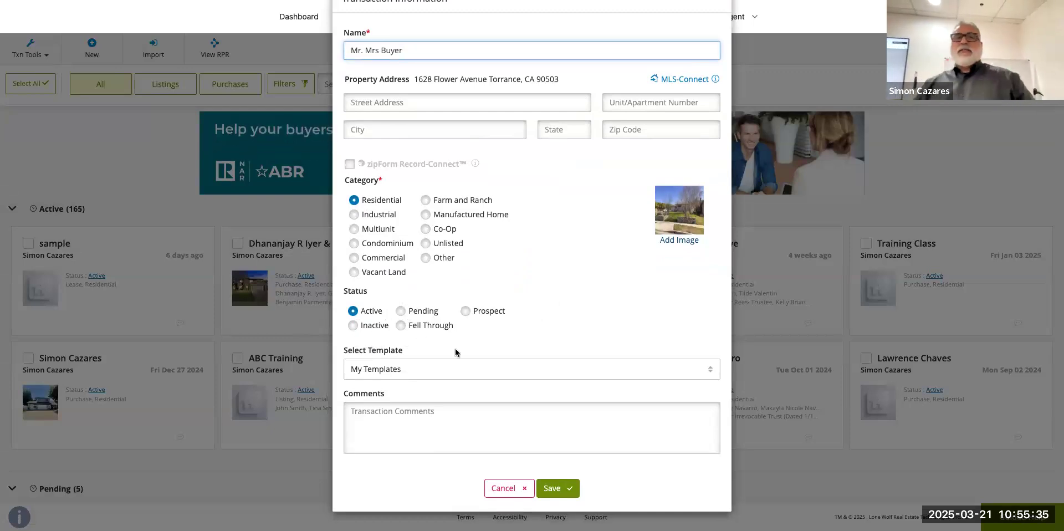
click(466, 311)
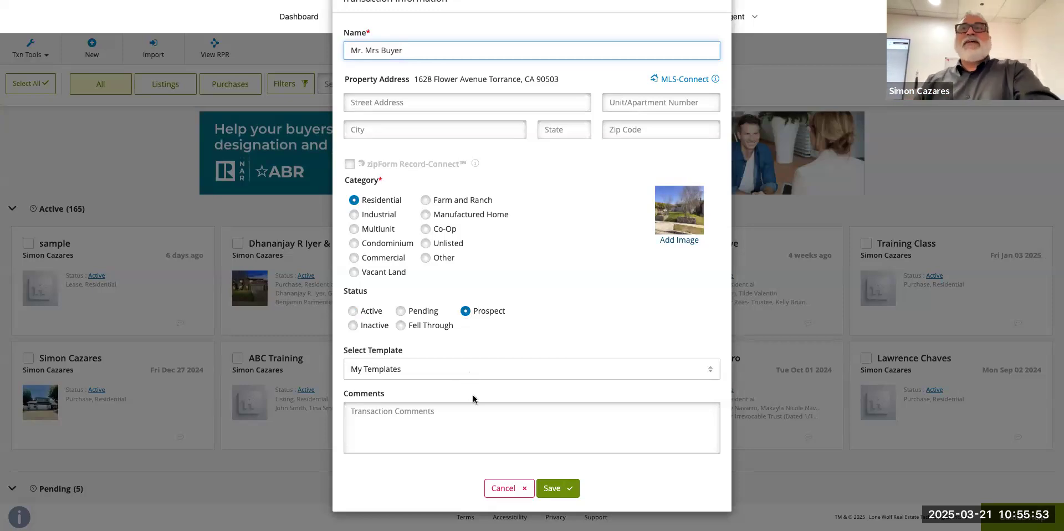
click(352, 312)
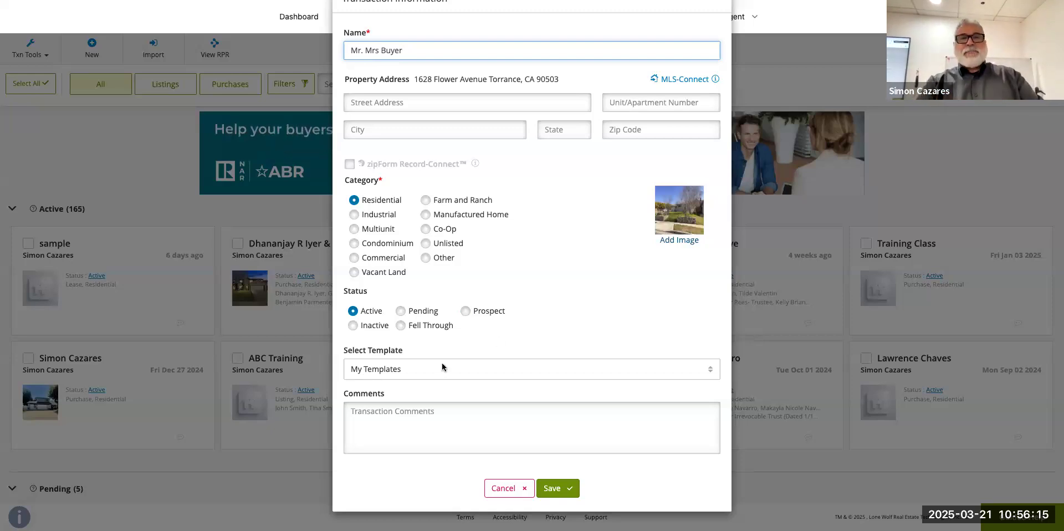
Type a throwaway test note in Comments, then save the Mr. Mrs Buyer transaction.
click(377, 416)
text(wergergerdgda)
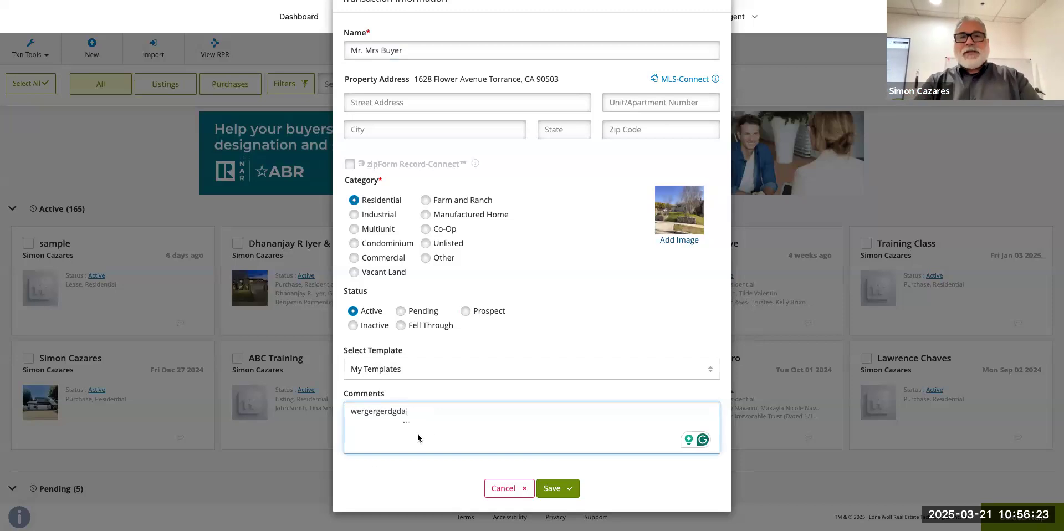
key(BackSpace)
key(BackSpace)
key(BackSpace)
key(BackSpace)
key(BackSpace)
key(BackSpace)
key(BackSpace)
key(BackSpace)
key(BackSpace)
key(BackSpace)
key(BackSpace)
key(BackSpace)
key(BackSpace)
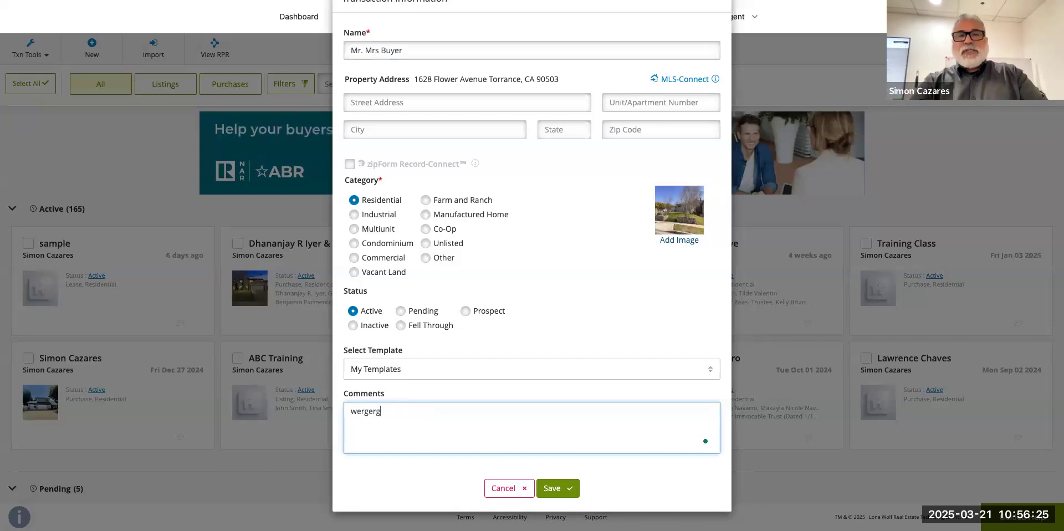
click(553, 489)
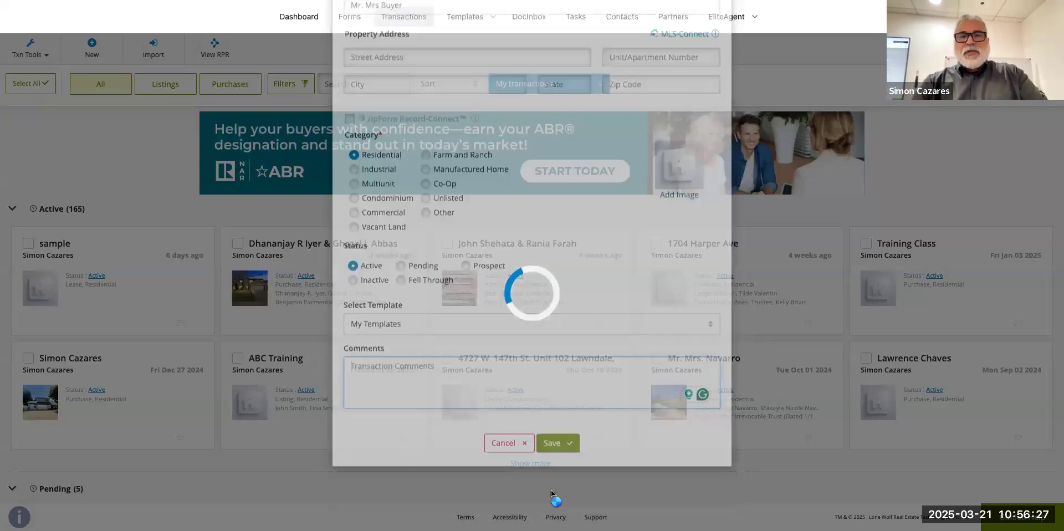
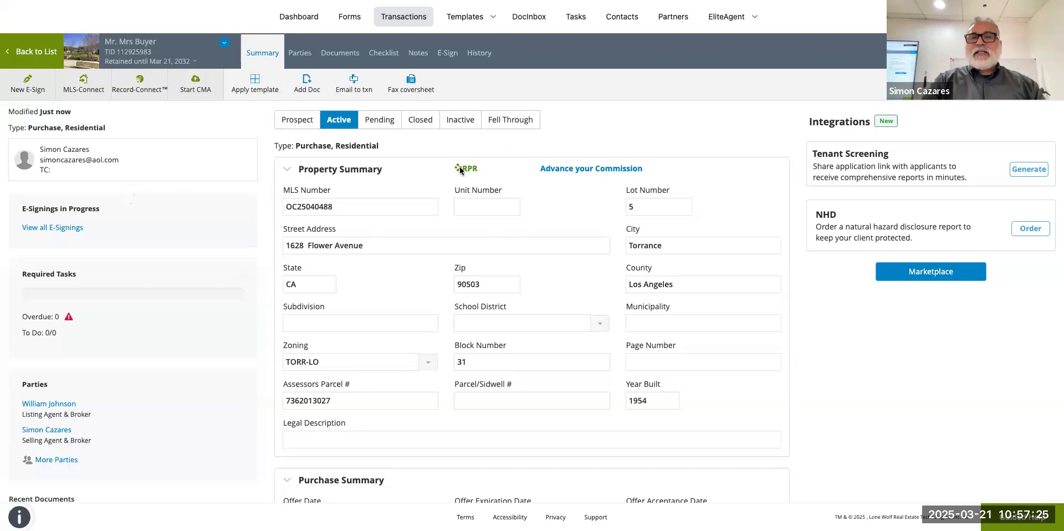
click(460, 169)
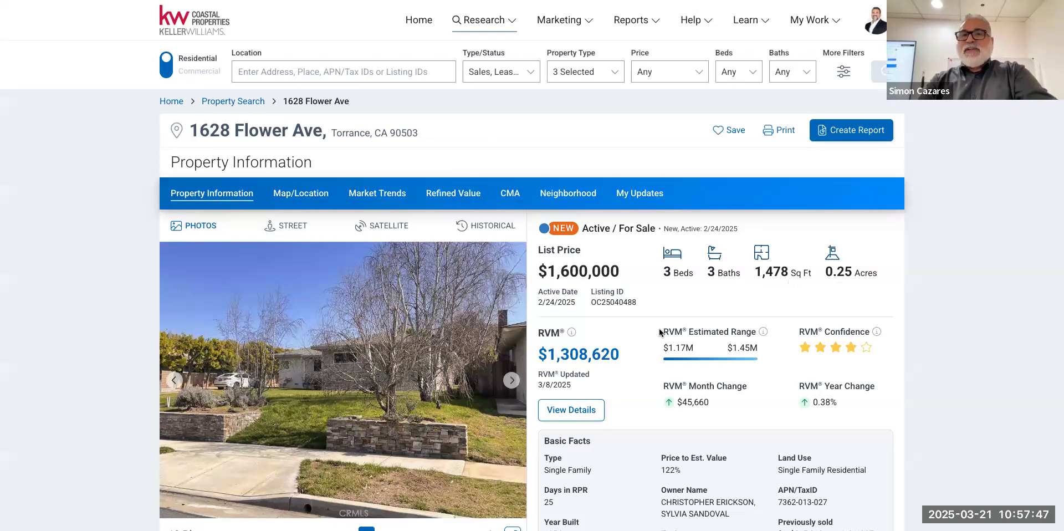
scroll(662, 332, down, 1)
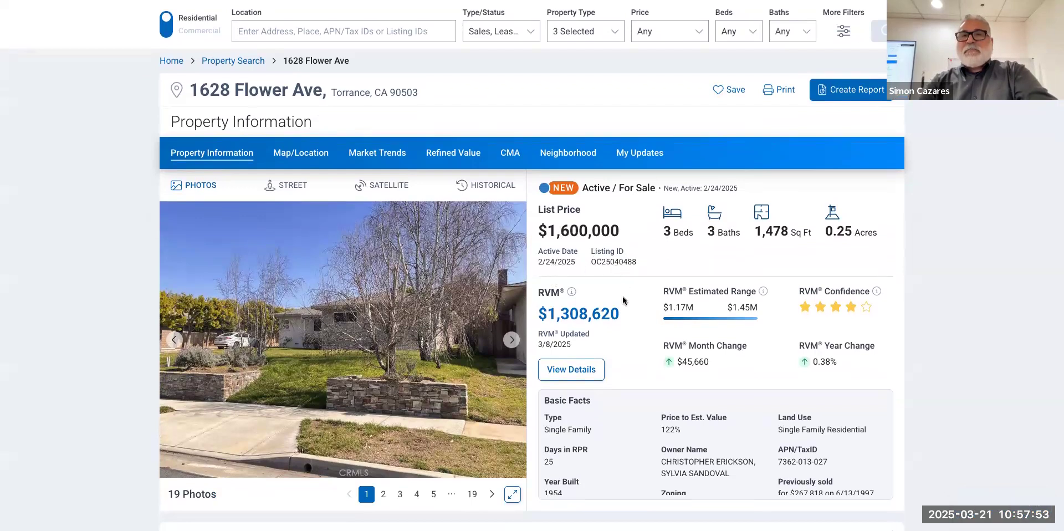
scroll(625, 299, down, 1)
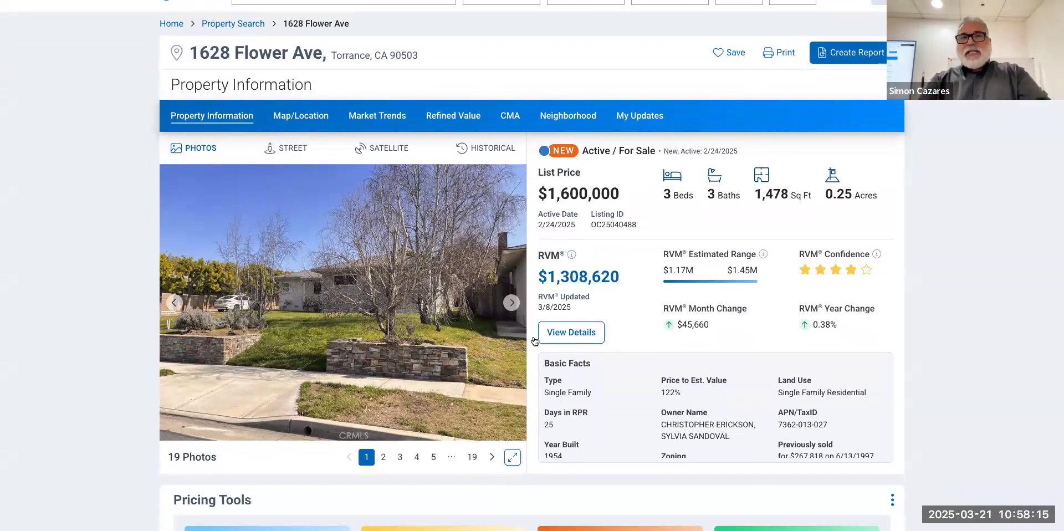
click(511, 303)
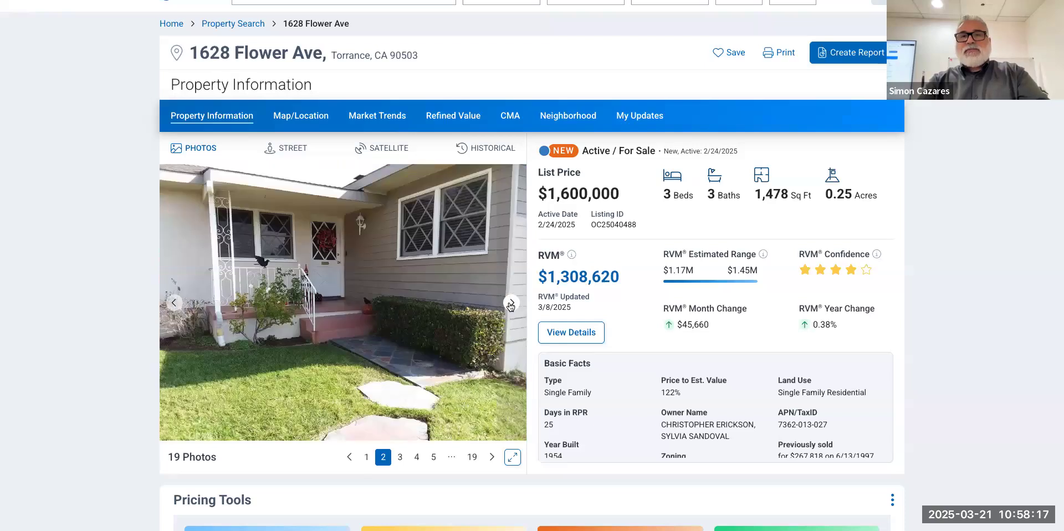
click(510, 304)
click(511, 303)
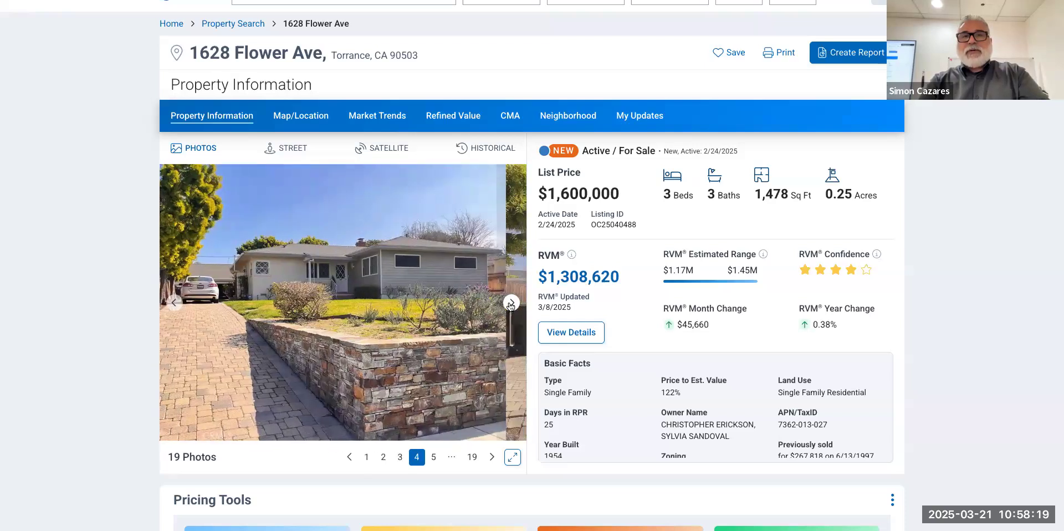
click(510, 303)
click(511, 304)
click(511, 303)
click(511, 304)
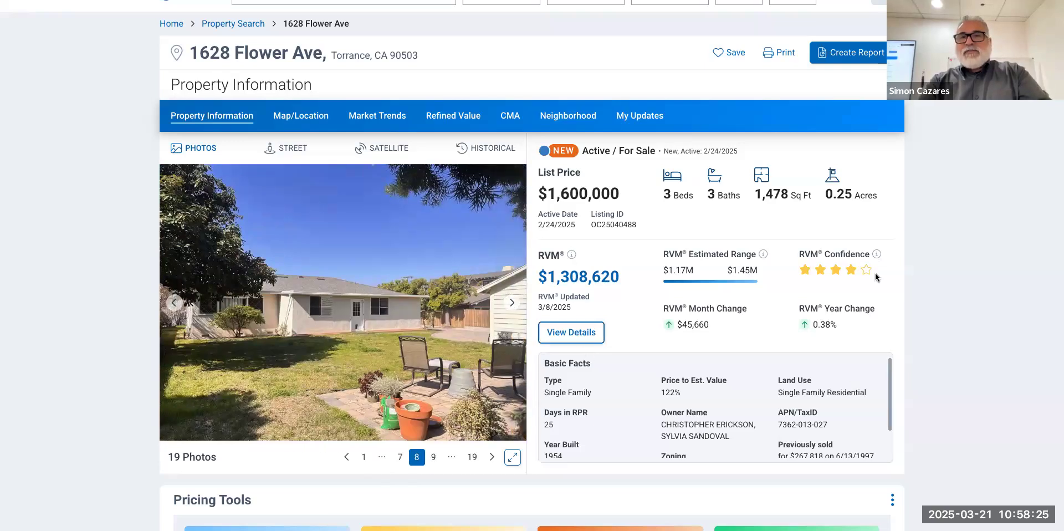
scroll(696, 458, down, 1)
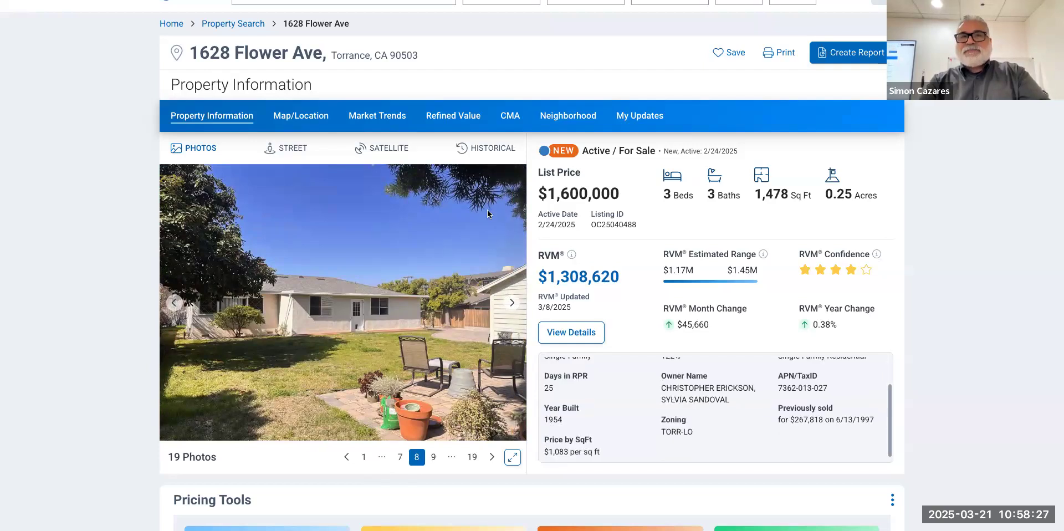
scroll(523, 311, down, 2)
scroll(522, 310, down, 10)
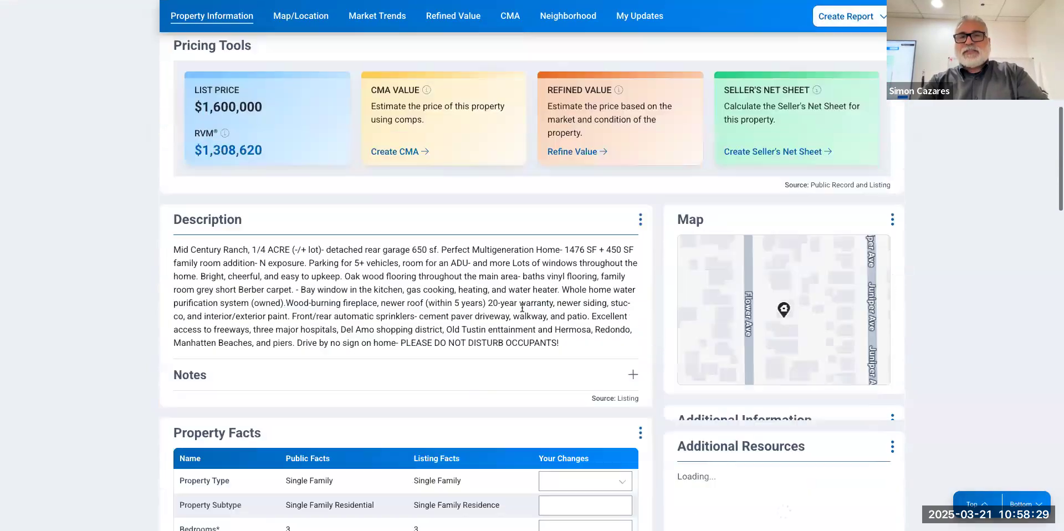
scroll(522, 311, down, 2)
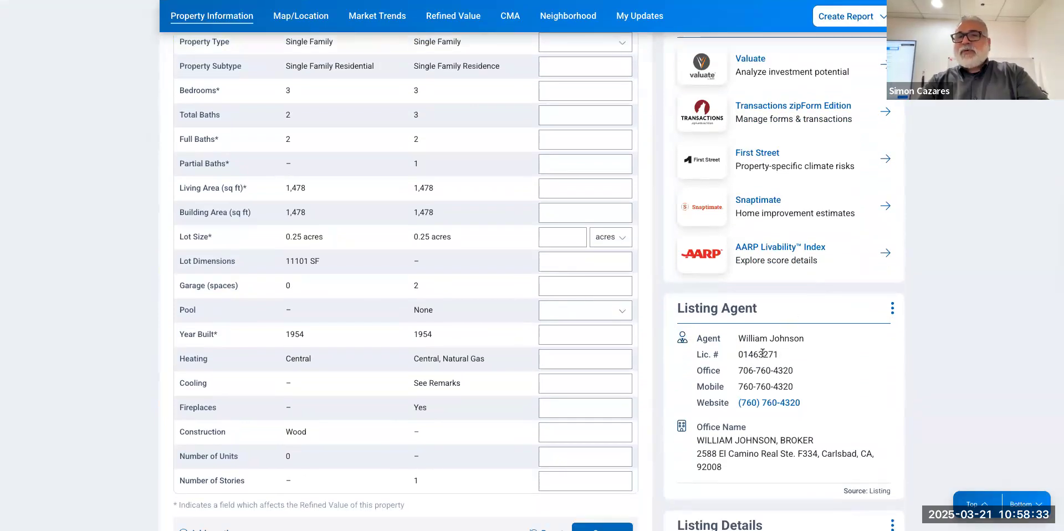
scroll(724, 375, down, 1)
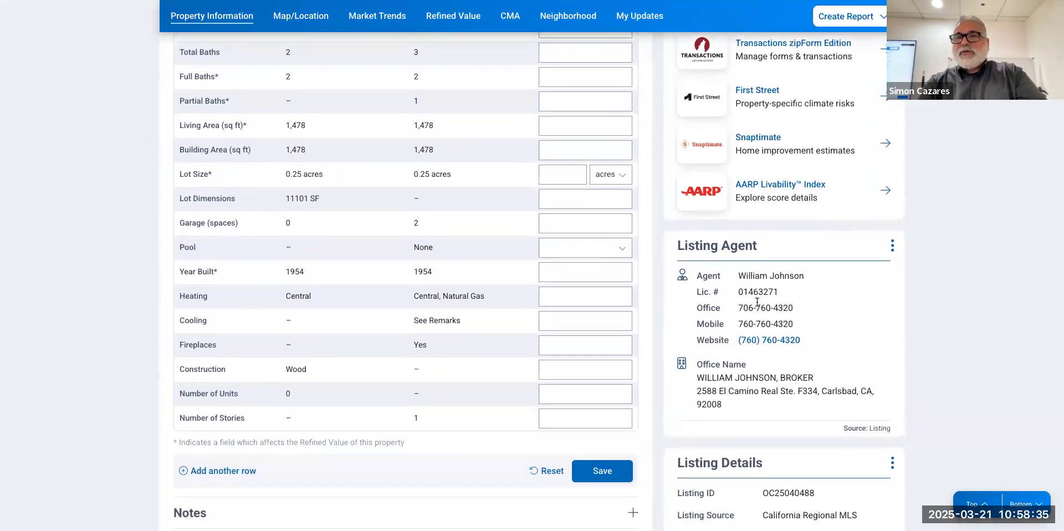
scroll(756, 294, down, 1)
scroll(759, 308, down, 1)
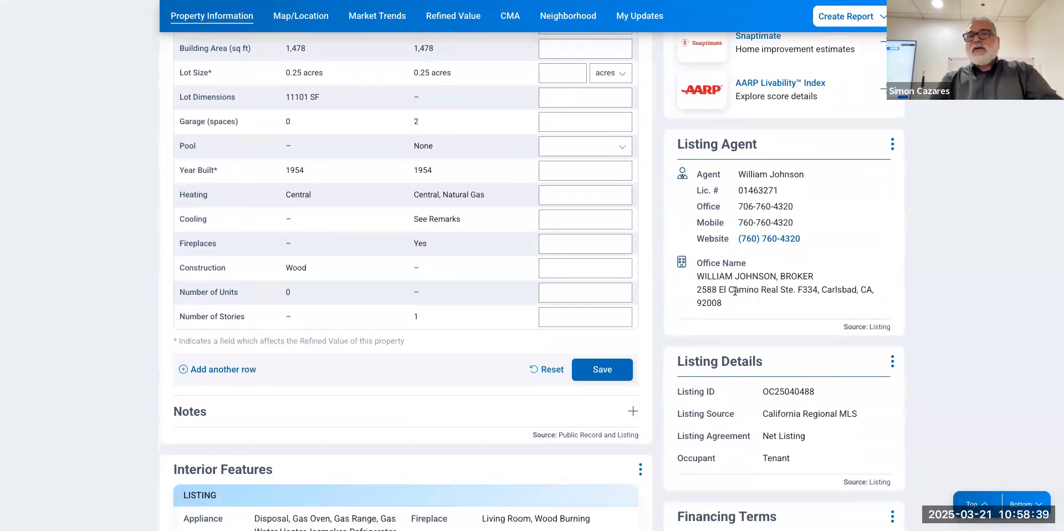
scroll(736, 293, down, 1)
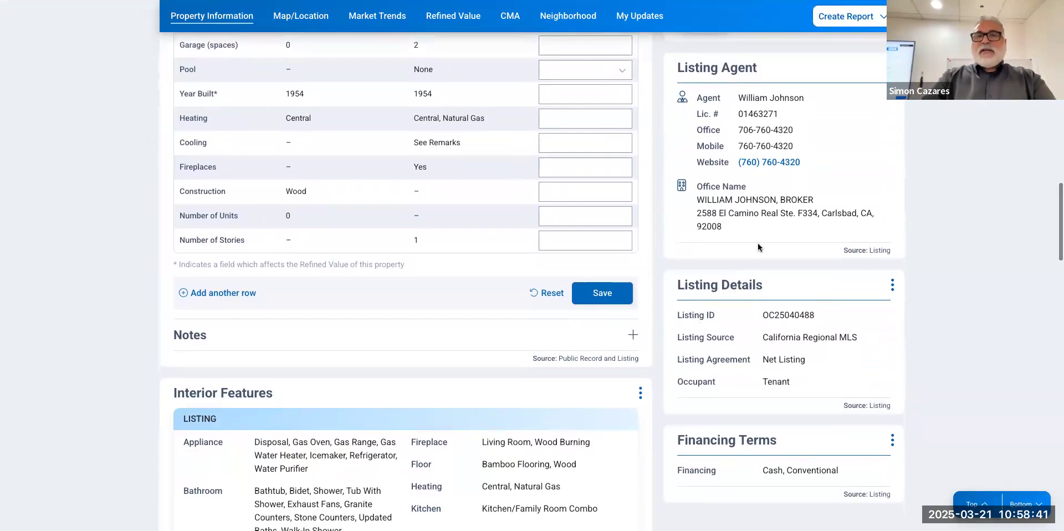
scroll(758, 246, down, 8)
scroll(759, 247, up, 10)
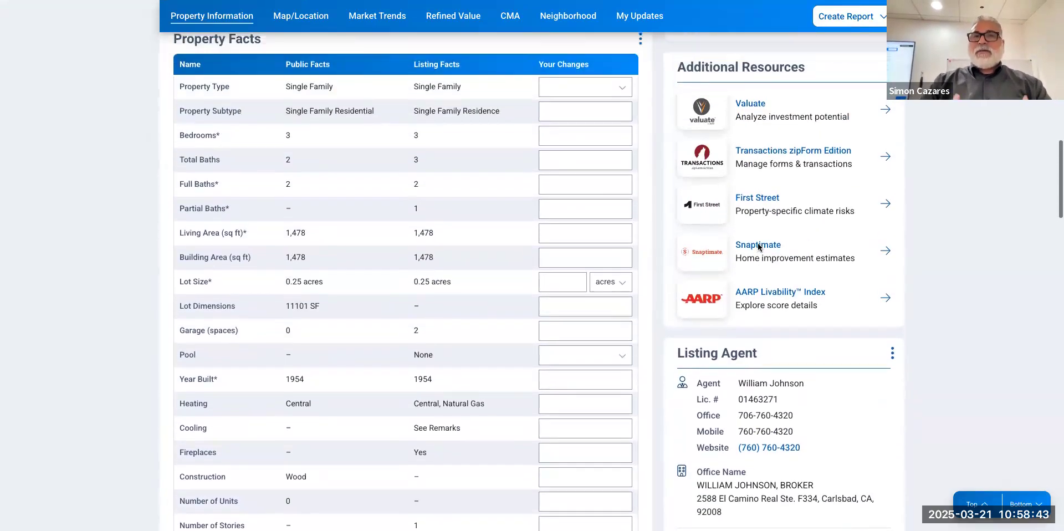
scroll(758, 247, up, 12)
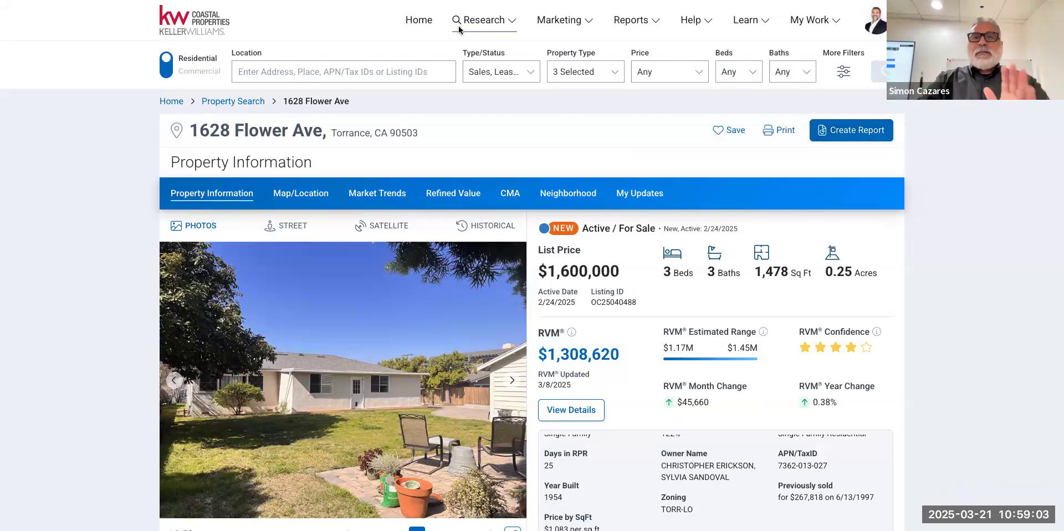
Save the property under its full address, then return to Lone Wolf.
click(727, 131)
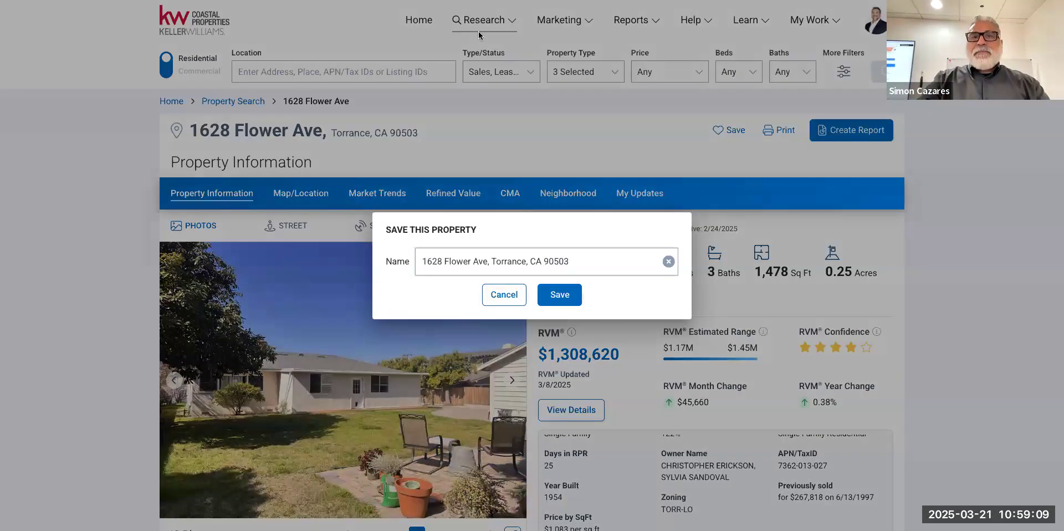
key(Return)
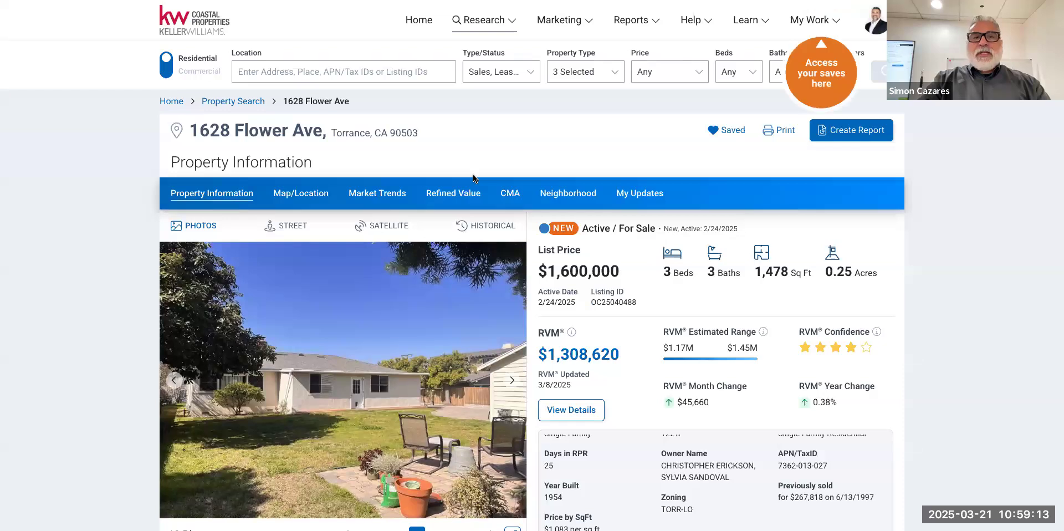
key(super+w)
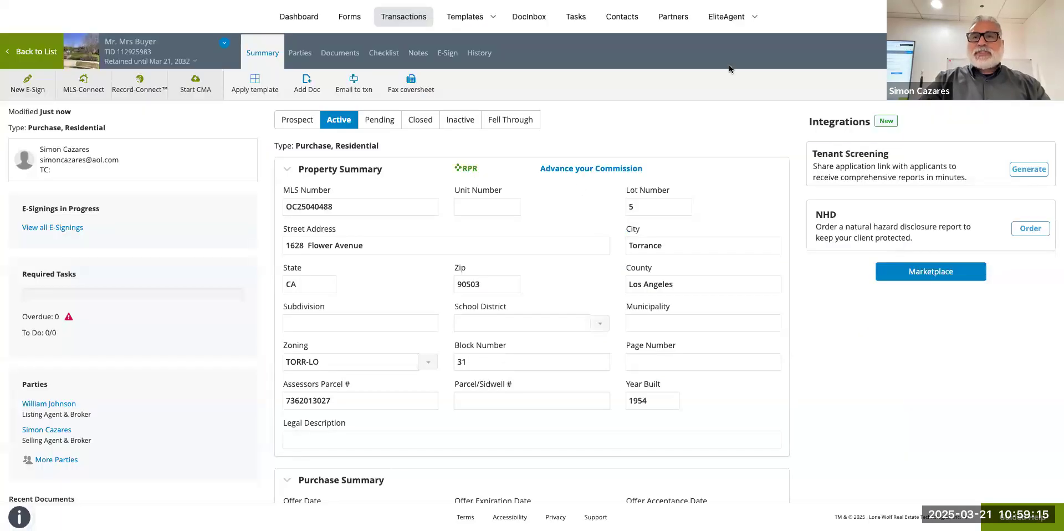
Show the transaction's Documents tab, holding only Archive, with the Forms library panel open.
scroll(571, 220, down, 3)
scroll(628, 226, down, 2)
scroll(629, 226, up, 5)
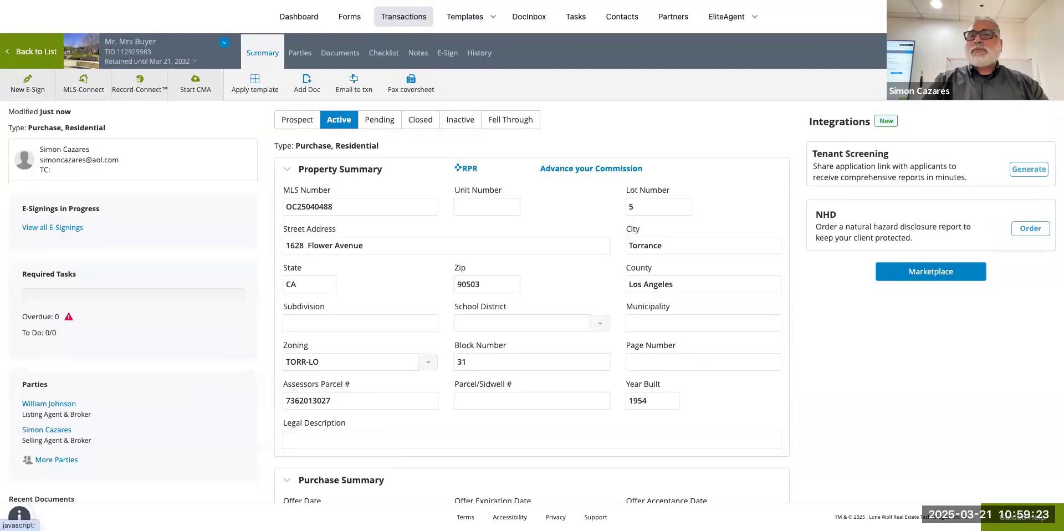
click(340, 52)
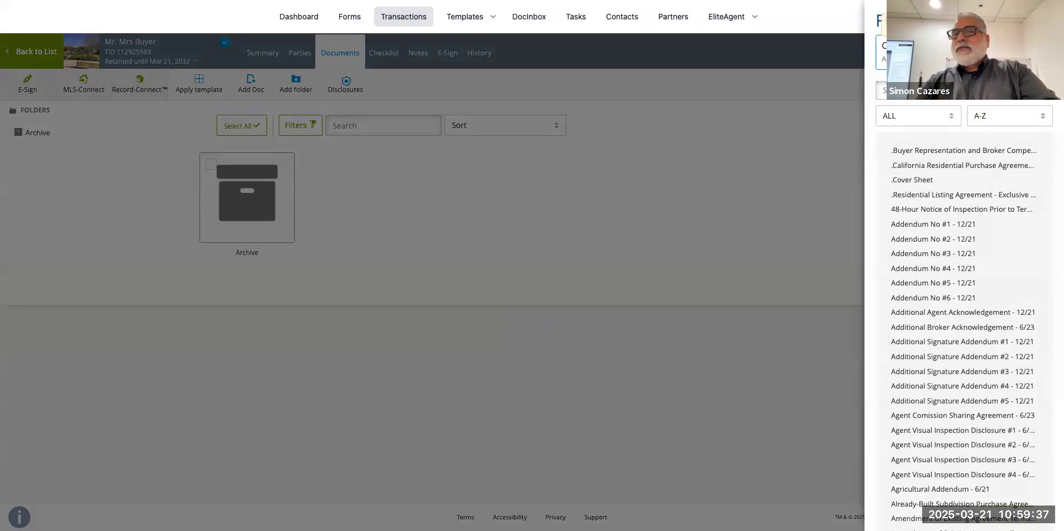
Browse the Addenda Library's forms and begin a forms search.
click(965, 52)
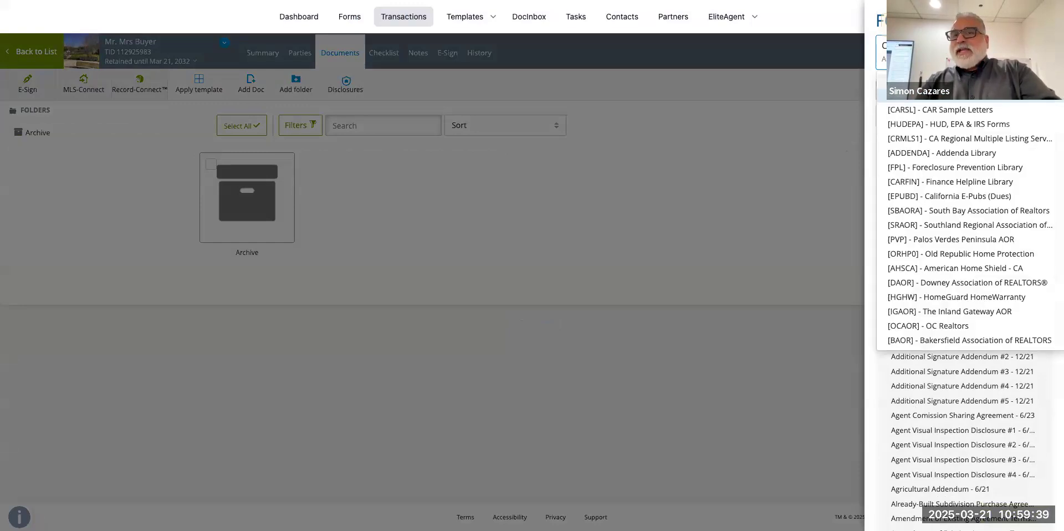
click(974, 155)
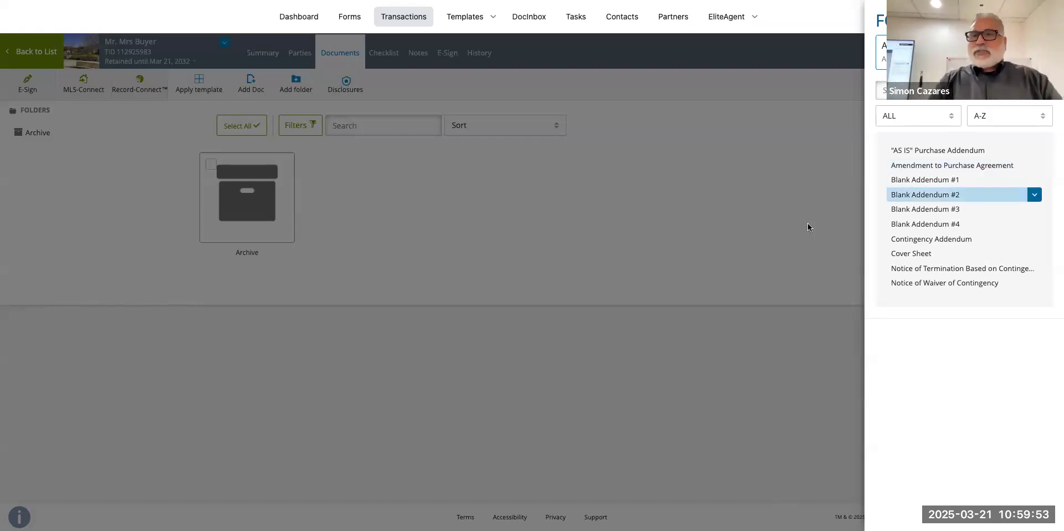
click(917, 95)
text(r)
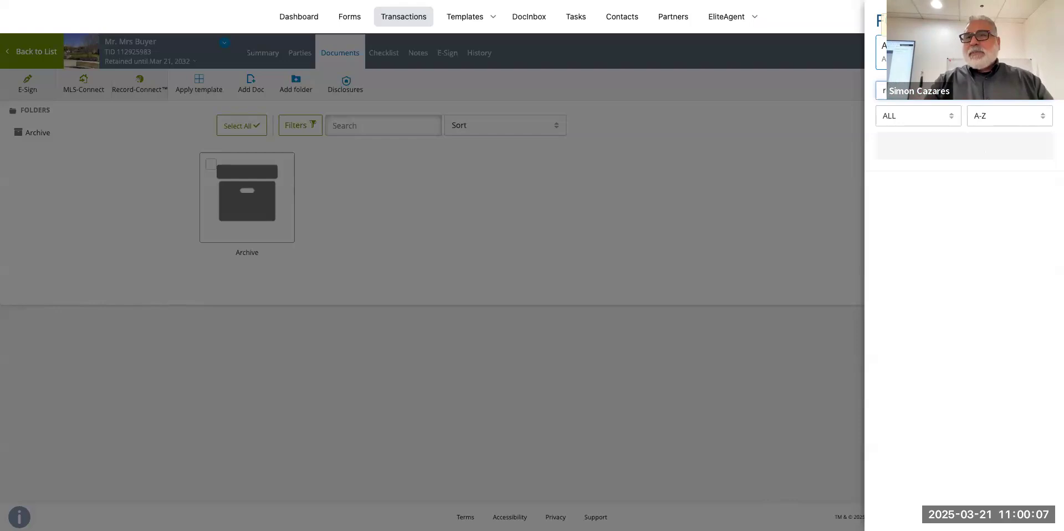
Switch to the purchase-agreement library, search 'cover' and add the .Cover Sheet form.
click(990, 54)
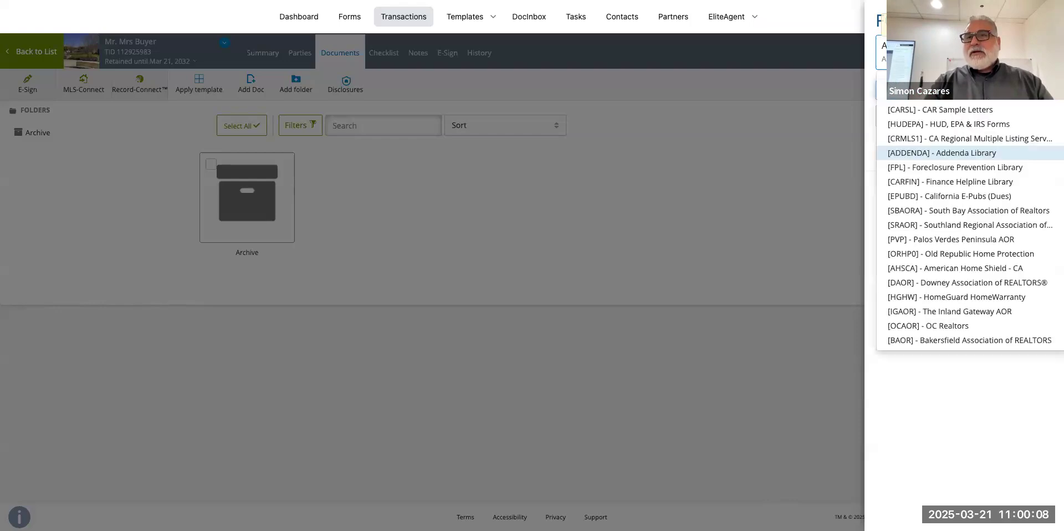
click(987, 102)
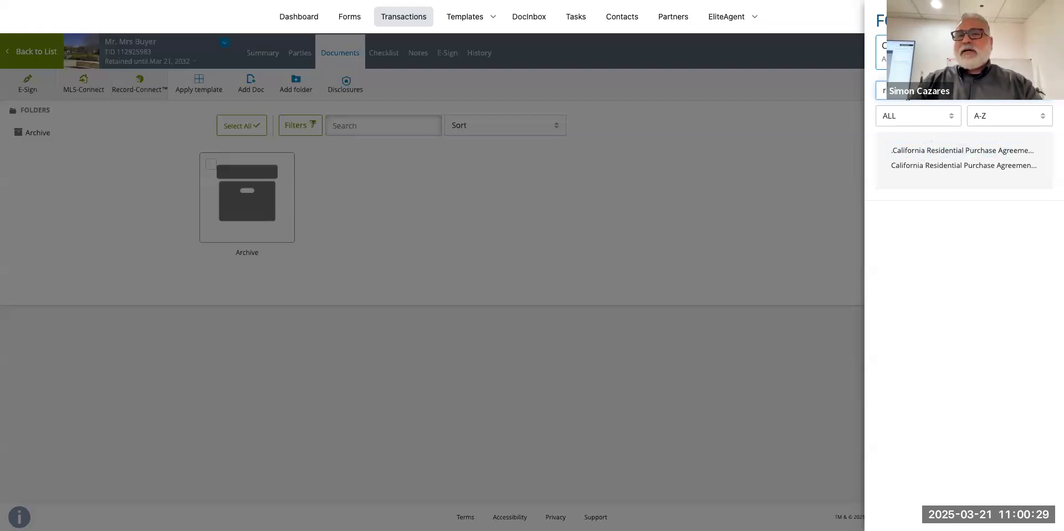
key(BackSpace)
key(BackSpace)
key(BackSpace)
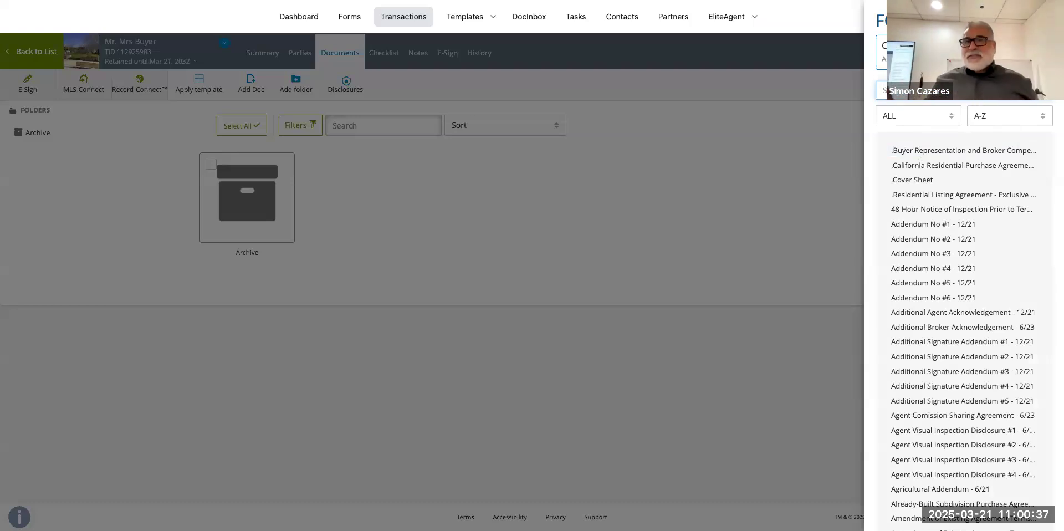
text(c)
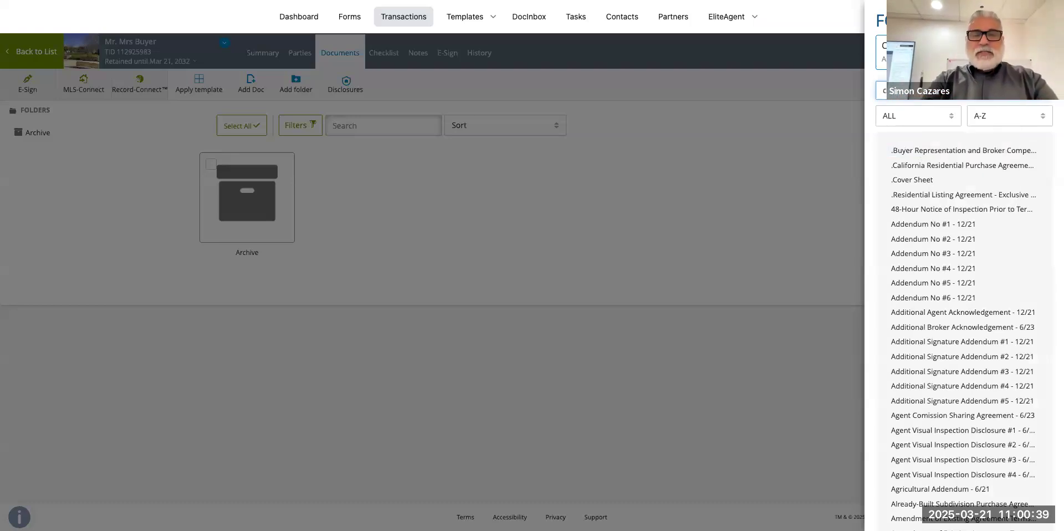
text(over)
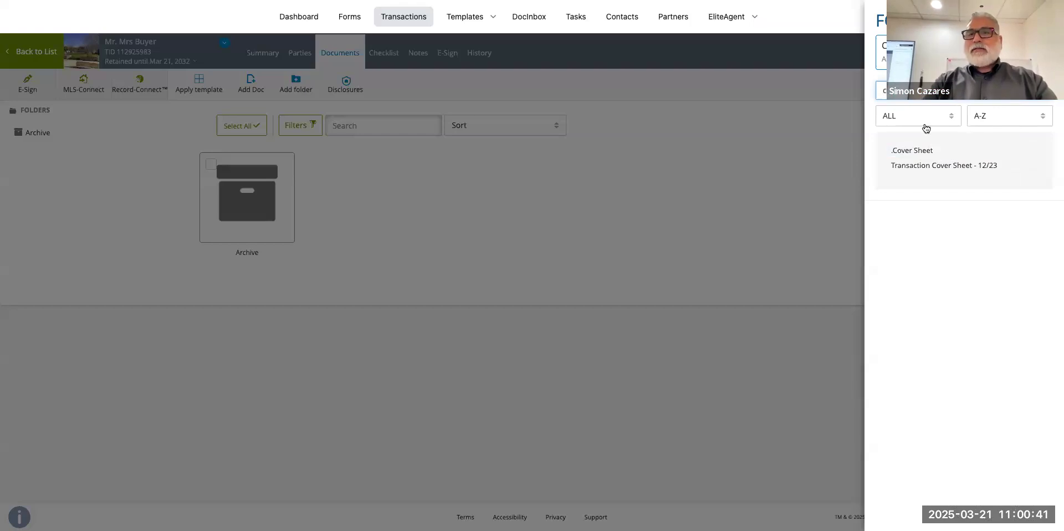
click(922, 150)
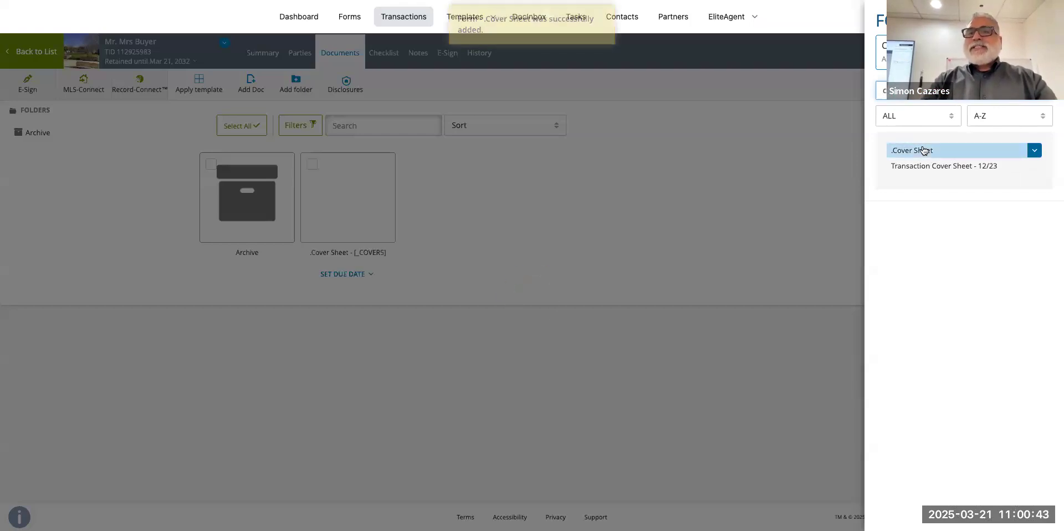
click(339, 205)
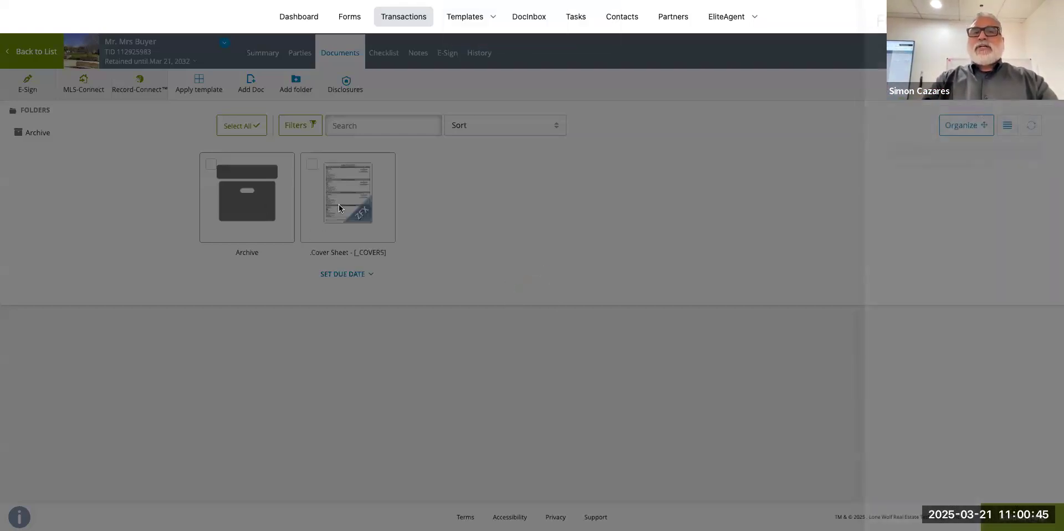
click(339, 205)
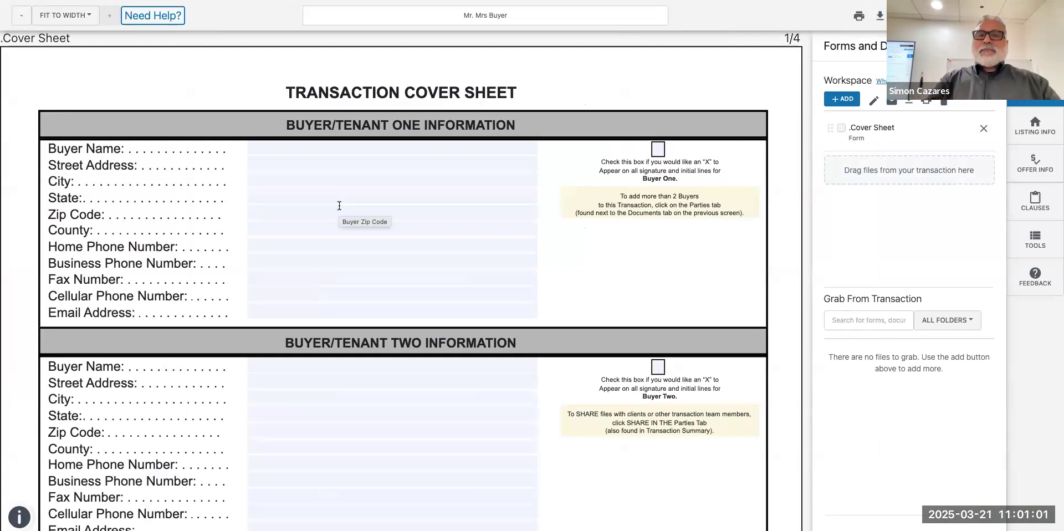
scroll(339, 205, down, 1)
scroll(339, 206, up, 1)
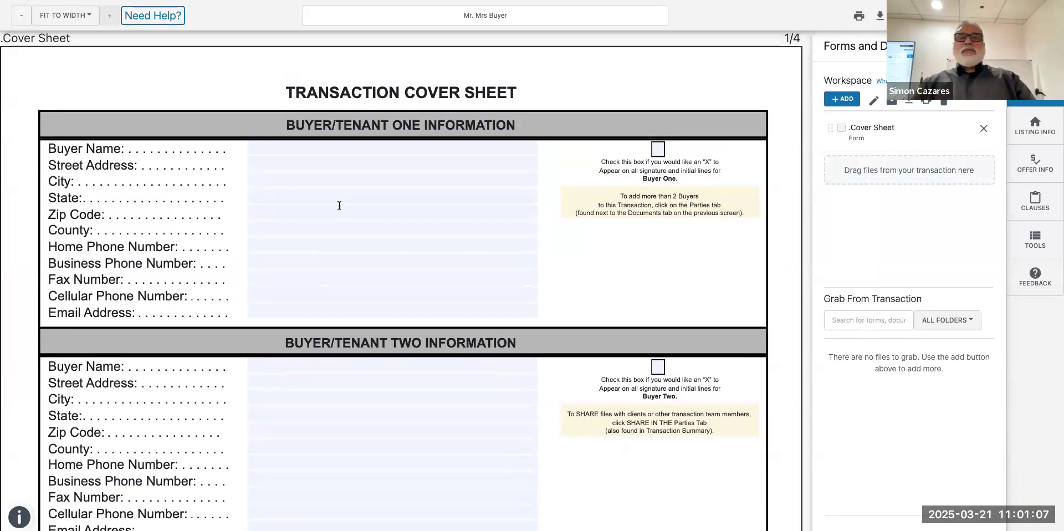
scroll(339, 206, down, 5)
scroll(340, 205, down, 5)
scroll(339, 204, up, 5)
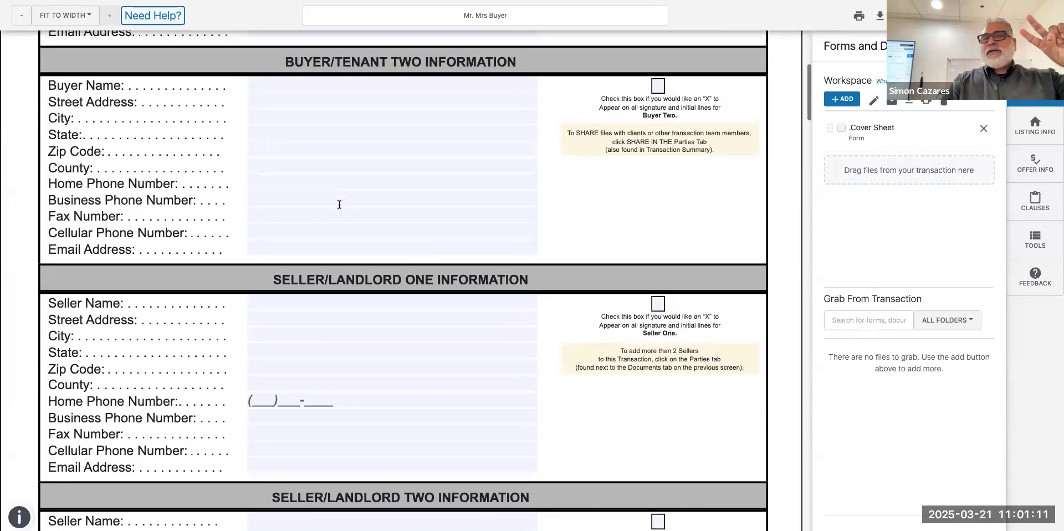
scroll(339, 204, up, 1)
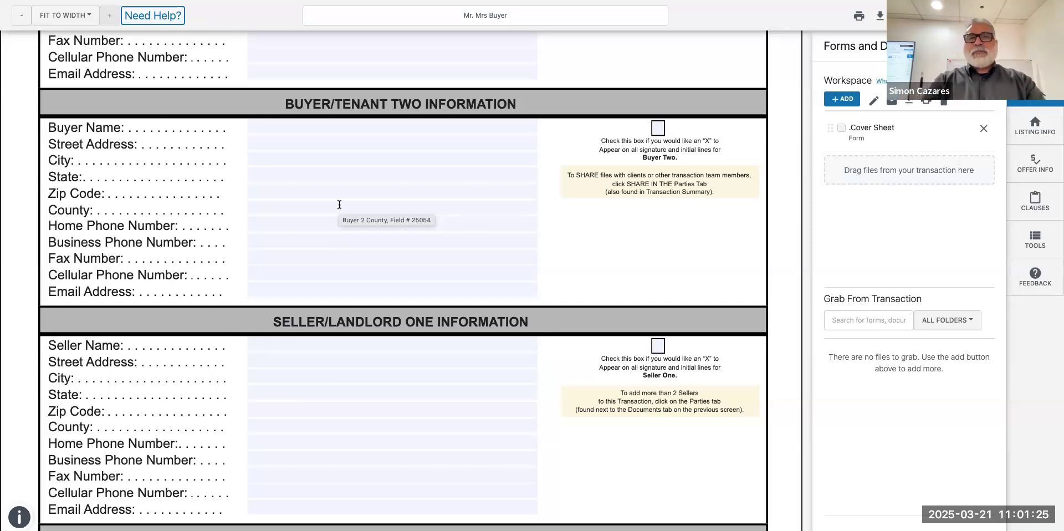
scroll(339, 204, up, 5)
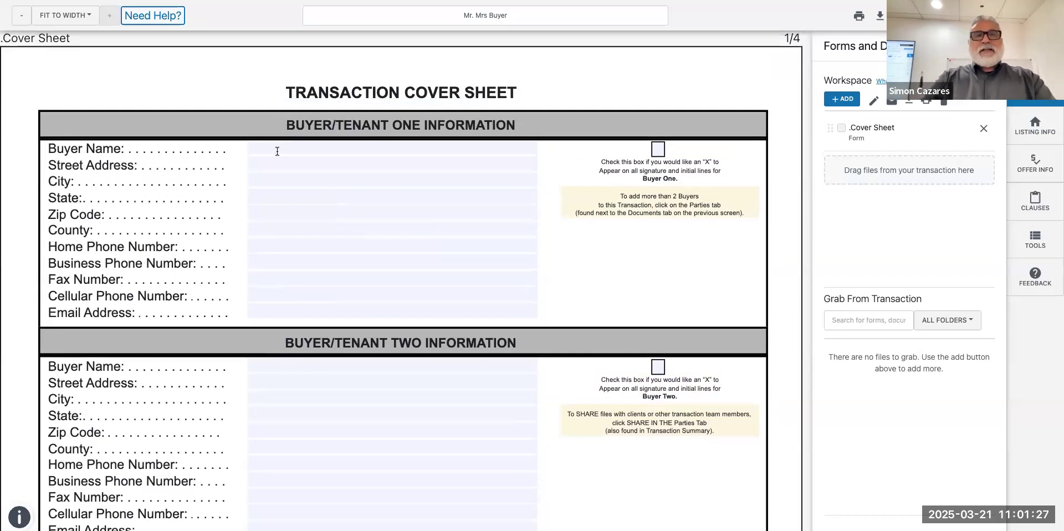
Check both buyers' X boxes and enter Buyer One's placeholder name and suggested e-mail.
click(659, 148)
click(660, 371)
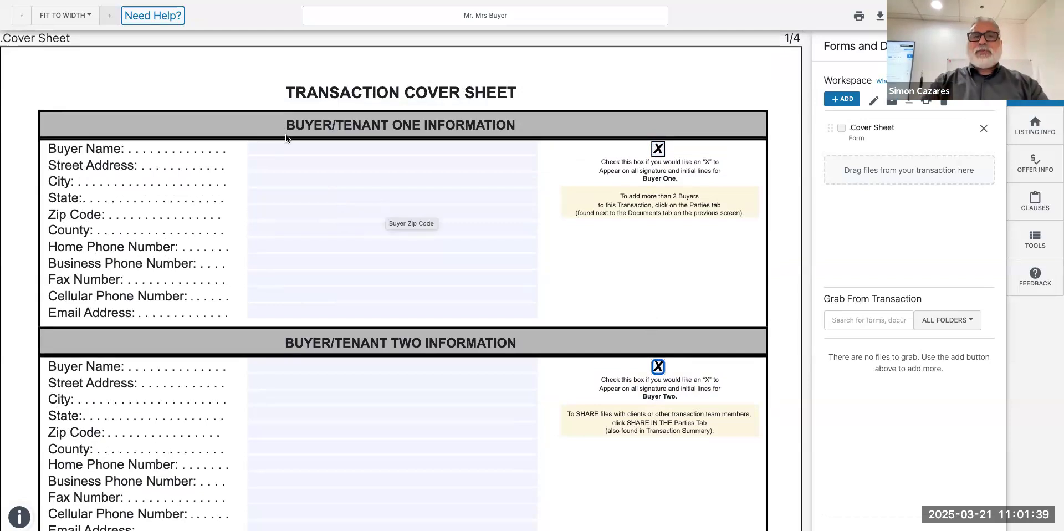
click(274, 148)
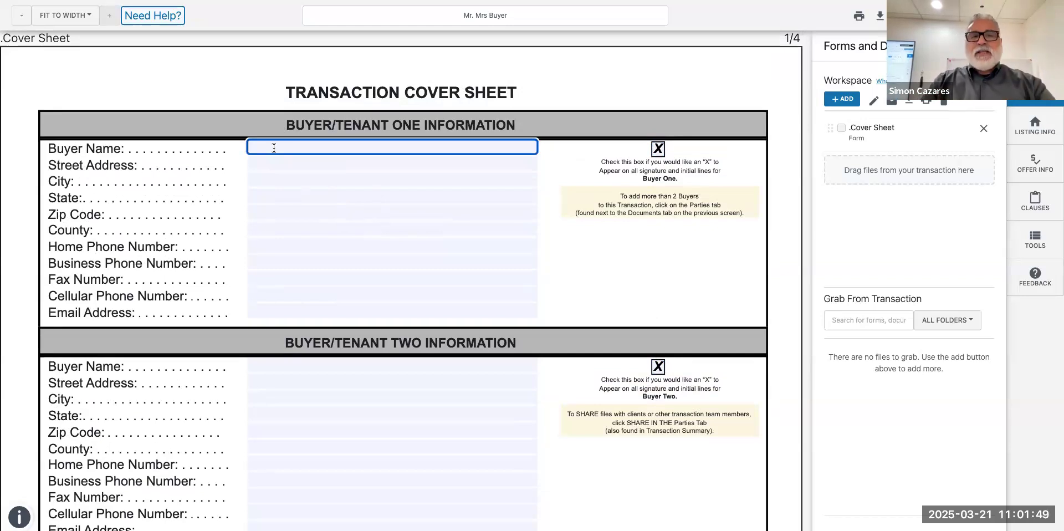
text(adsfvasdfgdafe)
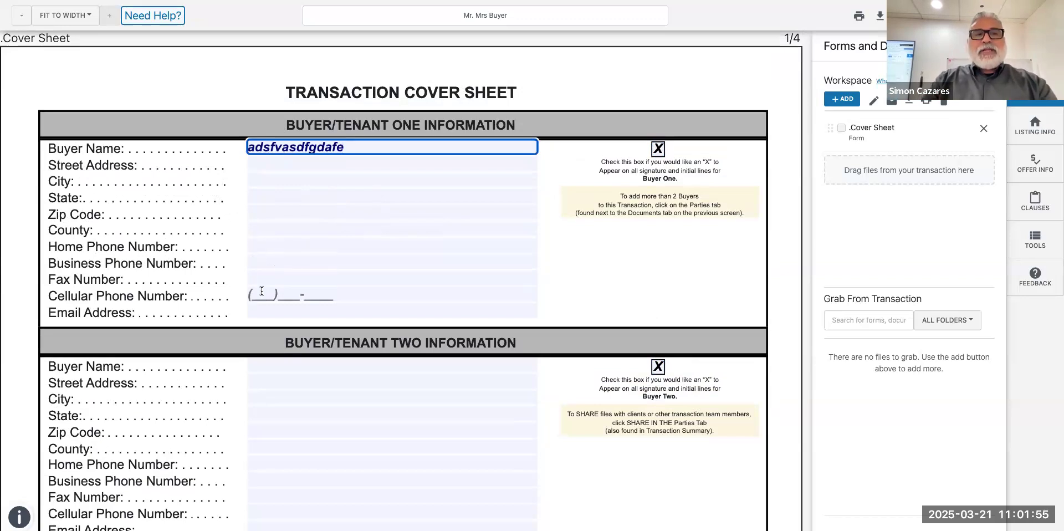
click(262, 311)
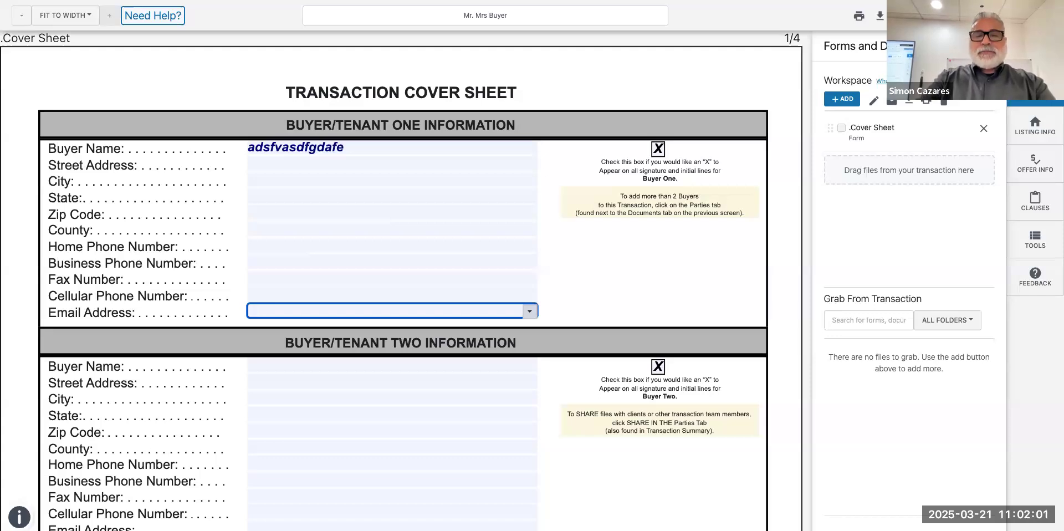
text(simon)
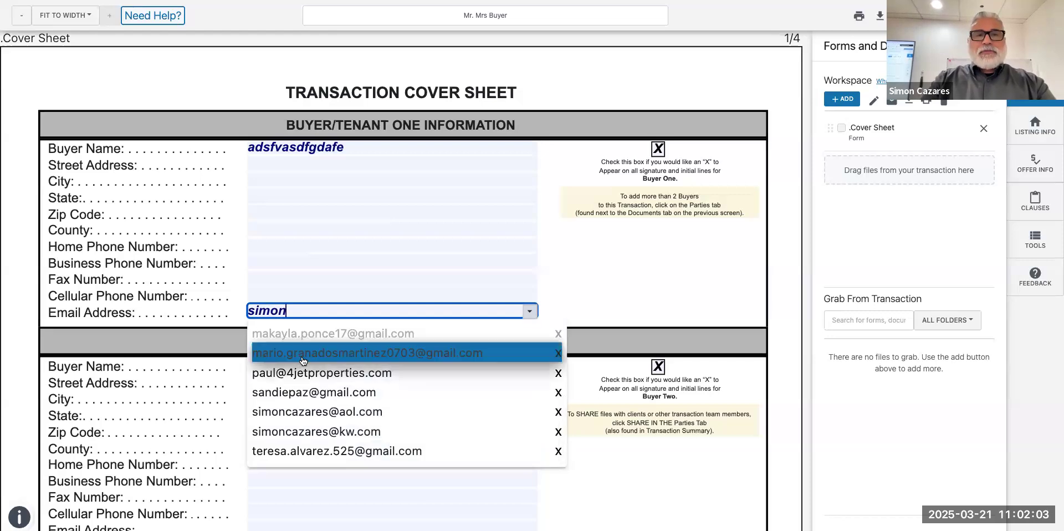
click(304, 411)
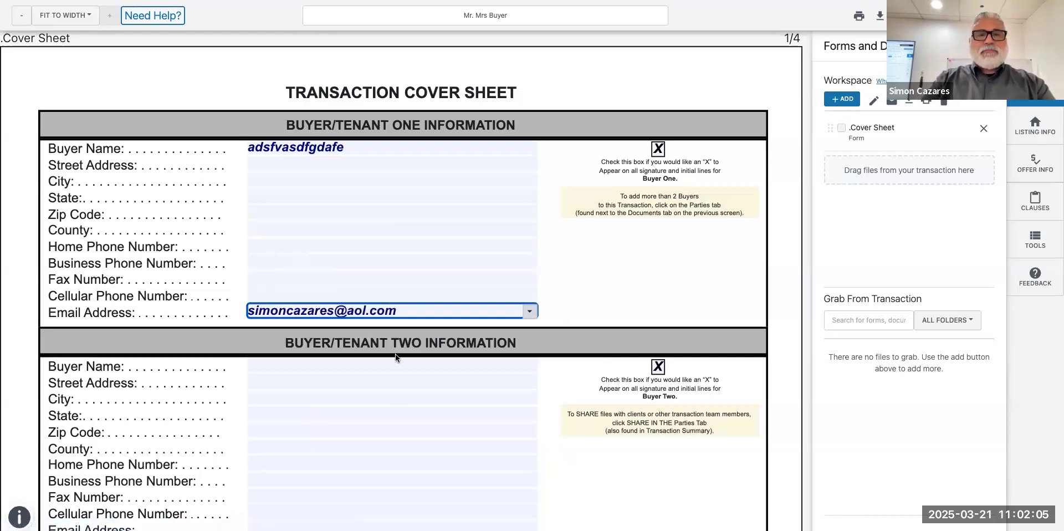
Fill Buyer Two's suggested e-mail, a placeholder name and a placeholder cell phone number.
scroll(395, 354, down, 3)
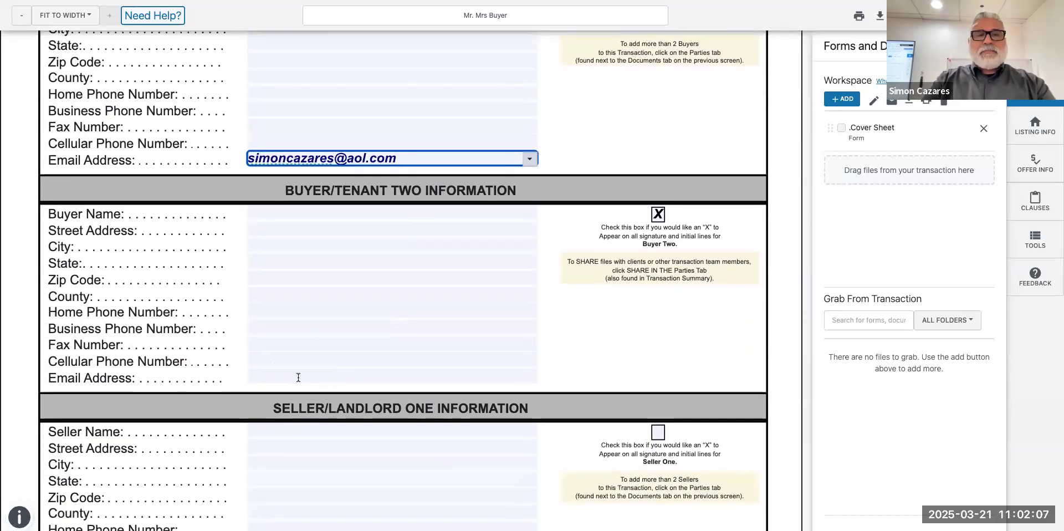
click(298, 378)
text(si)
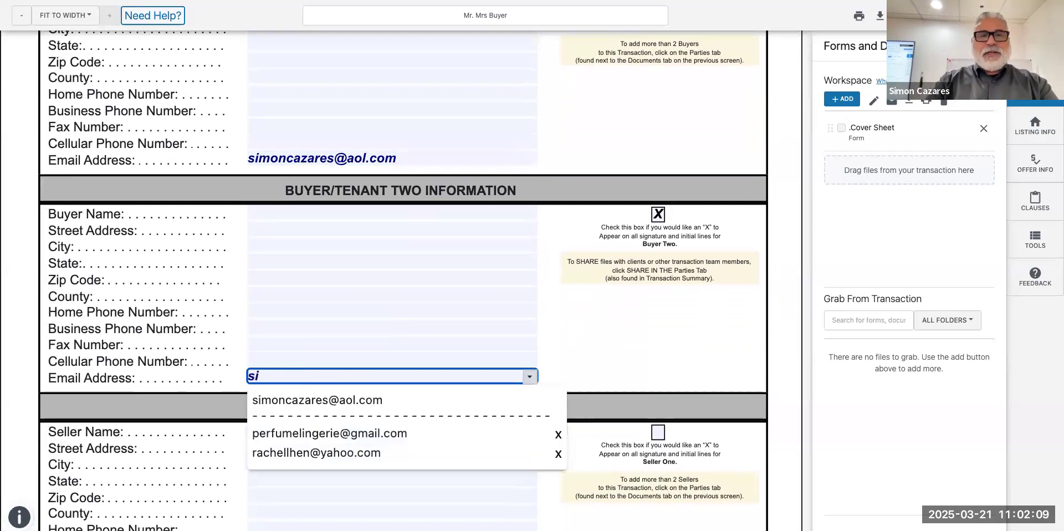
click(324, 403)
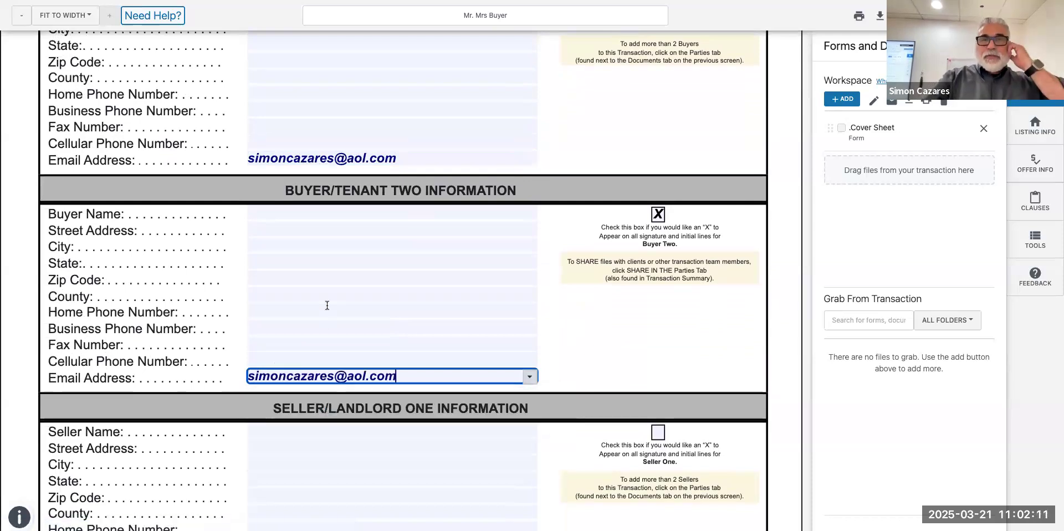
scroll(327, 305, up, 2)
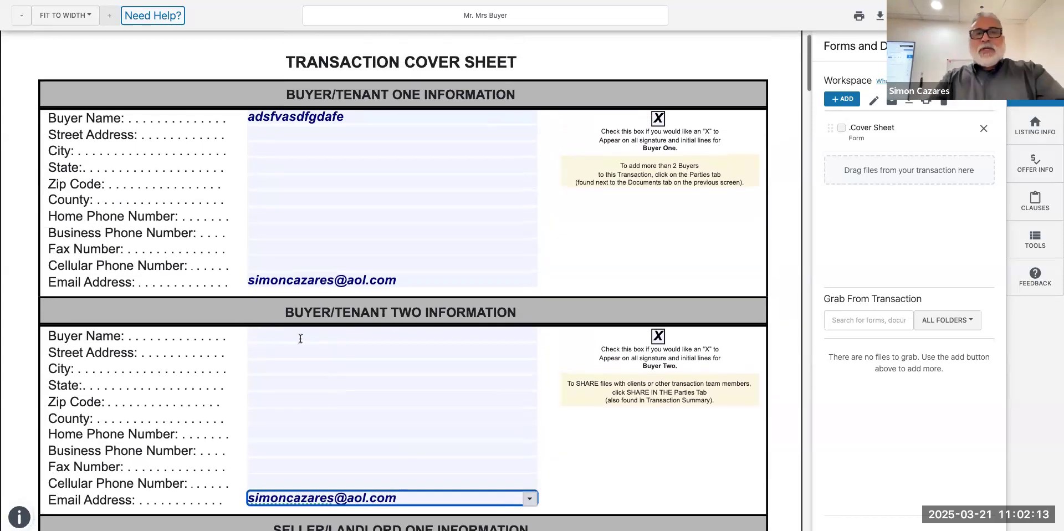
click(289, 336)
text(dfhwrthr)
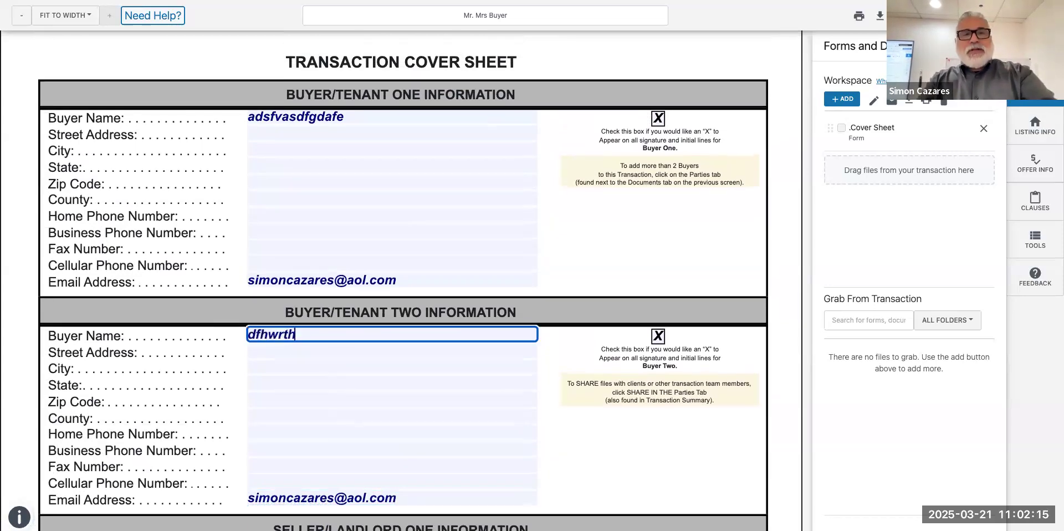
scroll(290, 336, down, 1)
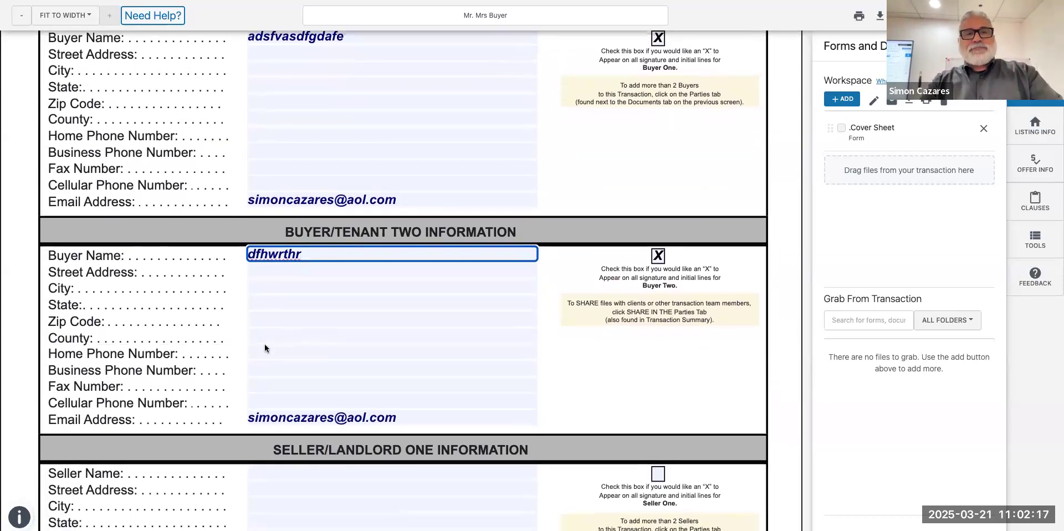
click(256, 401)
text(555)555-)
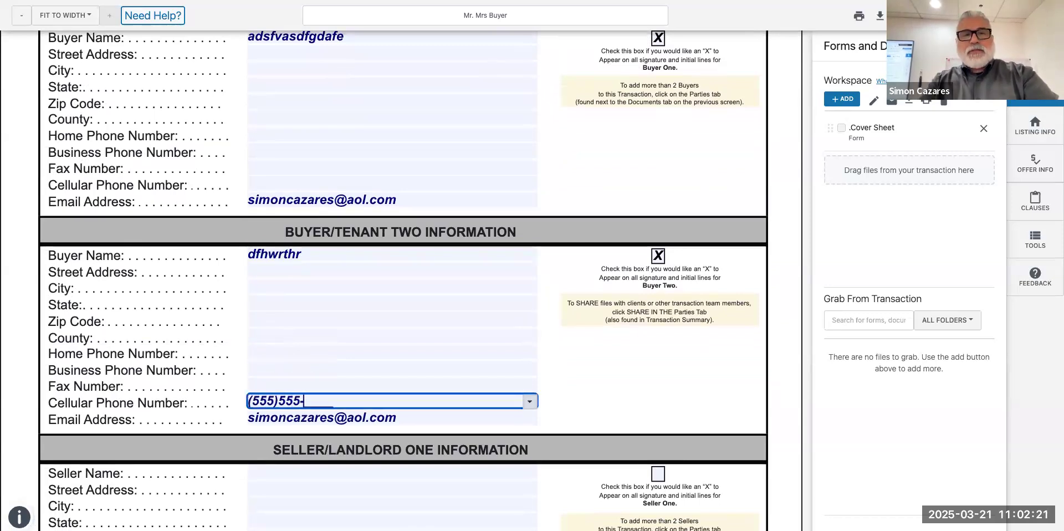
text(5555)
scroll(255, 425, down, 1)
scroll(270, 285, up, 3)
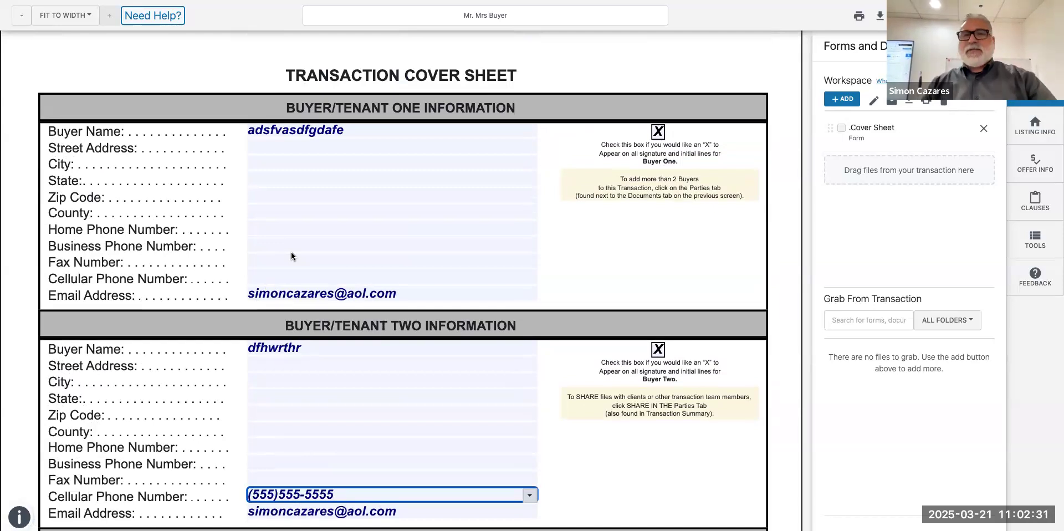
scroll(291, 256, down, 1)
Review seller, property and escrow sections, checking Listed Price, down to page 3's broker information.
click(318, 321)
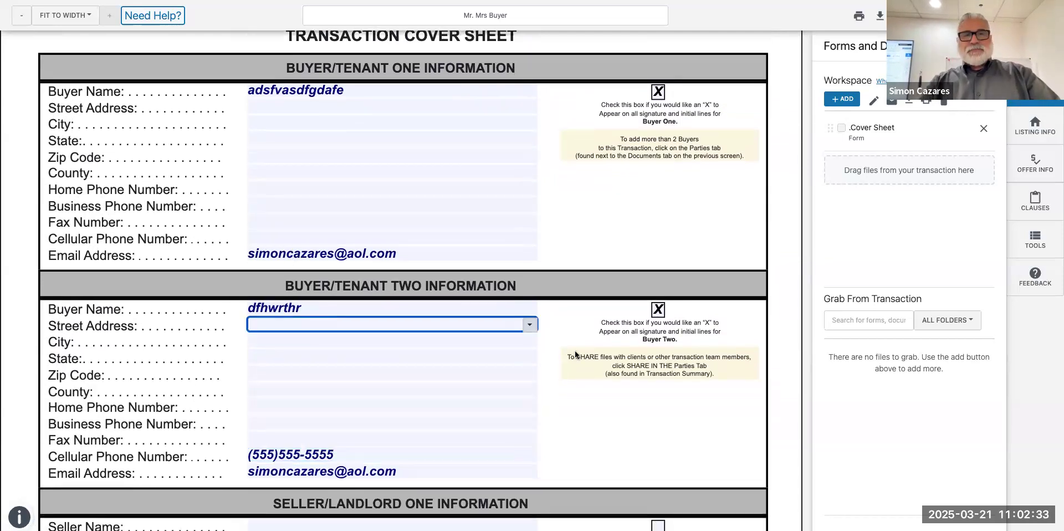
scroll(575, 355, down, 8)
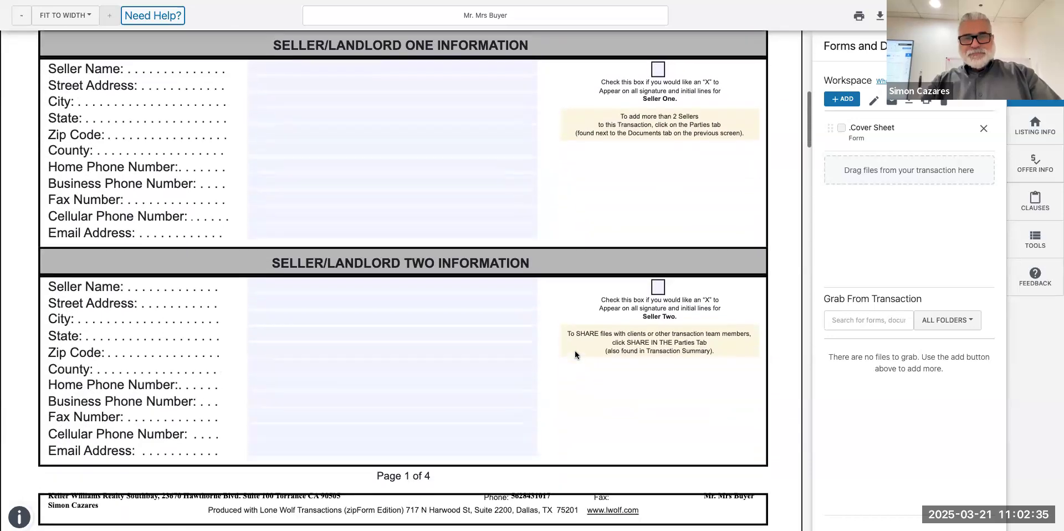
scroll(576, 355, down, 1)
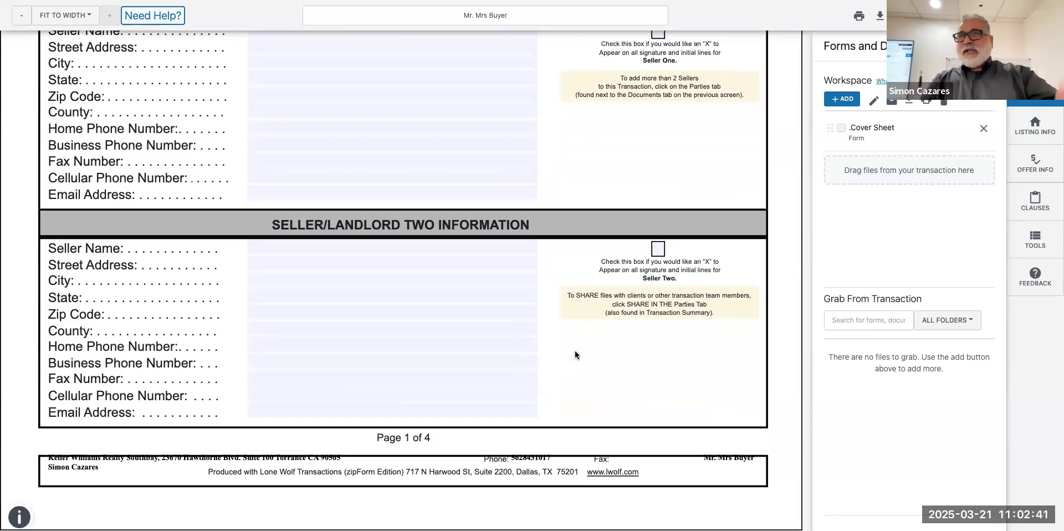
scroll(574, 351, down, 10)
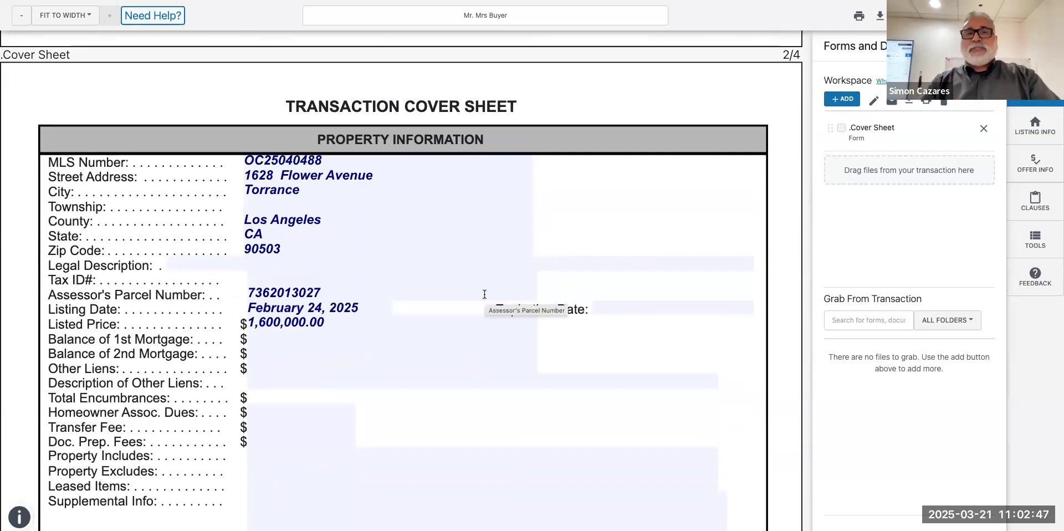
scroll(485, 294, down, 4)
scroll(485, 294, up, 3)
scroll(485, 295, up, 1)
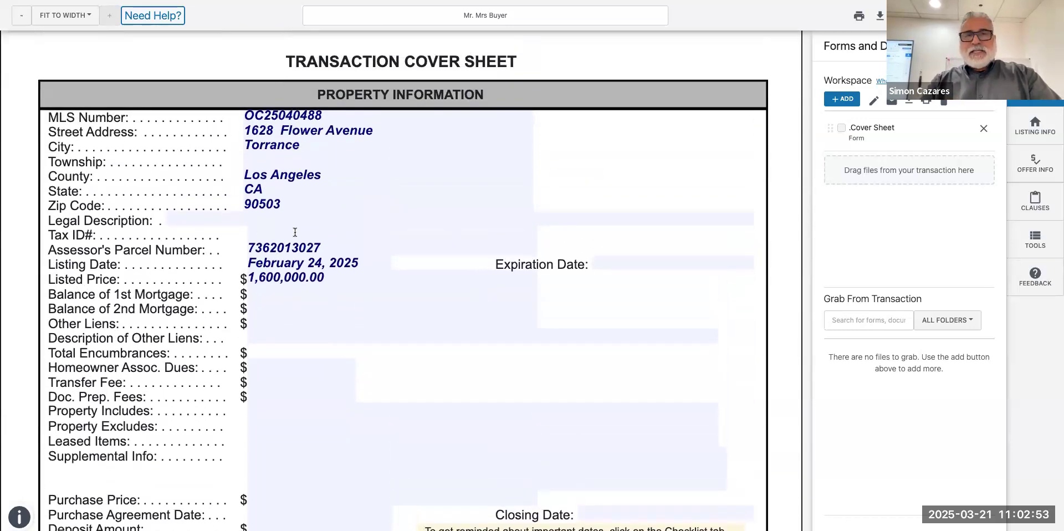
scroll(295, 232, down, 1)
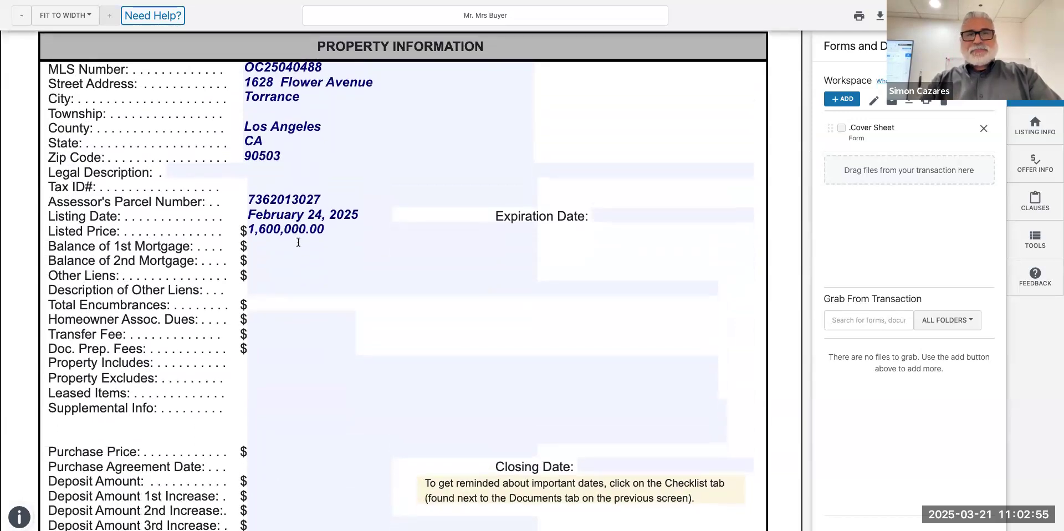
scroll(299, 242, down, 1)
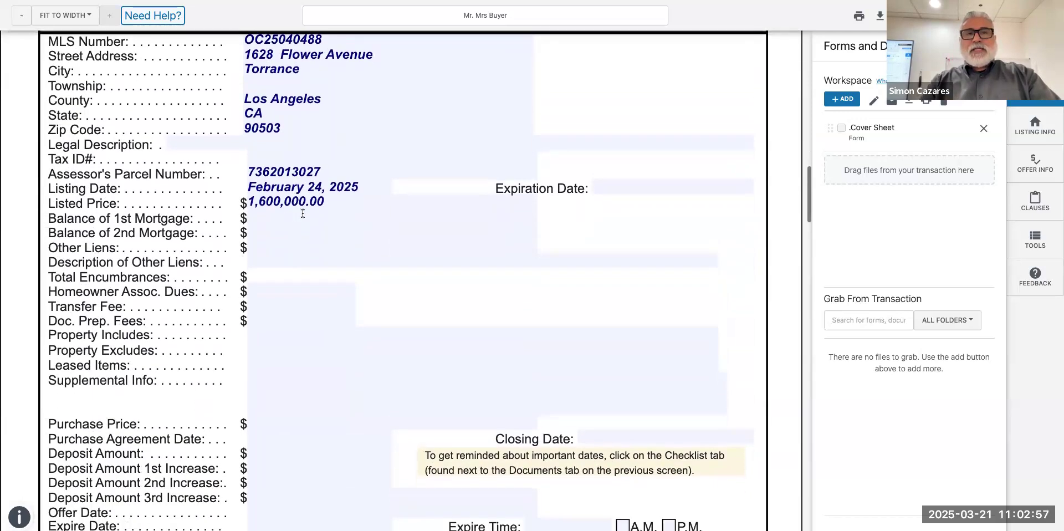
click(331, 206)
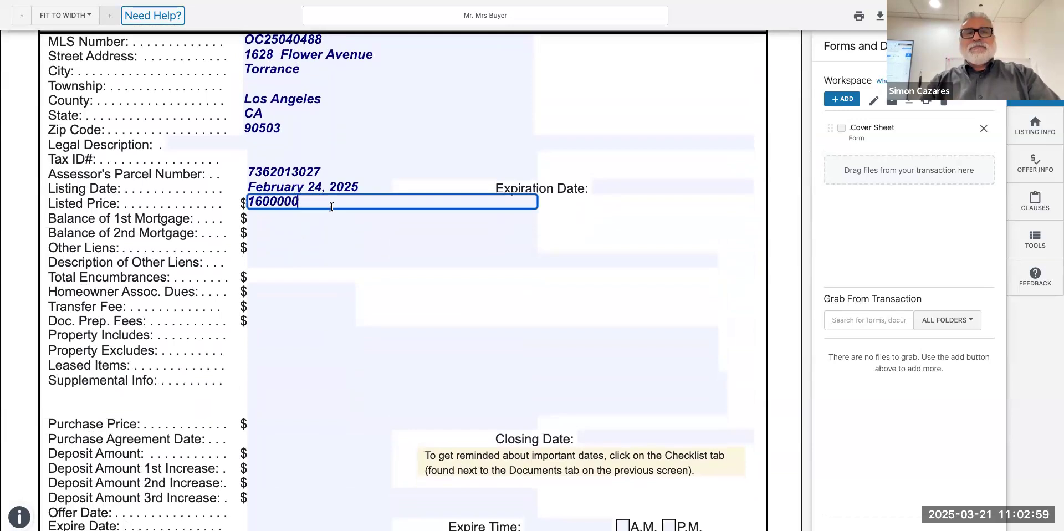
scroll(319, 356, down, 5)
scroll(318, 357, down, 3)
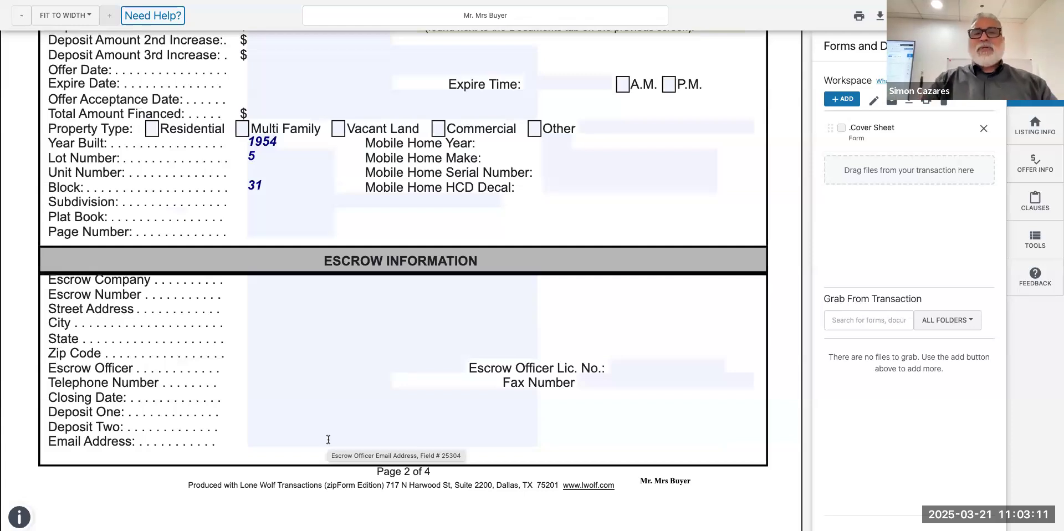
scroll(328, 440, down, 7)
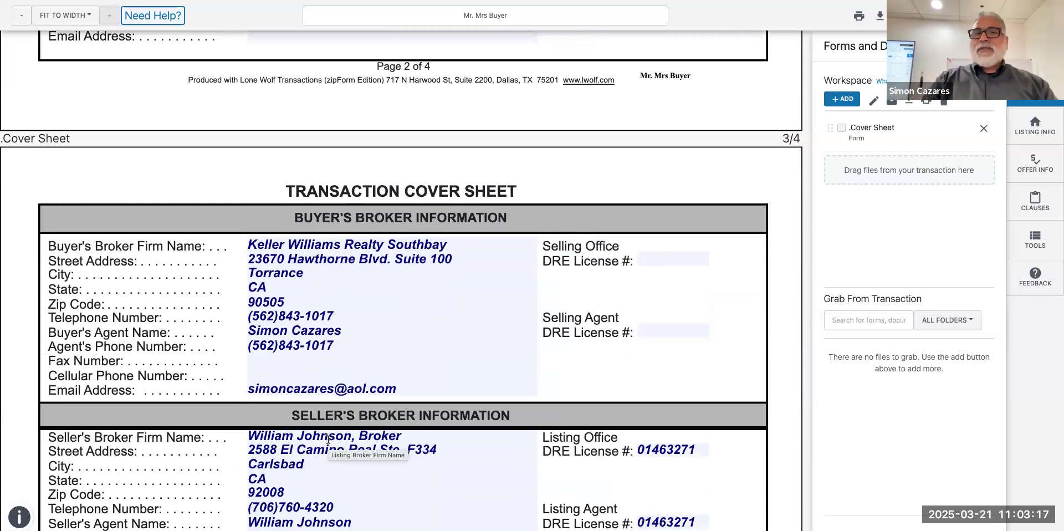
scroll(328, 440, down, 2)
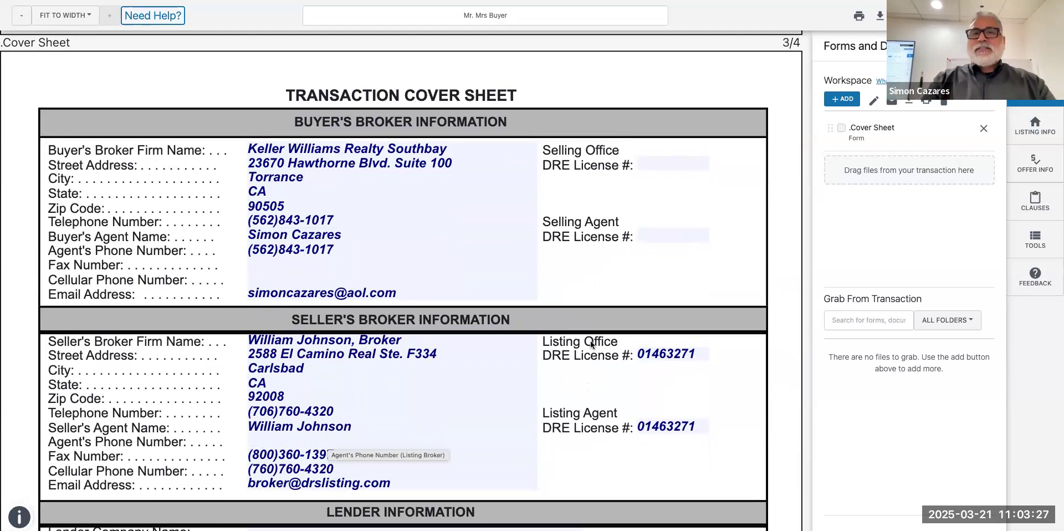
click(664, 160)
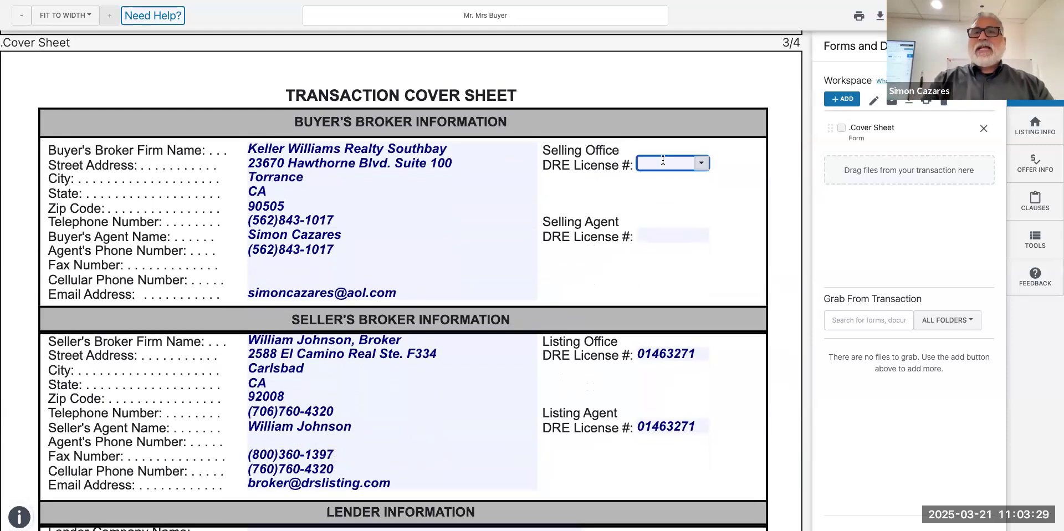
click(702, 163)
click(688, 209)
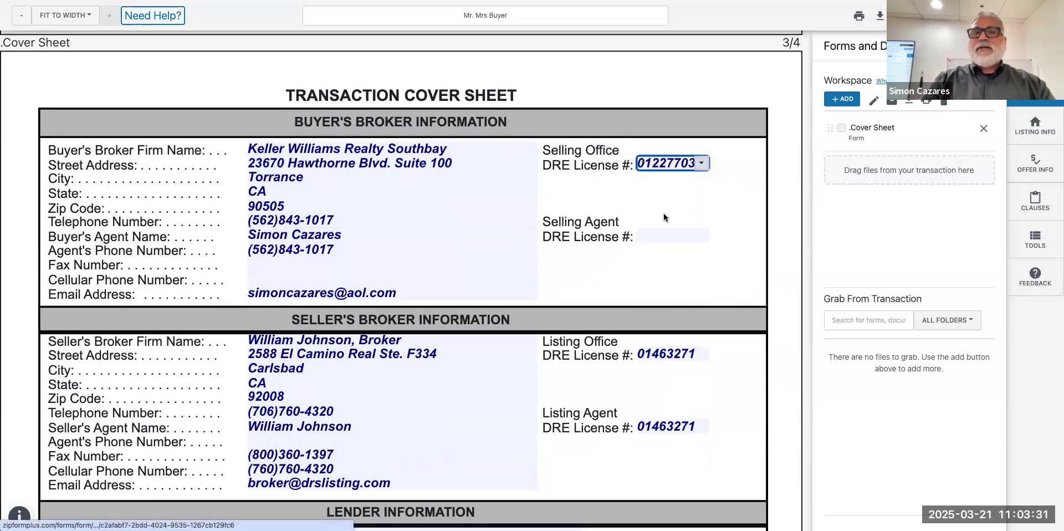
click(665, 236)
click(703, 238)
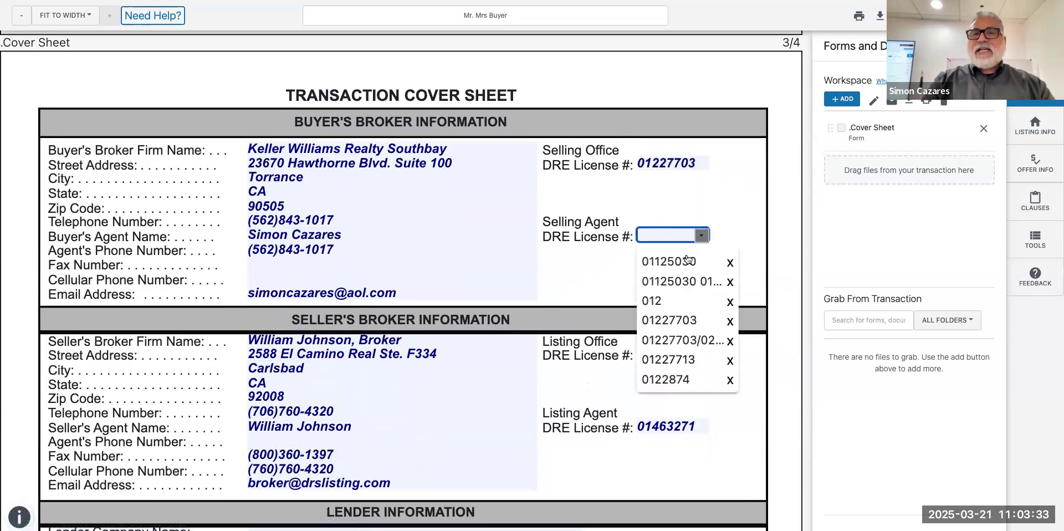
click(681, 261)
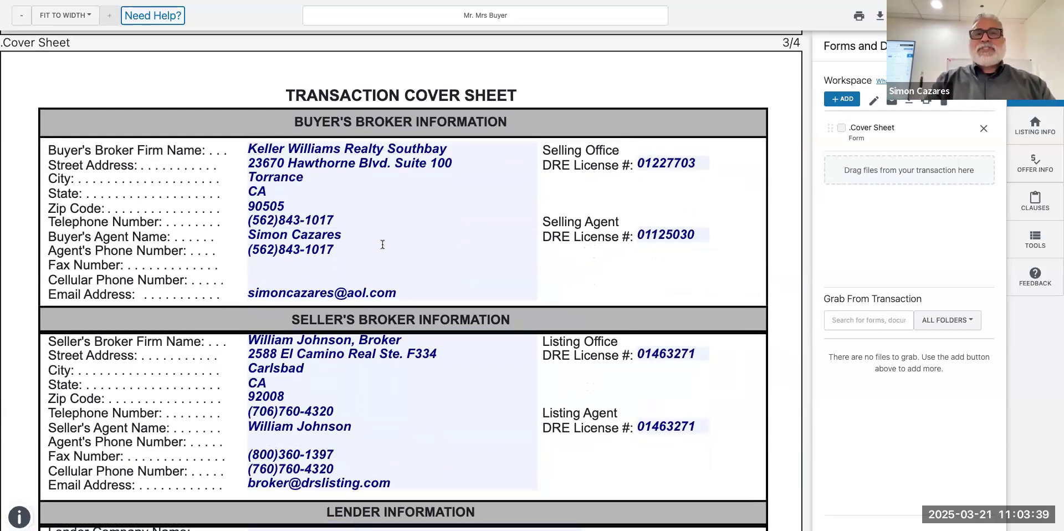
scroll(352, 253, down, 1)
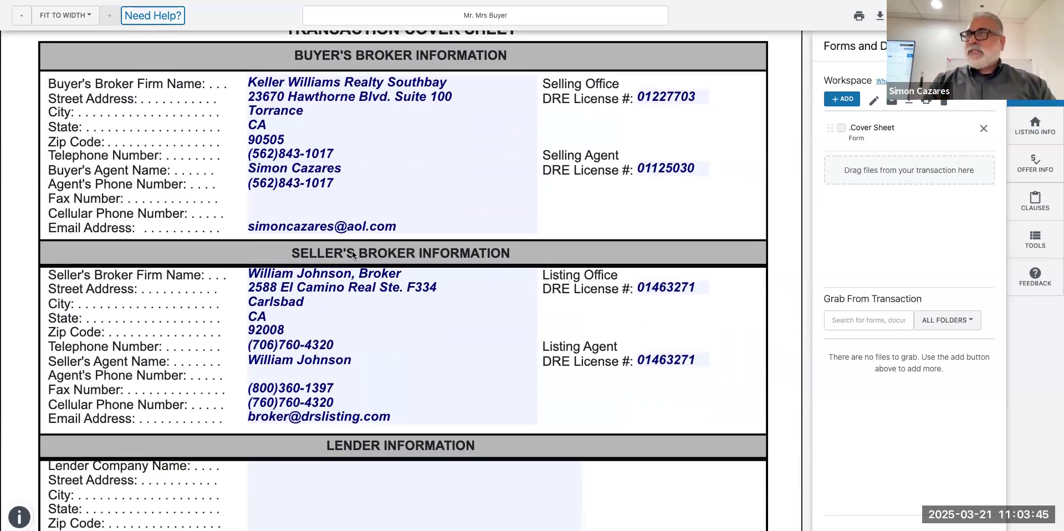
scroll(353, 254, down, 1)
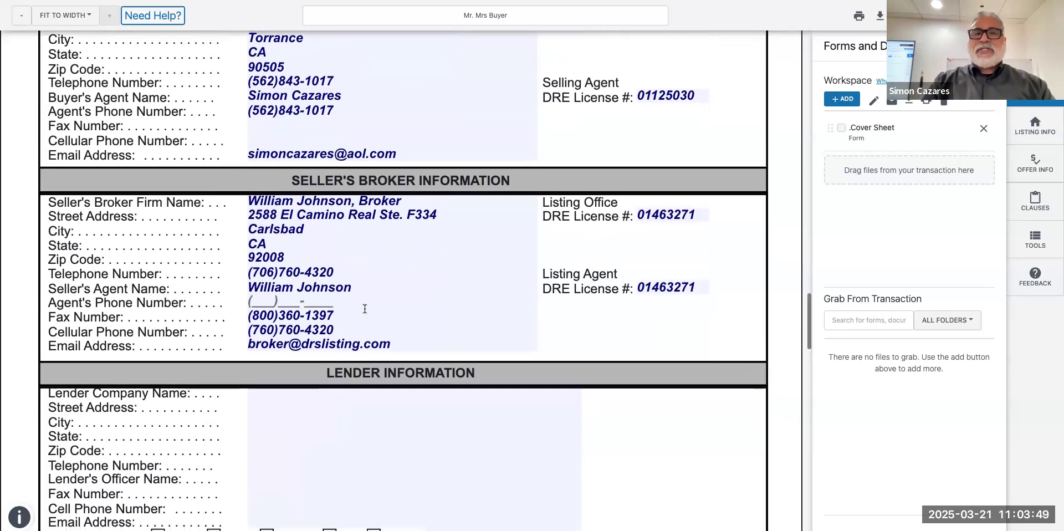
scroll(363, 308, down, 1)
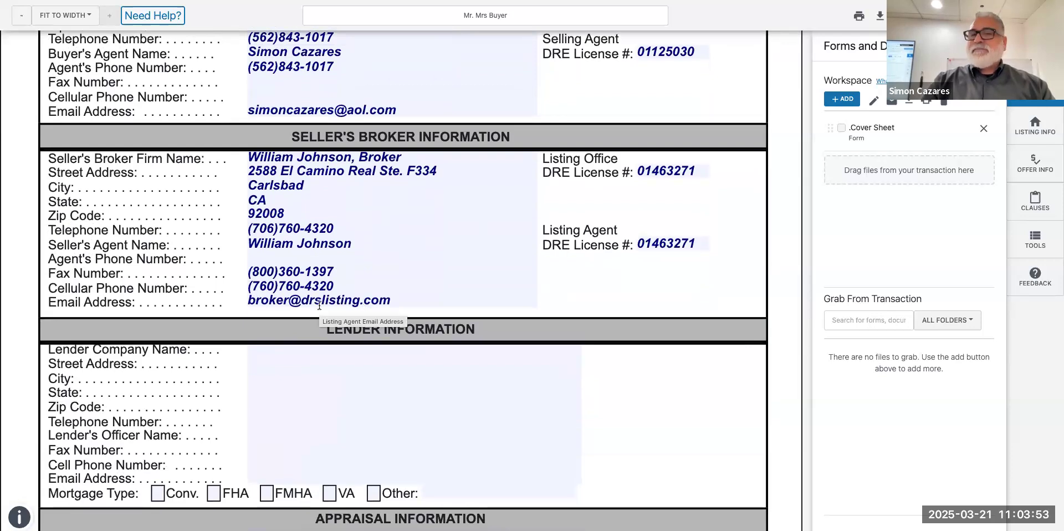
scroll(319, 306, down, 2)
scroll(319, 305, down, 15)
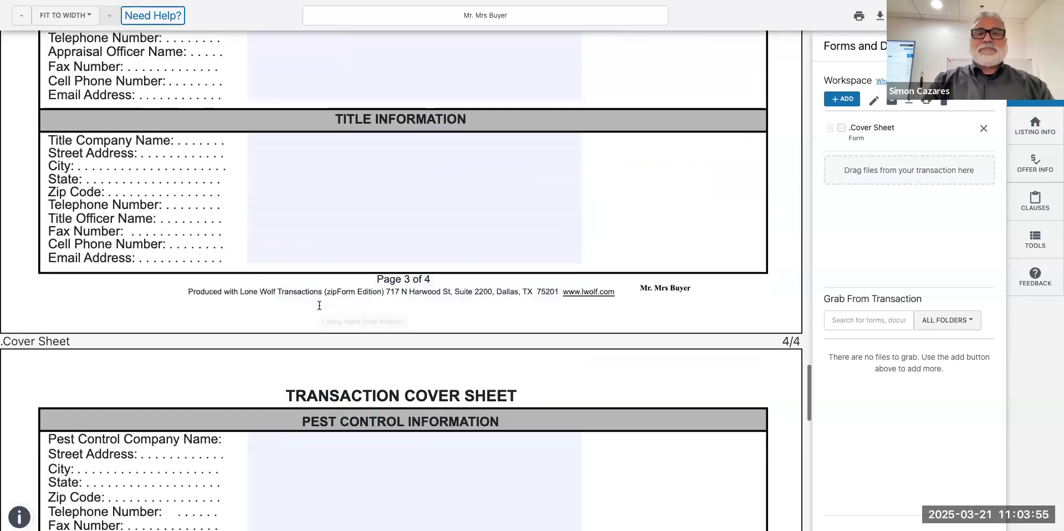
scroll(319, 305, up, 10)
scroll(320, 305, up, 5)
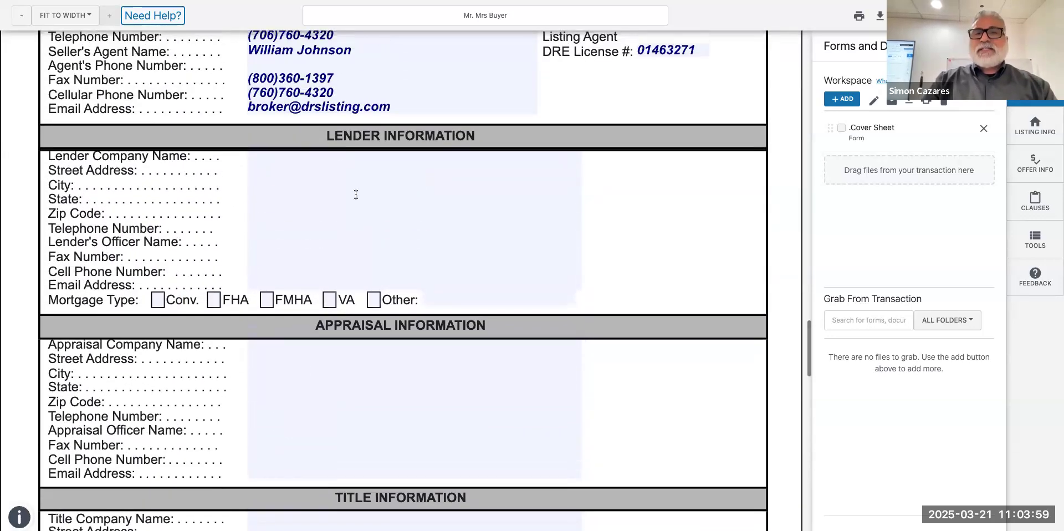
scroll(370, 267, down, 1)
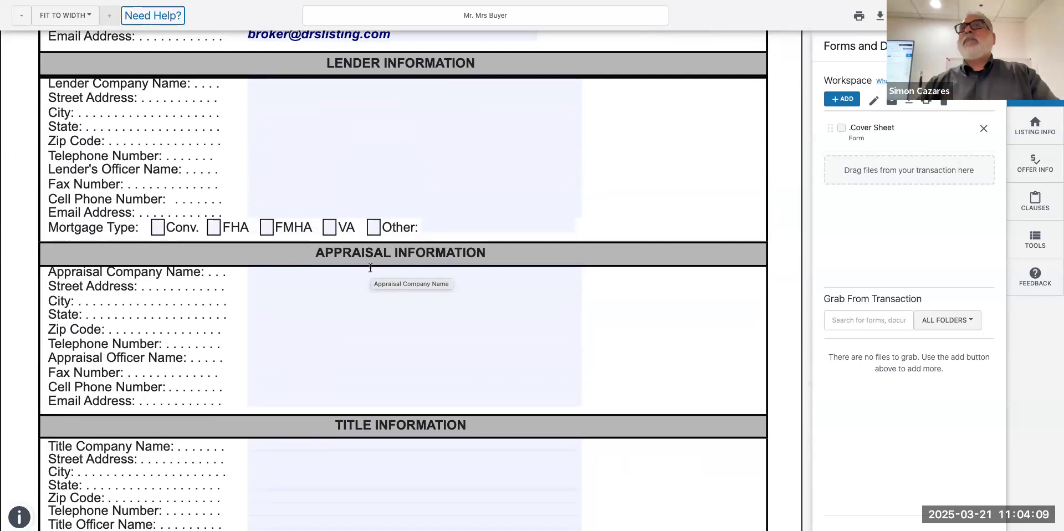
scroll(371, 268, down, 2)
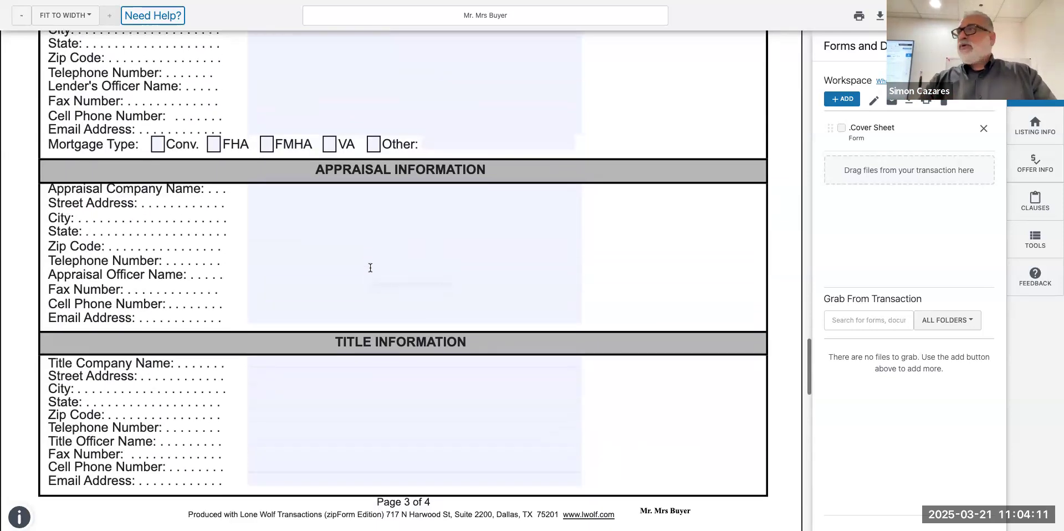
scroll(370, 268, up, 1)
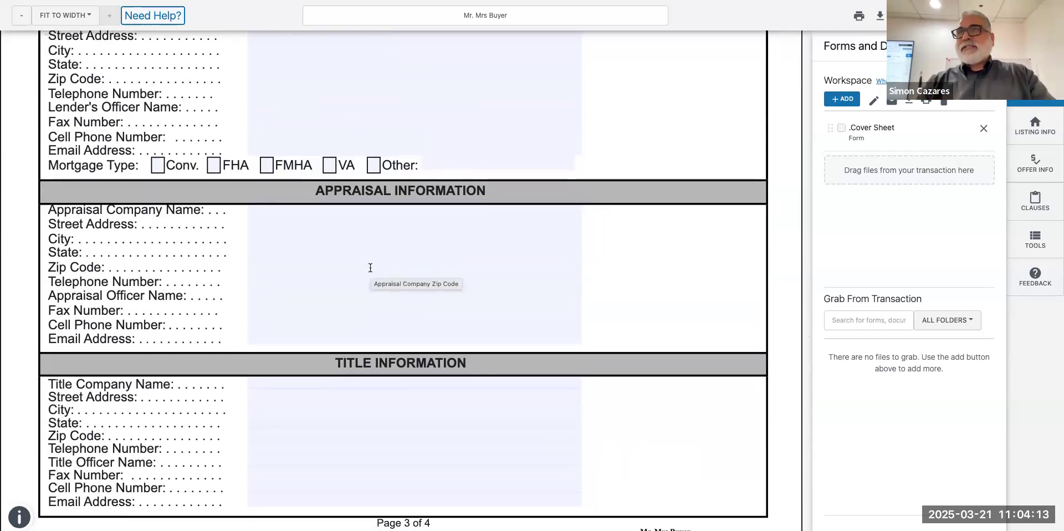
scroll(370, 268, down, 10)
scroll(370, 268, down, 5)
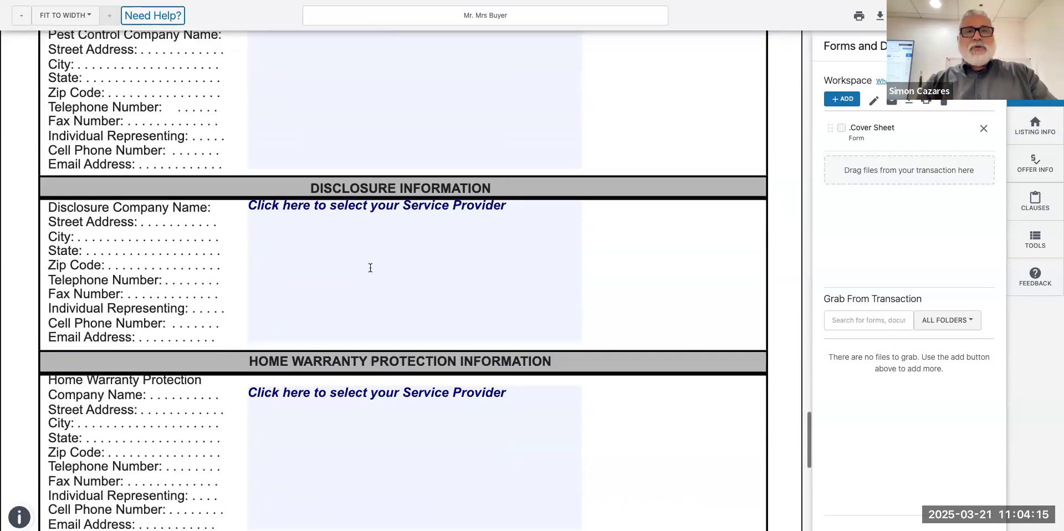
scroll(371, 269, up, 4)
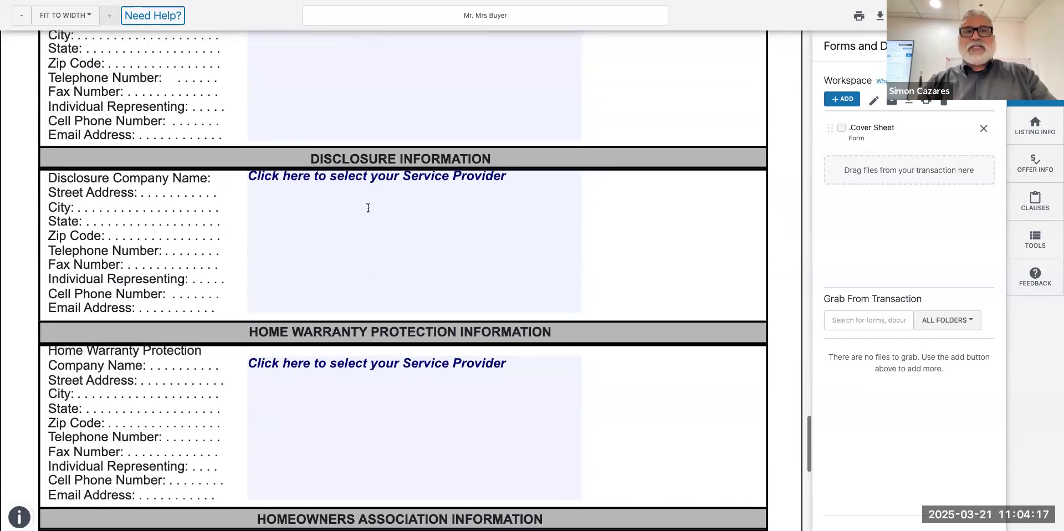
scroll(352, 372, down, 3)
scroll(352, 373, down, 5)
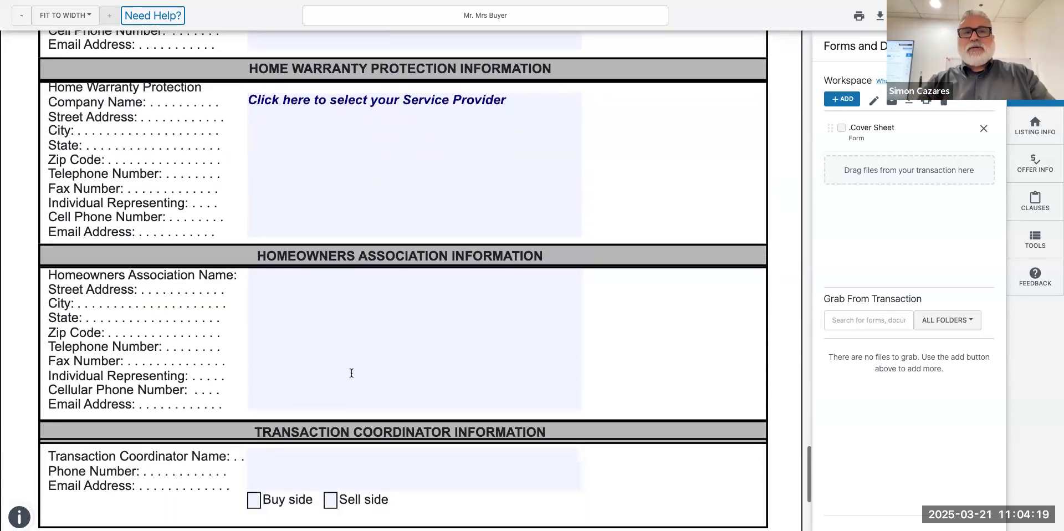
scroll(351, 376, down, 1)
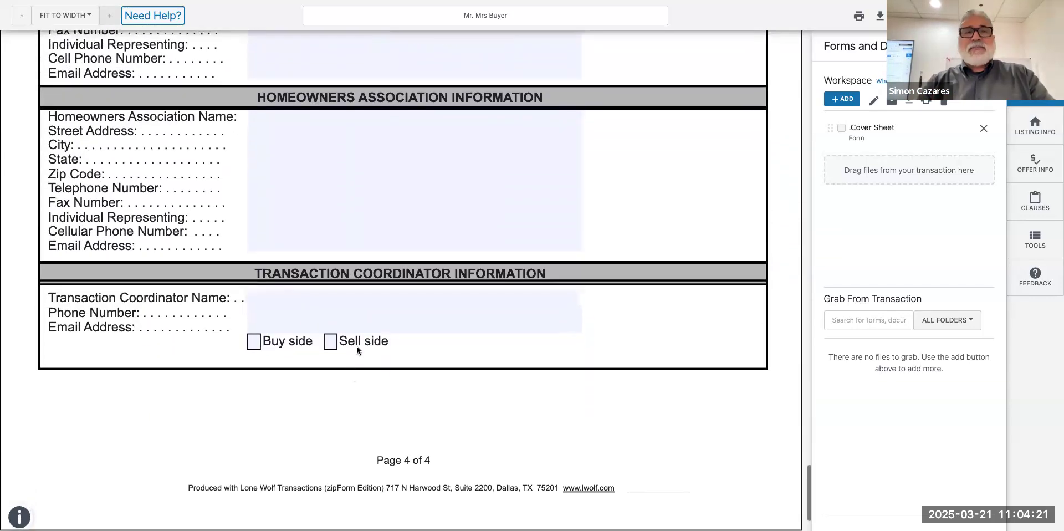
scroll(266, 401, up, 20)
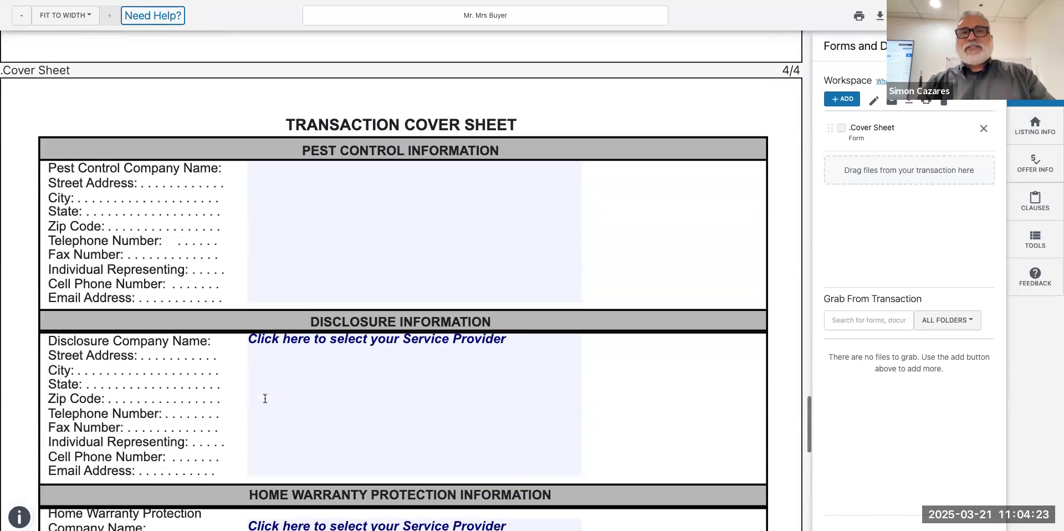
scroll(264, 402, up, 20)
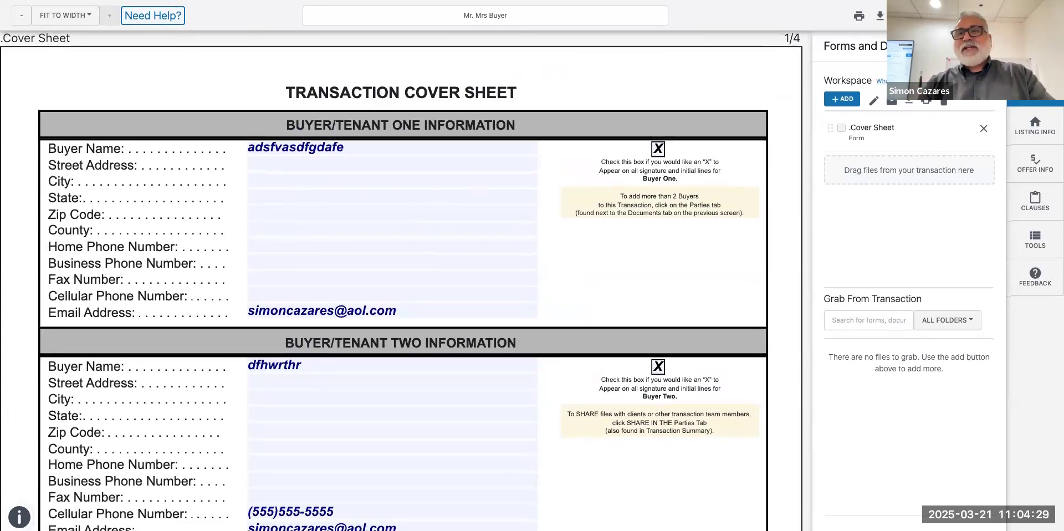
Close the Forms and Docs side panel beside the cover sheet.
click(989, 46)
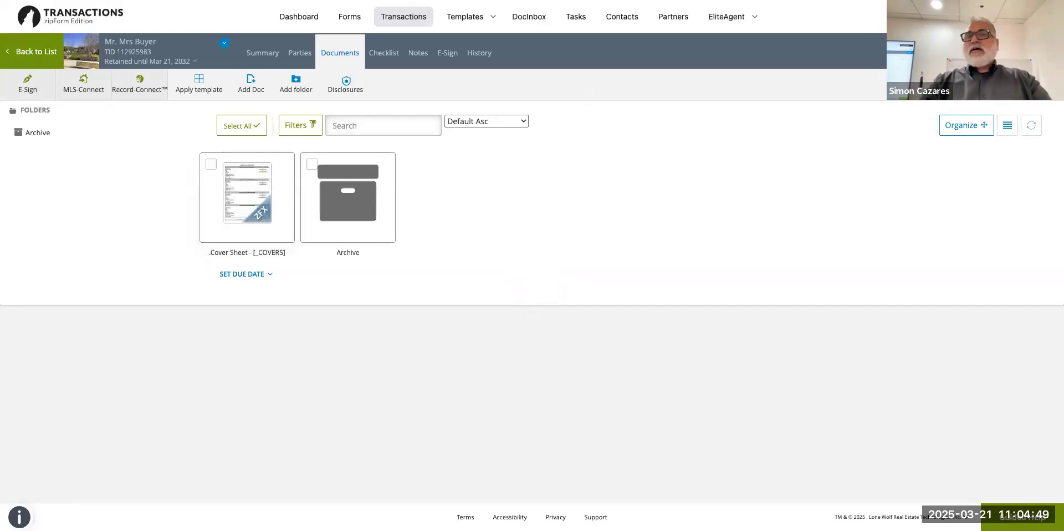
Filter forms to purchase agreements, add .California Residential Purchase Agreement - 12/24, and close the library.
click(1020, 53)
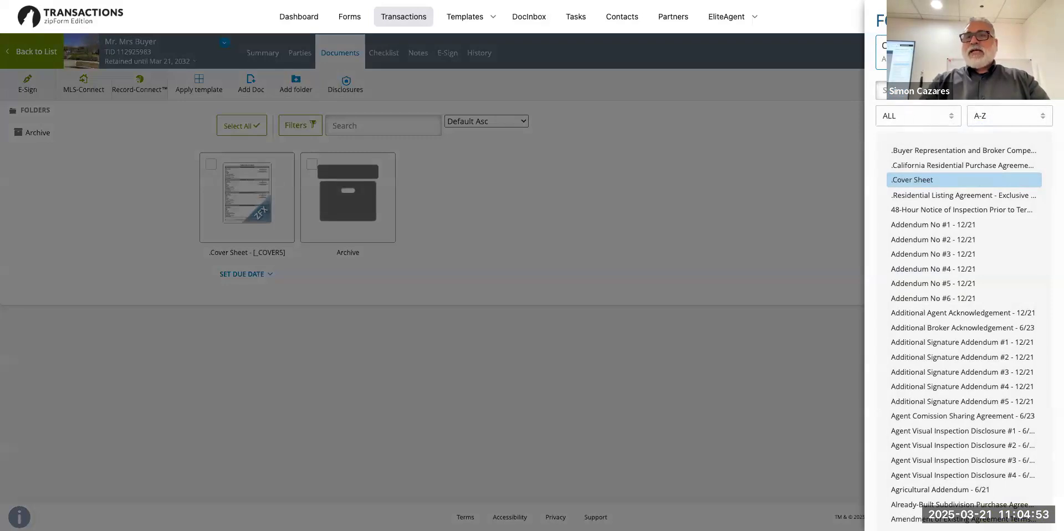
click(908, 91)
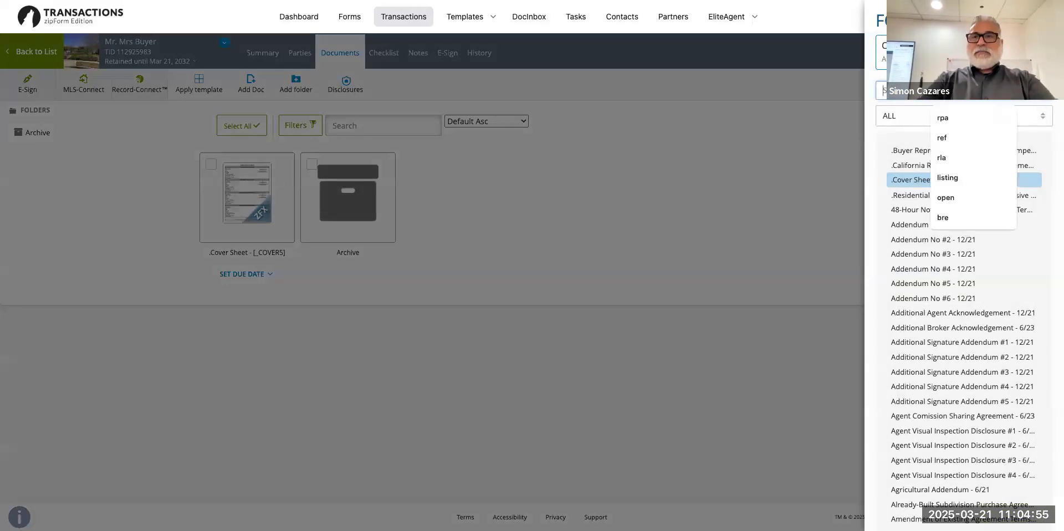
click(942, 122)
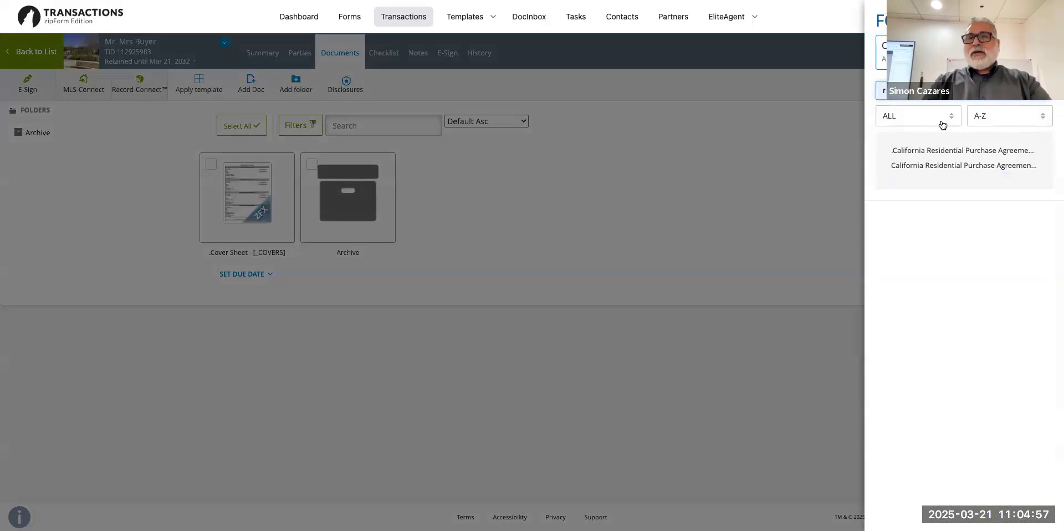
click(947, 157)
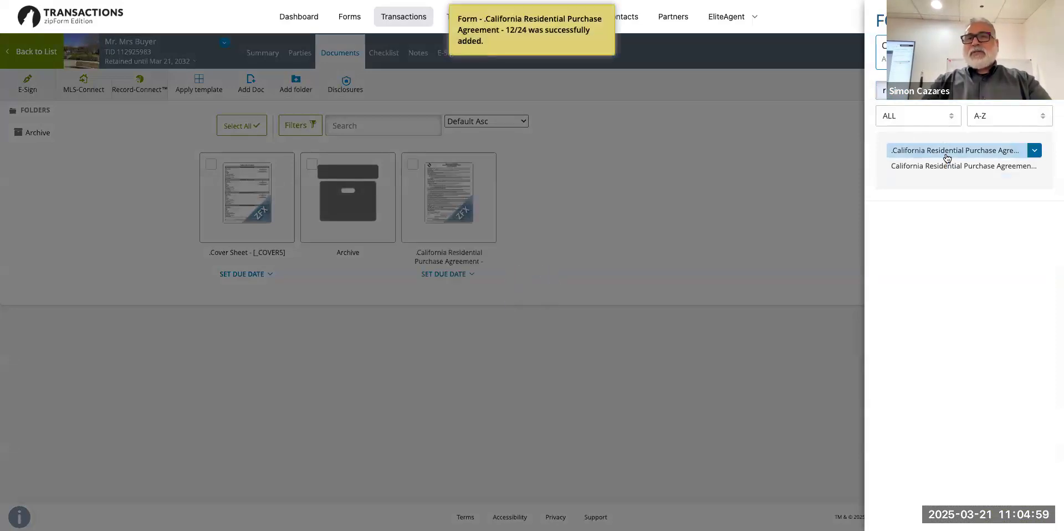
click(621, 266)
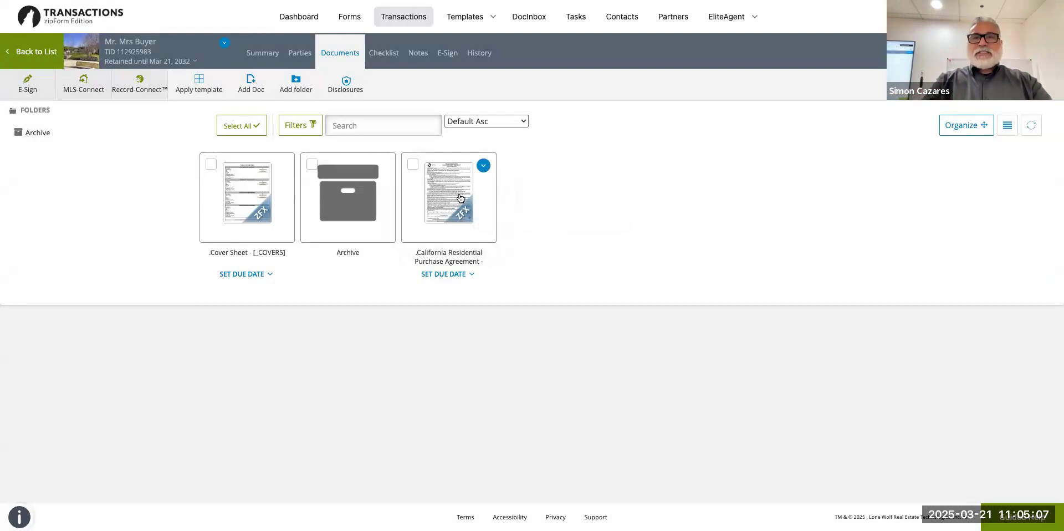
click(979, 127)
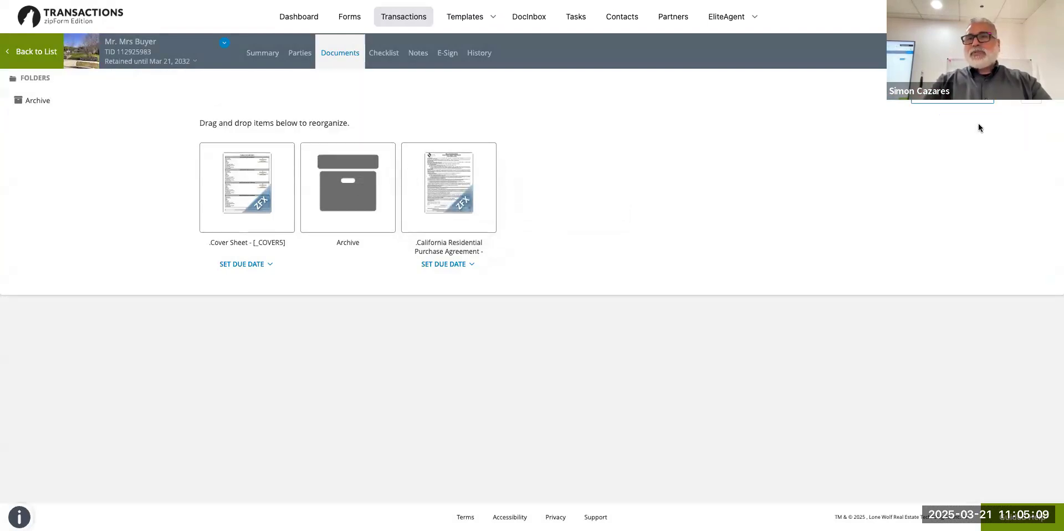
drag(449, 186, 479, 190)
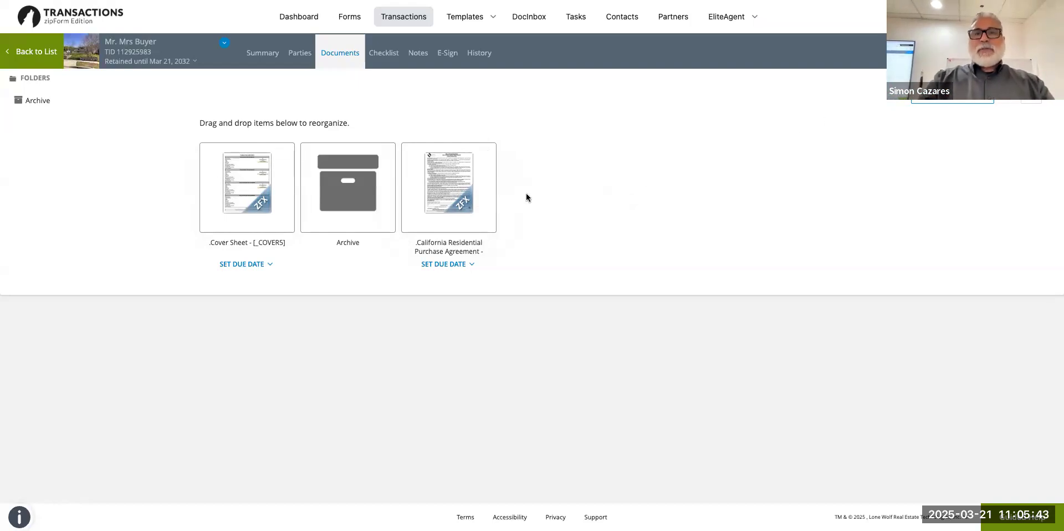
mouse_move(445, 198)
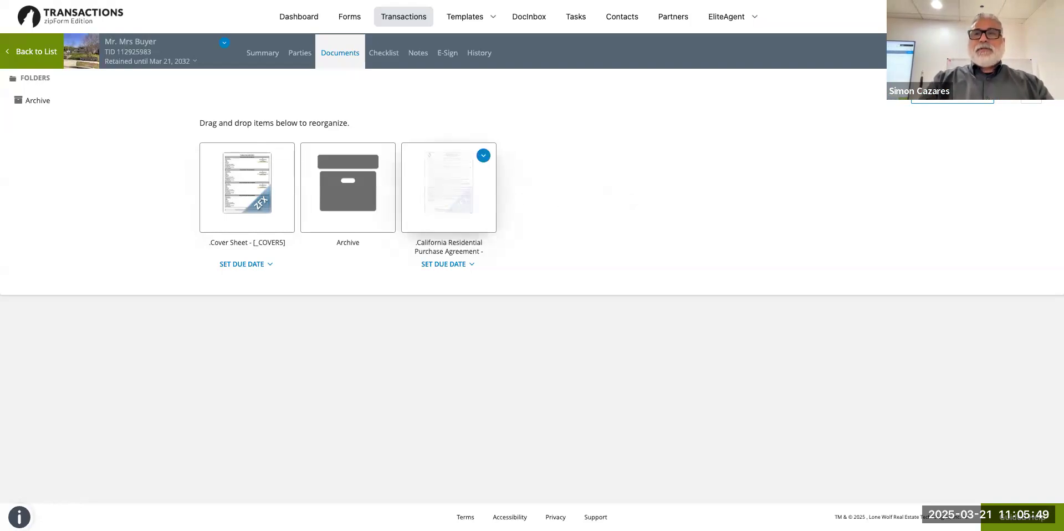
Finish organizing and load the California Residential Purchase Agreement alone into a new workspace.
click(954, 95)
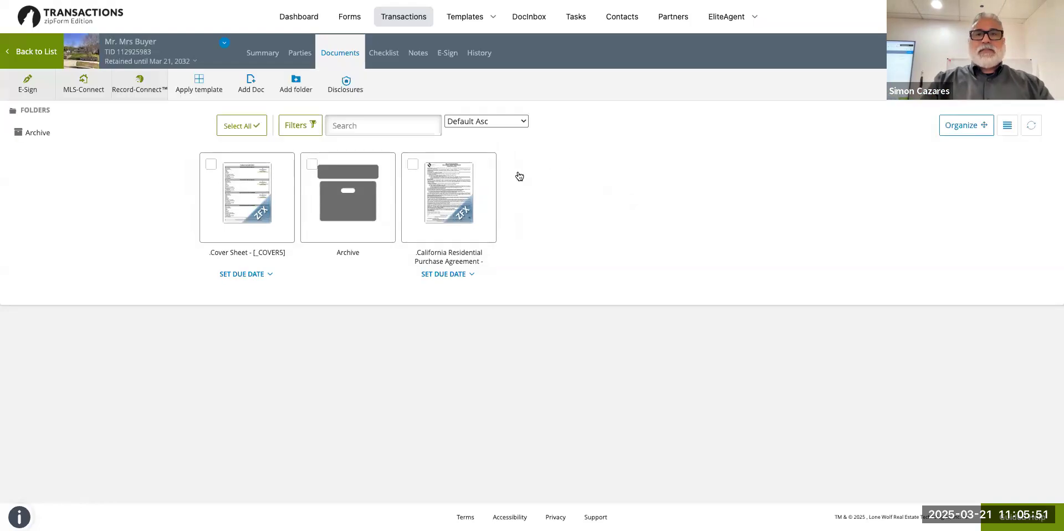
click(432, 219)
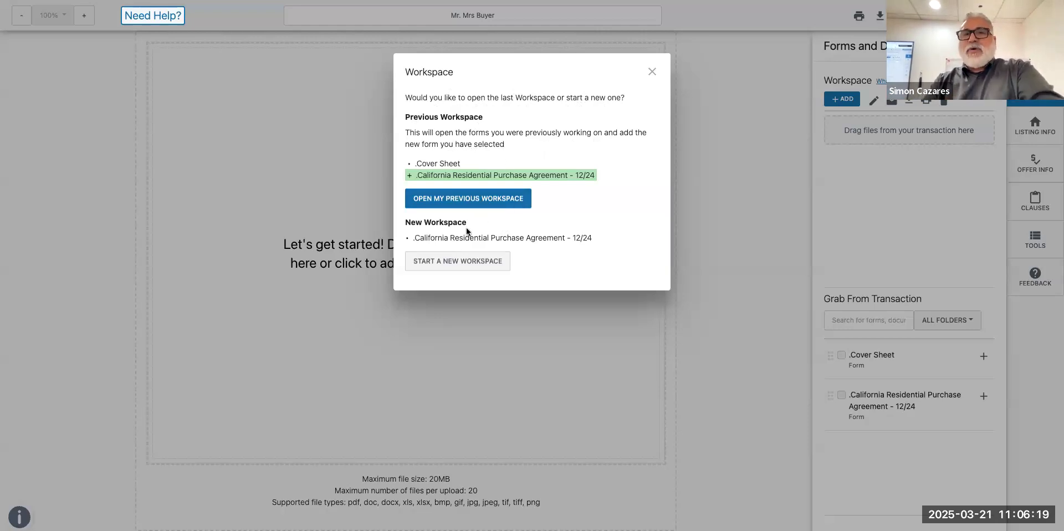
click(463, 268)
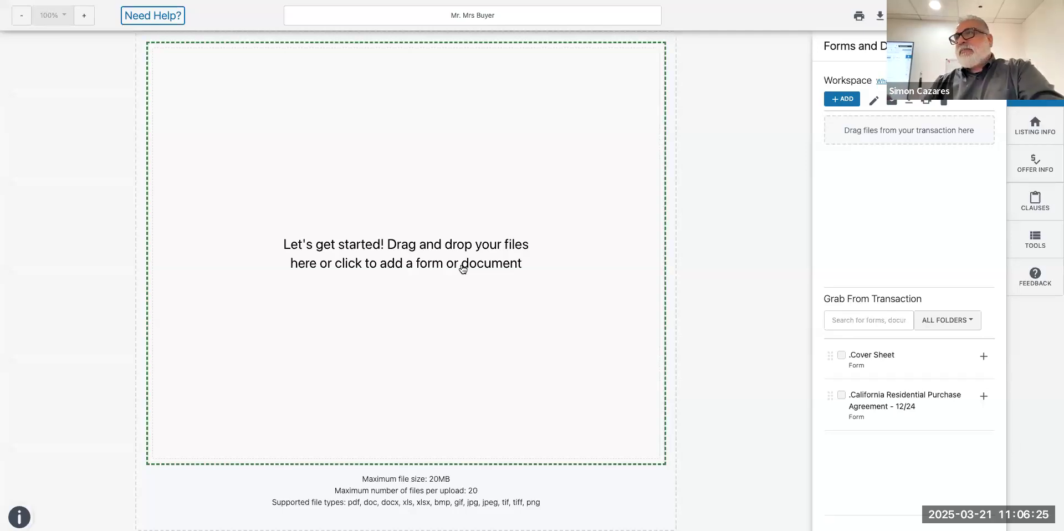
click(461, 268)
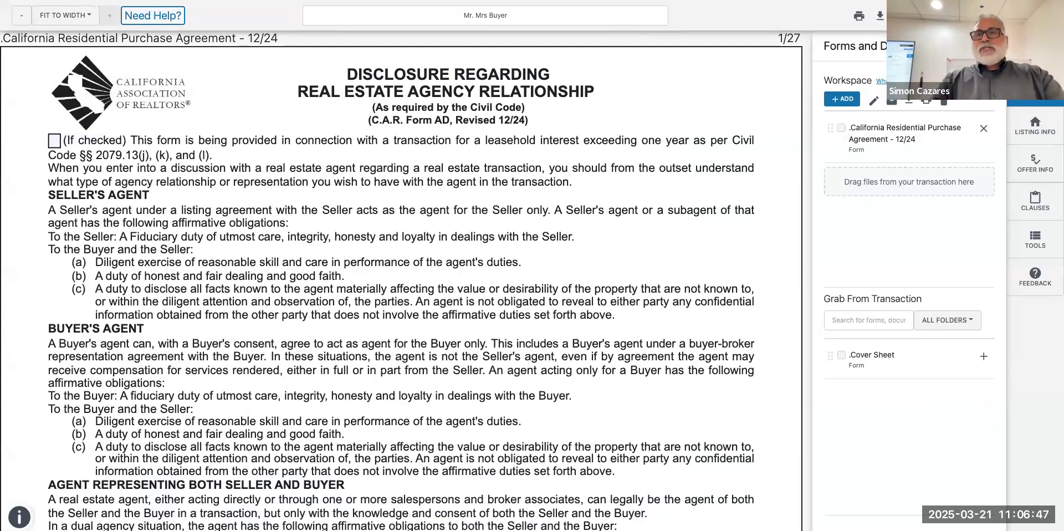
On the agency disclosure page, check Buyer for both signer lines and review the firm and licence fields.
click(1036, 87)
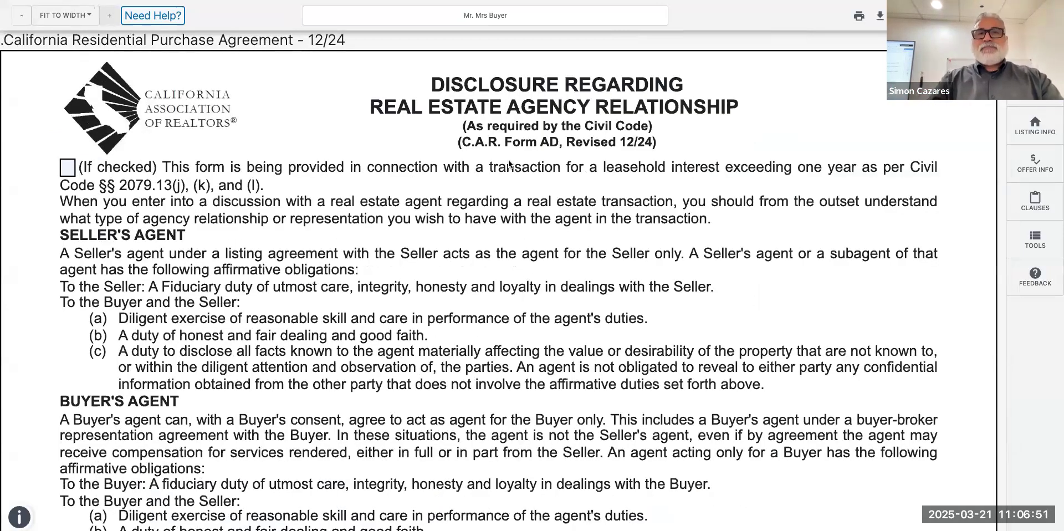
scroll(509, 164, down, 7)
scroll(509, 164, down, 7)
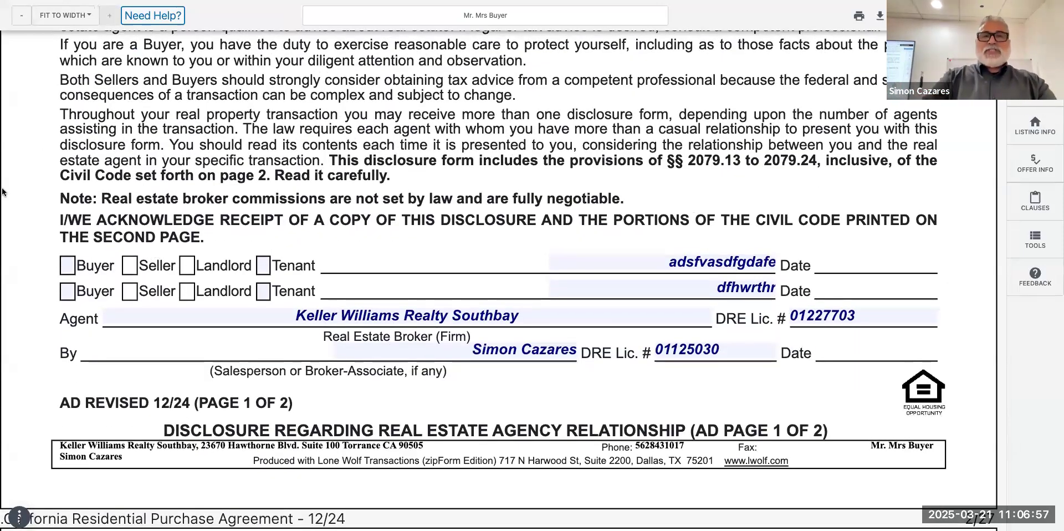
click(65, 264)
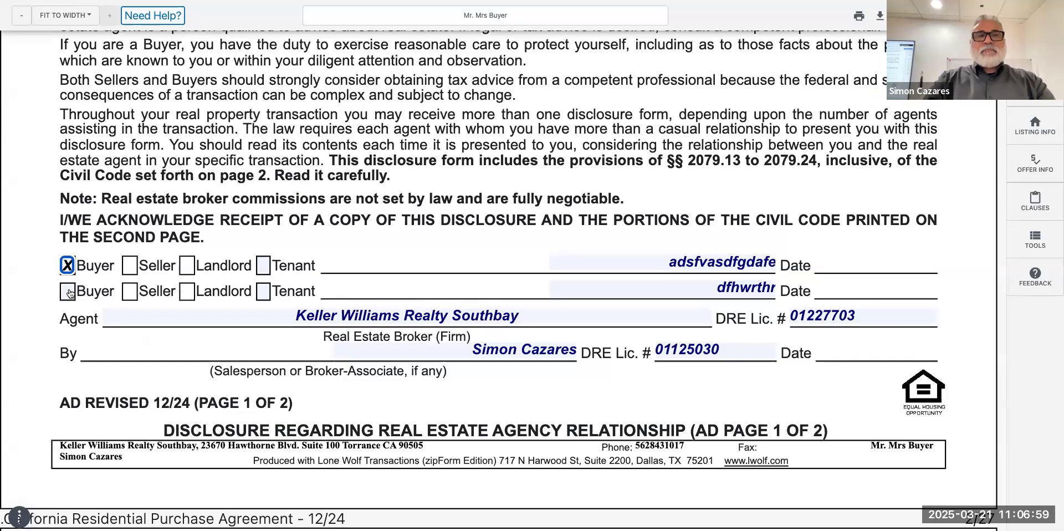
click(67, 291)
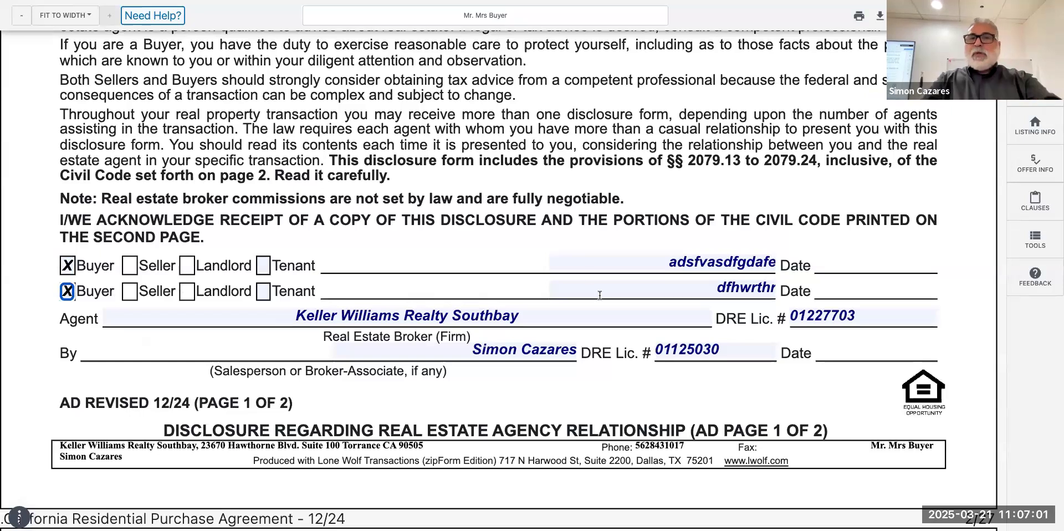
scroll(600, 295, down, 2)
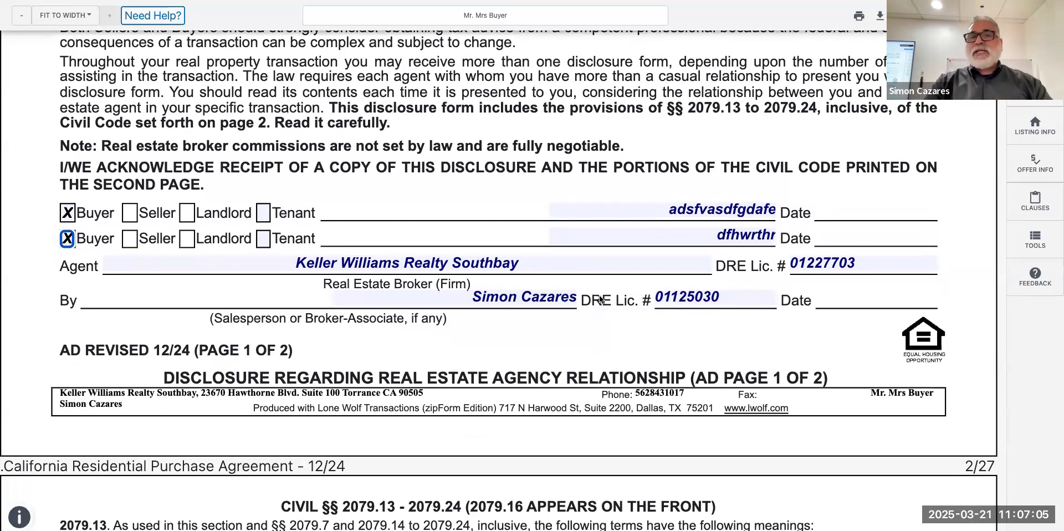
scroll(600, 299, down, 2)
scroll(600, 299, up, 1)
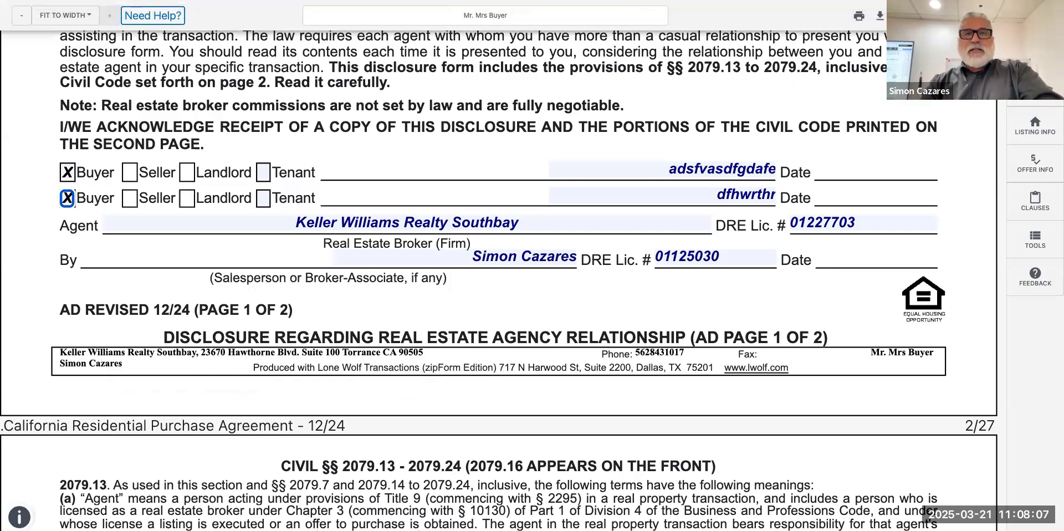
Set the agreement's Date Prepared to 03/21/2025.
scroll(331, 342, down, 20)
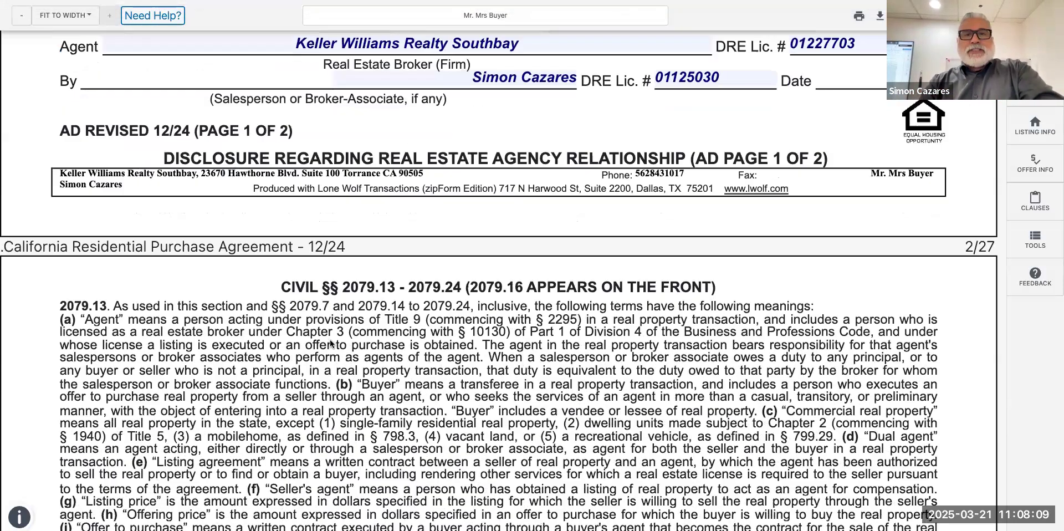
scroll(331, 344, up, 4)
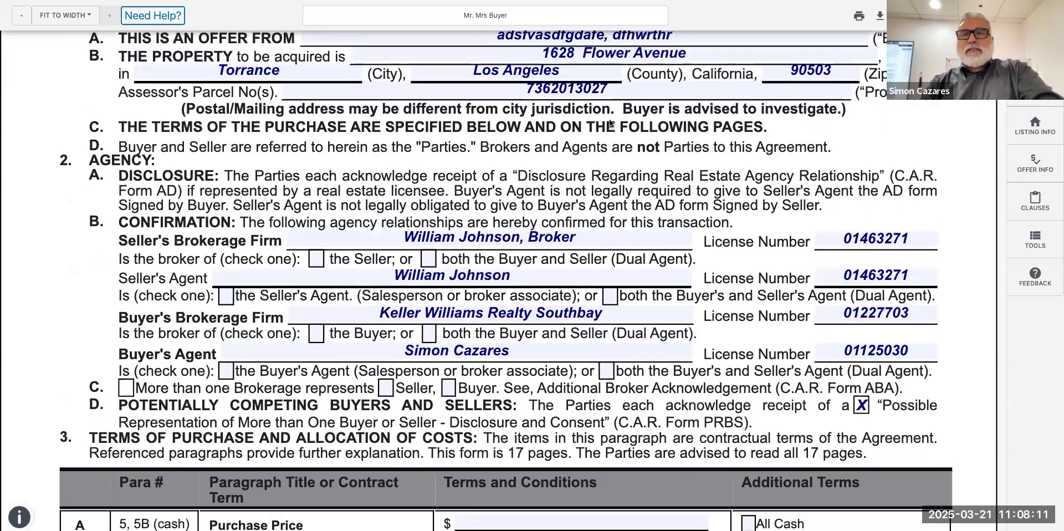
scroll(350, 233, up, 2)
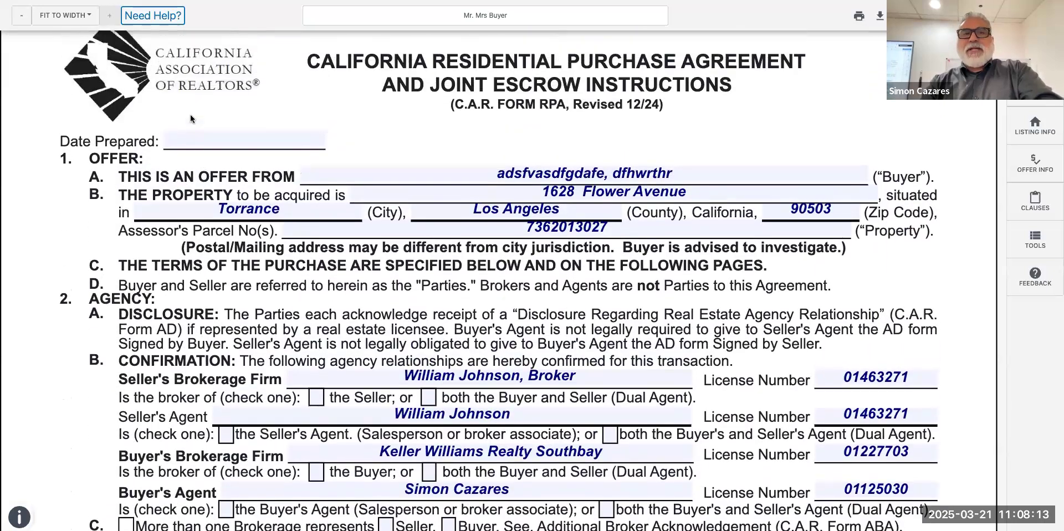
click(197, 139)
click(271, 236)
Scroll through the following pages down to page 5's Fair Appraisal Act section.
scroll(339, 320, down, 8)
scroll(340, 321, down, 15)
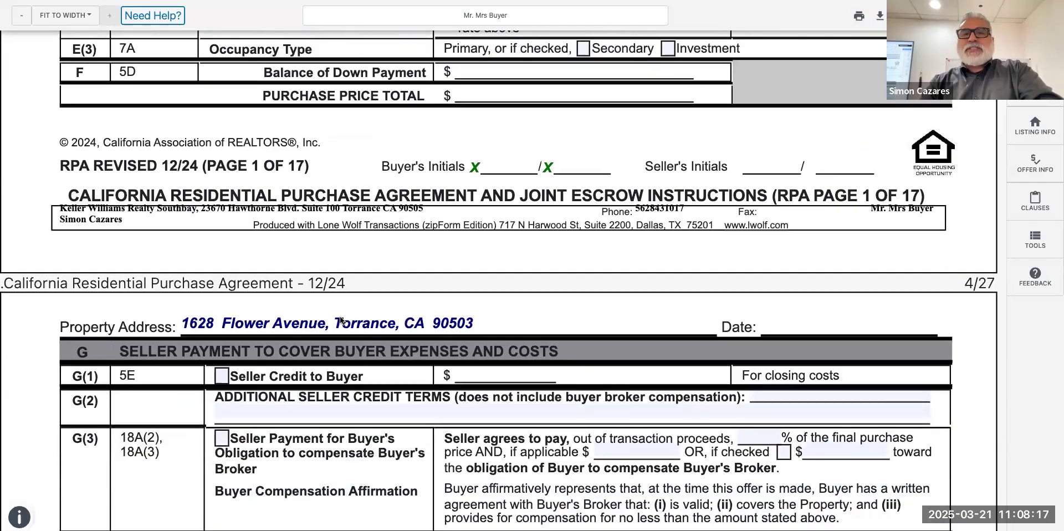
scroll(340, 321, down, 15)
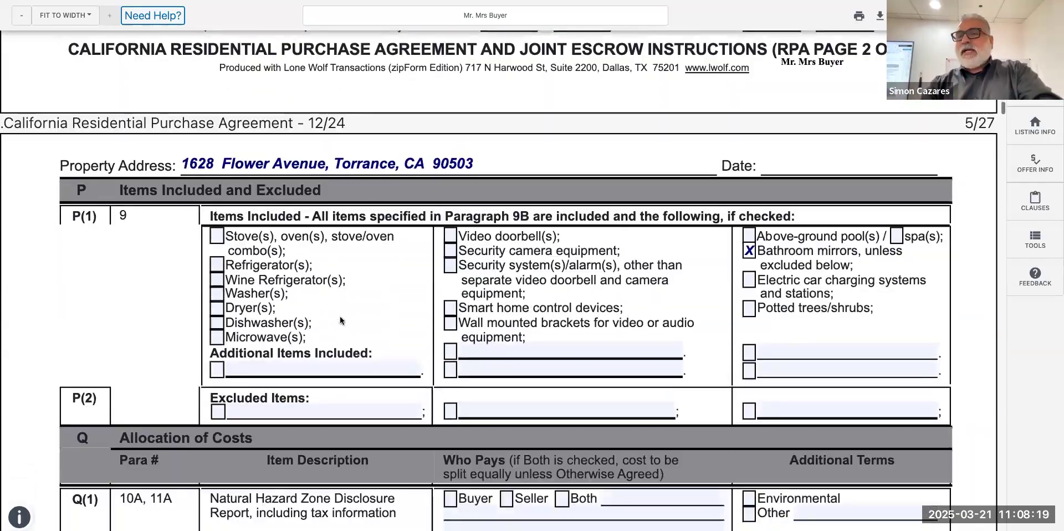
scroll(340, 321, down, 10)
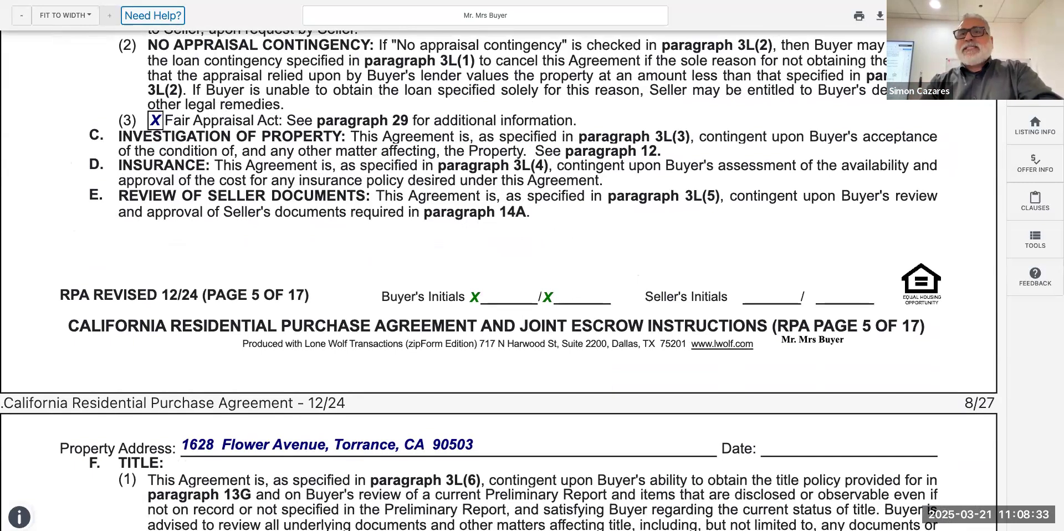
Save and close the purchase agreement form, then select the California Residential Purchase Agreement document.
click(1047, 16)
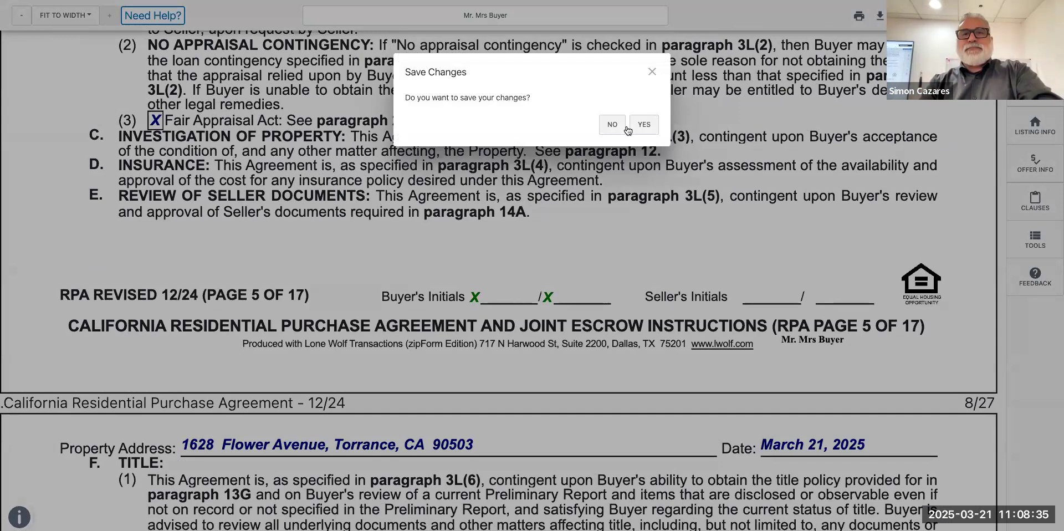
click(646, 126)
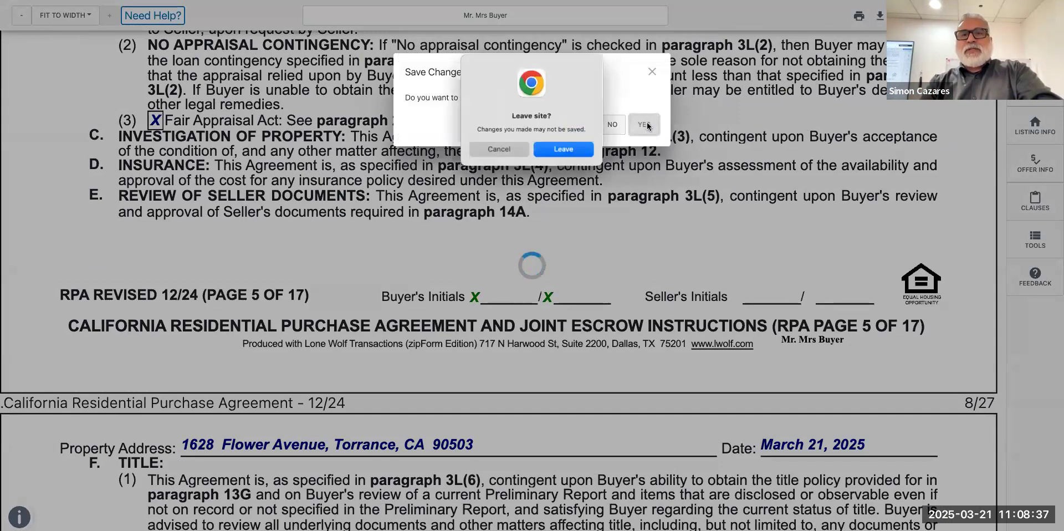
click(571, 153)
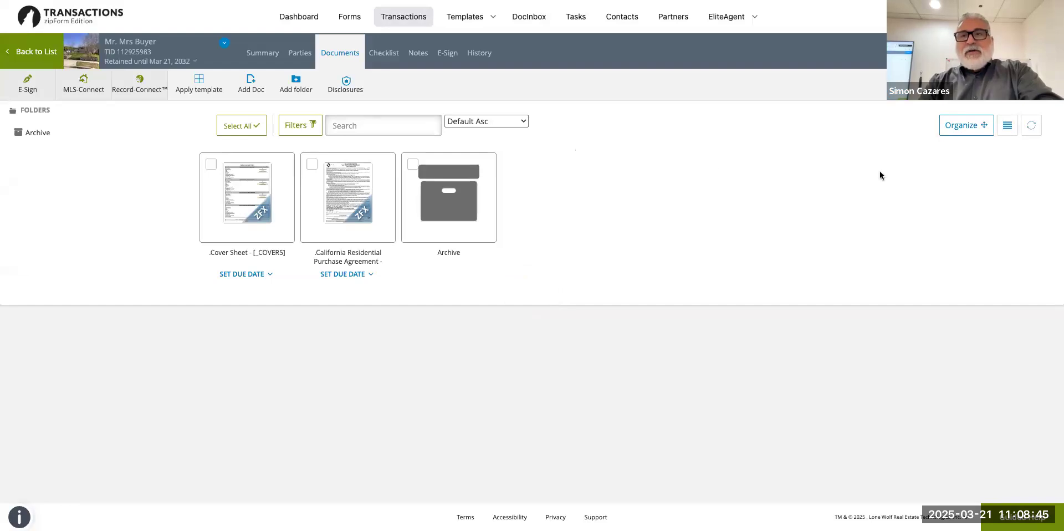
mouse_move(388, 220)
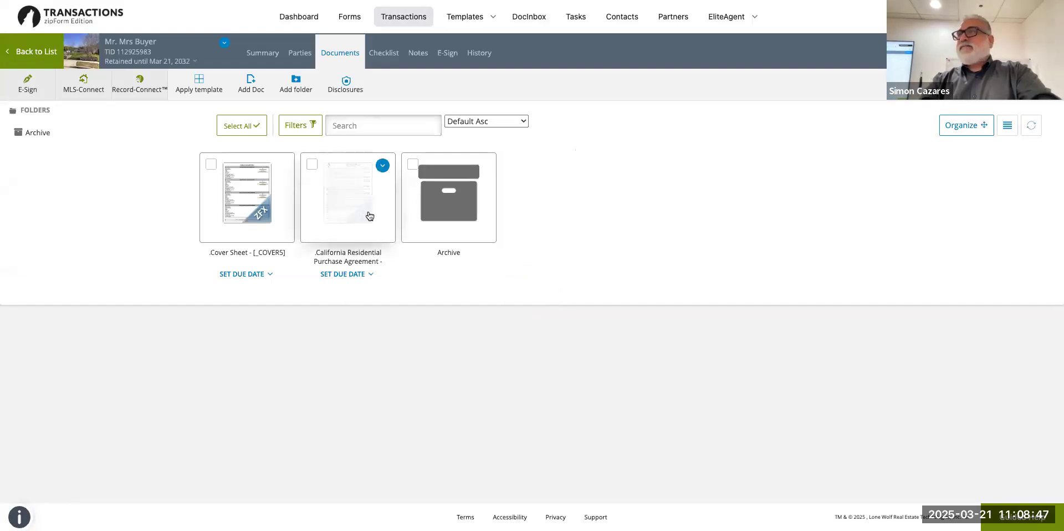
click(312, 165)
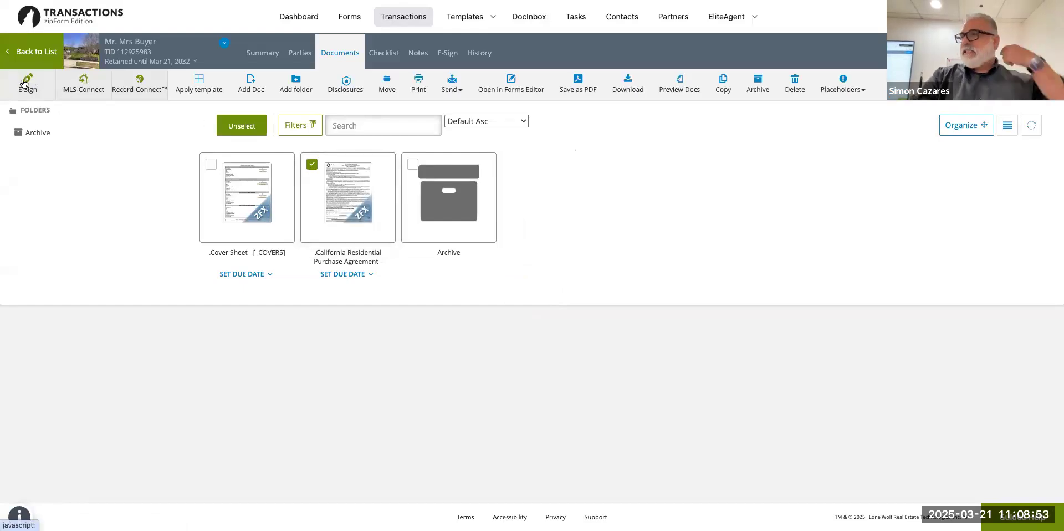
Start an e-sign packet for the agreement using DocuSign® and continue to Select Parties.
click(25, 84)
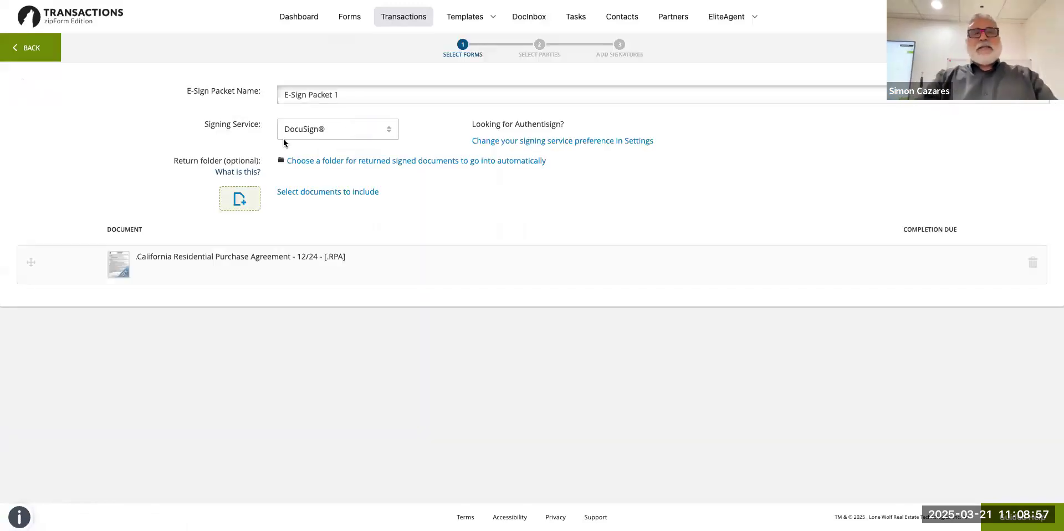
click(345, 135)
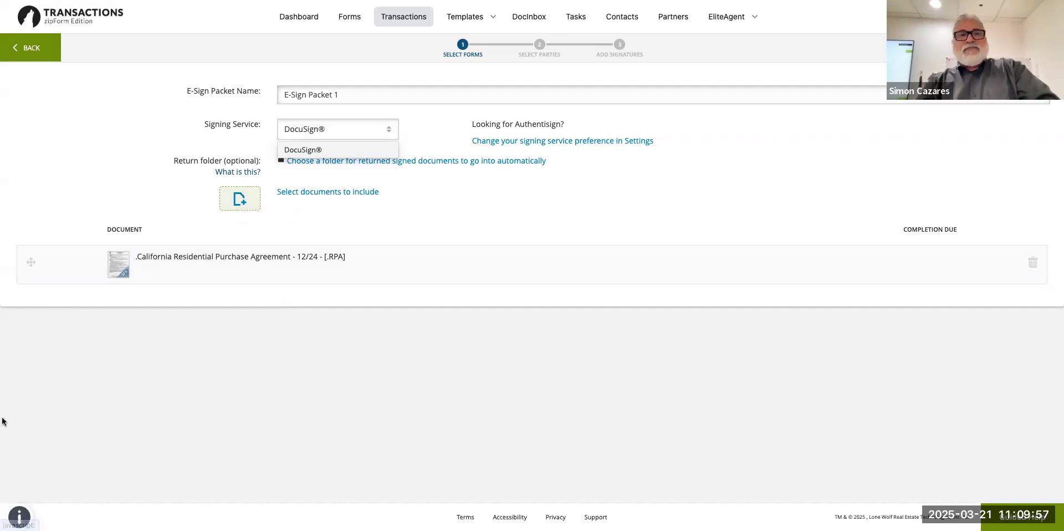
click(1034, 48)
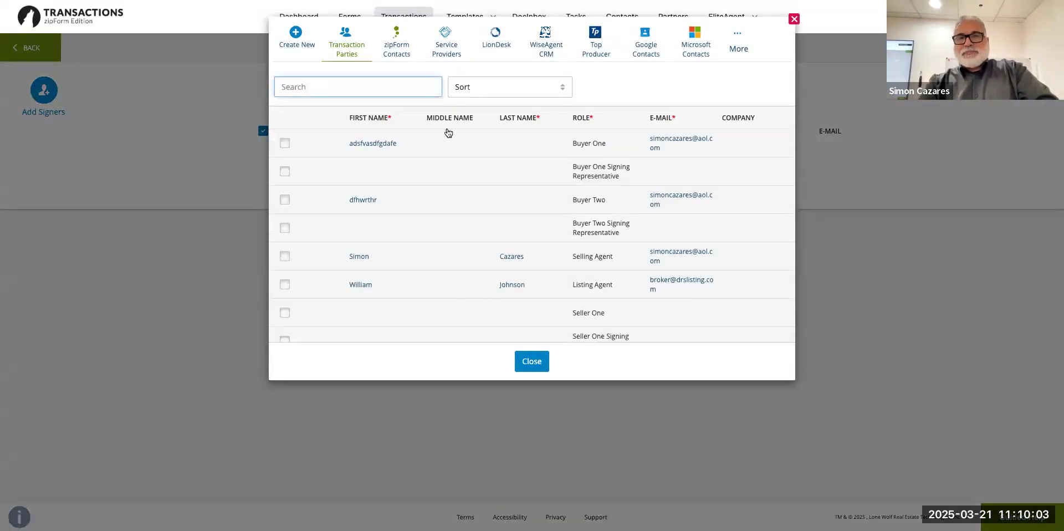
Add Buyer One as a signer, filling in the buyer's missing e-mail address.
click(285, 144)
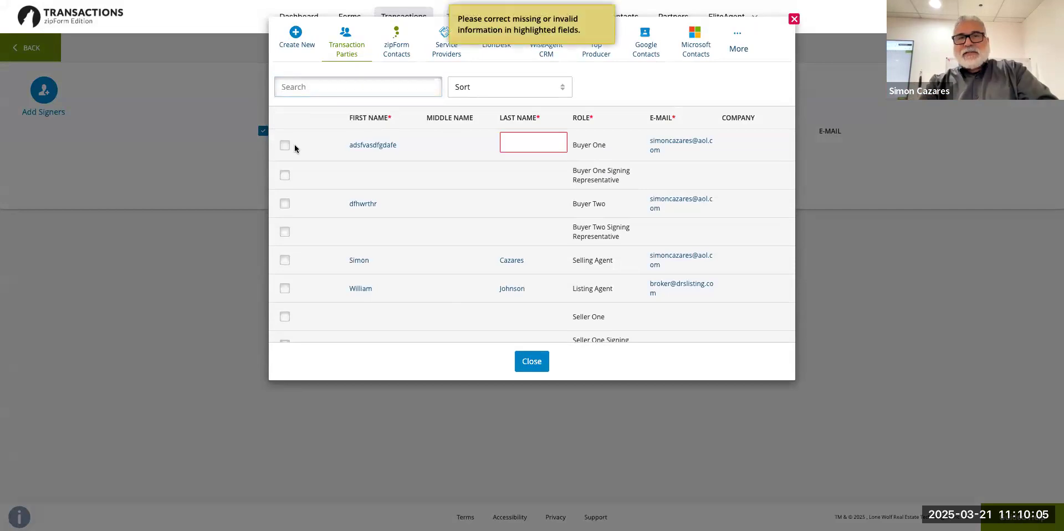
click(522, 139)
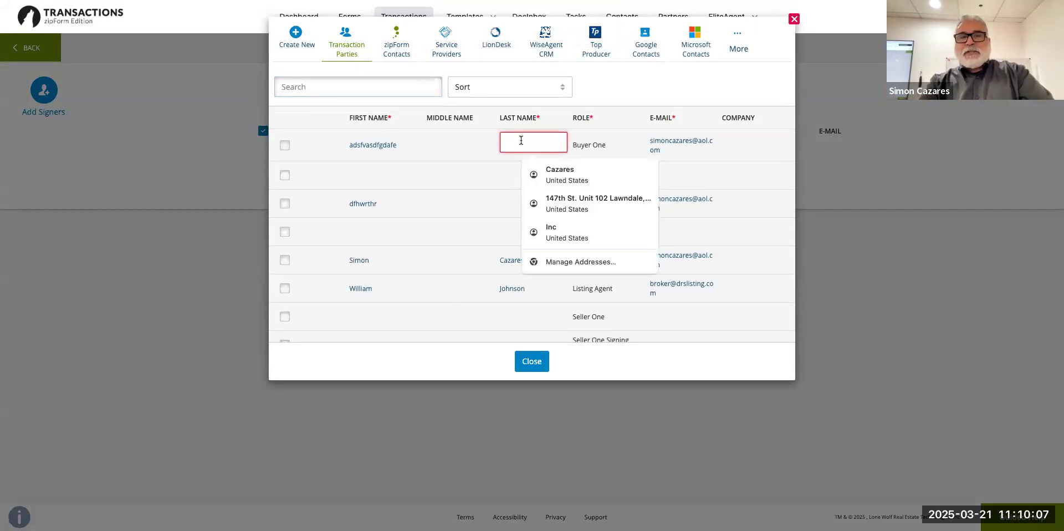
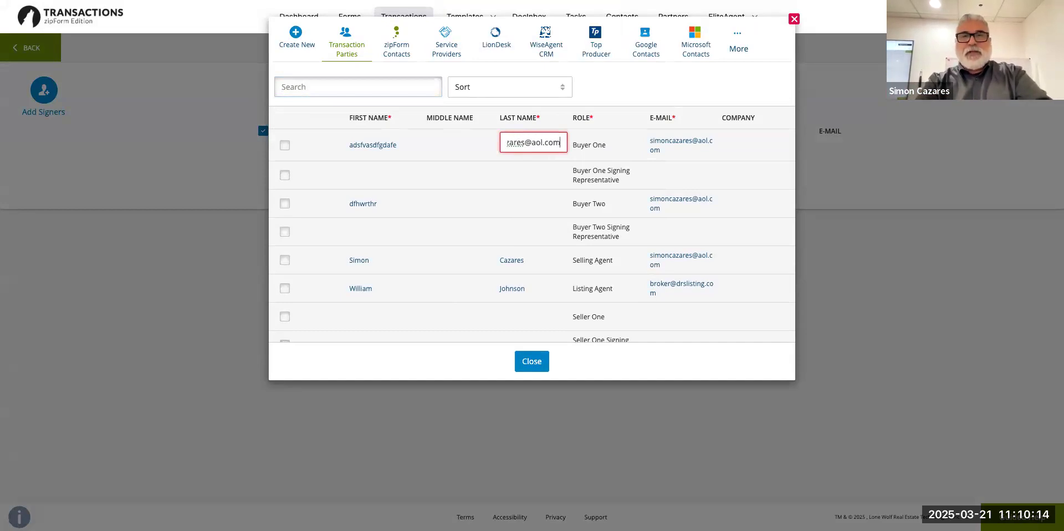
click(284, 148)
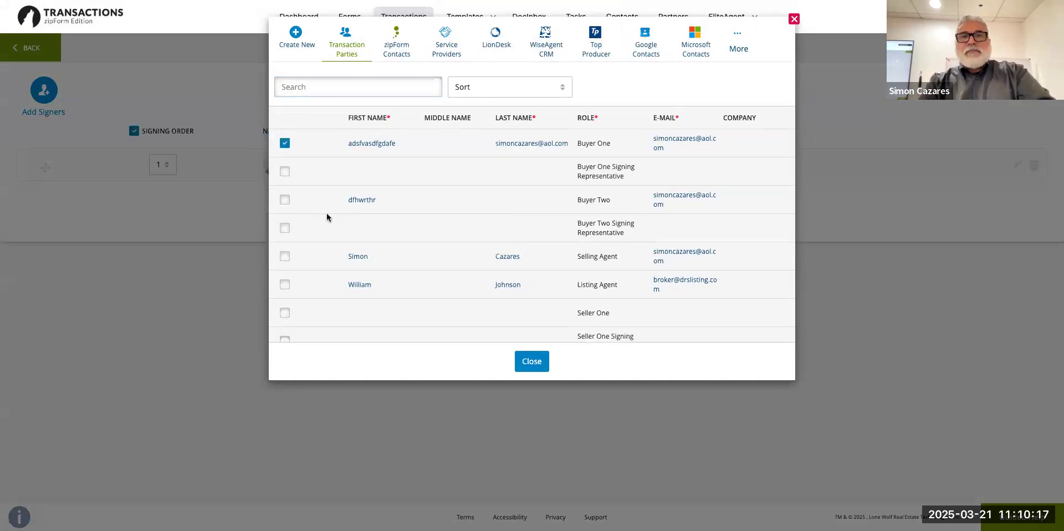
Add Buyer Two as a signer, filling in the buyer's missing e-mail address.
click(285, 200)
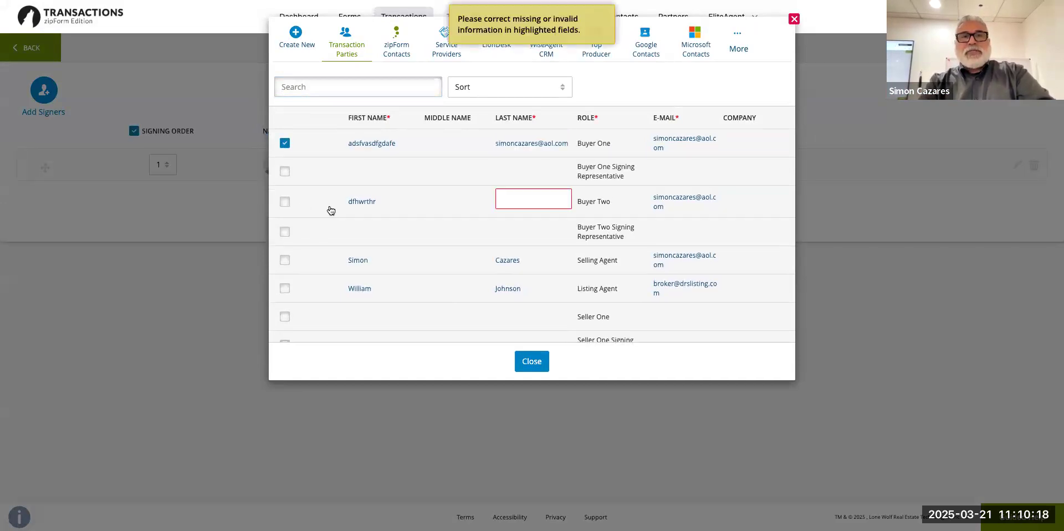
click(497, 201)
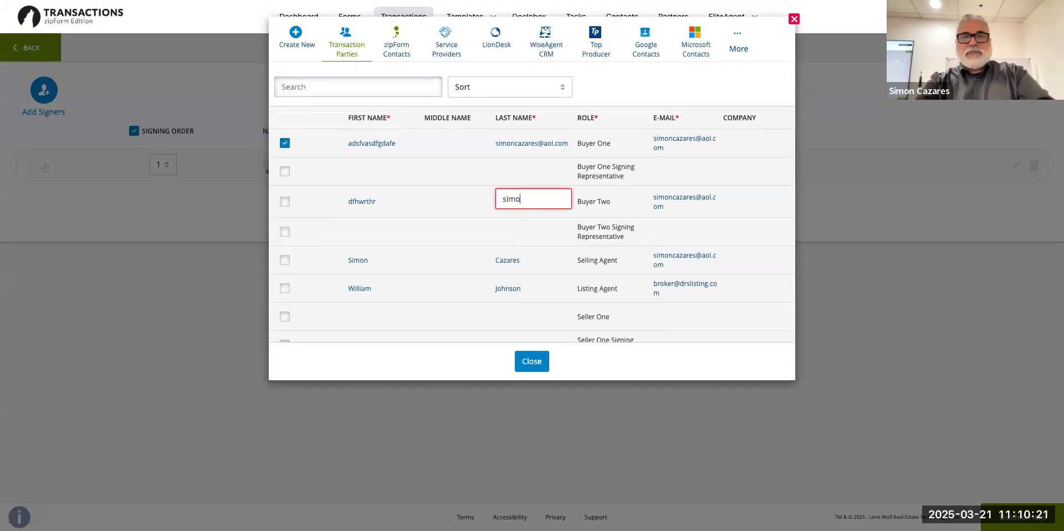
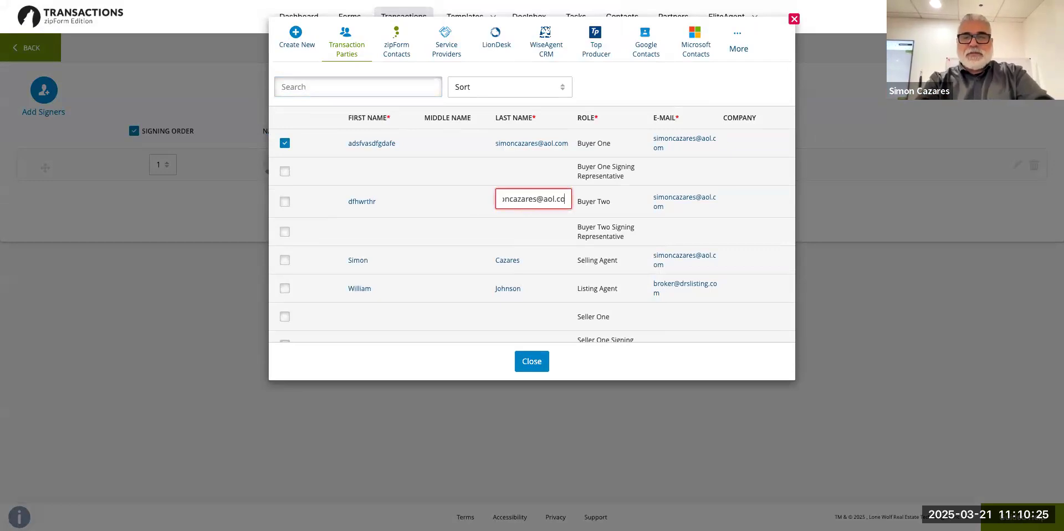
click(467, 183)
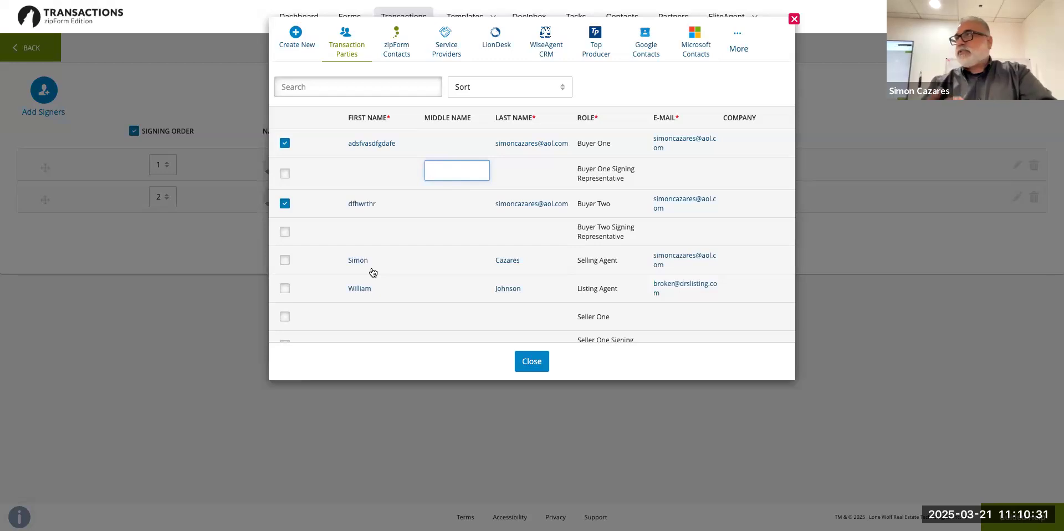
Add the Selling Agent as third signer, review the parties list and close it.
click(285, 260)
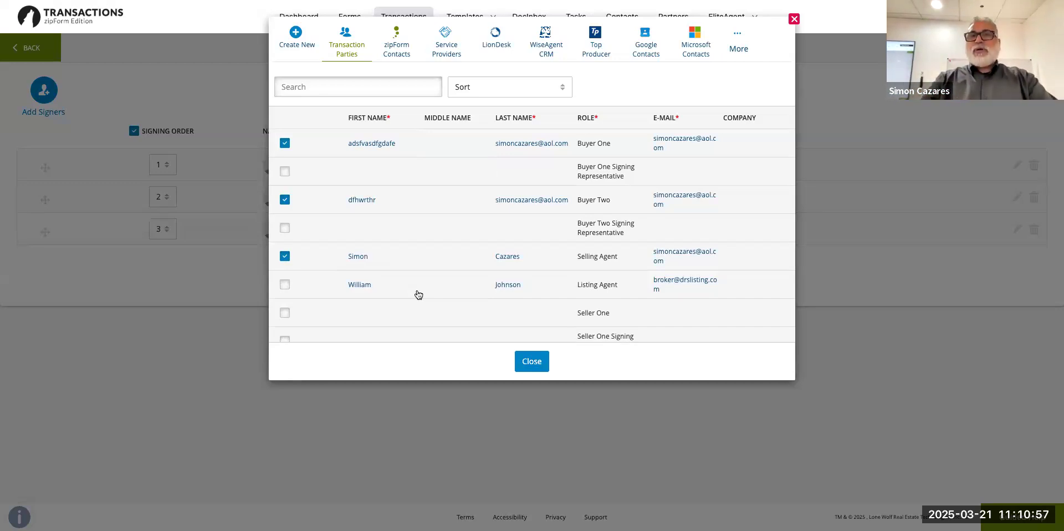
scroll(560, 271, down, 1)
scroll(561, 272, down, 6)
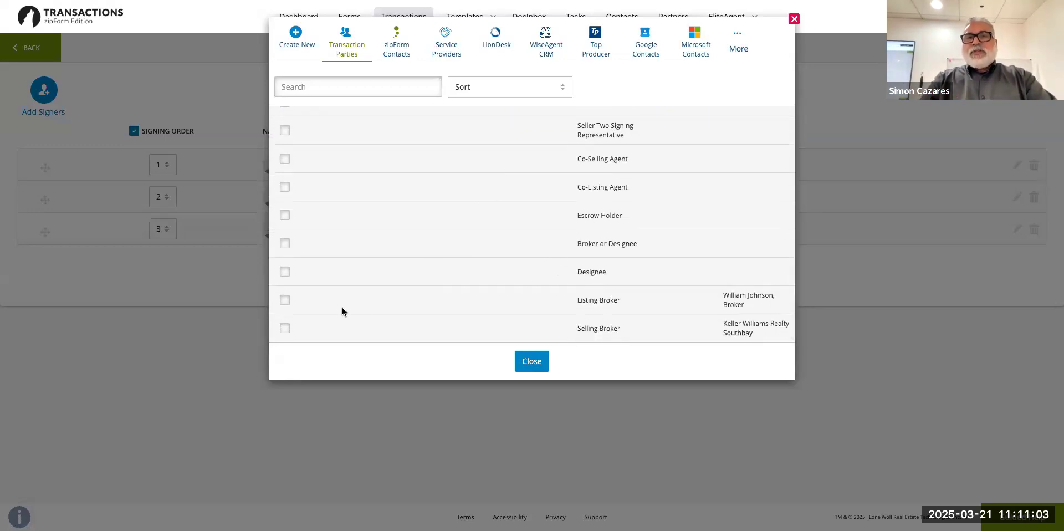
scroll(342, 309, up, 1)
scroll(342, 309, down, 1)
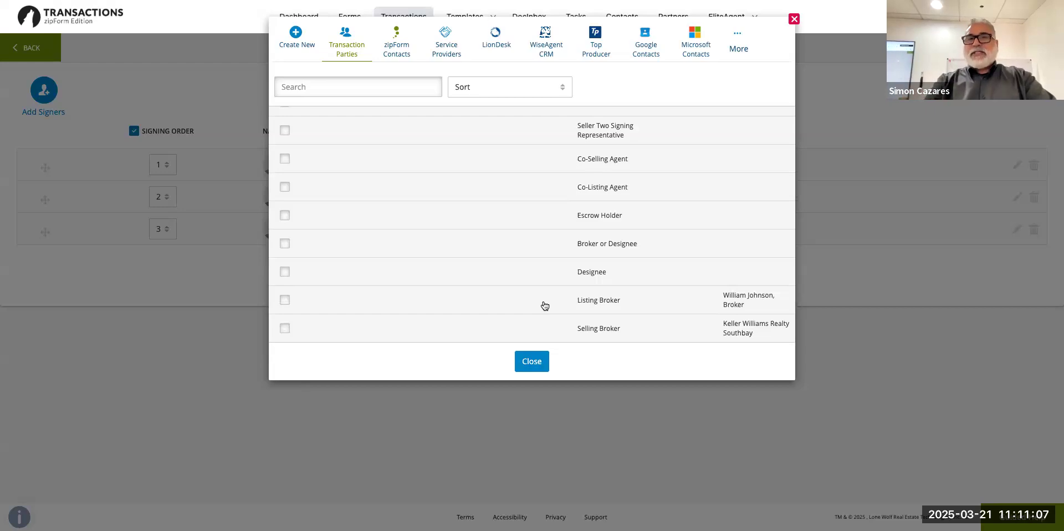
scroll(545, 306, up, 1)
scroll(545, 306, down, 1)
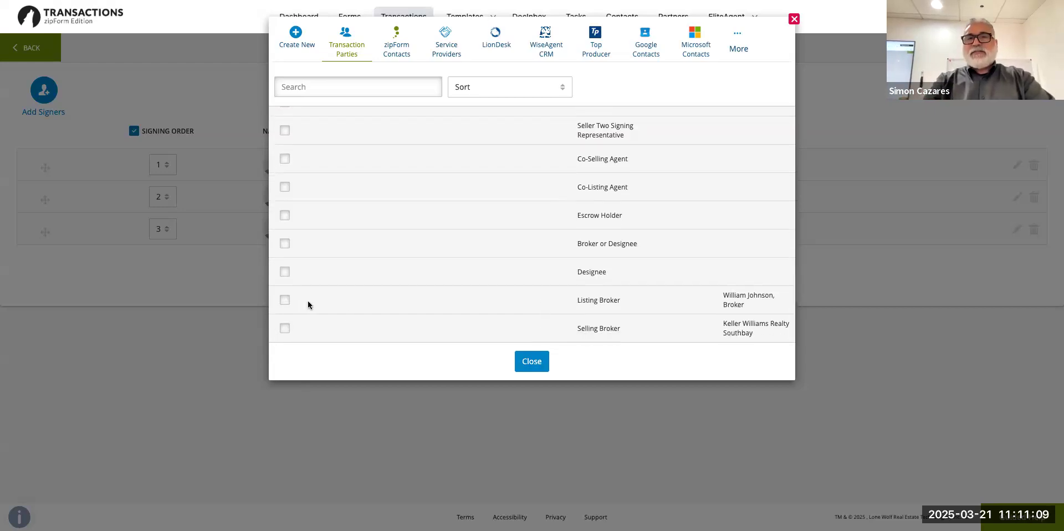
scroll(321, 302, up, 1)
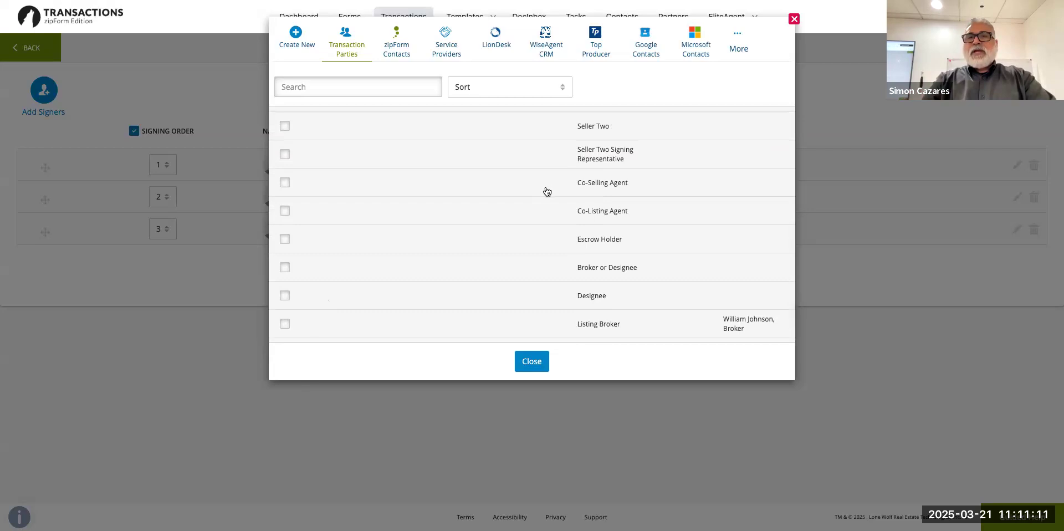
scroll(547, 215, up, 4)
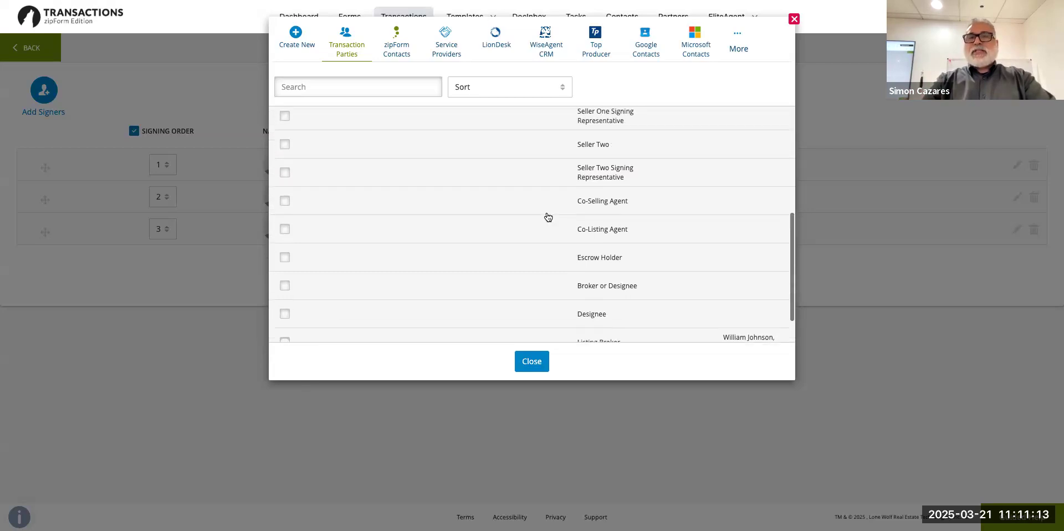
scroll(547, 216, up, 1)
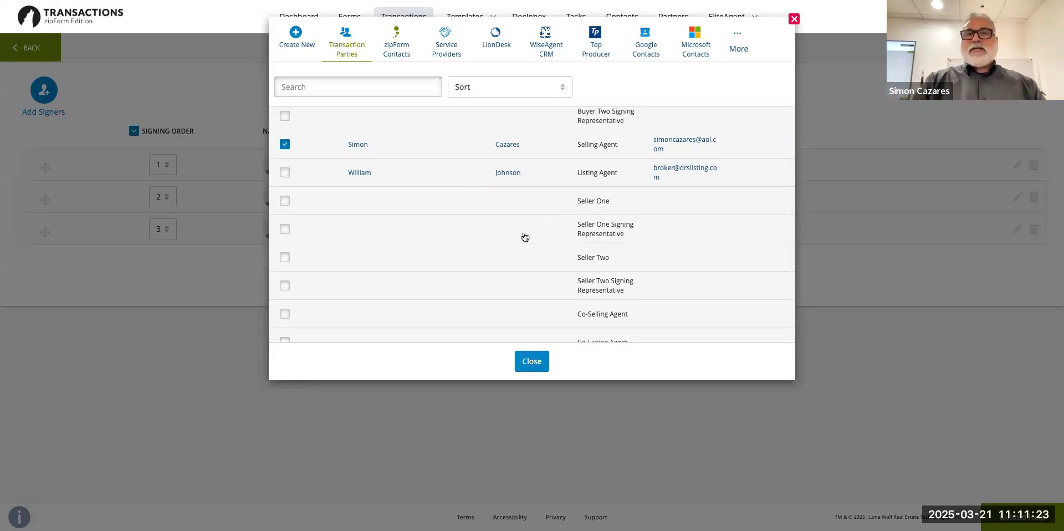
scroll(523, 227, up, 2)
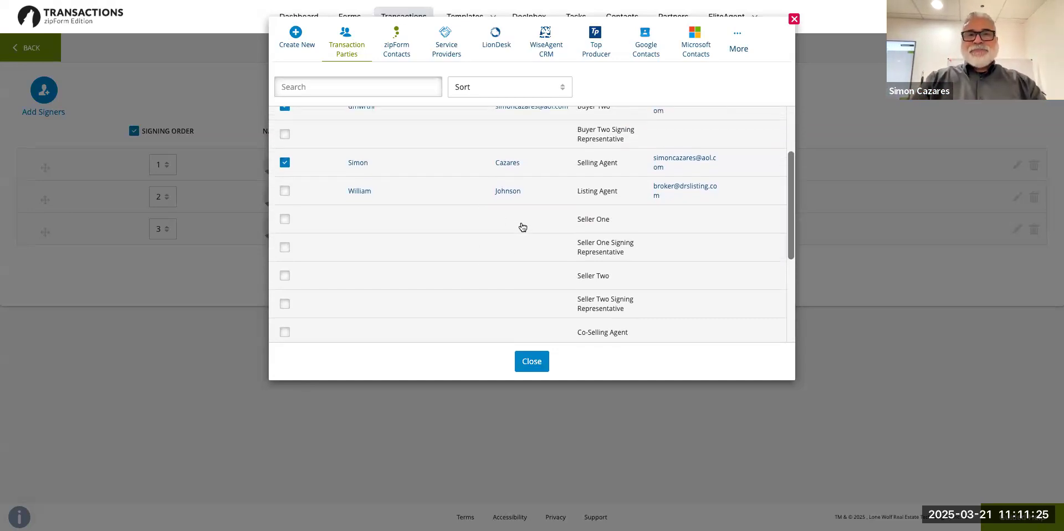
scroll(522, 227, up, 1)
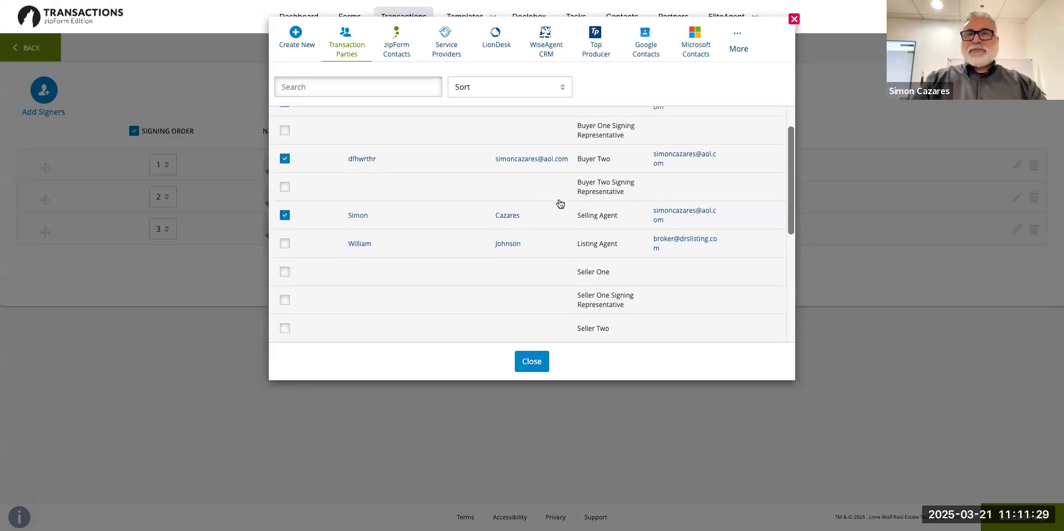
scroll(508, 213, down, 6)
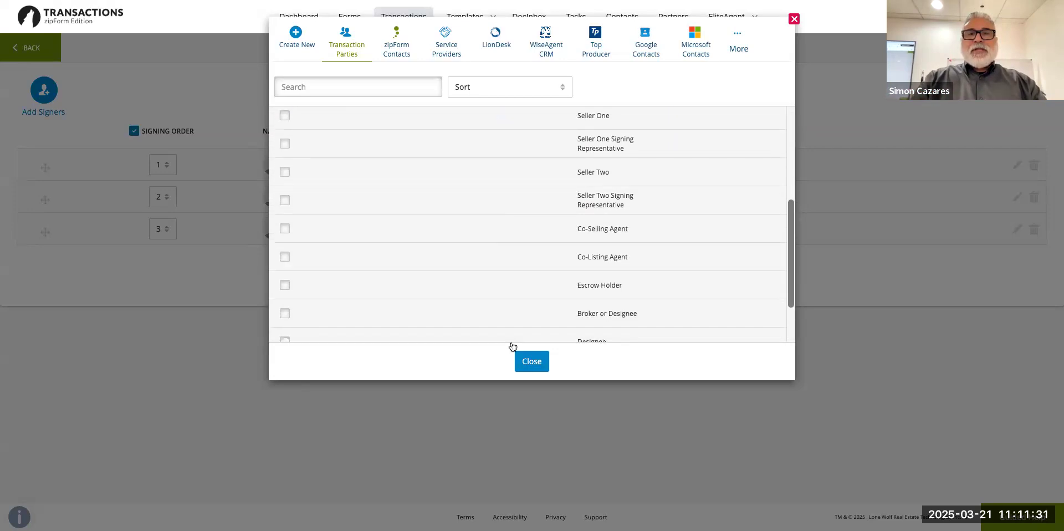
click(526, 367)
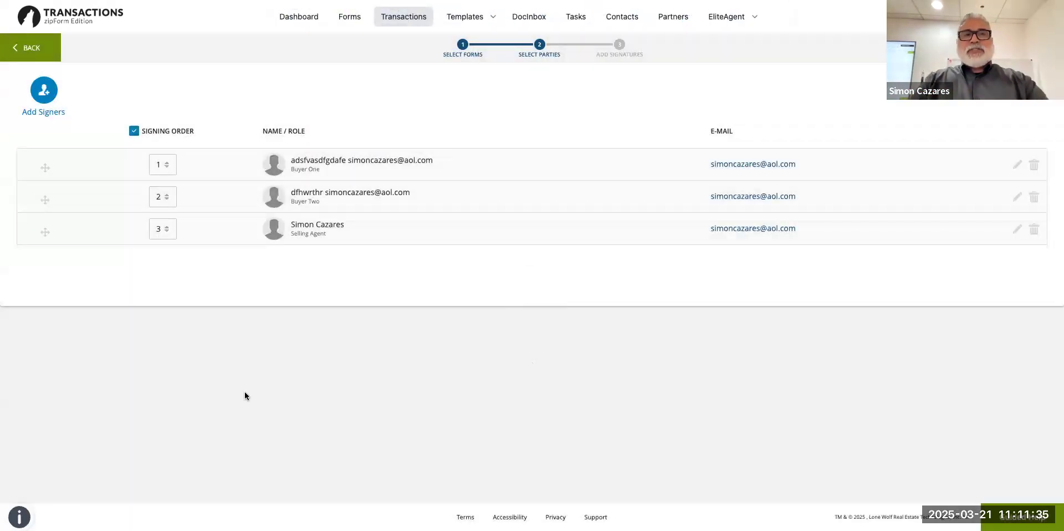
Drag the Selling Agent to first in the signing order, ahead of Buyer One and Buyer Two.
click(42, 100)
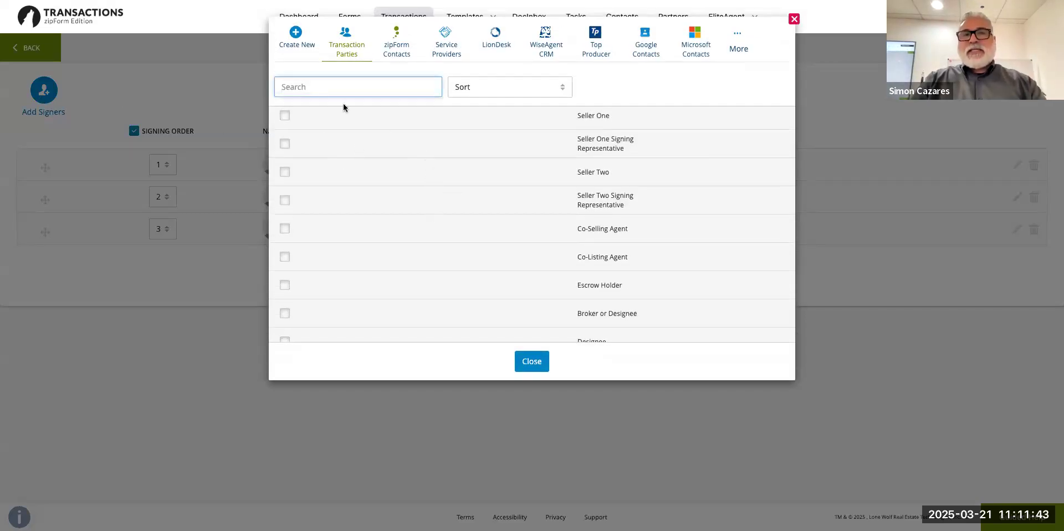
scroll(430, 193, down, 3)
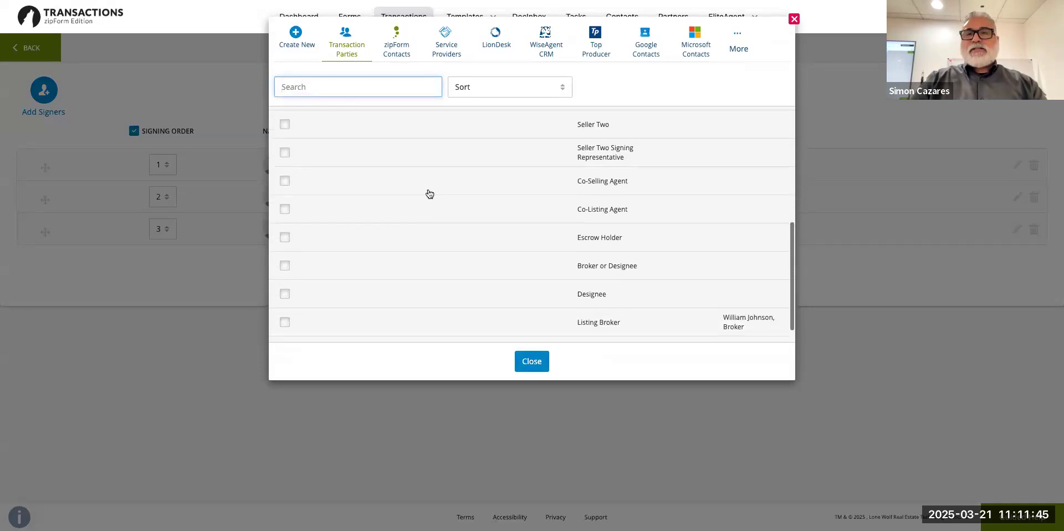
scroll(430, 194, up, 6)
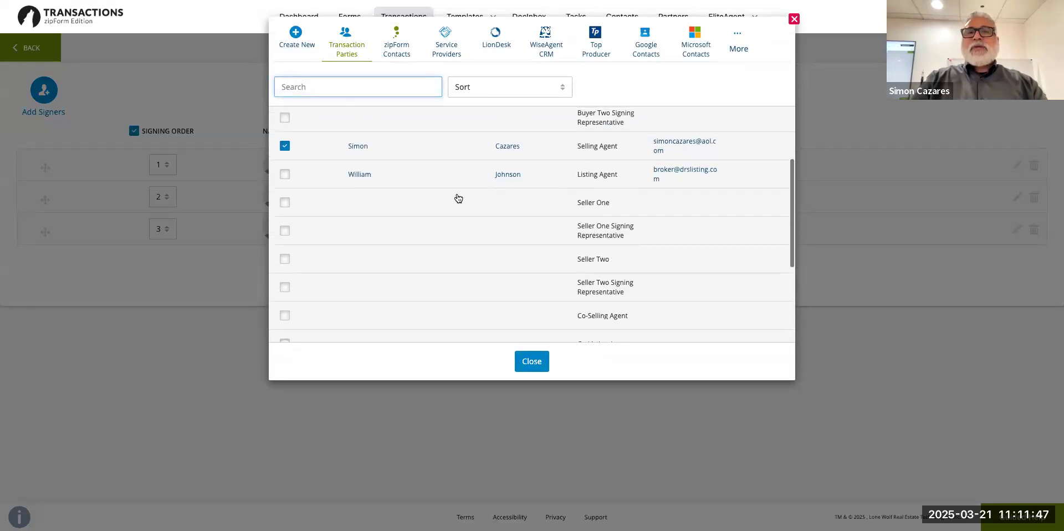
click(529, 363)
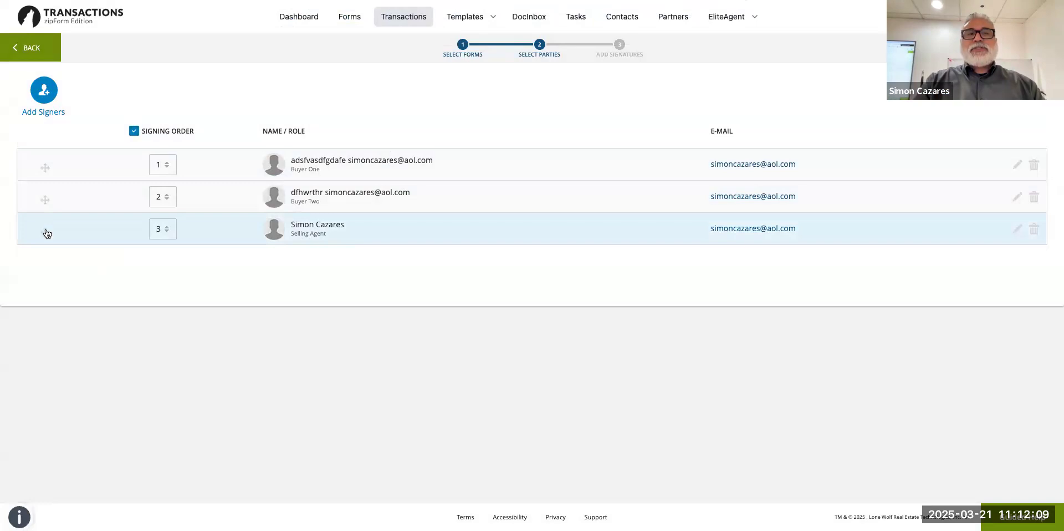
drag(45, 232, 46, 161)
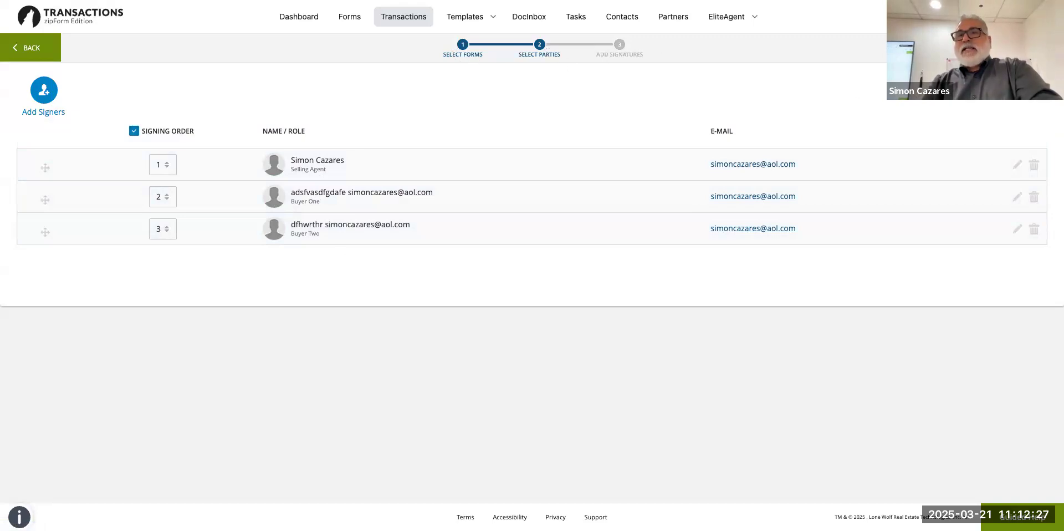
Open the packet in Docusign with the agent as recipient and scroll to page 1's signature block.
click(1046, 515)
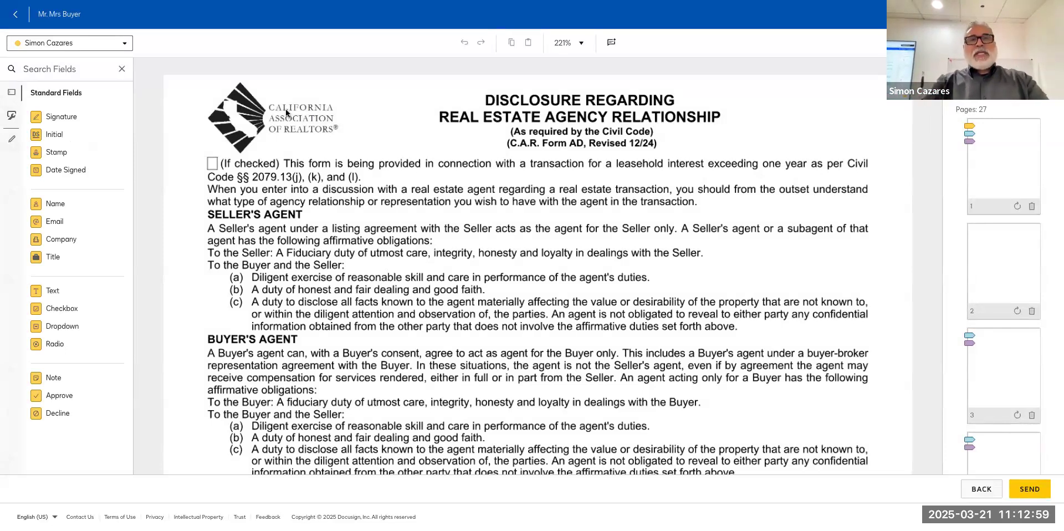
click(87, 45)
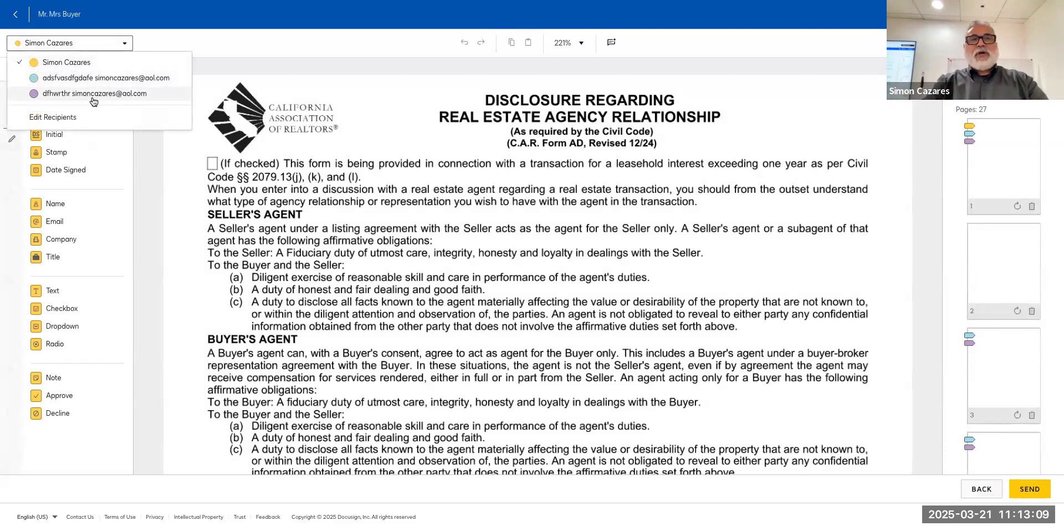
click(205, 74)
scroll(218, 123, down, 1)
scroll(218, 123, down, 8)
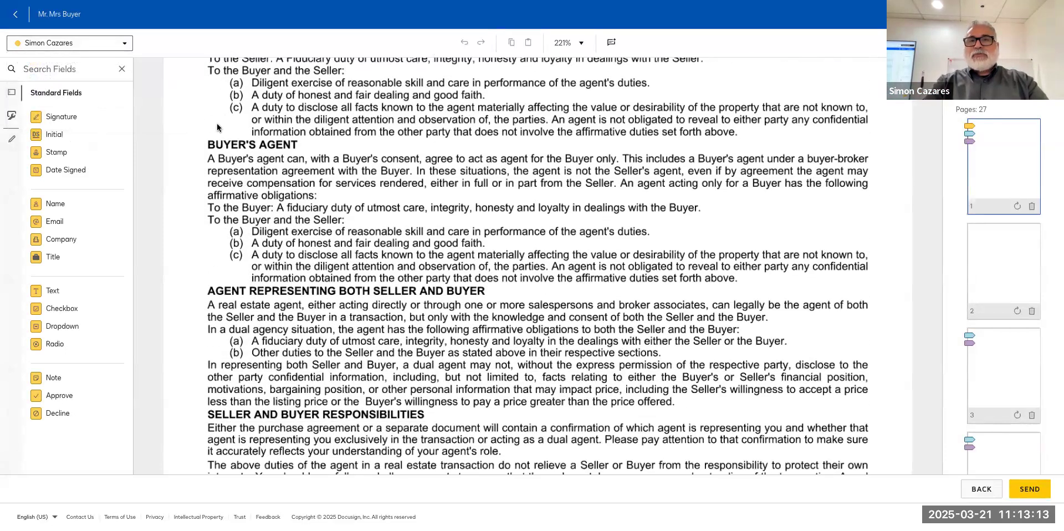
scroll(217, 127, down, 2)
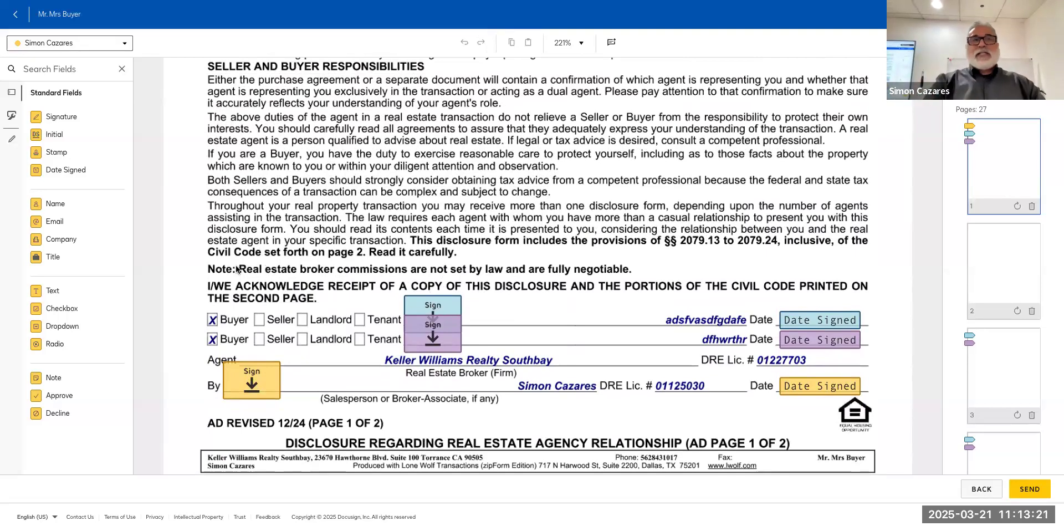
mouse_move(161, 126)
mouse_down()
mouse_move(249, 133)
mouse_move(470, 229)
mouse_move(501, 286)
mouse_up()
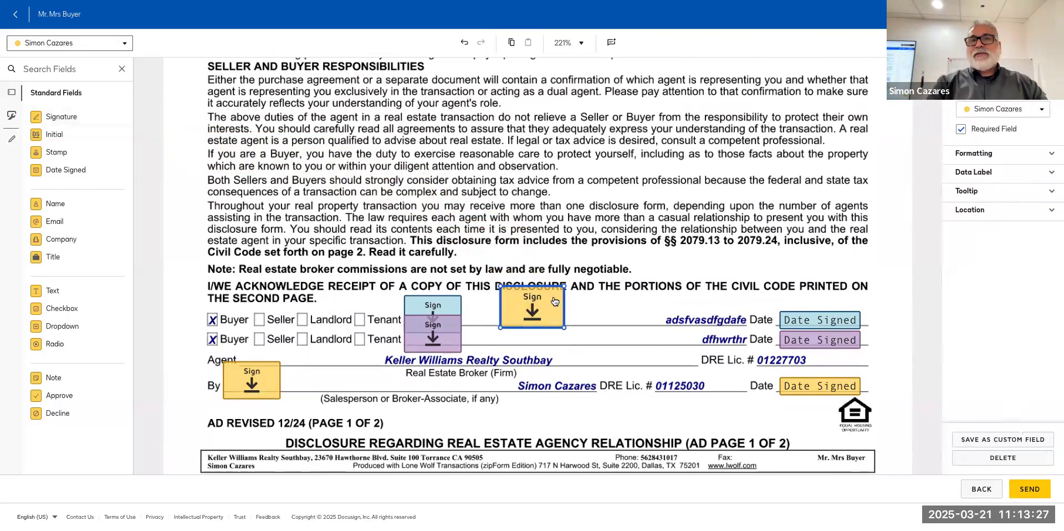
click(1004, 458)
drag(54, 134, 604, 280)
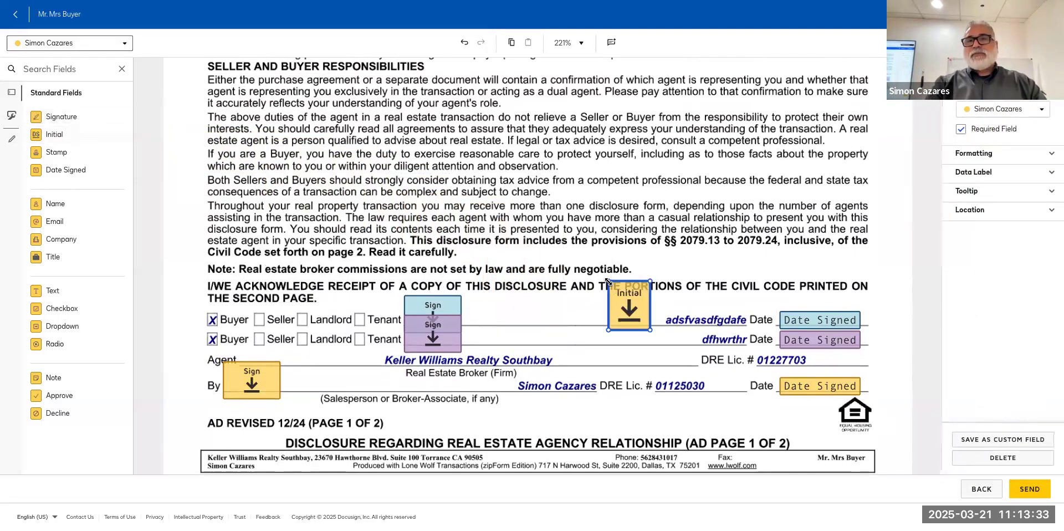
click(997, 458)
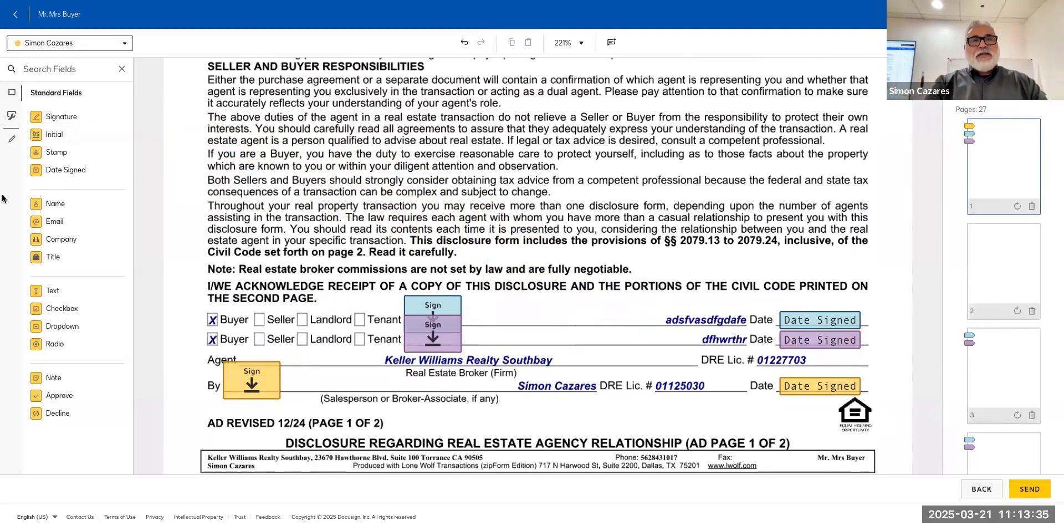
drag(59, 175, 500, 320)
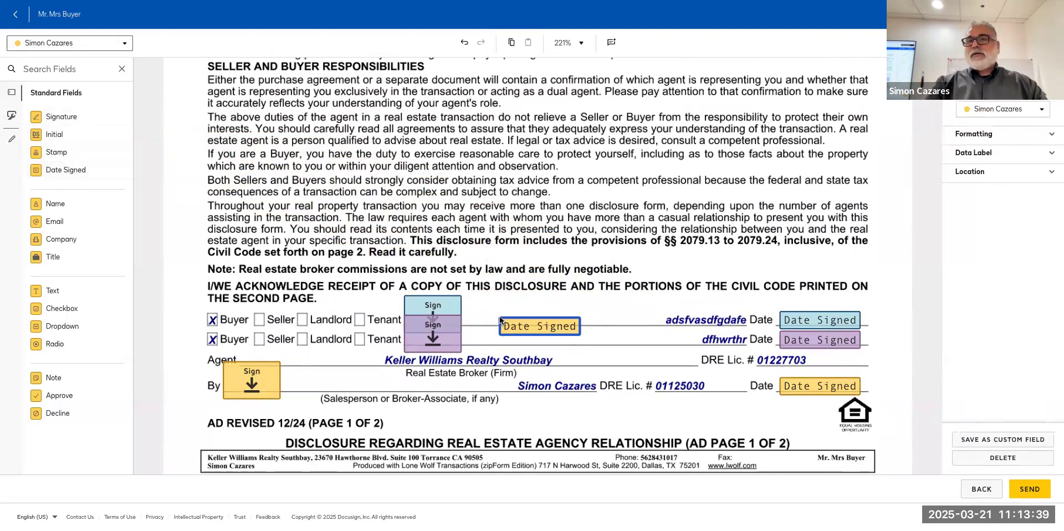
click(1003, 458)
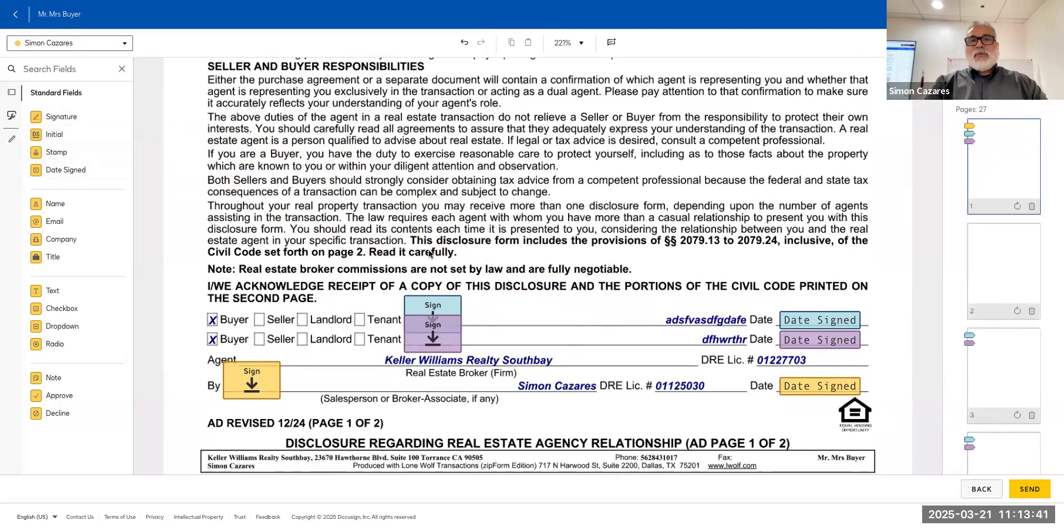
scroll(430, 253, up, 2)
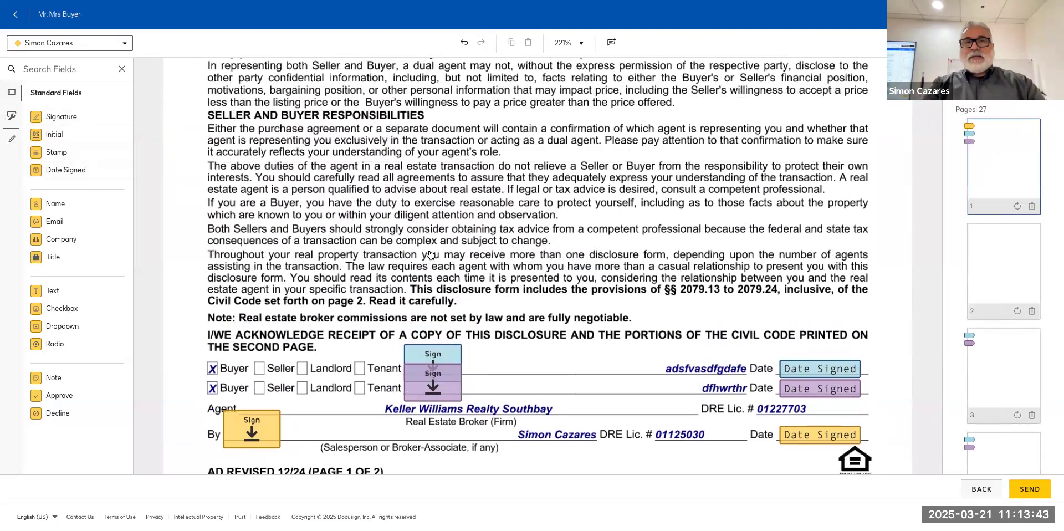
scroll(429, 253, down, 4)
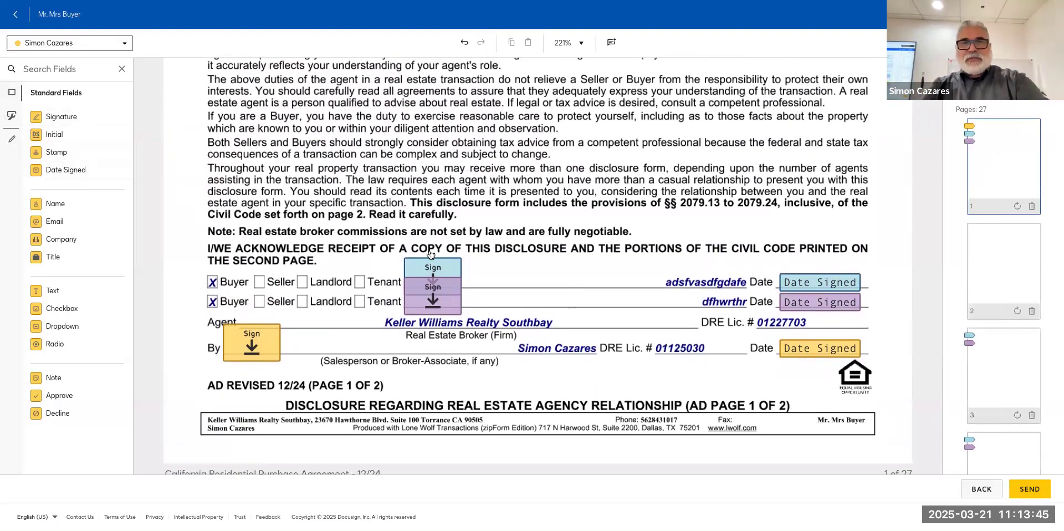
click(431, 270)
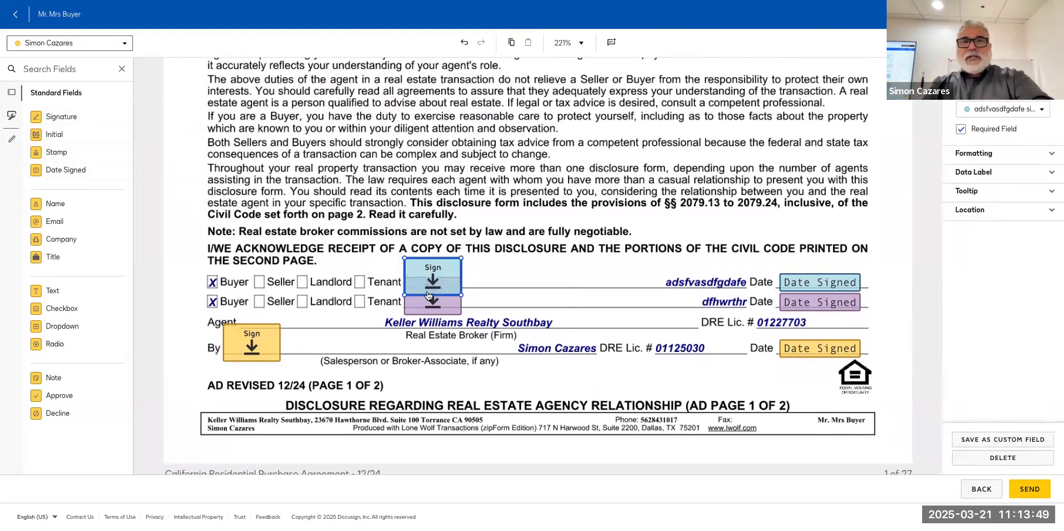
click(427, 310)
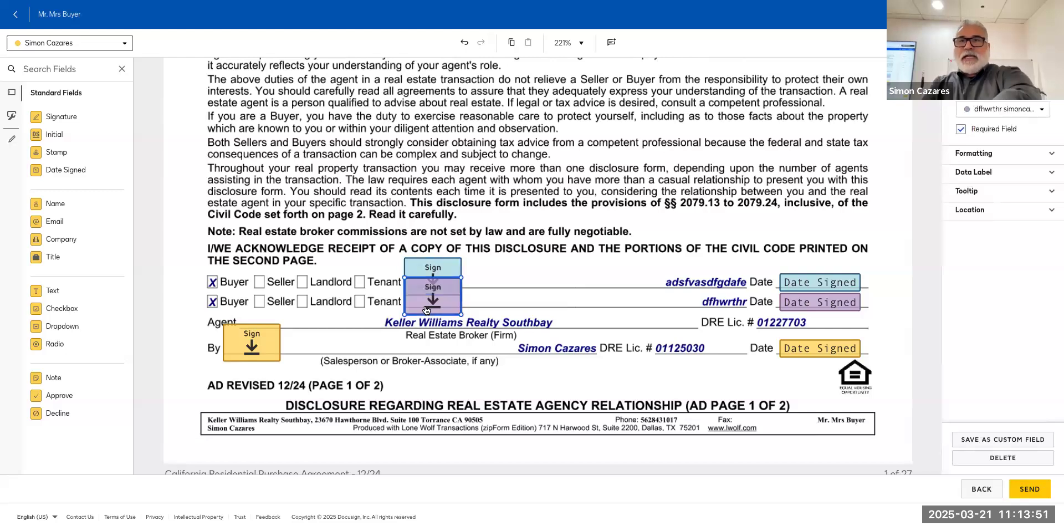
click(261, 343)
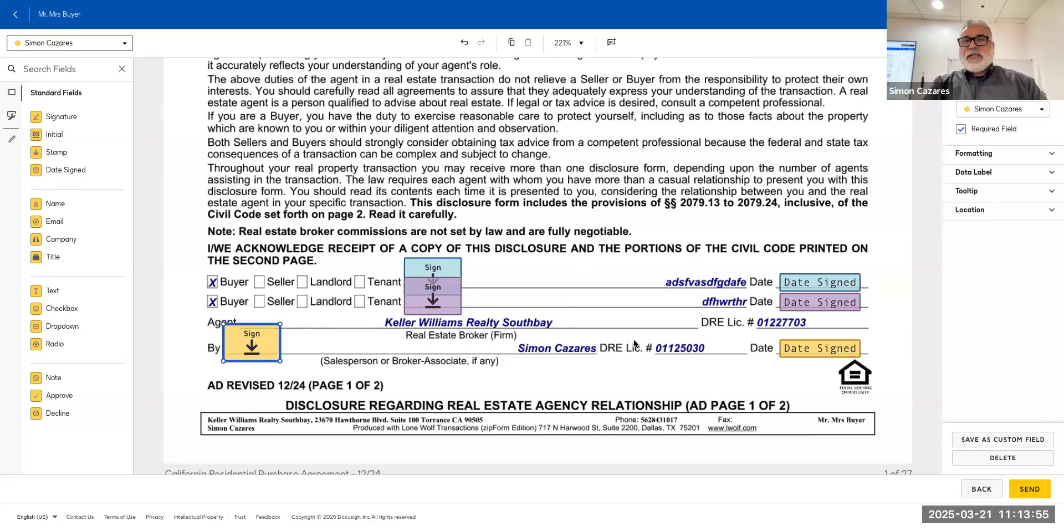
Scroll the agreement to page 15, paragraph 26 Liquidated Damages, with its two Buyer's Initials fields.
scroll(634, 340, down, 6)
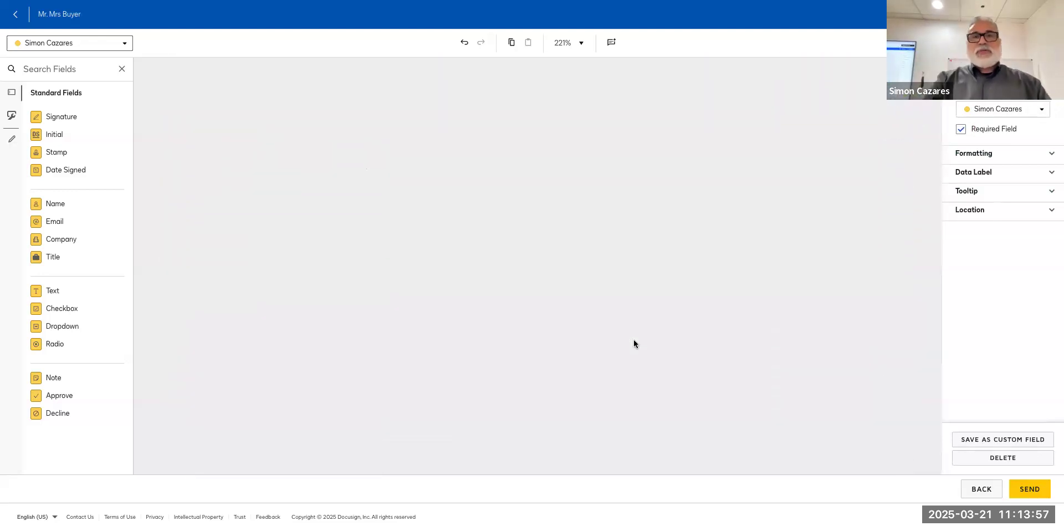
scroll(633, 343, down, 5)
scroll(634, 339, down, 15)
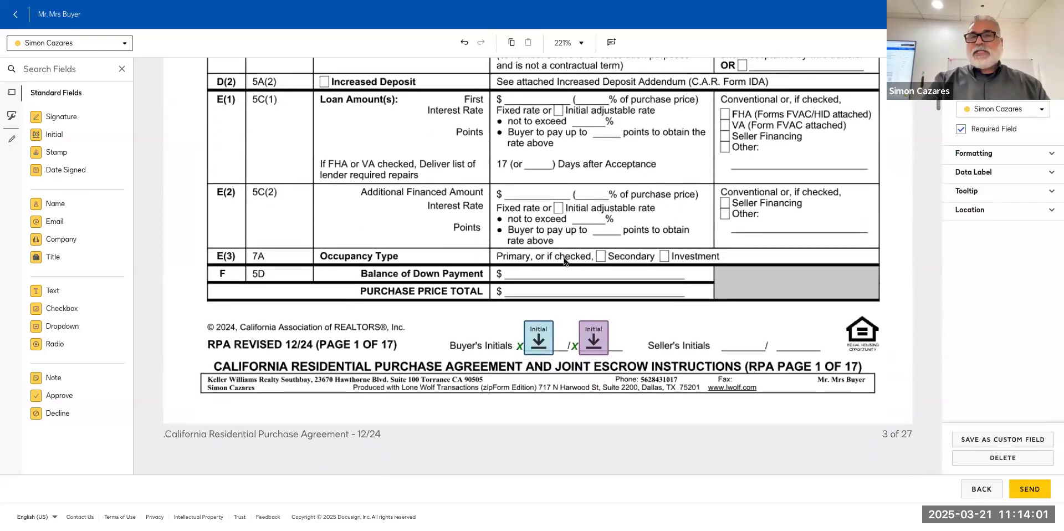
scroll(618, 251, down, 15)
scroll(618, 252, down, 15)
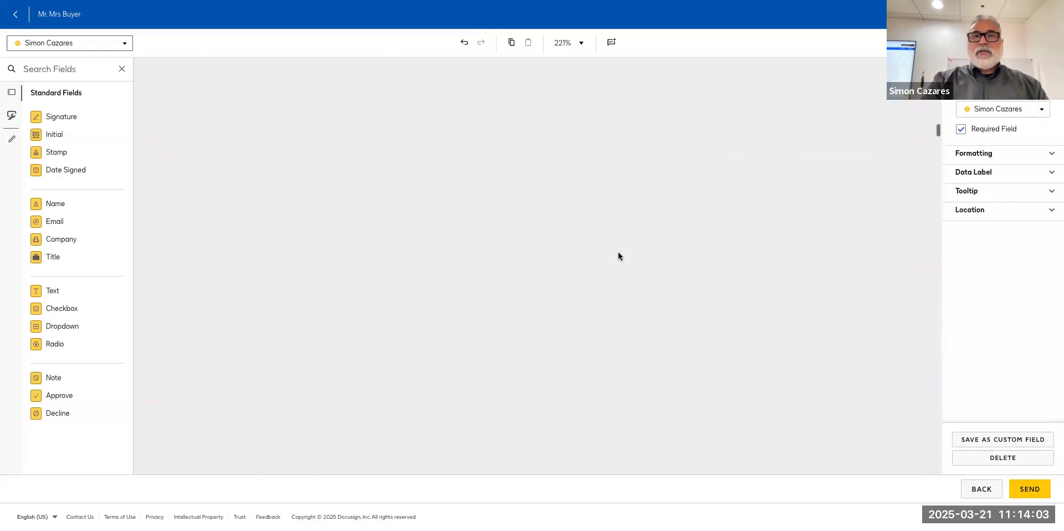
scroll(618, 255, down, 20)
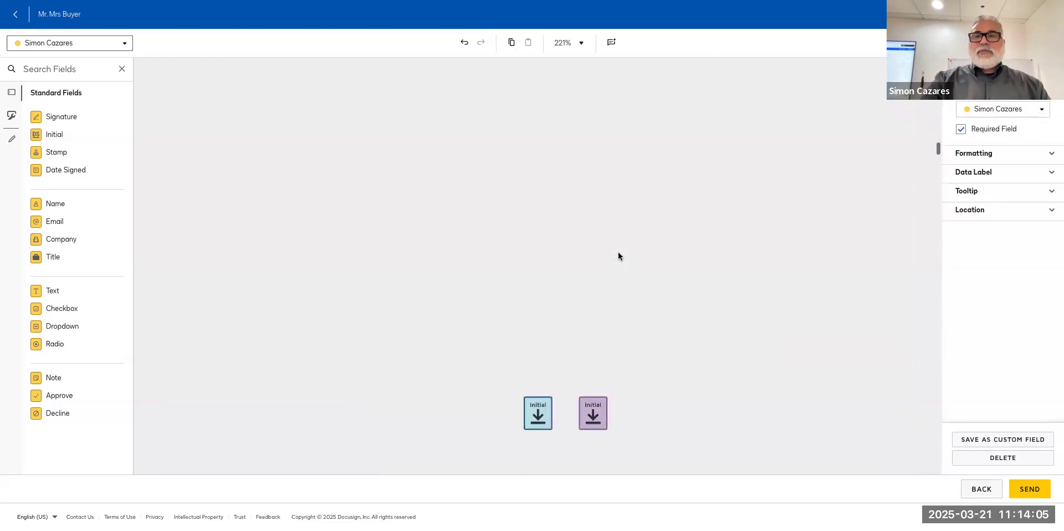
scroll(619, 255, down, 2)
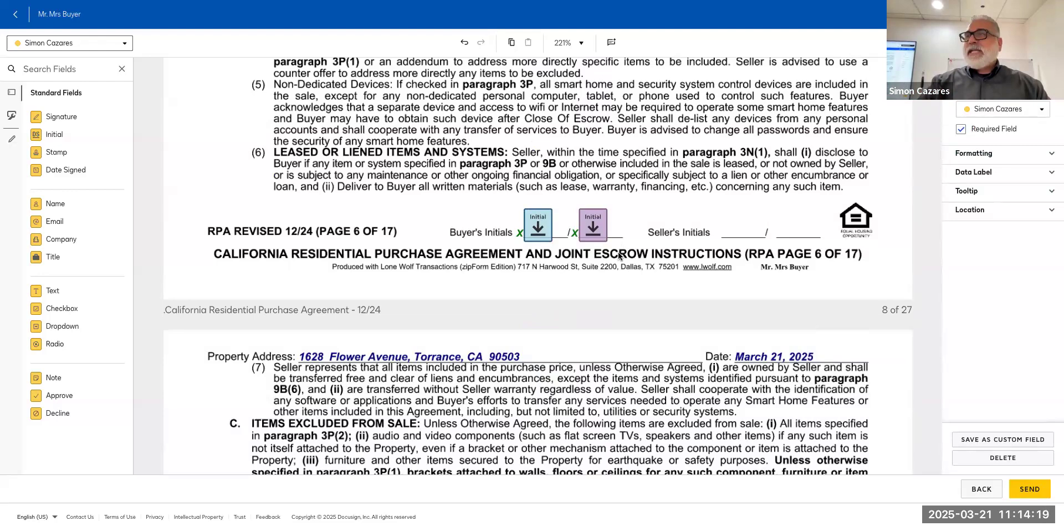
scroll(619, 255, down, 15)
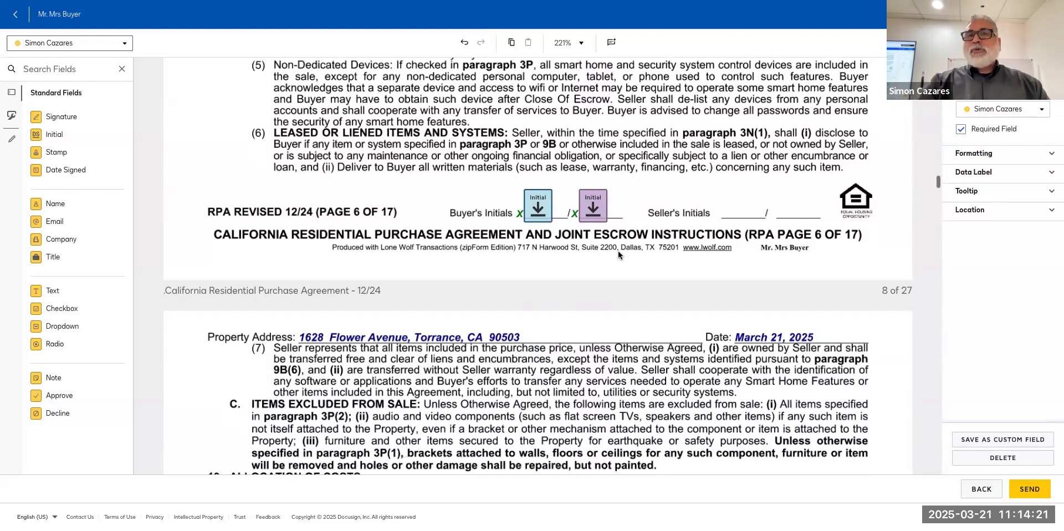
scroll(618, 253, down, 10)
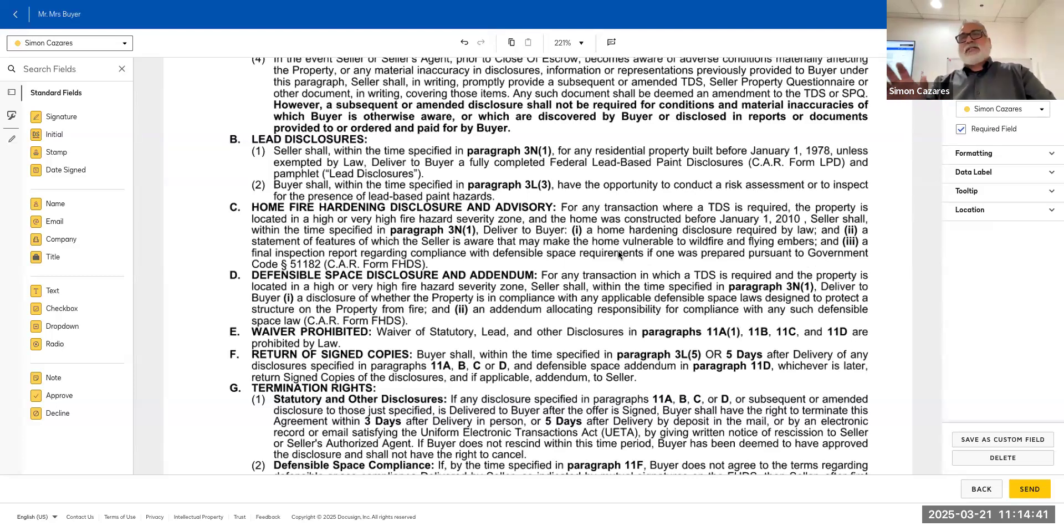
scroll(619, 252, down, 10)
scroll(618, 255, down, 3)
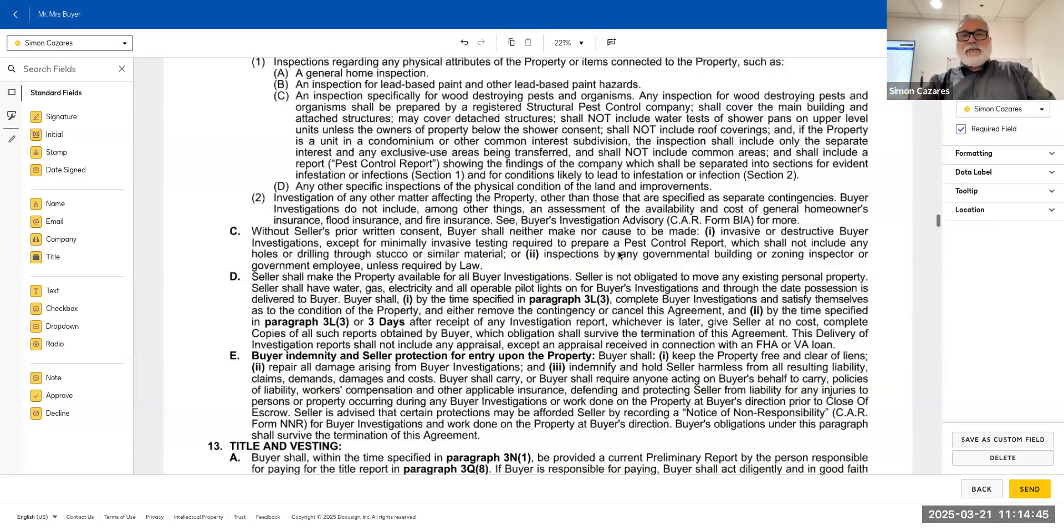
scroll(619, 255, down, 3)
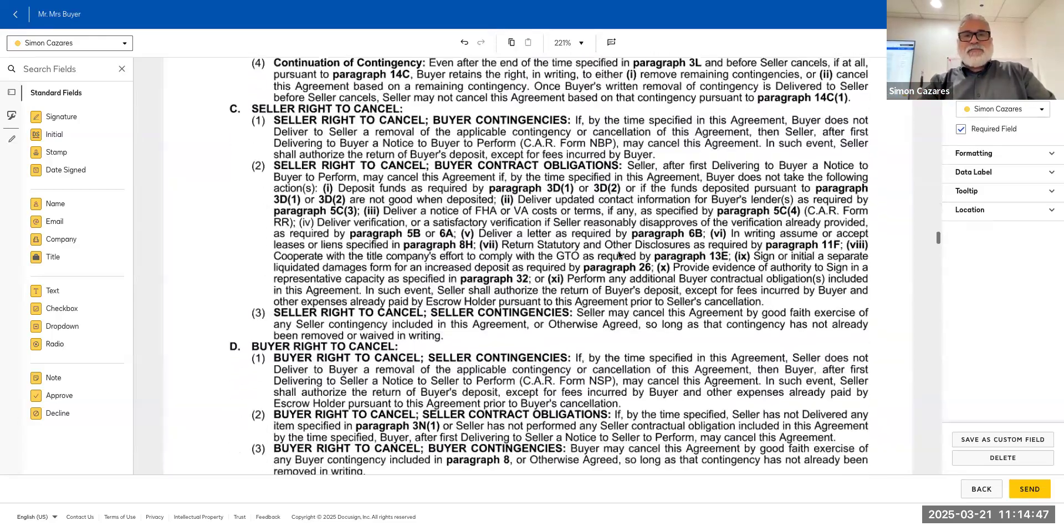
scroll(618, 253, down, 3)
scroll(619, 255, down, 5)
scroll(619, 255, down, 8)
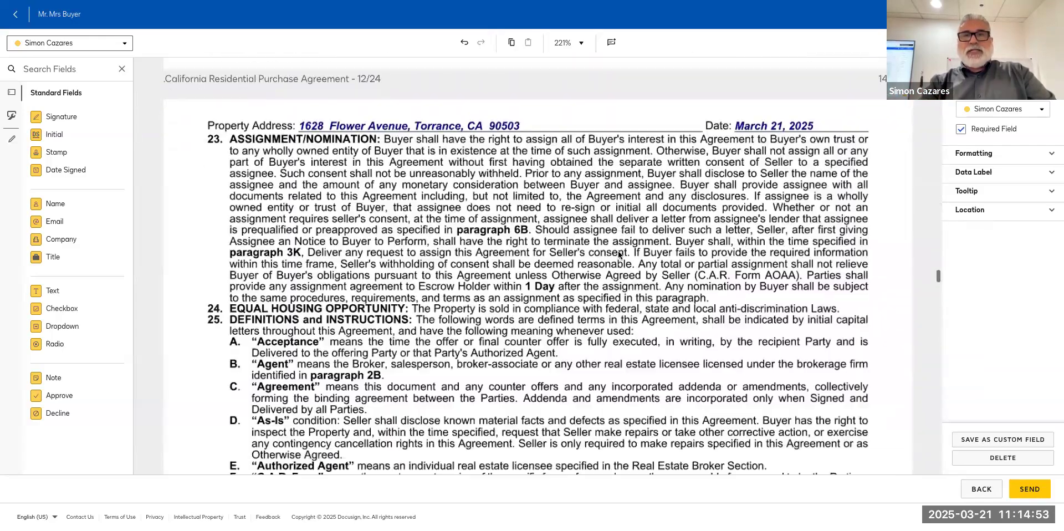
scroll(619, 255, down, 15)
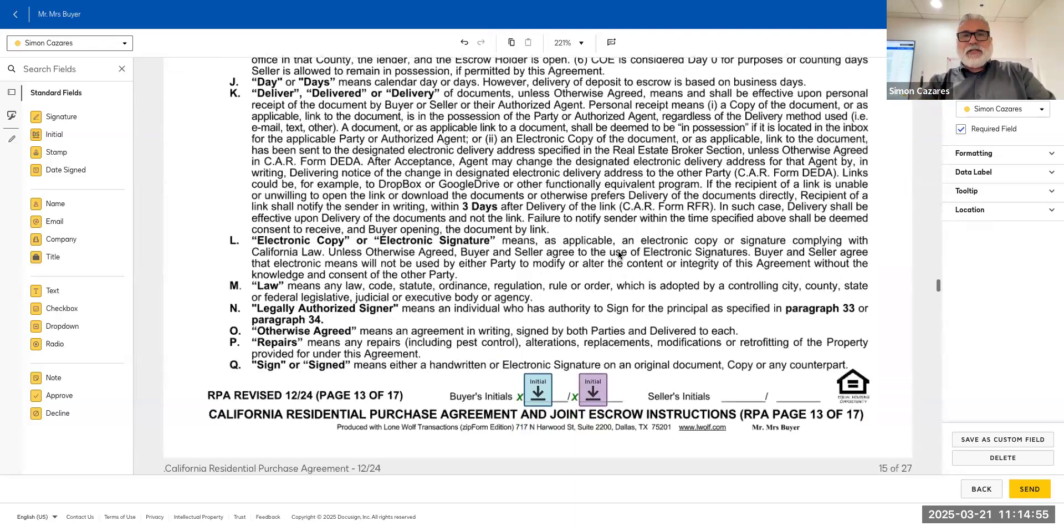
scroll(617, 251, down, 1)
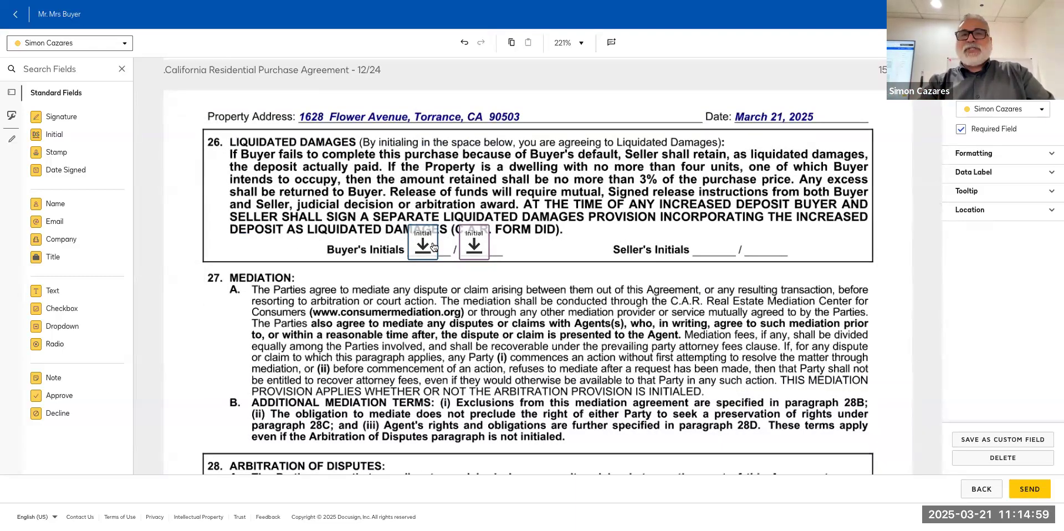
scroll(427, 250, up, 12)
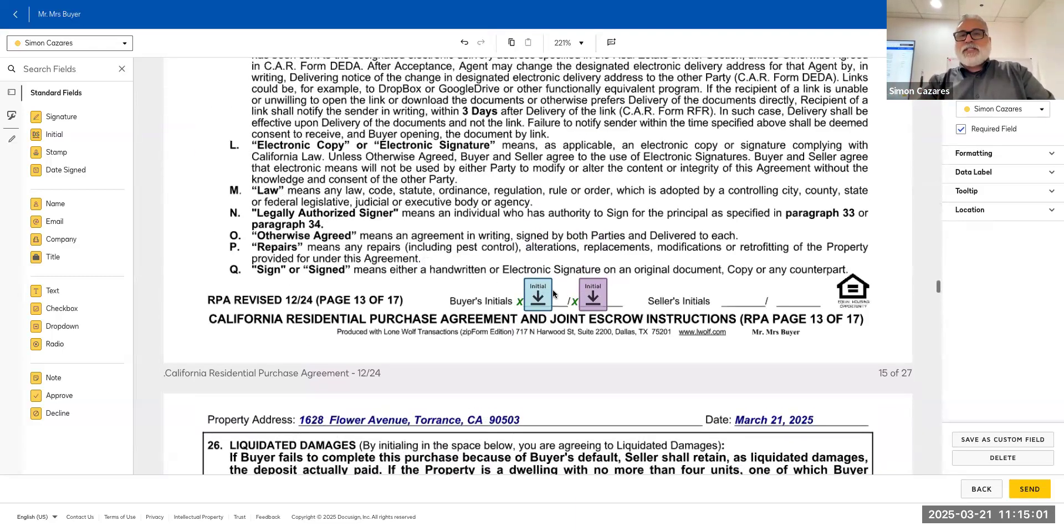
scroll(561, 291, down, 1)
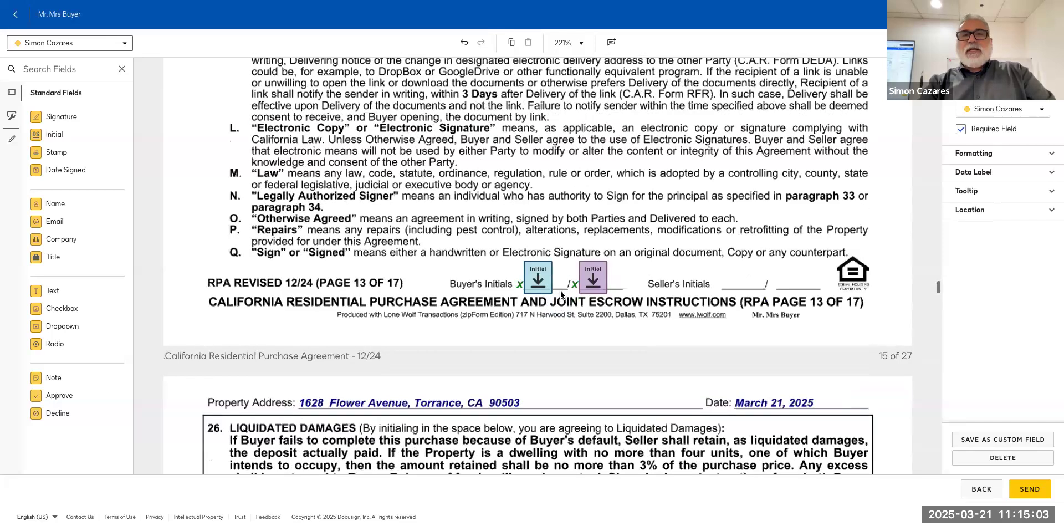
scroll(560, 295, down, 2)
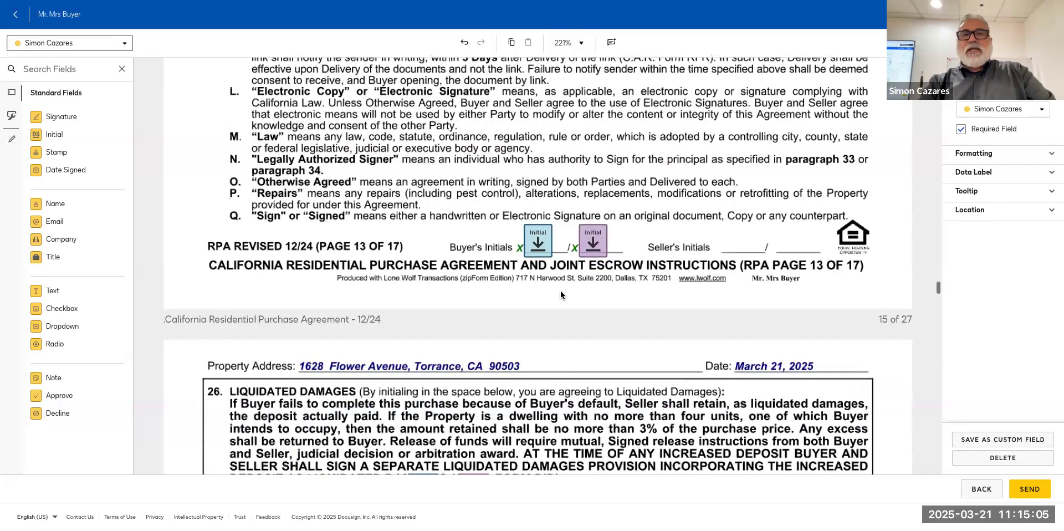
scroll(560, 295, down, 3)
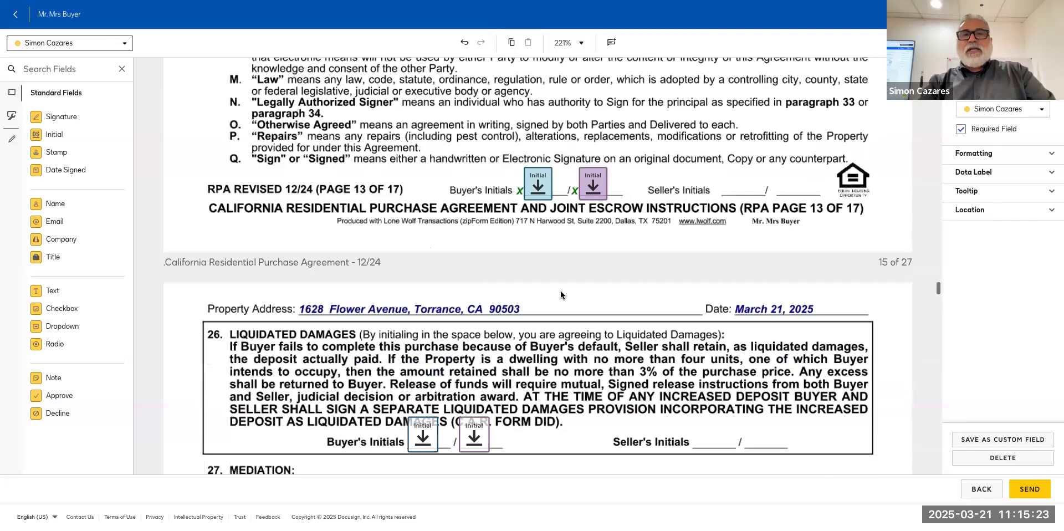
scroll(425, 214, down, 1)
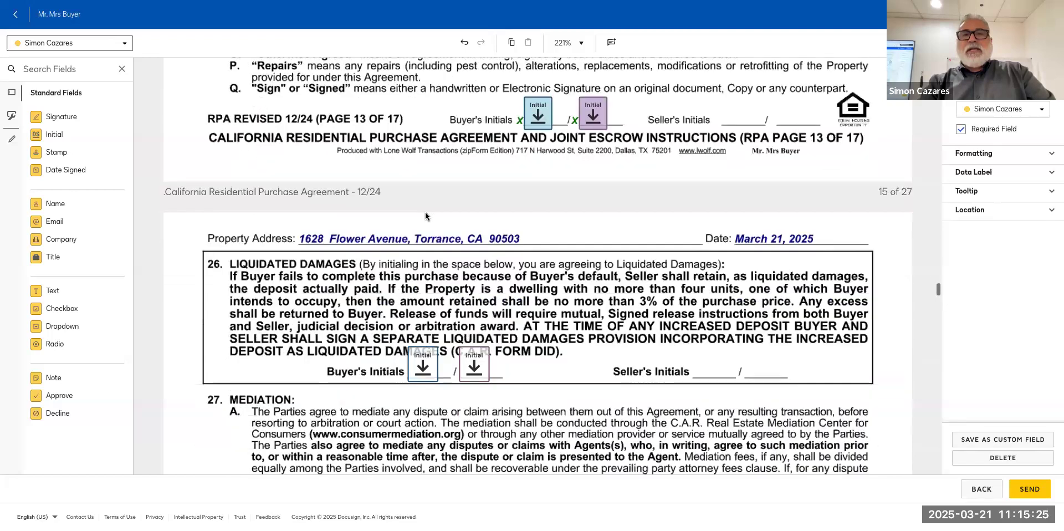
scroll(426, 216, down, 1)
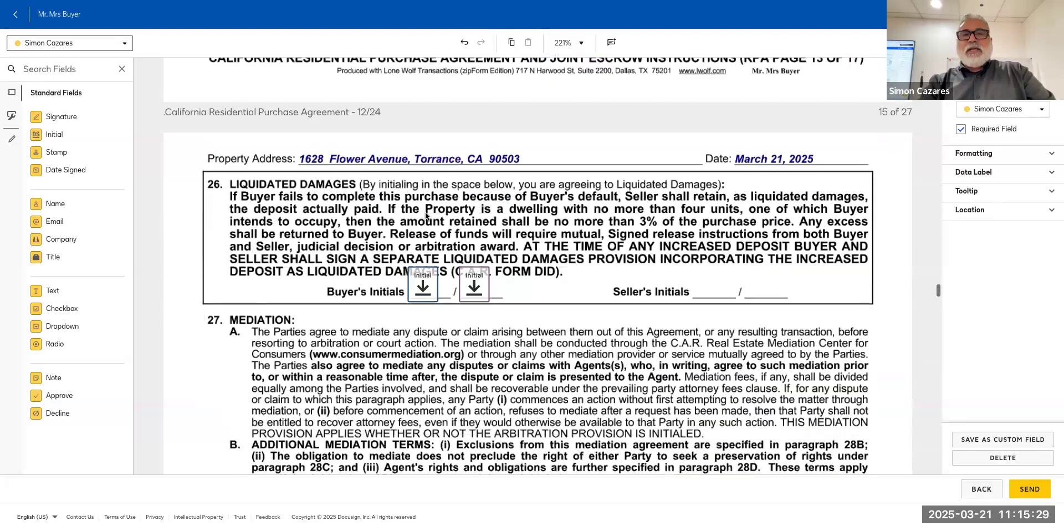
scroll(425, 215, down, 1)
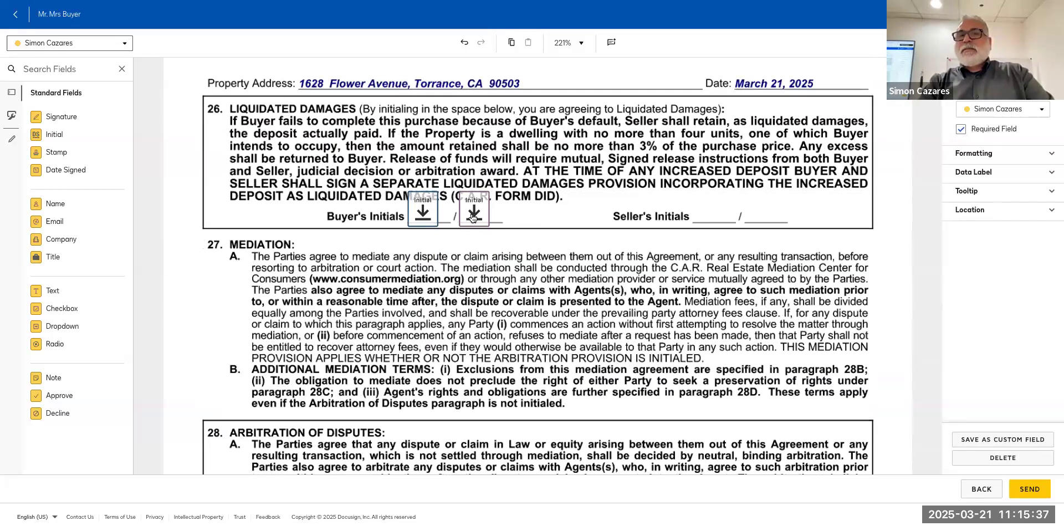
Switch both paragraph 26 buyer initial fields to optional.
click(965, 135)
click(474, 209)
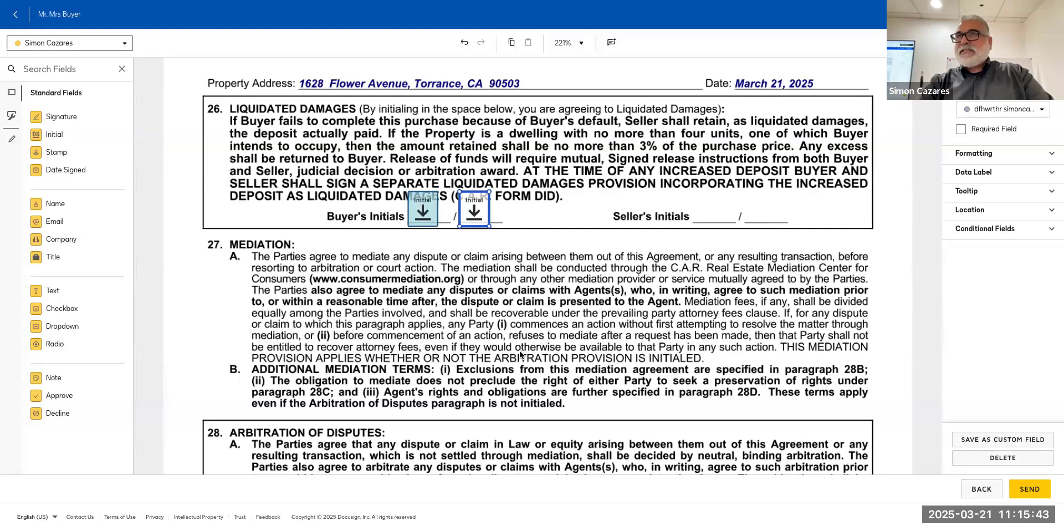
scroll(520, 354, down, 1)
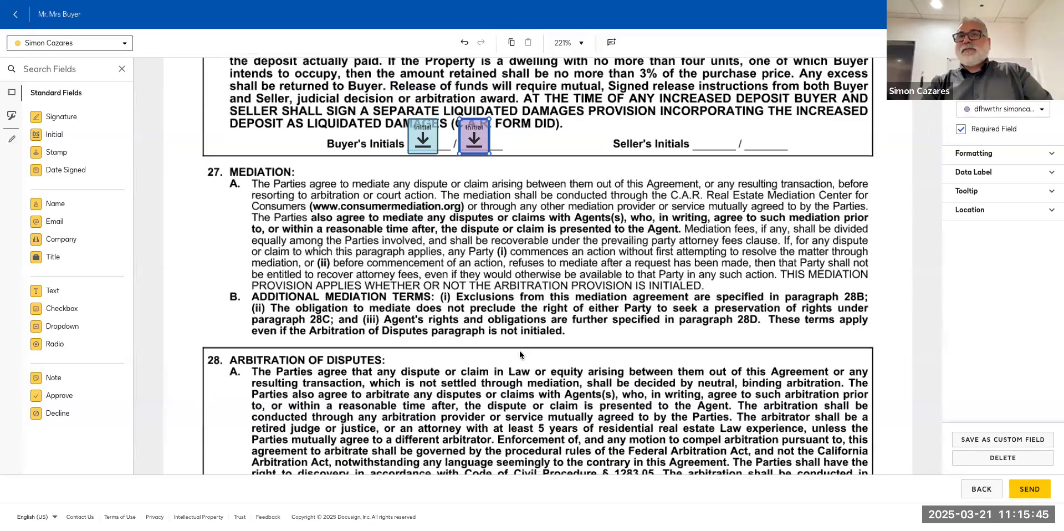
scroll(556, 300, up, 1)
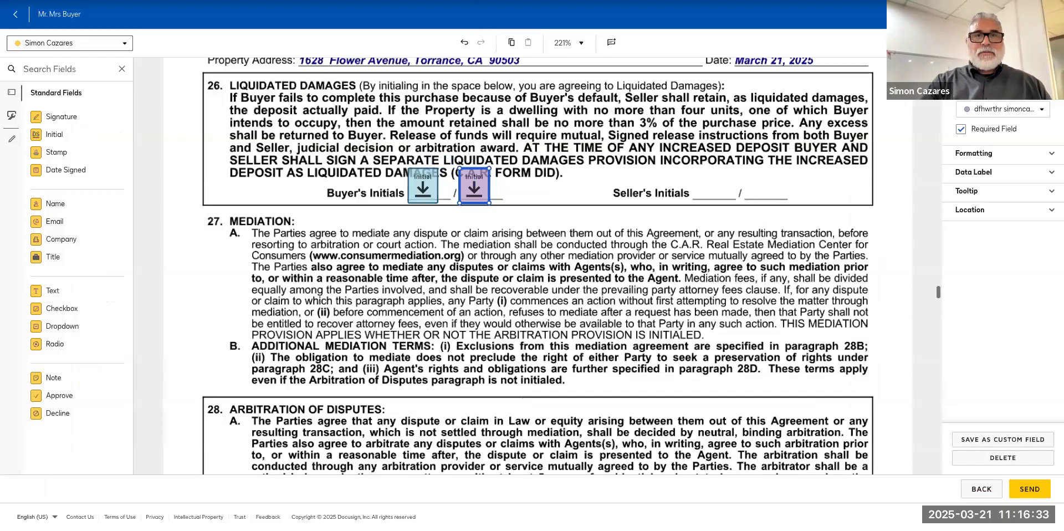
click(422, 190)
scroll(423, 190, up, 5)
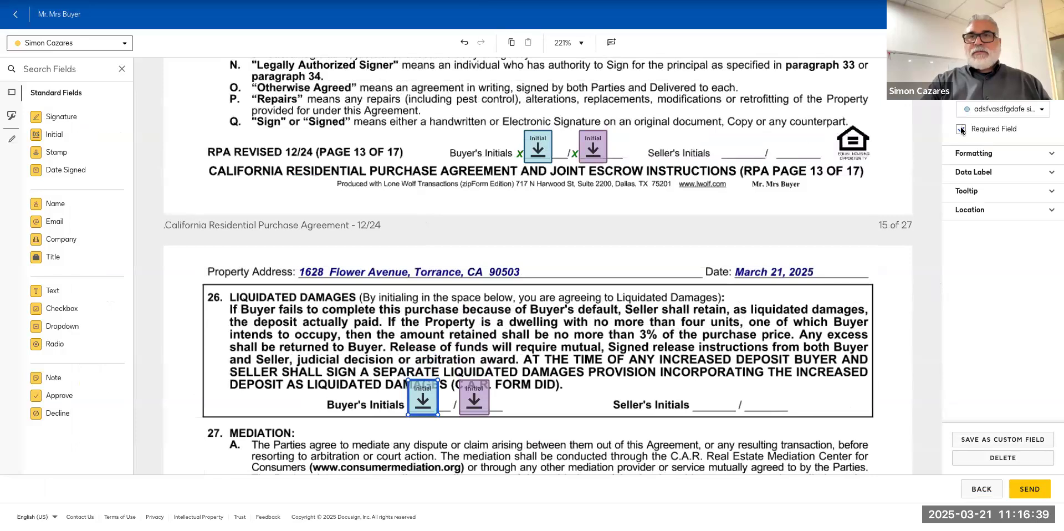
click(961, 130)
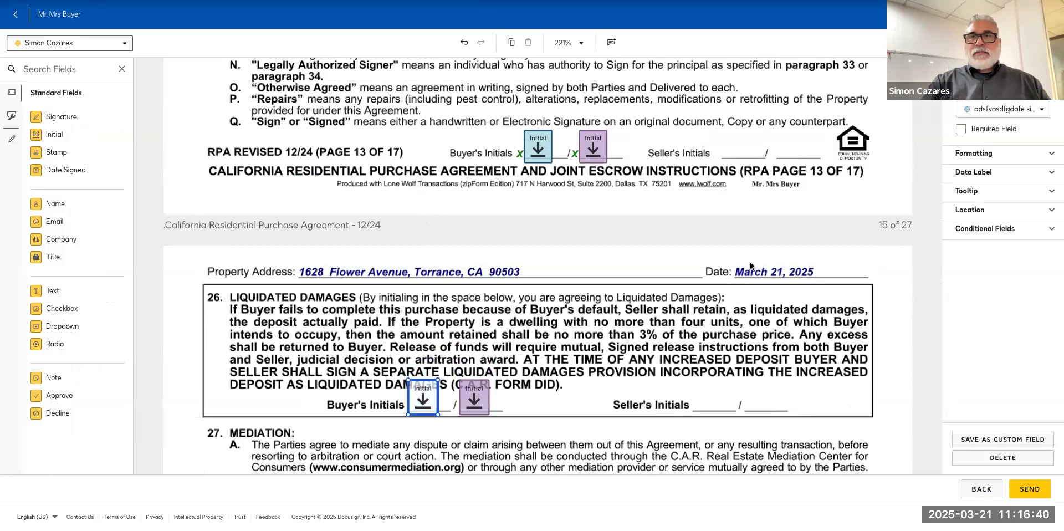
click(470, 402)
click(961, 129)
scroll(540, 313, up, 2)
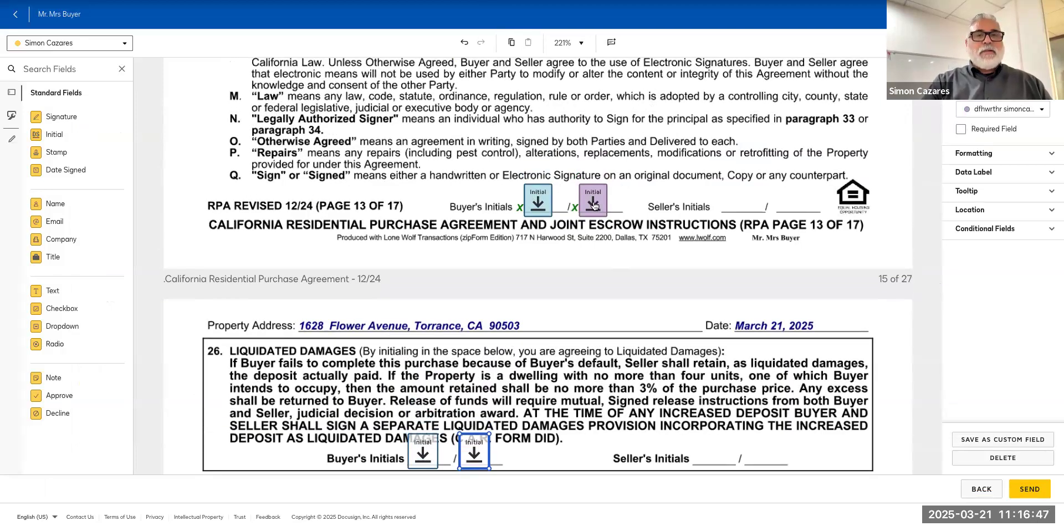
scroll(593, 205, down, 3)
scroll(358, 226, down, 5)
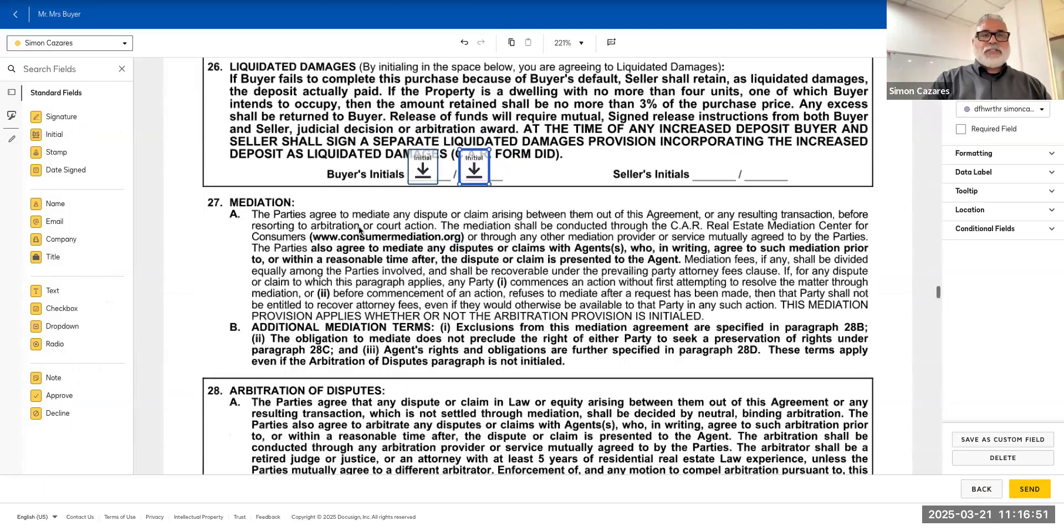
scroll(358, 226, down, 3)
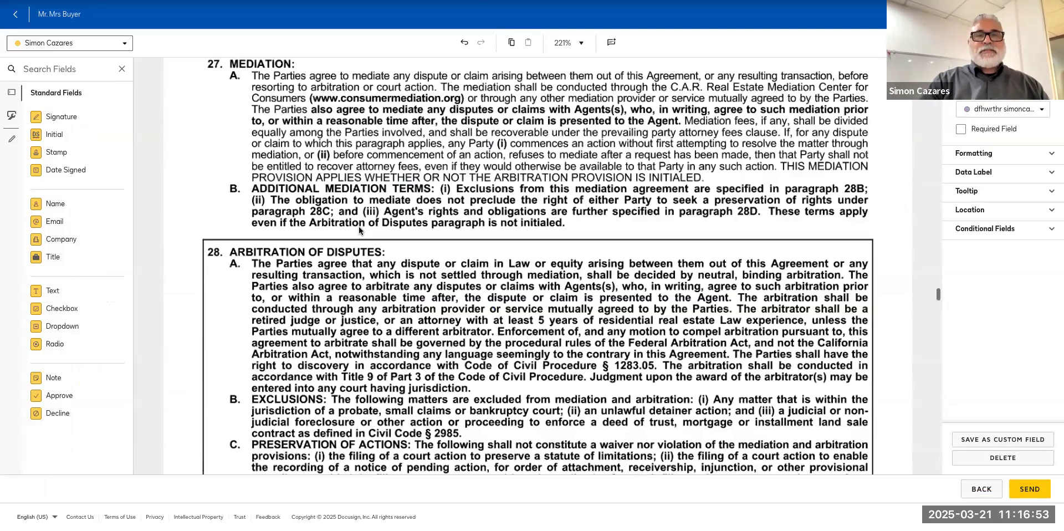
scroll(358, 226, up, 6)
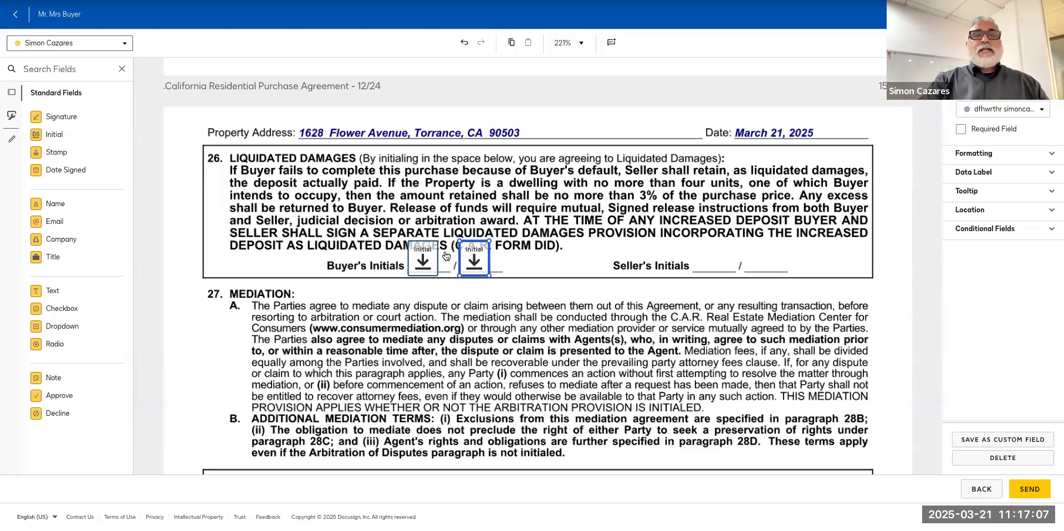
Tick Required Field on the first and second buyer initial fields in paragraph 26.
click(413, 267)
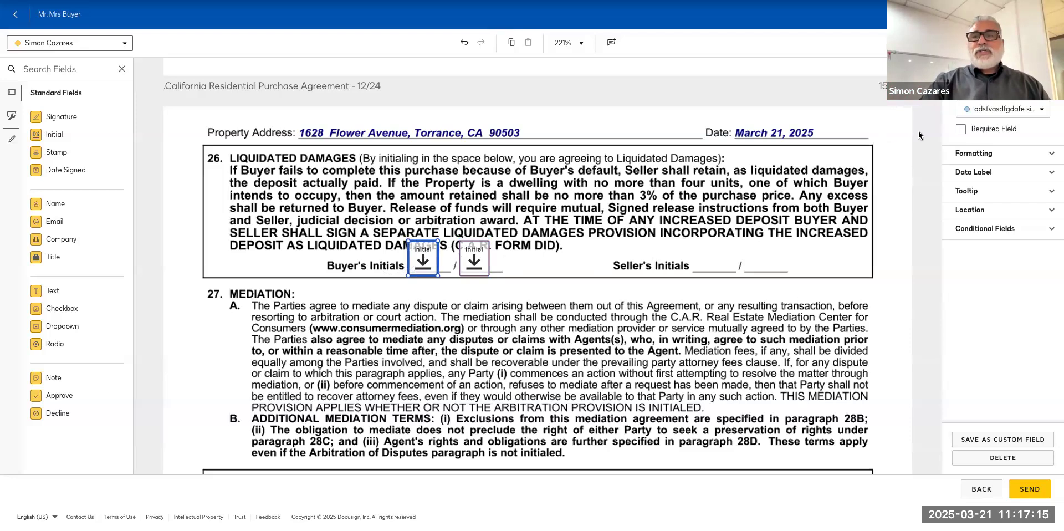
click(962, 130)
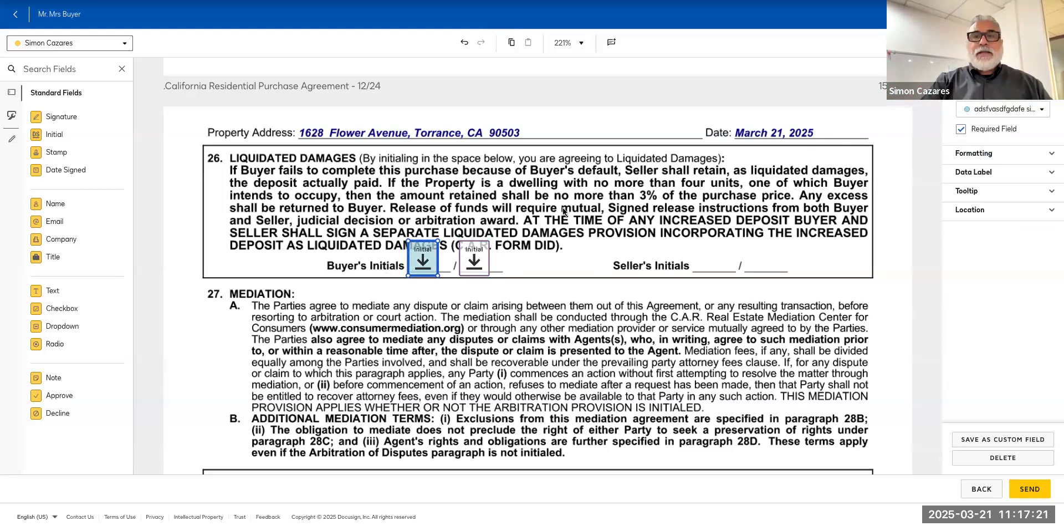
click(478, 259)
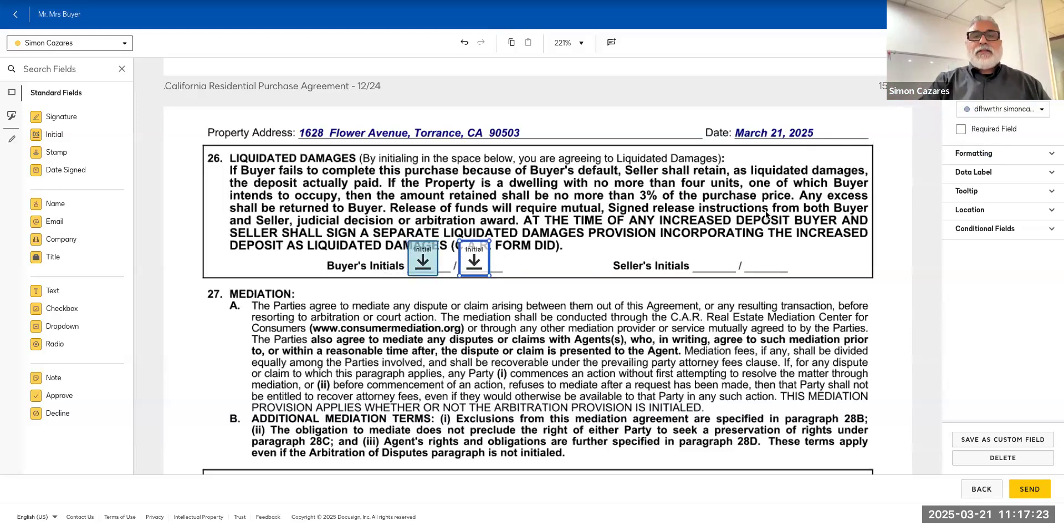
click(961, 128)
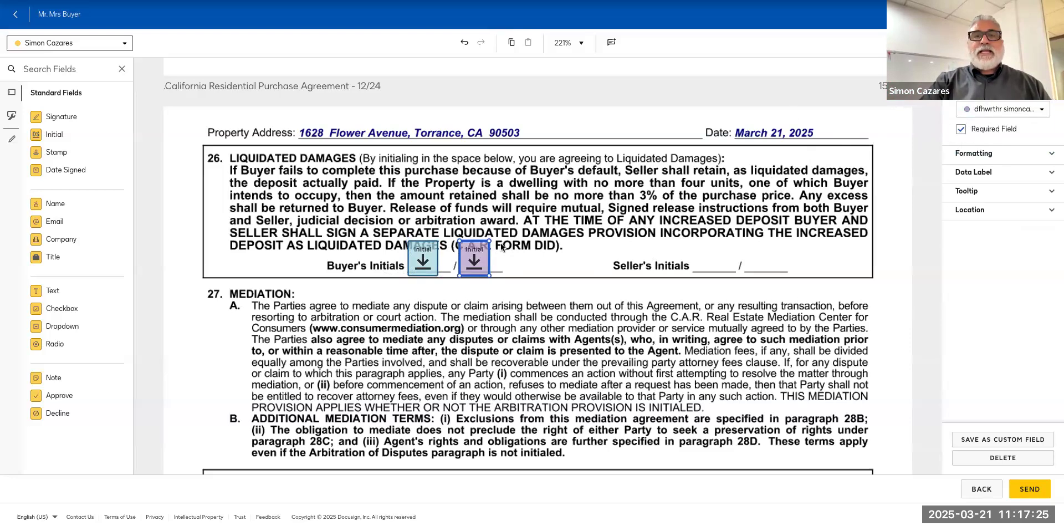
scroll(494, 279, down, 2)
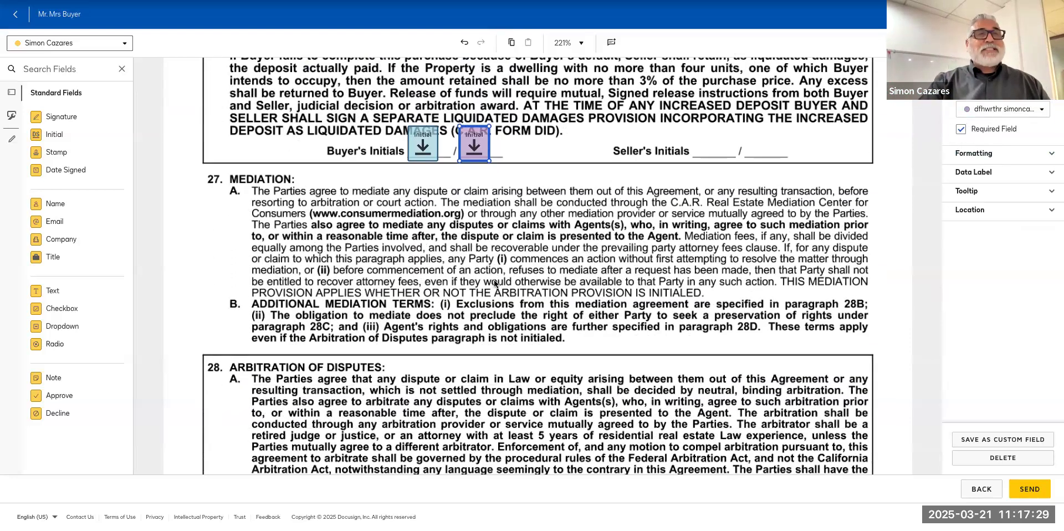
scroll(494, 279, up, 1)
scroll(494, 279, up, 1)
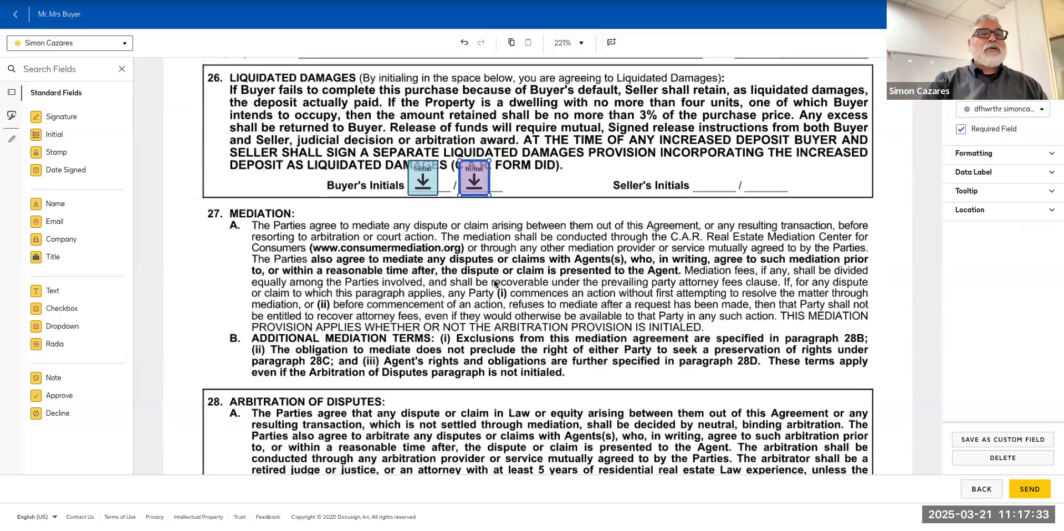
scroll(494, 280, down, 5)
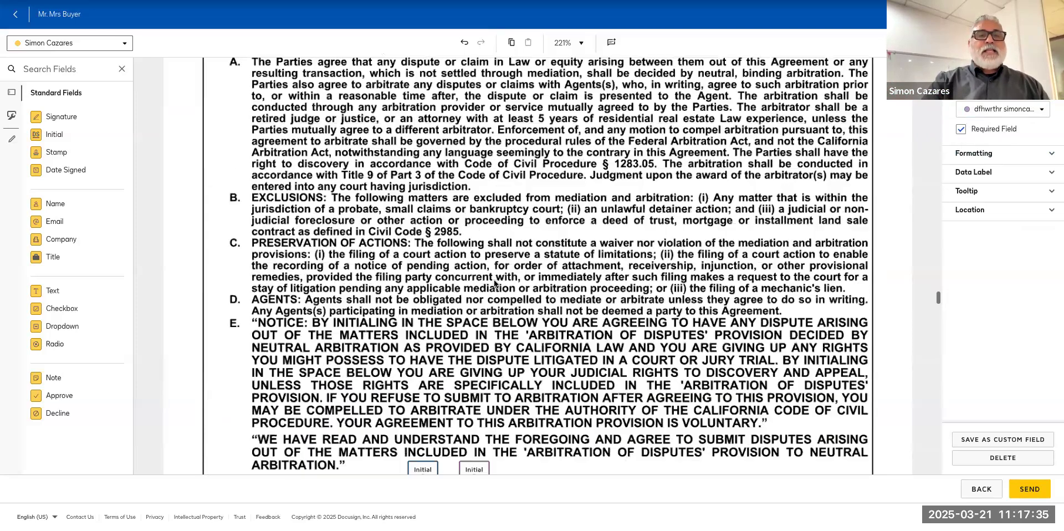
scroll(495, 283, up, 1)
scroll(457, 317, down, 3)
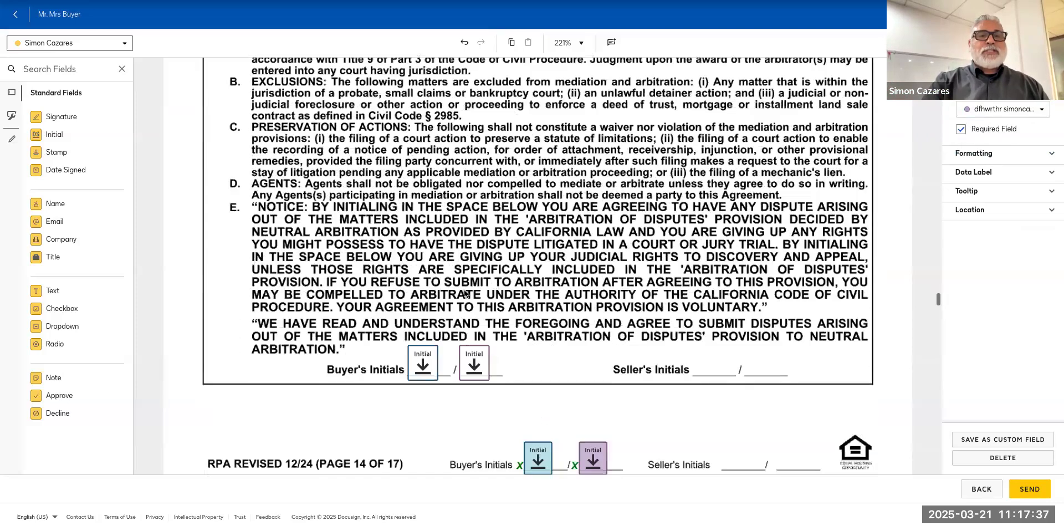
click(420, 352)
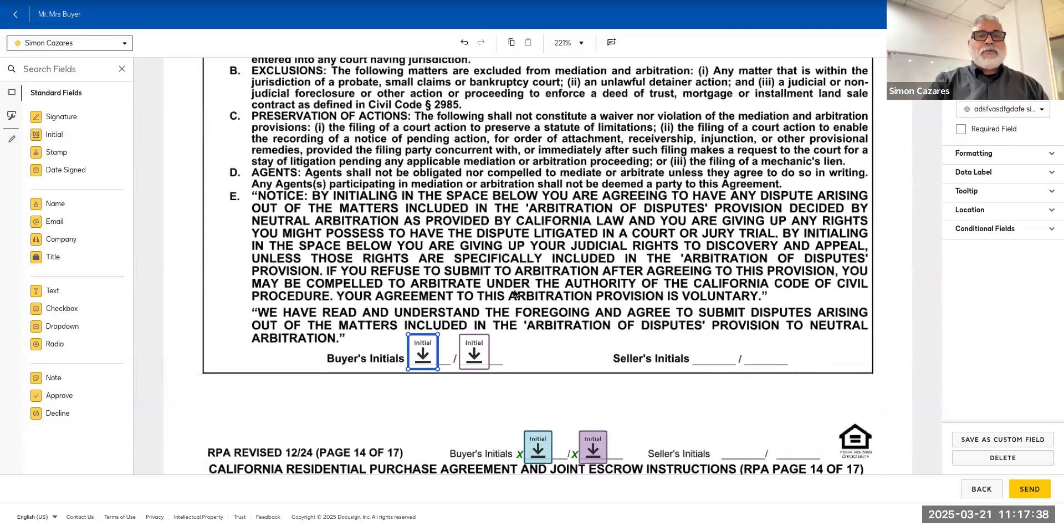
click(961, 131)
click(475, 348)
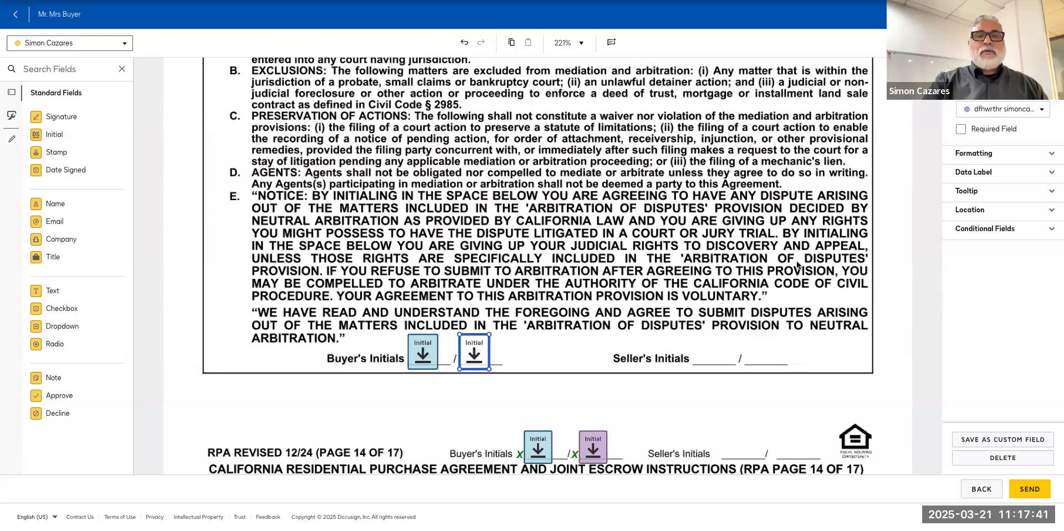
click(961, 130)
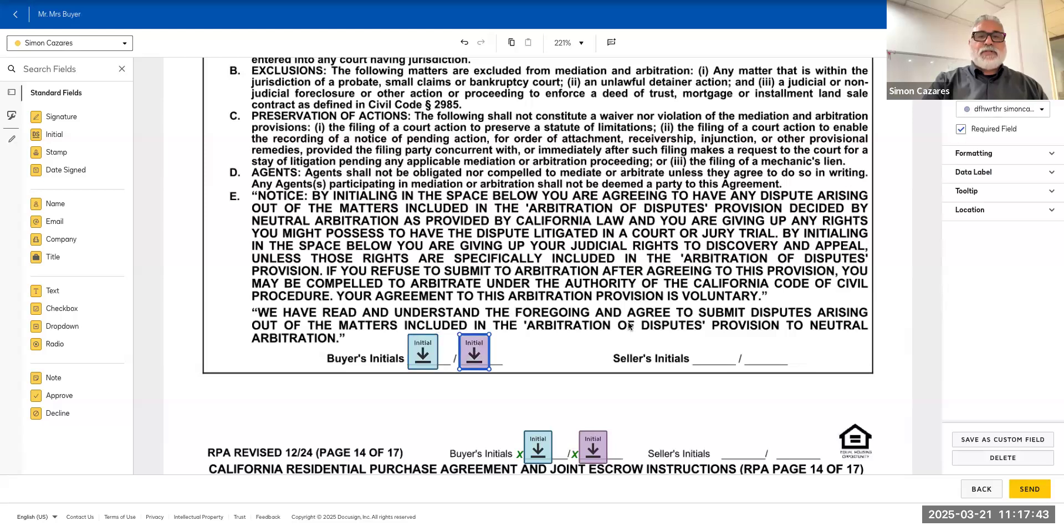
scroll(630, 326, down, 2)
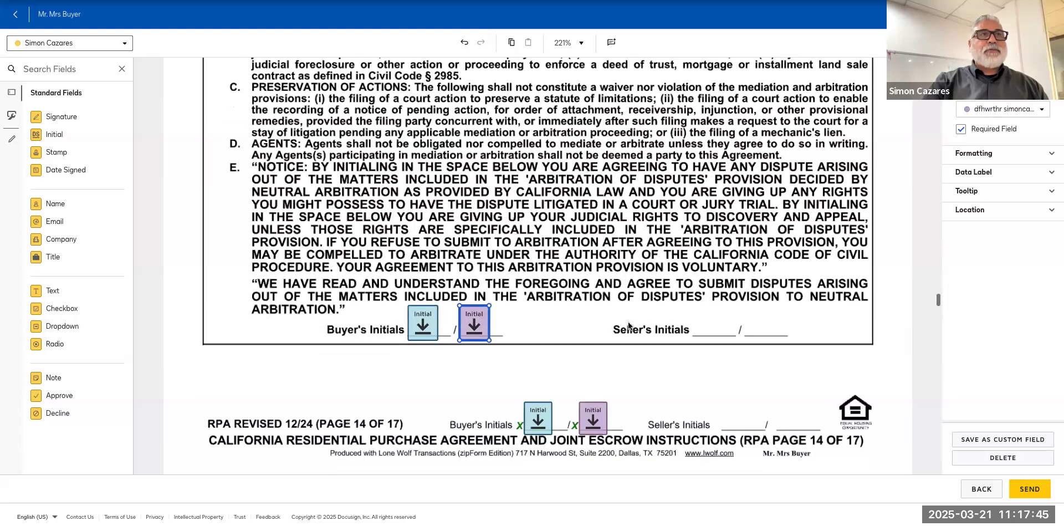
scroll(628, 326, down, 1)
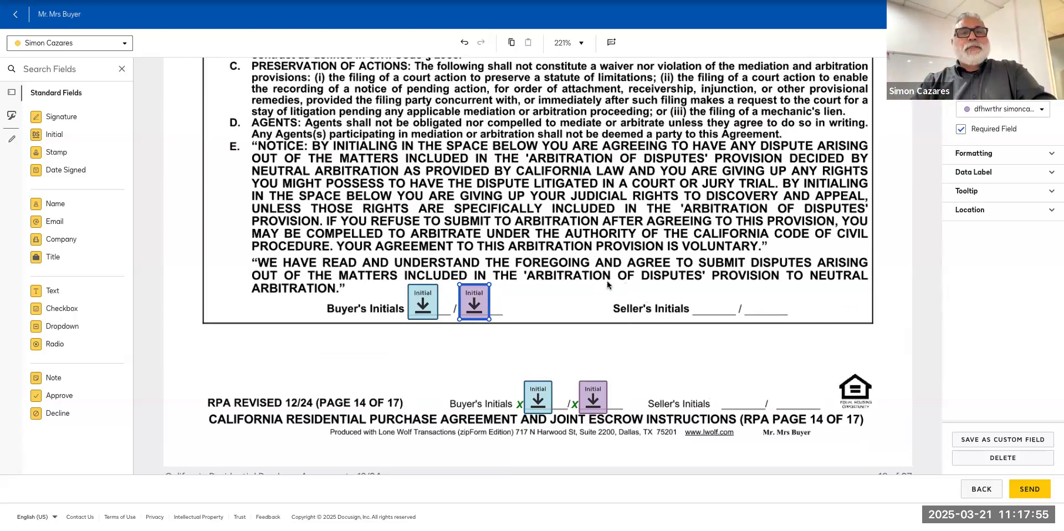
scroll(610, 297, up, 1)
scroll(611, 297, down, 1)
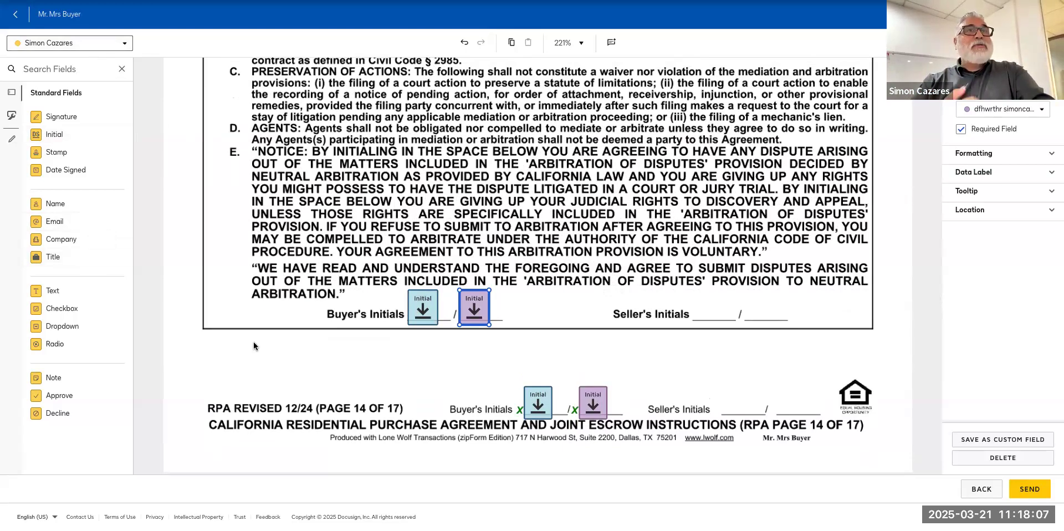
click(423, 308)
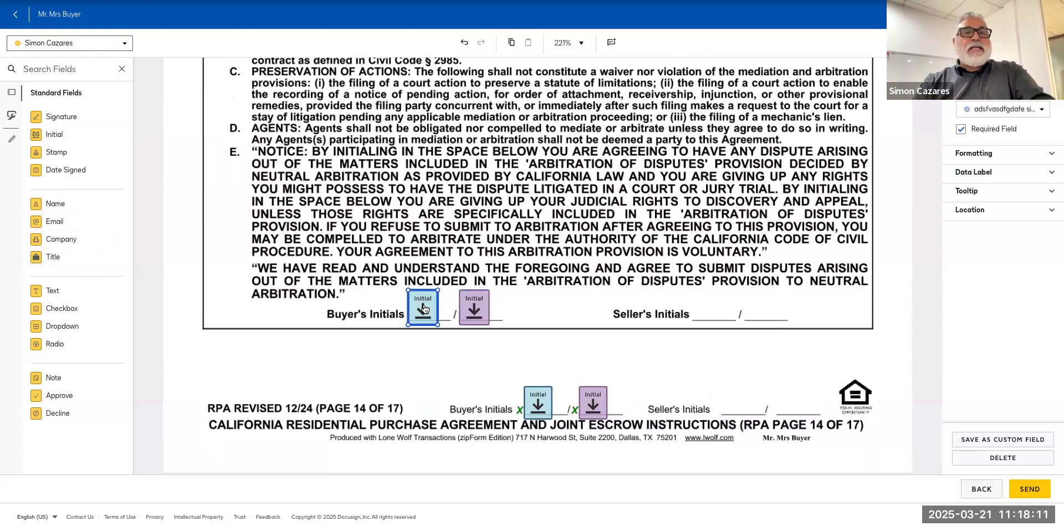
click(89, 44)
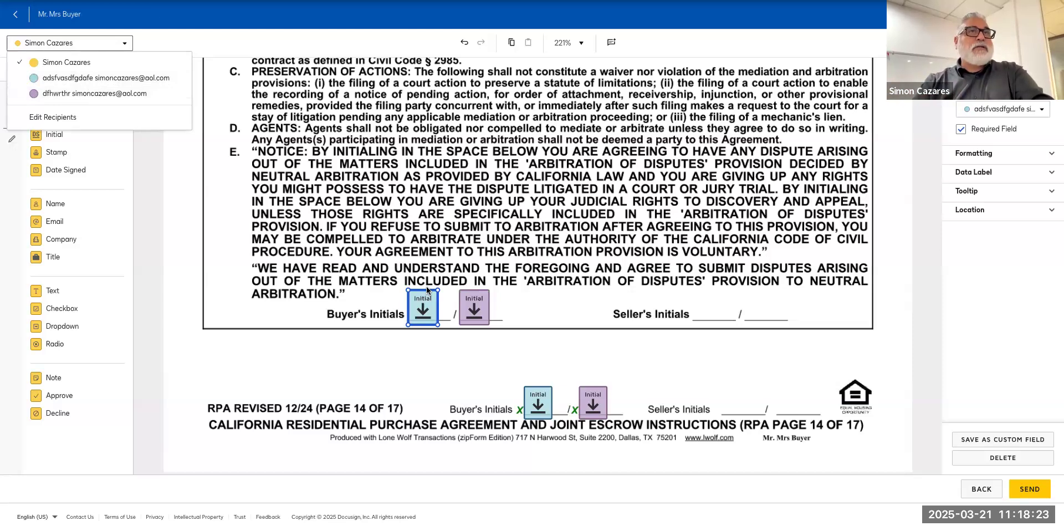
click(575, 237)
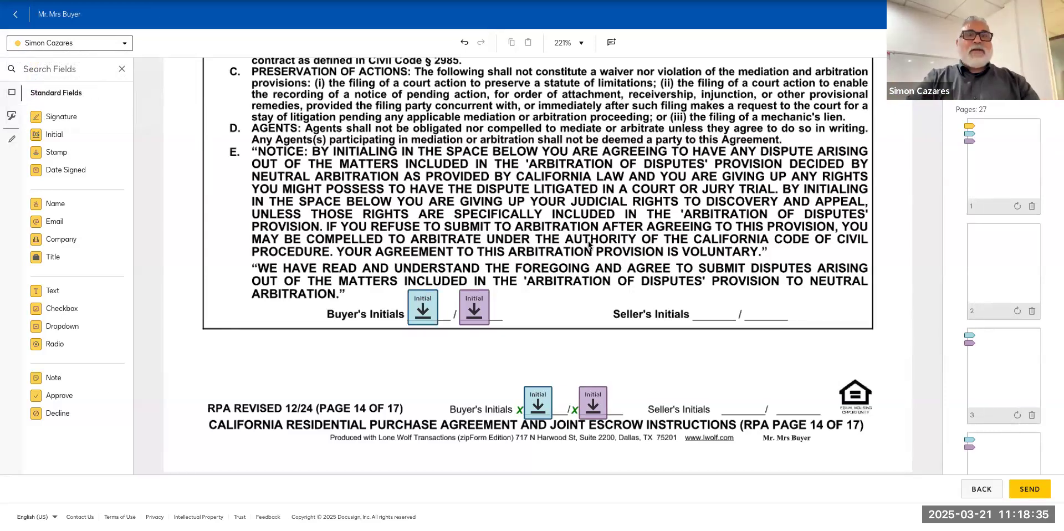
scroll(589, 245, down, 3)
scroll(589, 245, up, 5)
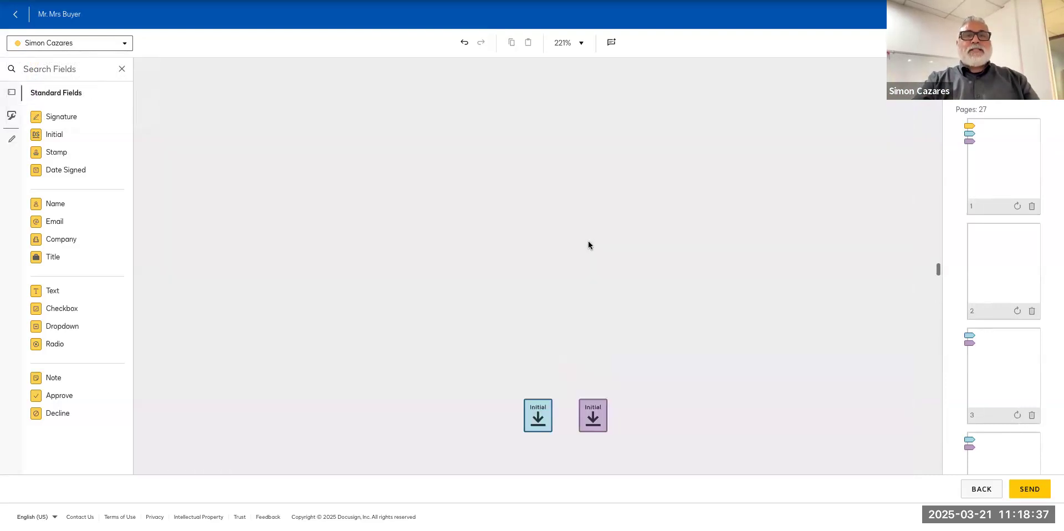
scroll(589, 244, up, 3)
scroll(589, 245, up, 4)
scroll(589, 245, down, 3)
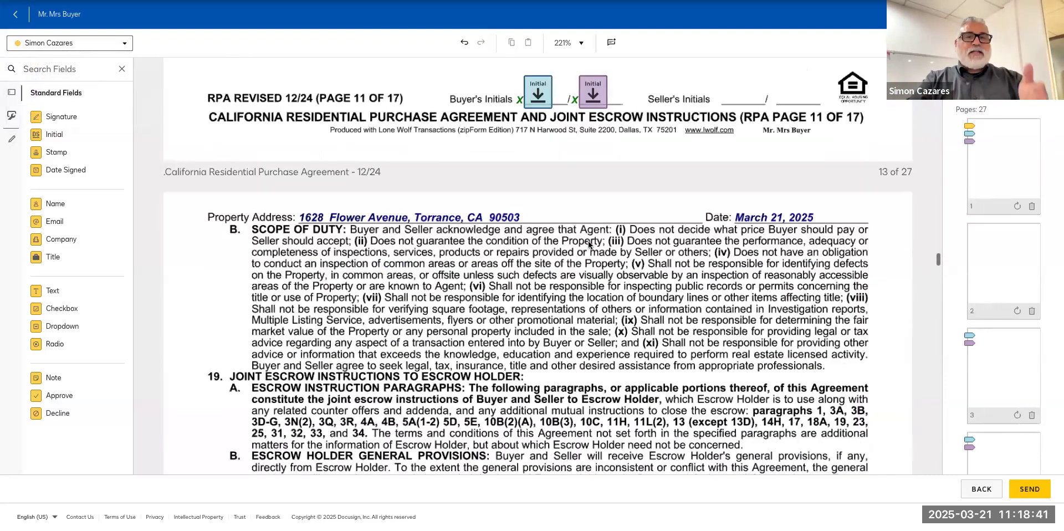
scroll(589, 245, down, 5)
scroll(589, 244, down, 6)
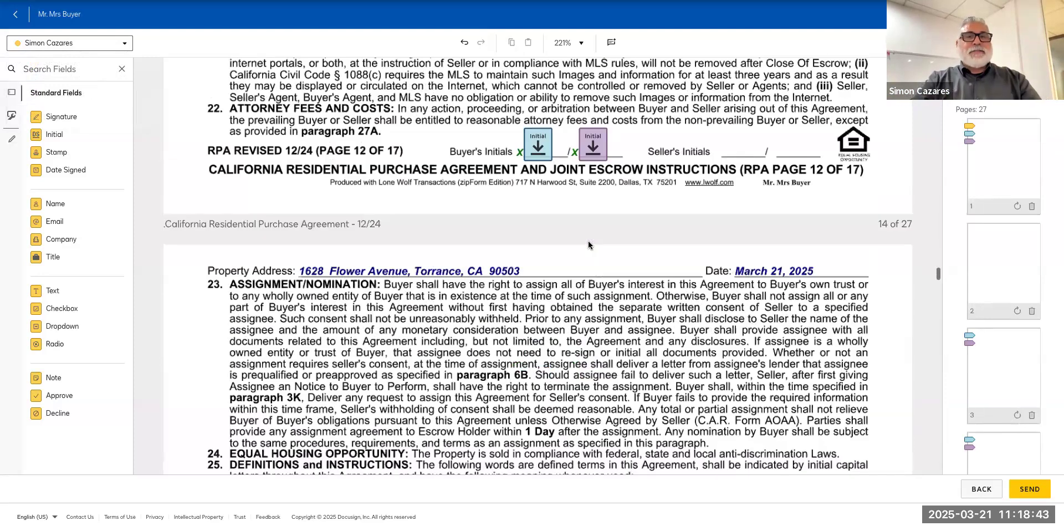
scroll(589, 245, down, 5)
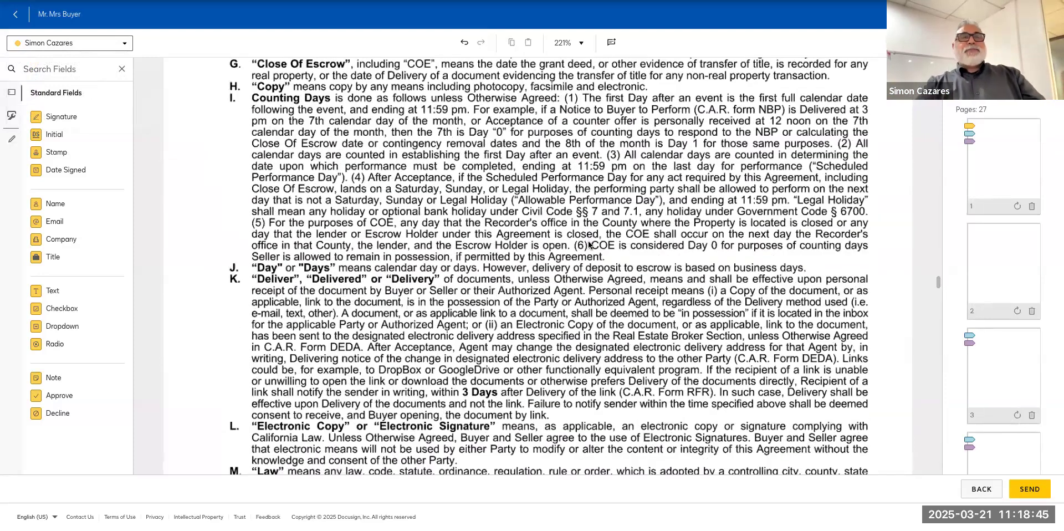
scroll(589, 245, up, 5)
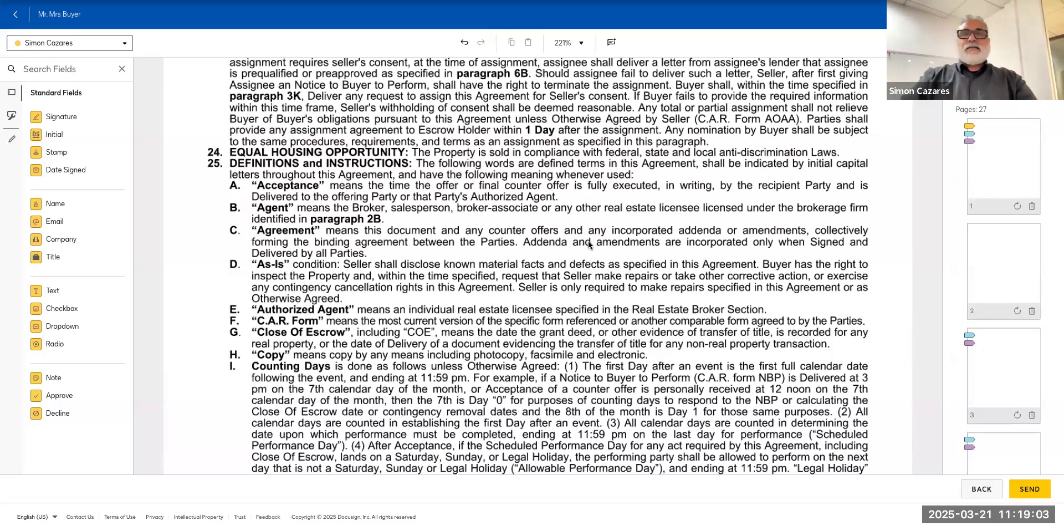
scroll(587, 241, down, 15)
scroll(589, 245, down, 3)
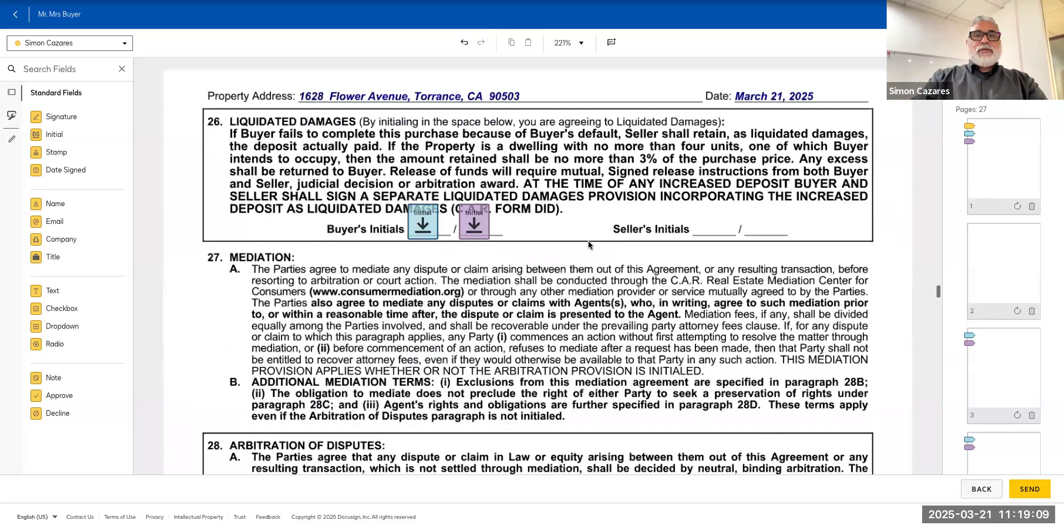
scroll(589, 246, down, 2)
scroll(588, 245, down, 8)
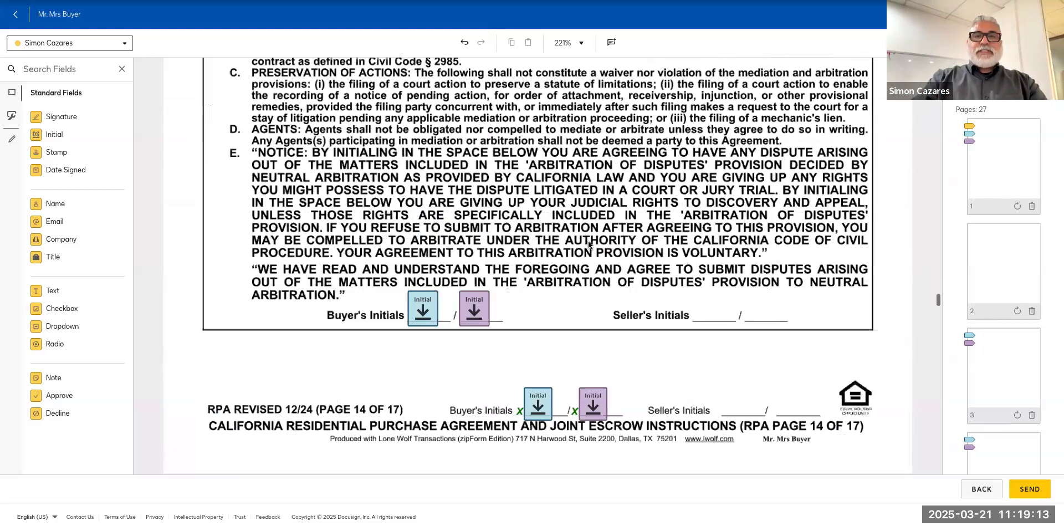
scroll(589, 246, down, 10)
scroll(588, 244, down, 3)
scroll(589, 244, down, 5)
scroll(589, 245, down, 7)
scroll(589, 245, down, 8)
scroll(589, 245, down, 10)
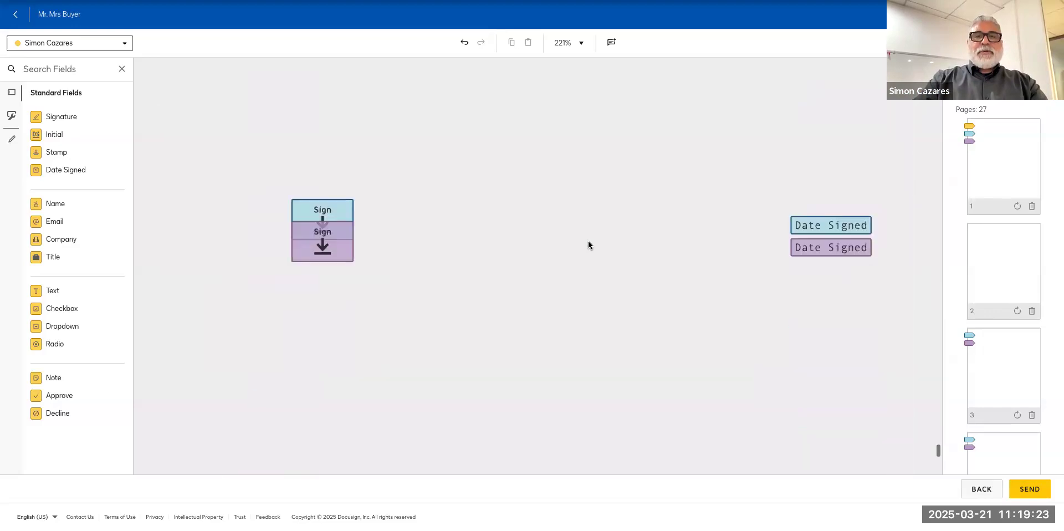
scroll(589, 245, down, 15)
scroll(589, 245, up, 10)
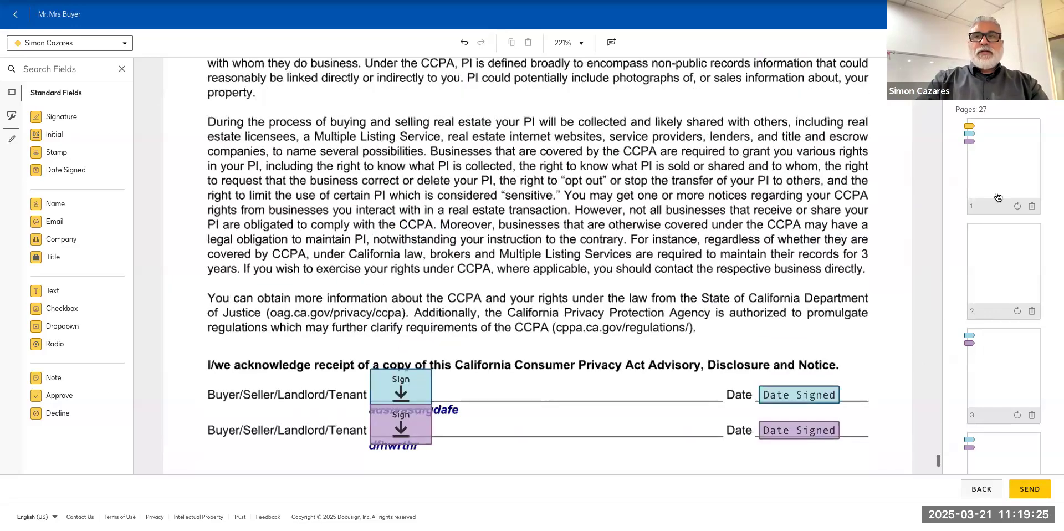
Send the envelope and sign each required field, including the brokers section and page 22, skipping login.
click(1030, 488)
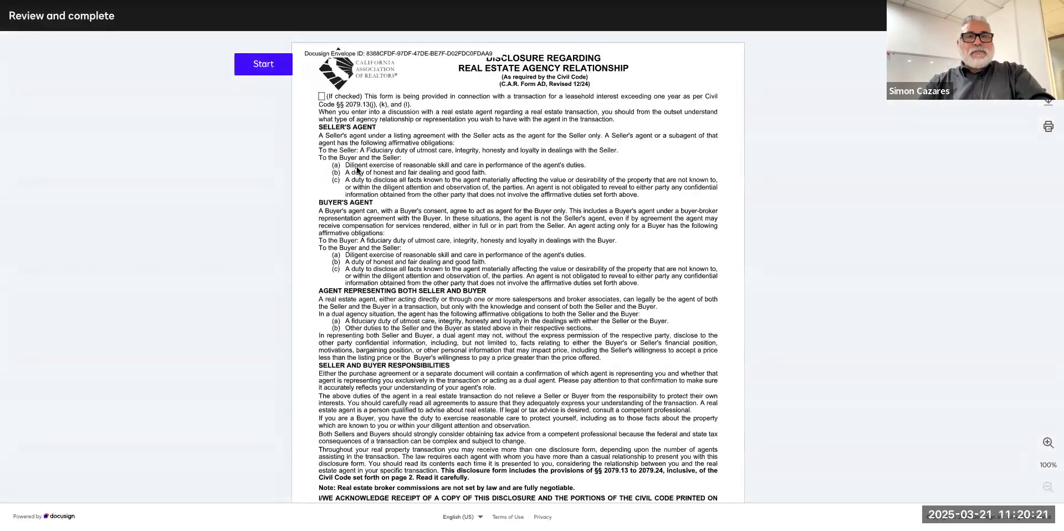
click(263, 65)
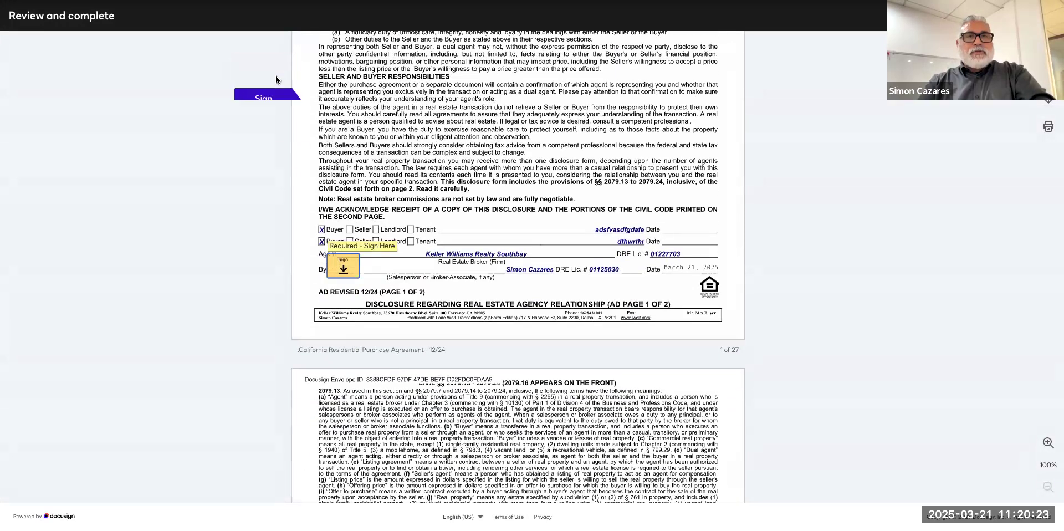
click(348, 268)
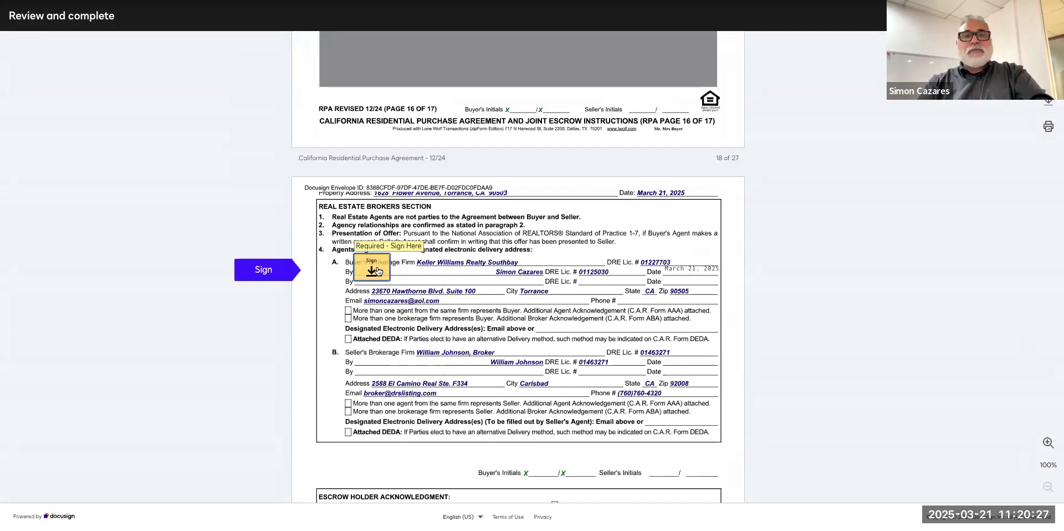
click(377, 271)
click(344, 270)
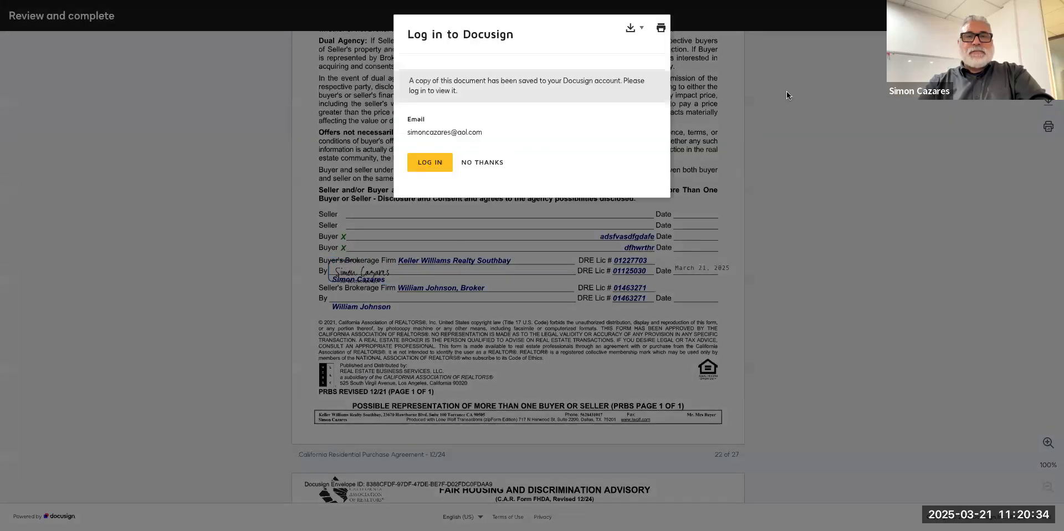
click(487, 163)
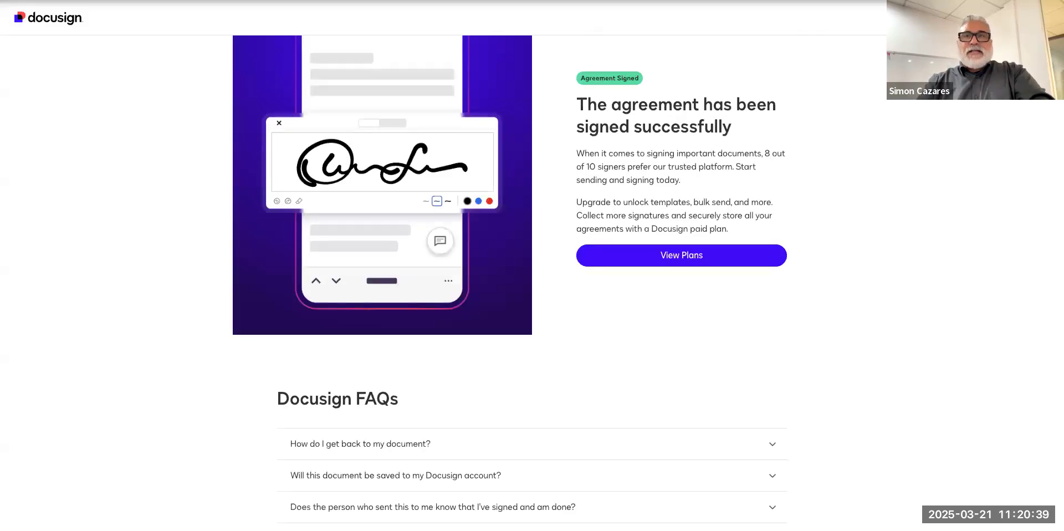
key(ctrl+Tab)
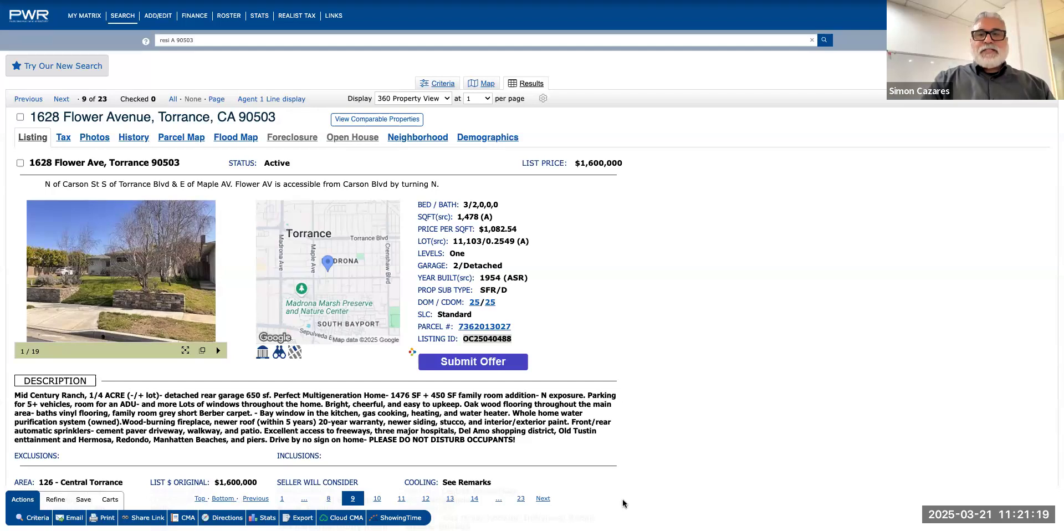
Move past the Docusign session-ended page and RPR property report to the transaction's Documents list.
mouse_move(625, 2)
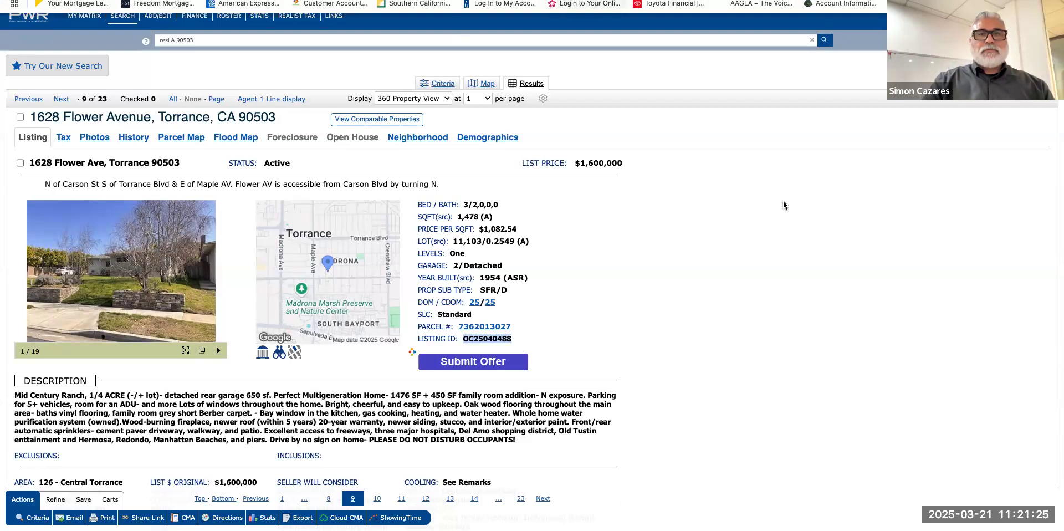
key(ctrl+Tab)
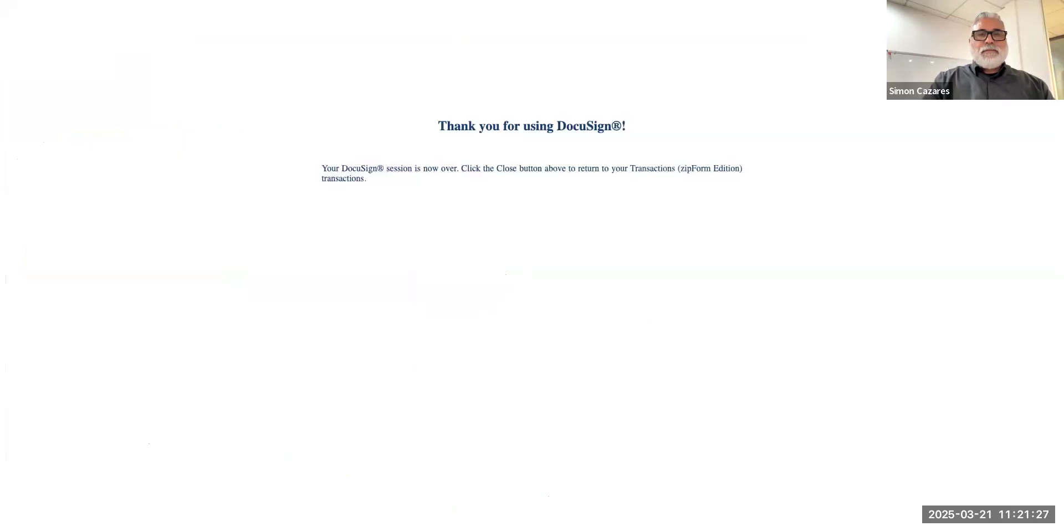
click(305, 2)
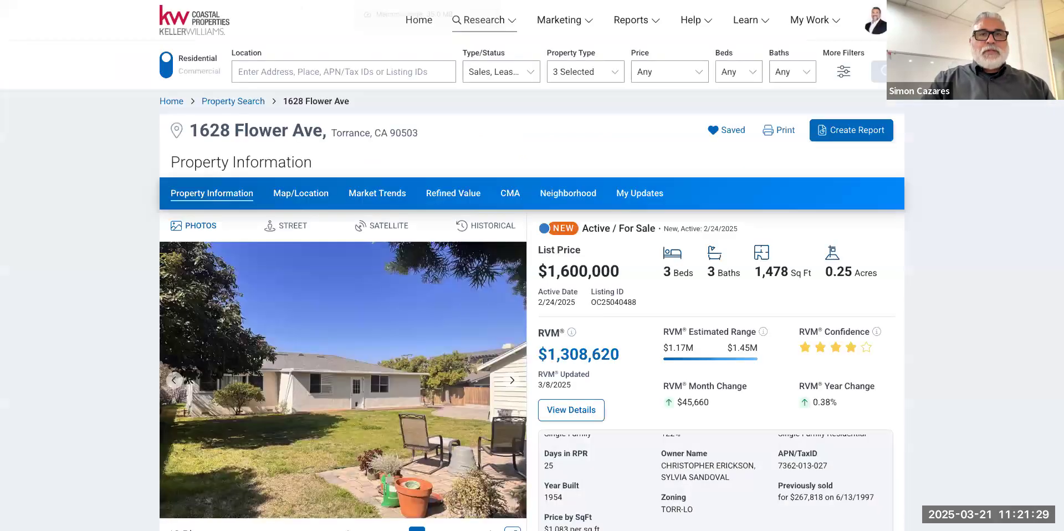
click(144, 2)
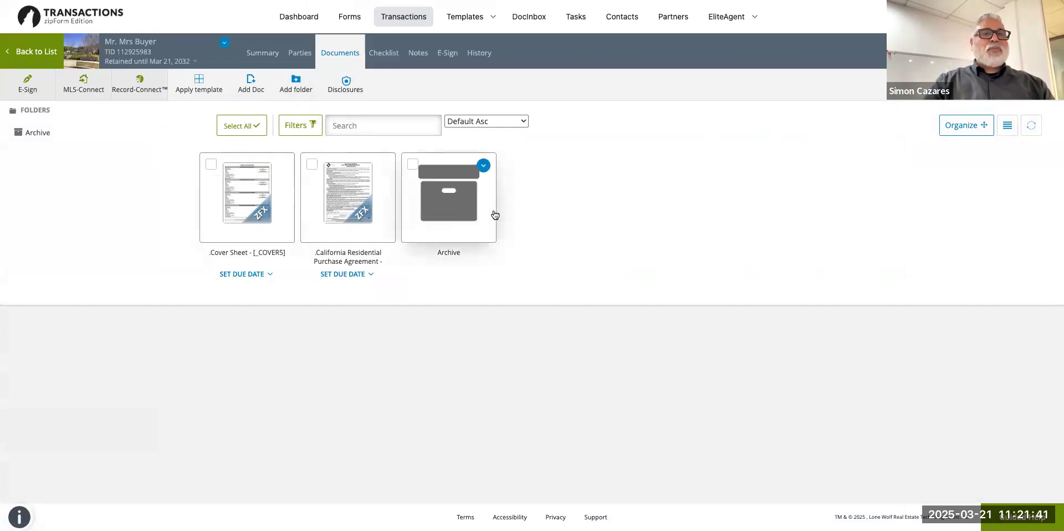
click(385, 59)
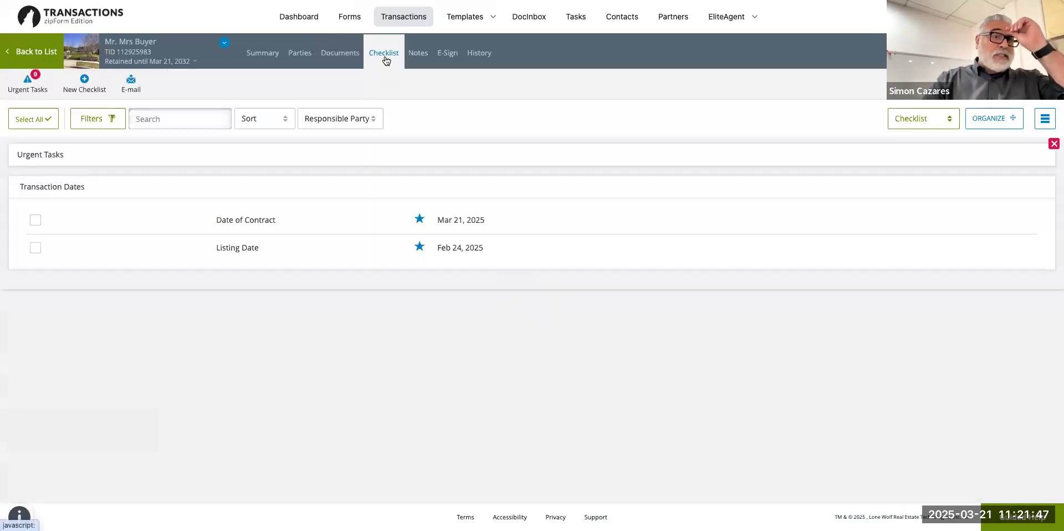
click(78, 82)
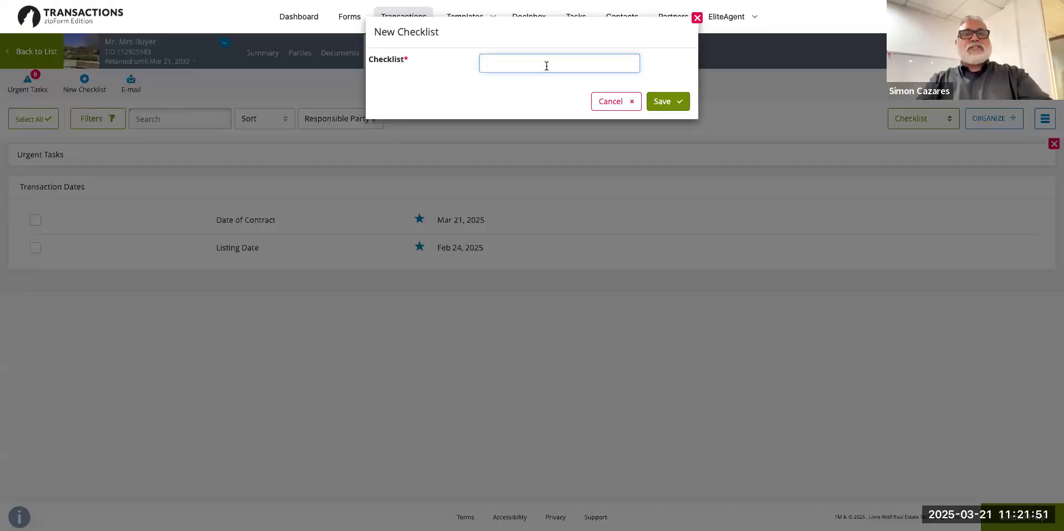
click(616, 103)
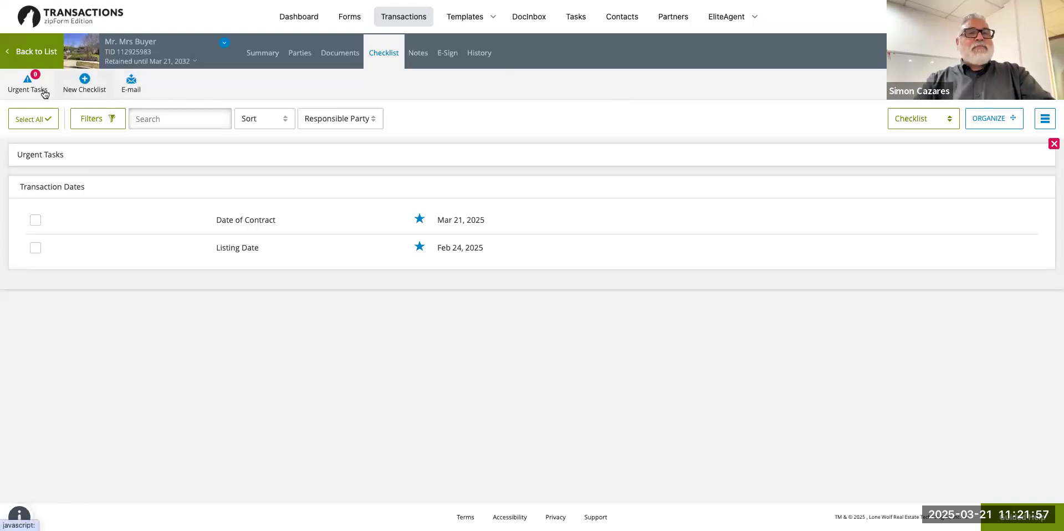
click(123, 88)
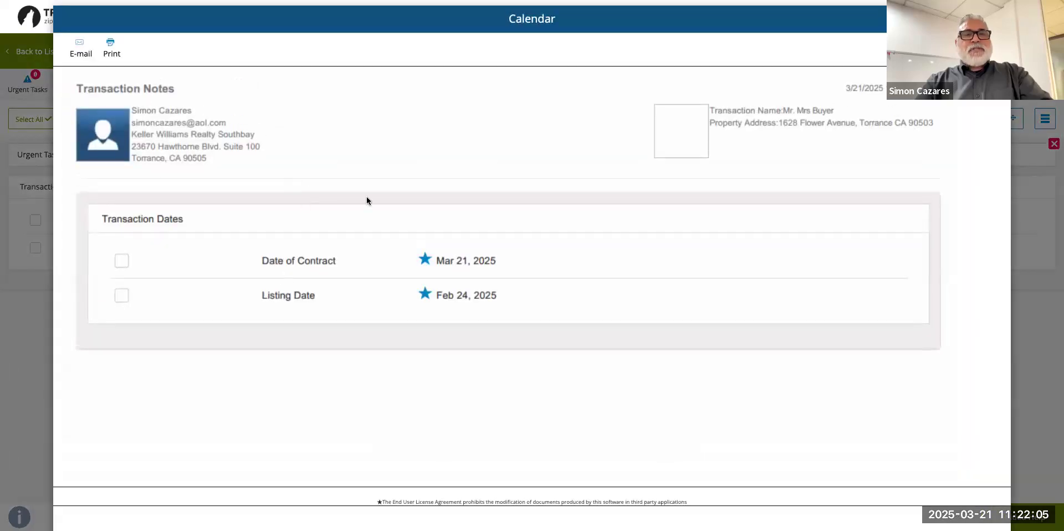
scroll(523, 223, down, 4)
scroll(523, 223, up, 4)
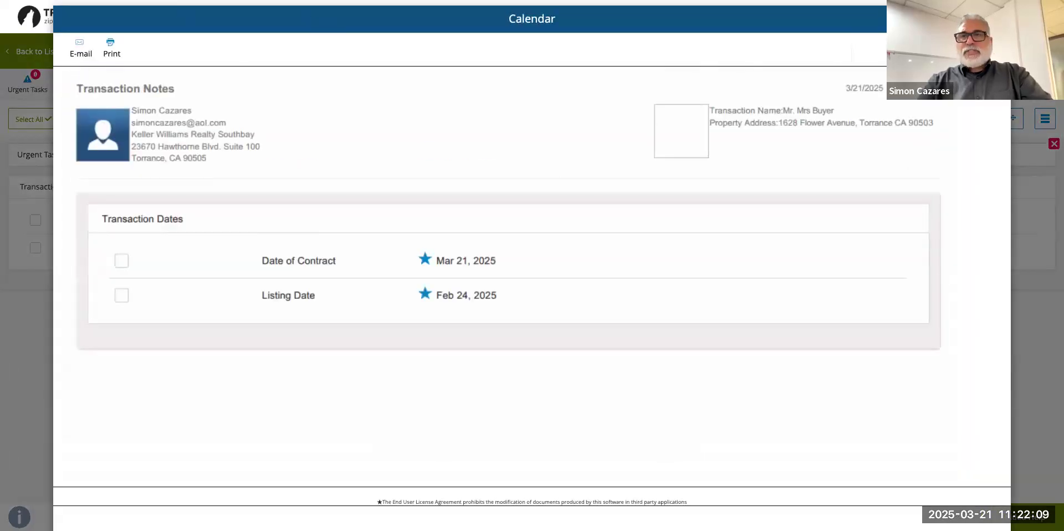
click(997, 19)
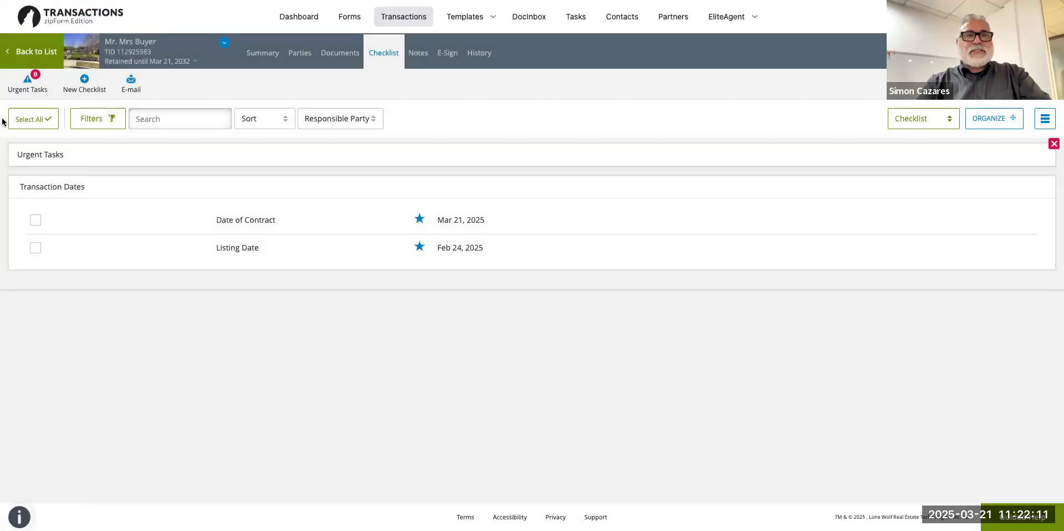
click(339, 58)
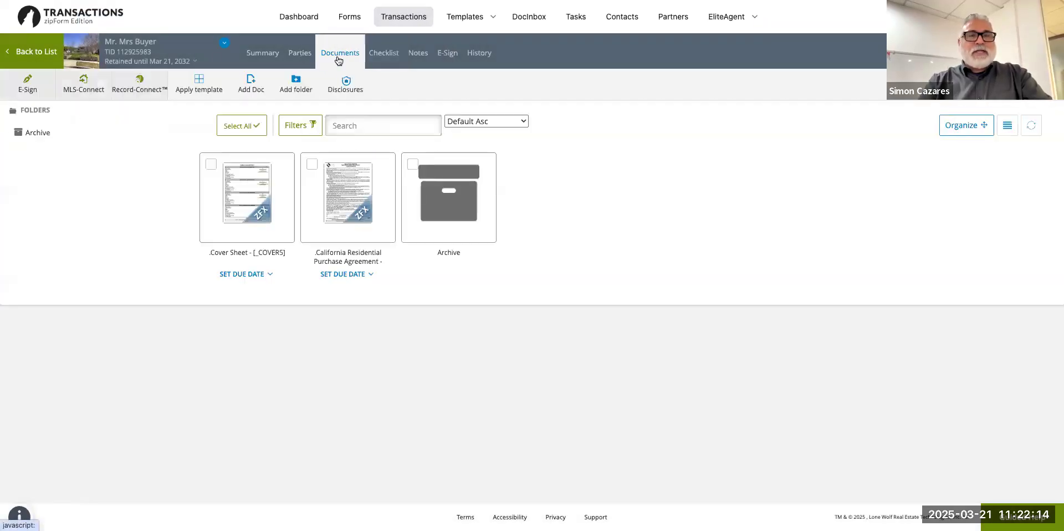
Select the California Residential Purchase Agreement and glance at the Placeholders requirement options.
click(312, 164)
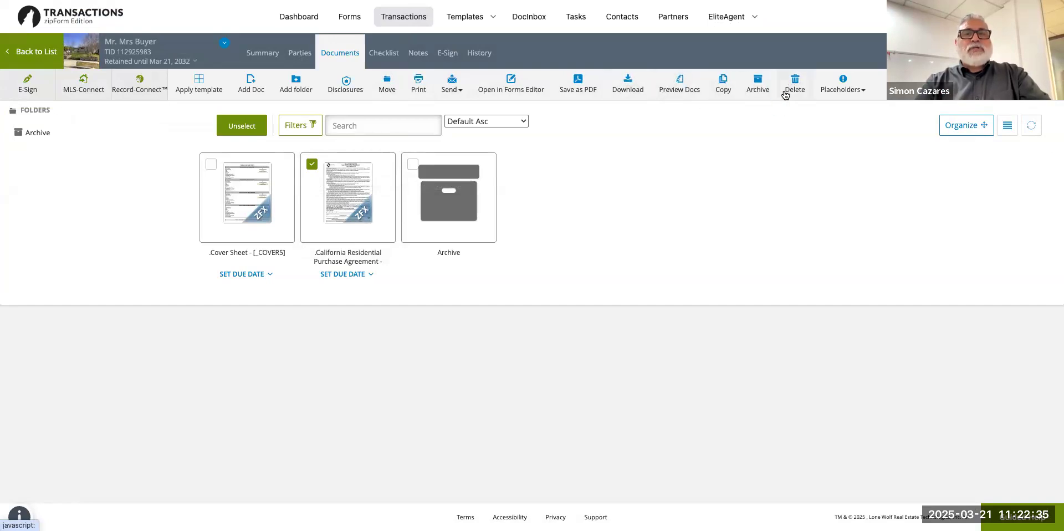
click(844, 99)
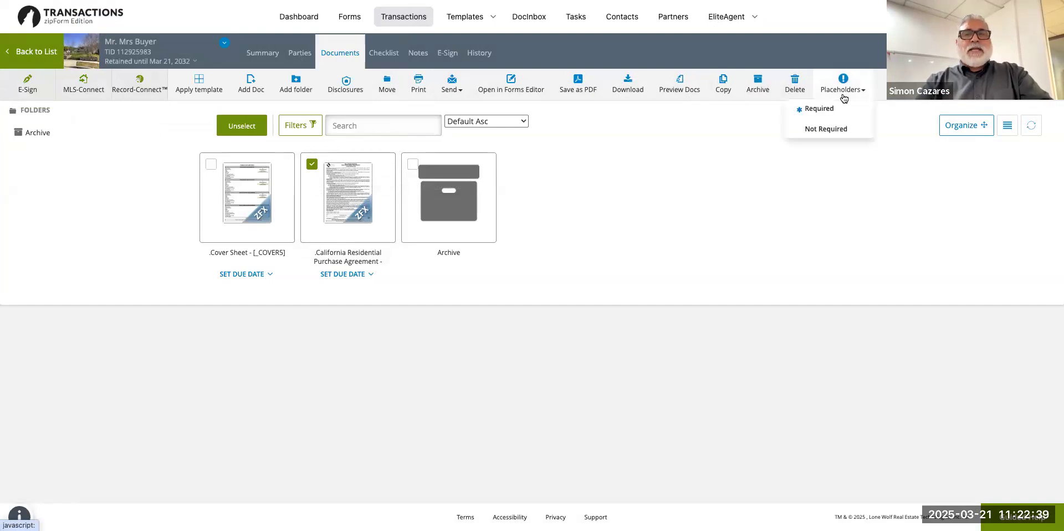
click(756, 135)
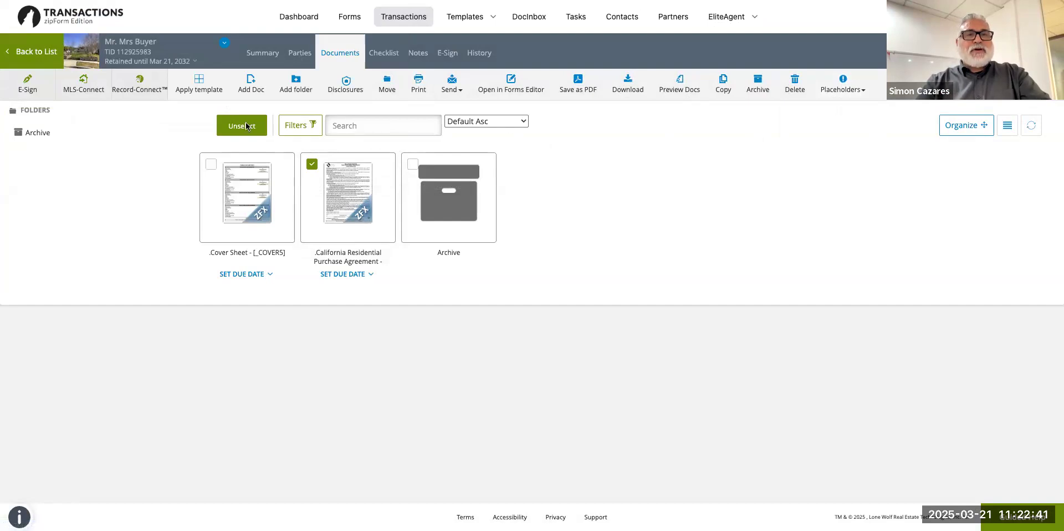
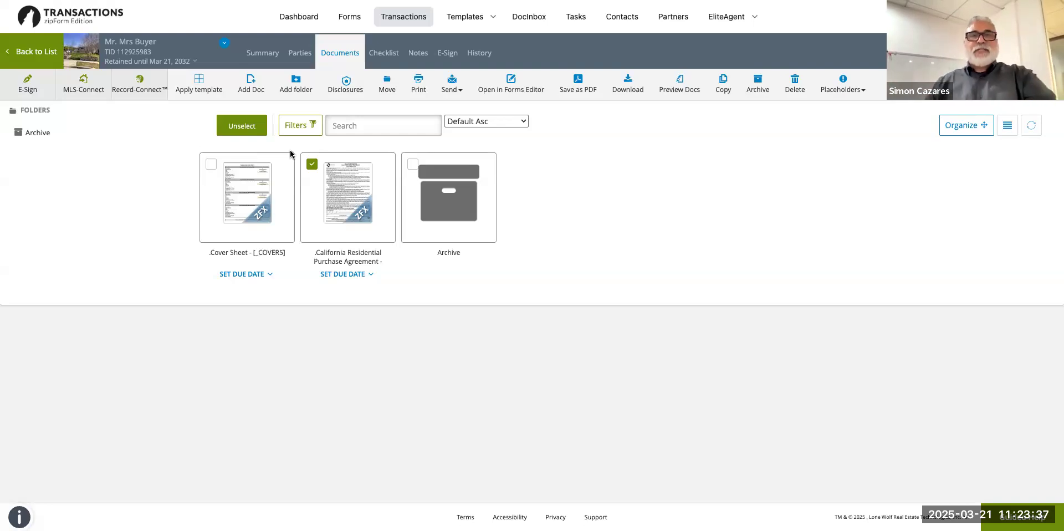
Save the California Residential Purchase Agreement in the transaction as a single forms-only PDF, then open it.
click(581, 82)
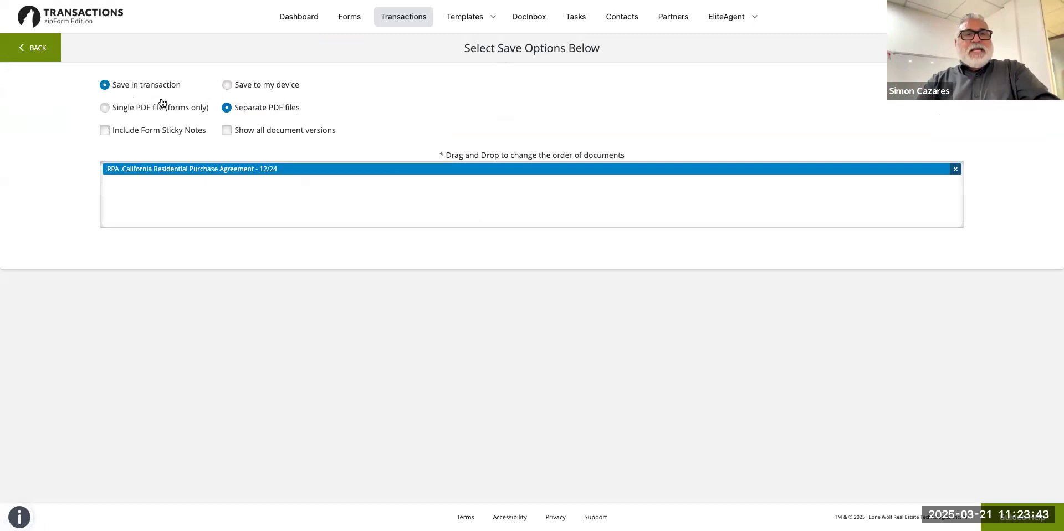
click(104, 108)
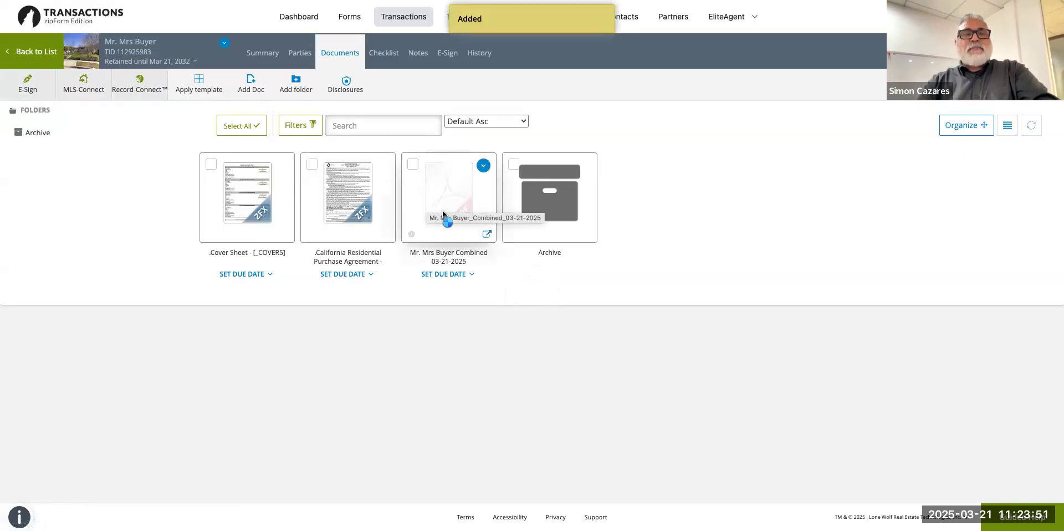
click(443, 215)
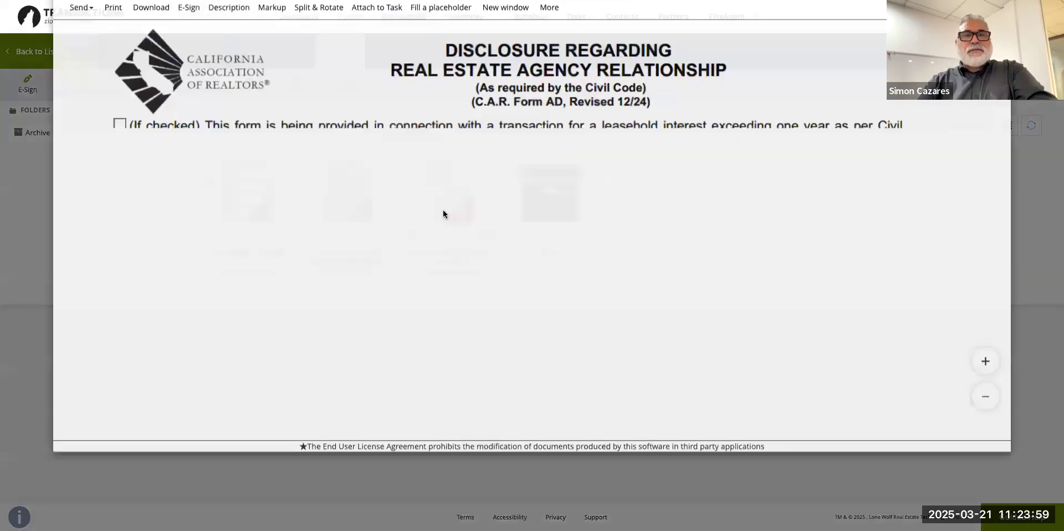
scroll(443, 214, down, 5)
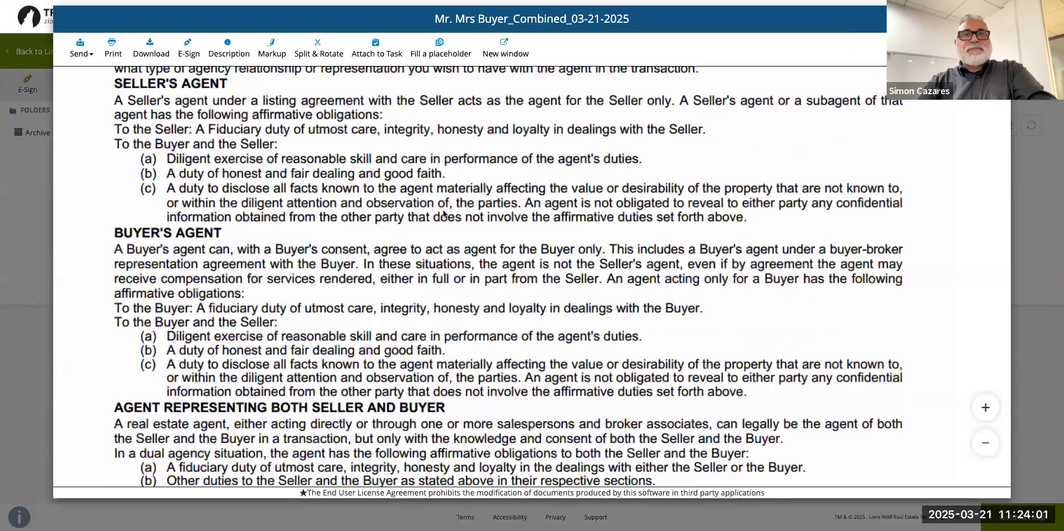
scroll(444, 213, down, 6)
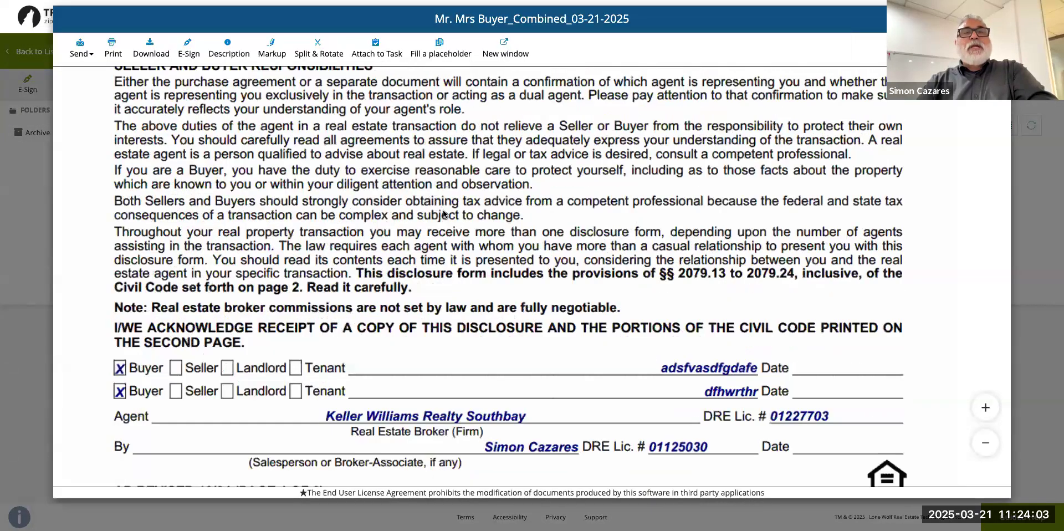
scroll(443, 214, down, 7)
scroll(285, 257, up, 18)
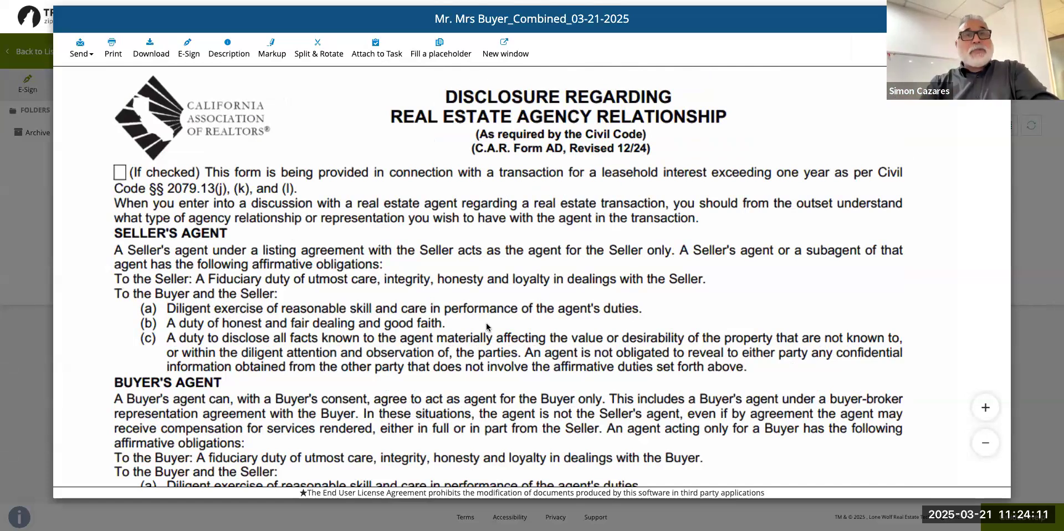
scroll(592, 366, down, 2)
scroll(592, 365, down, 5)
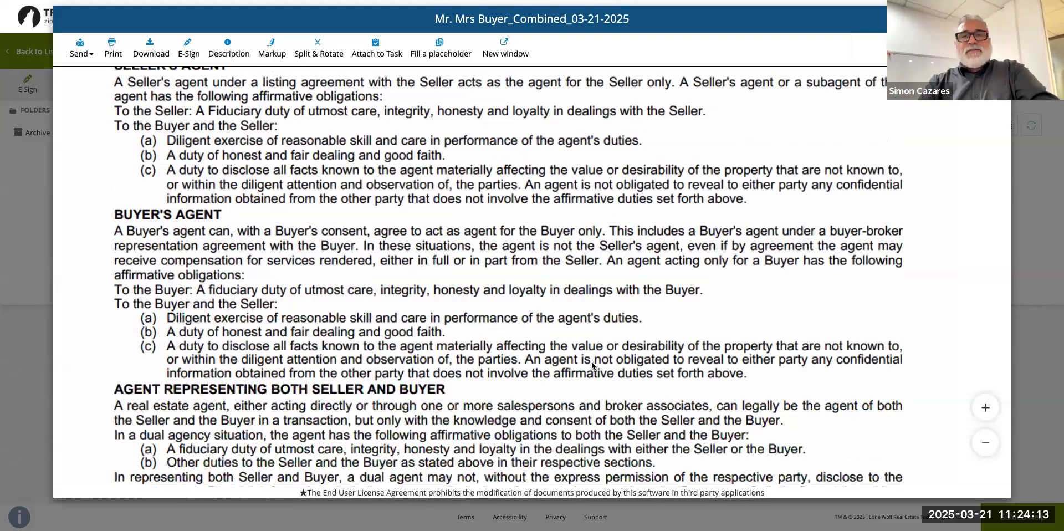
scroll(592, 365, down, 7)
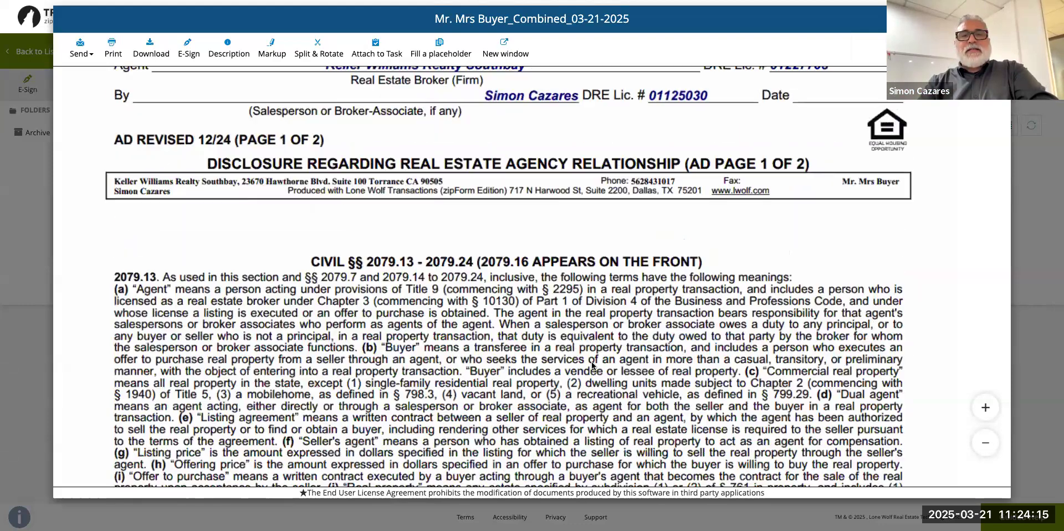
scroll(593, 366, down, 8)
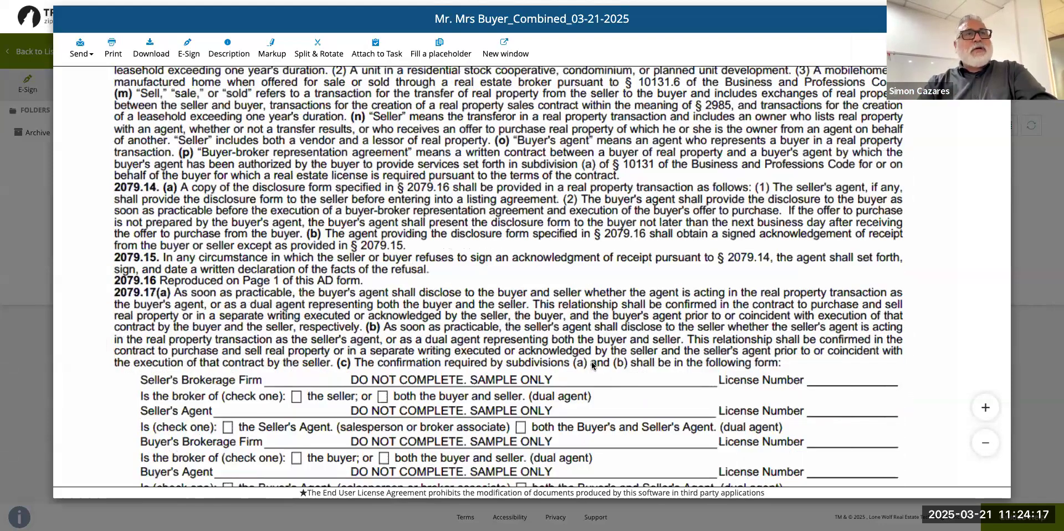
scroll(592, 366, down, 8)
scroll(592, 366, down, 2)
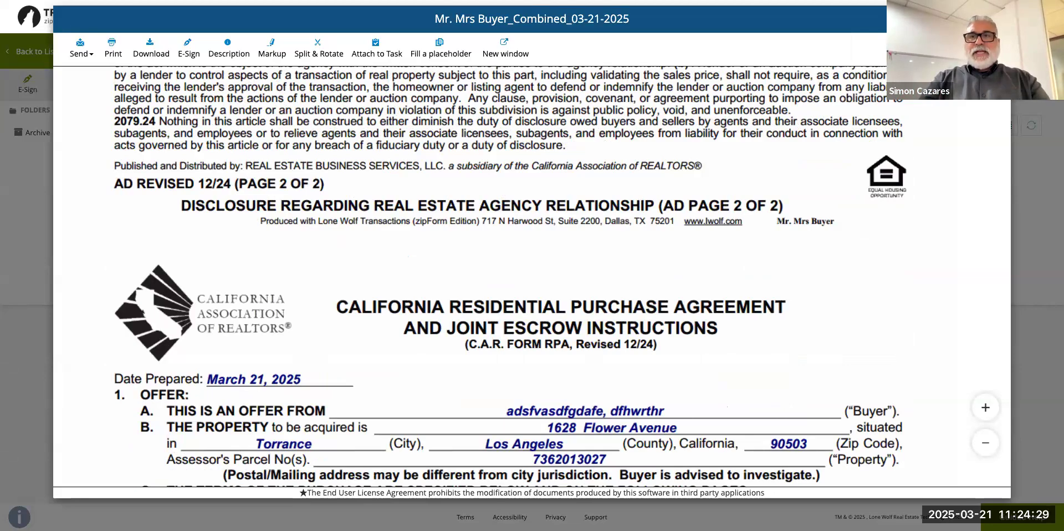
click(841, 23)
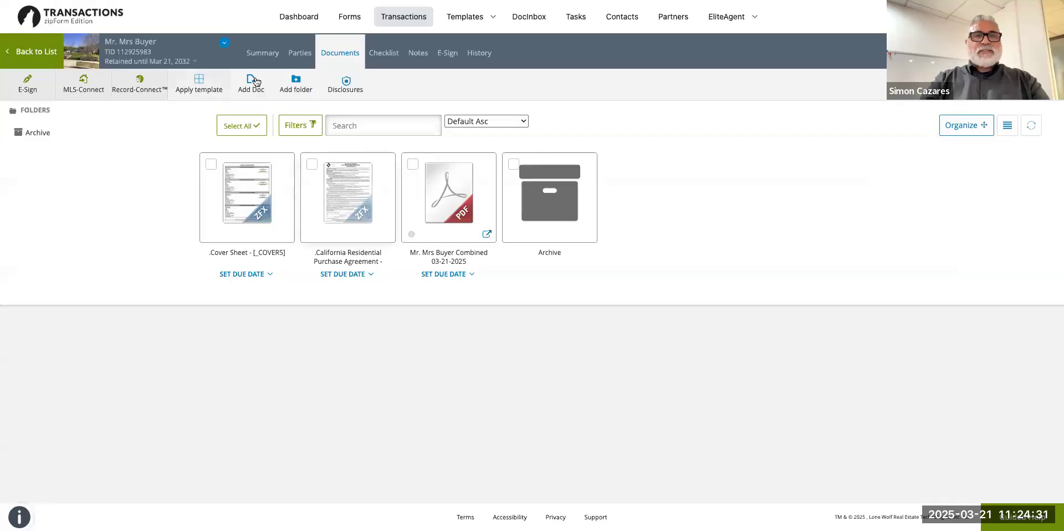
Go back to the list, reopen the Mr. Mrs Buyer transaction, and show its Parties tab.
click(301, 55)
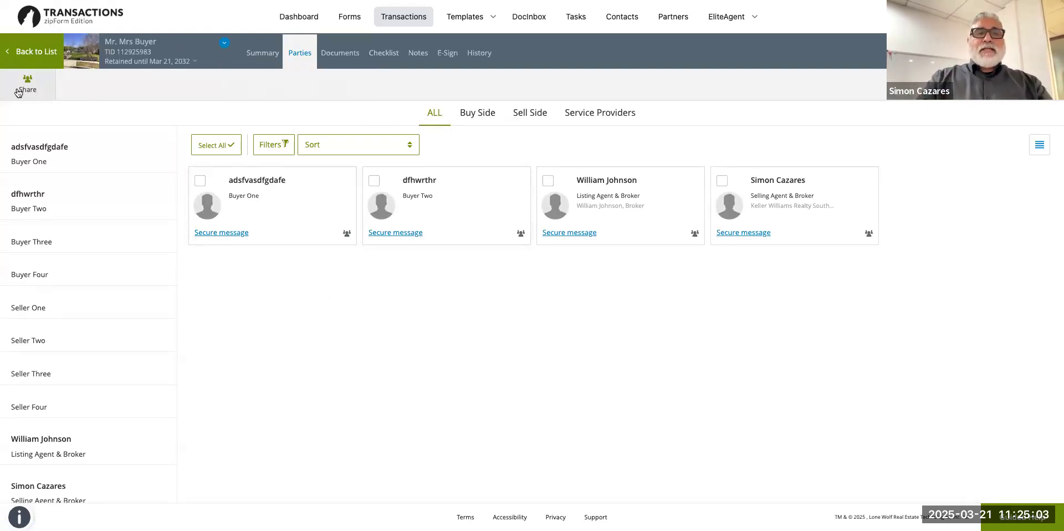
click(31, 58)
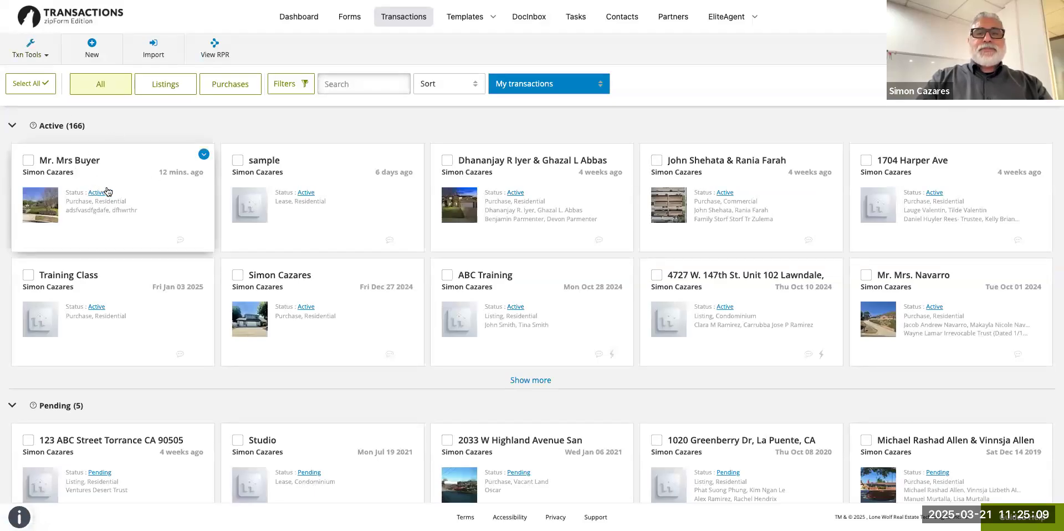
click(81, 171)
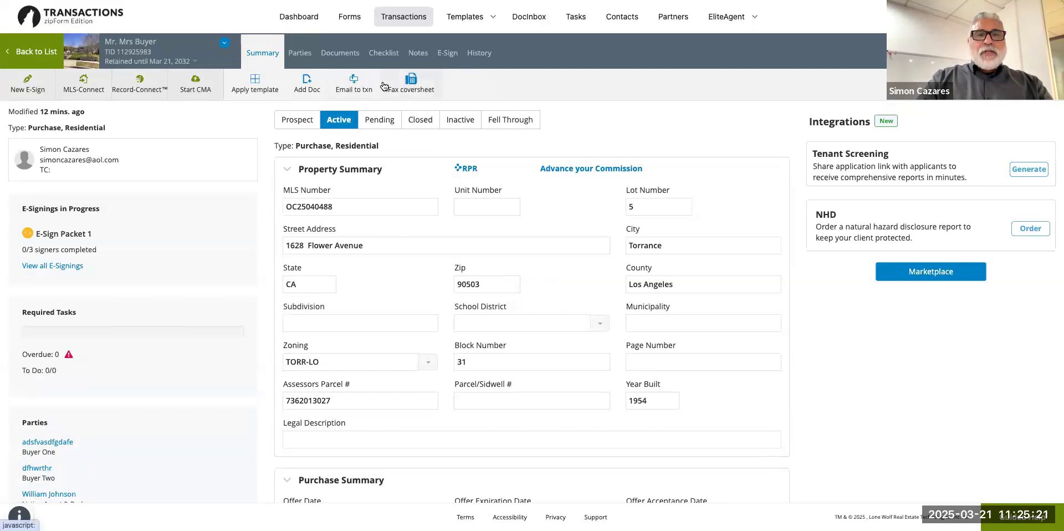
click(300, 55)
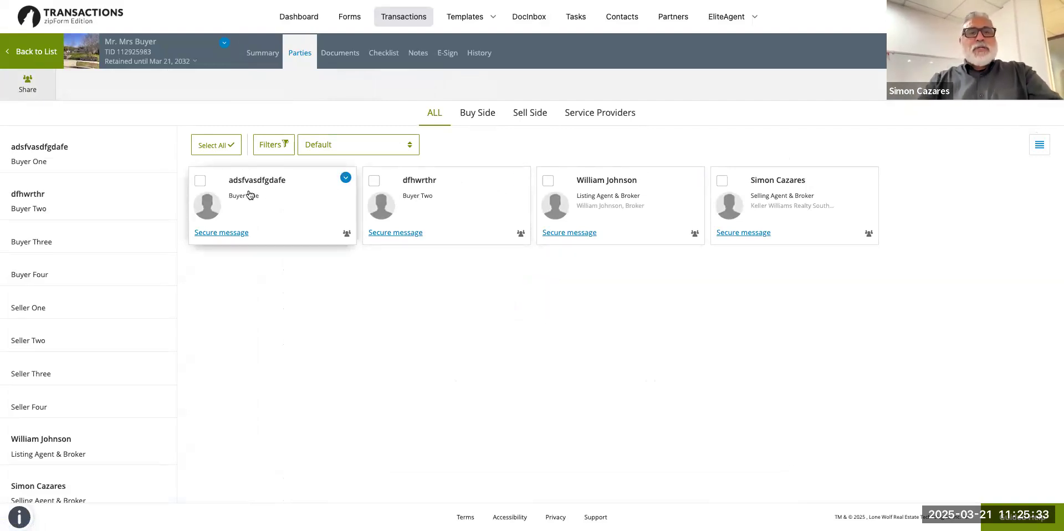
Replace Buyer One's placeholder first name with the buyer's real name and save the party record.
click(346, 179)
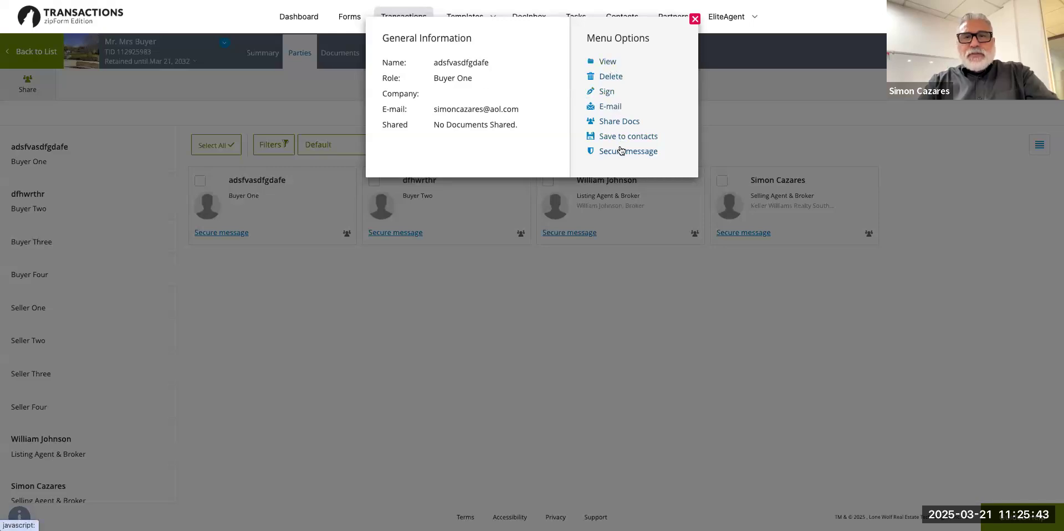
click(608, 62)
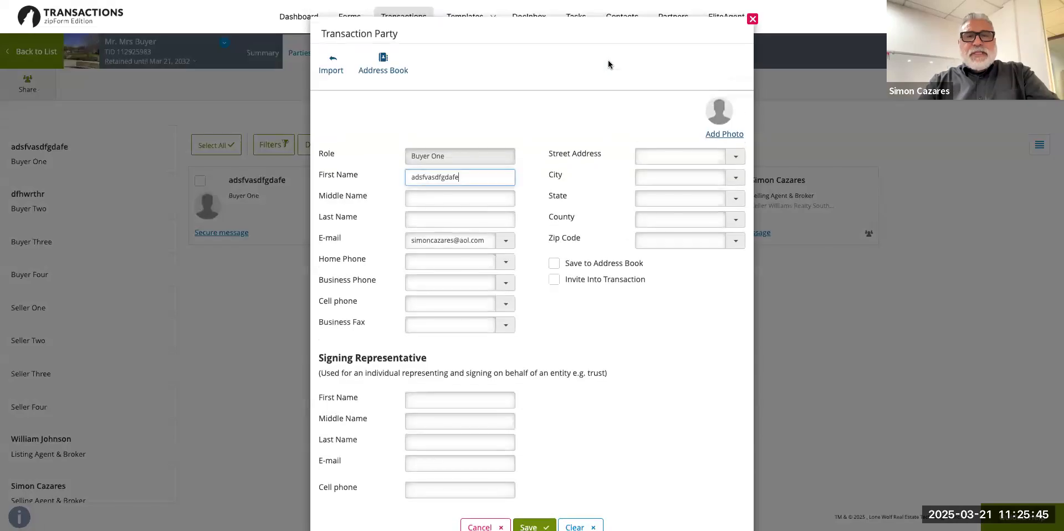
scroll(584, 267, down, 2)
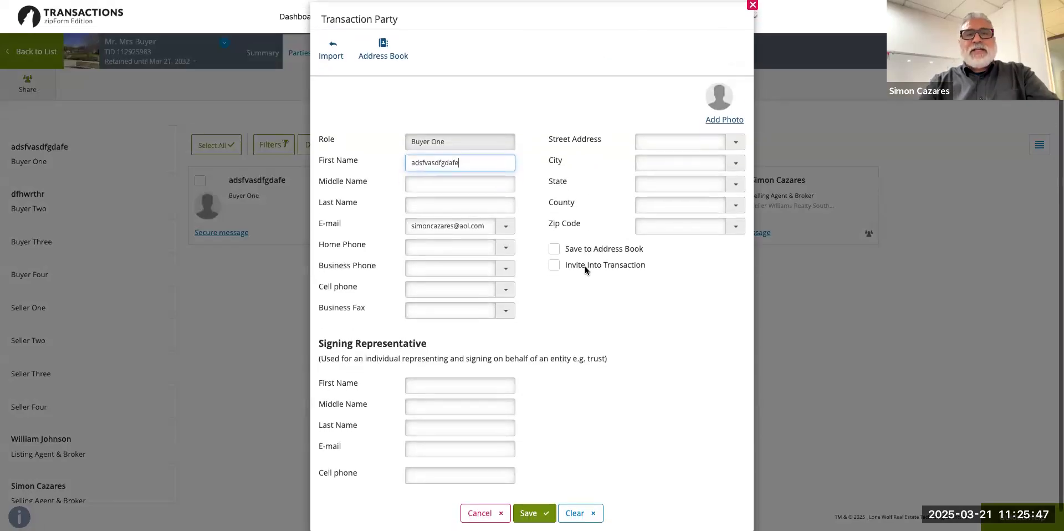
key(BackSpace)
key(BackSpace)
key(BackSpace)
key(BackSpace)
key(BackSpace)
key(BackSpace)
key(BackSpace)
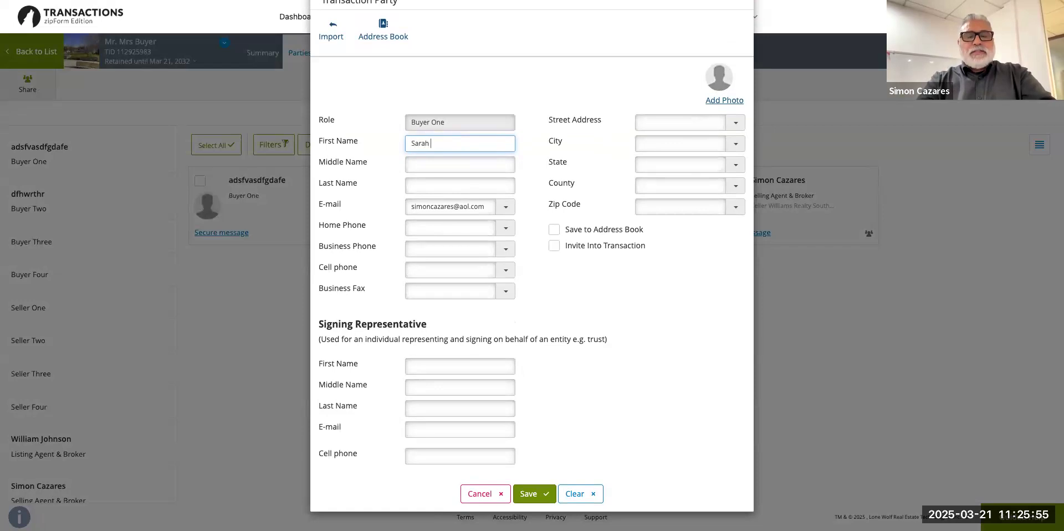
text(Smith)
click(611, 292)
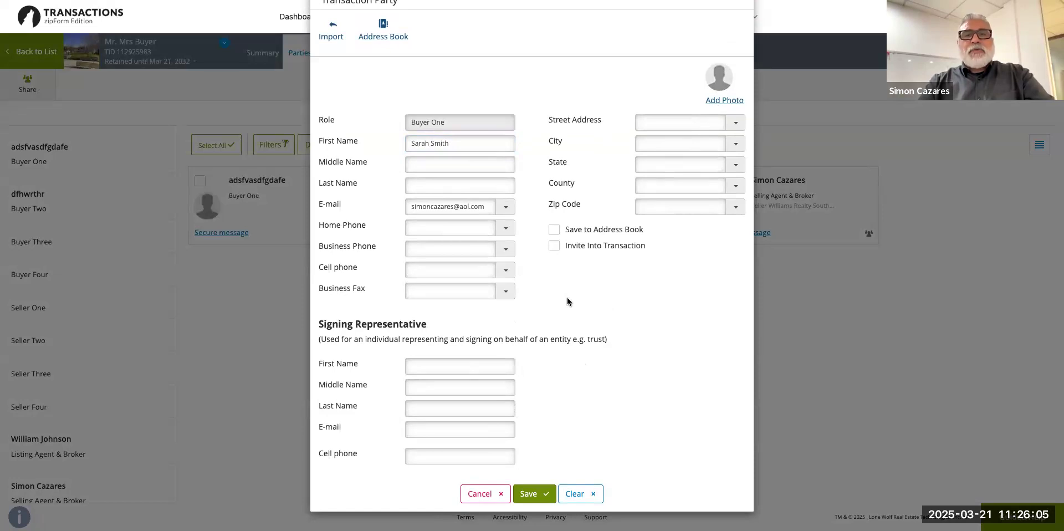
click(534, 493)
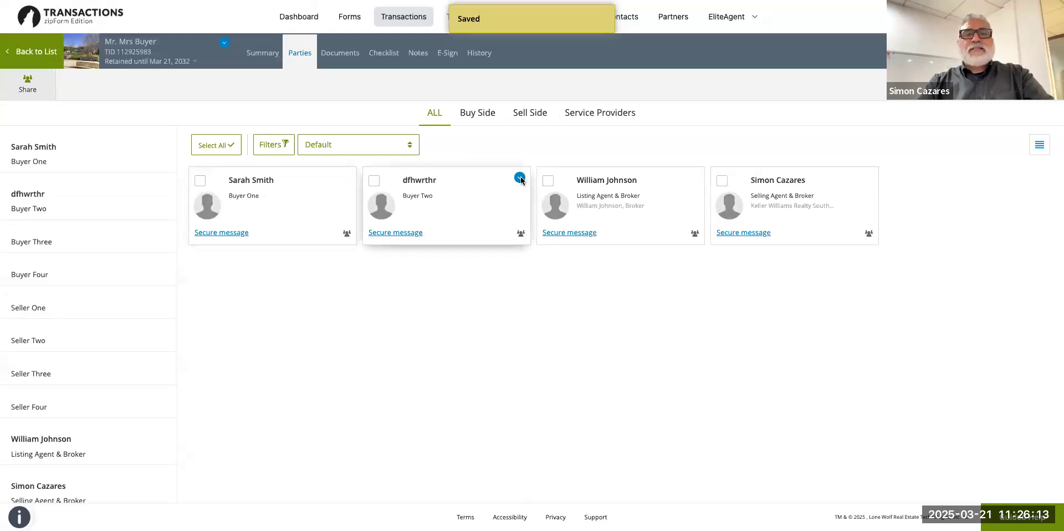
click(519, 178)
Replace Buyer Two's placeholder first name with the buyer's real full name.
click(608, 62)
key(BackSpace)
key(BackSpace)
key(BackSpace)
key(BackSpace)
key(BackSpace)
text(John Smith)
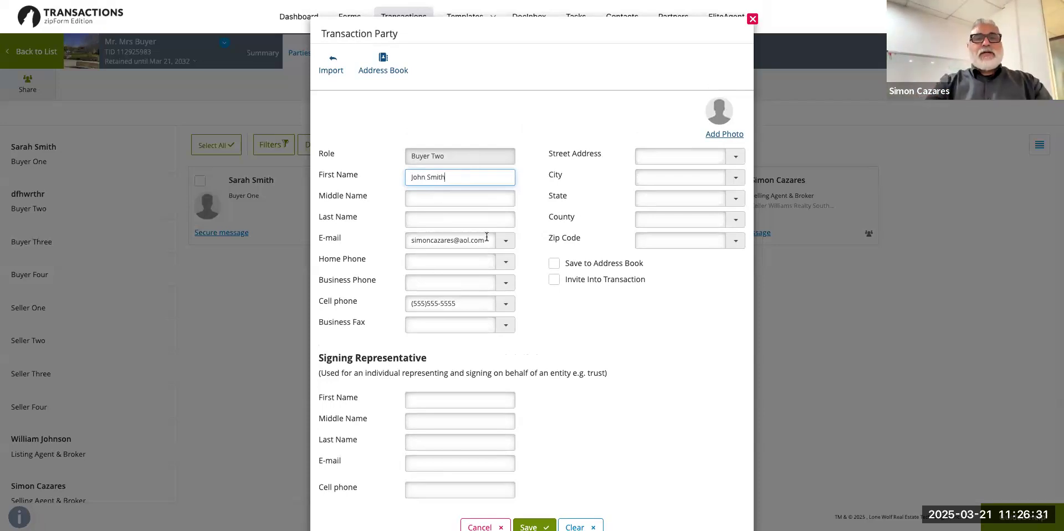
Fill Buyer Two's e-mail and phones from a saved contact, adjust the e-mail domain, and save.
click(487, 236)
key(BackSpace)
key(BackSpace)
key(BackSpace)
key(BackSpace)
key(BackSpace)
key(BackSpace)
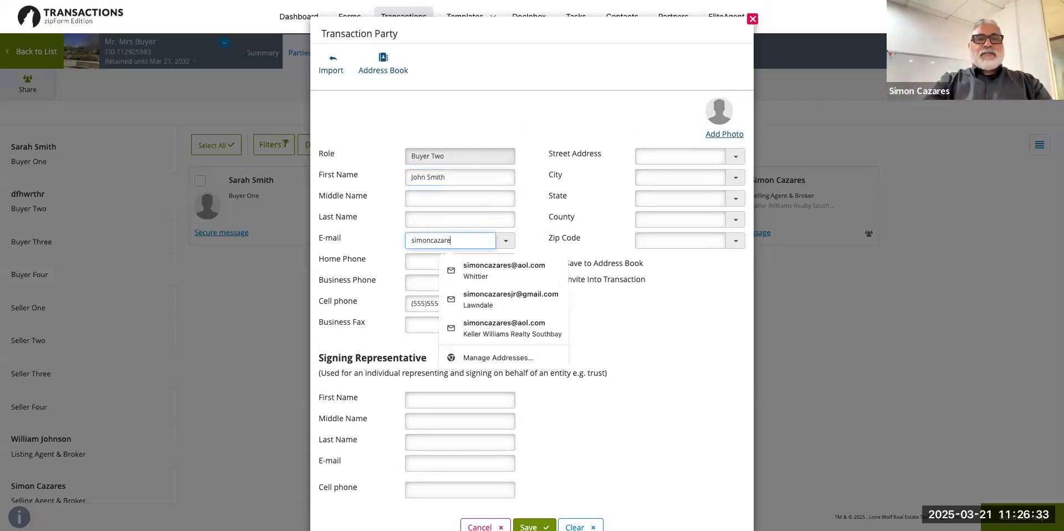
key(BackSpace)
key(BackSpace)
key(BackSpace)
key(BackSpace)
key(BackSpace)
key(BackSpace)
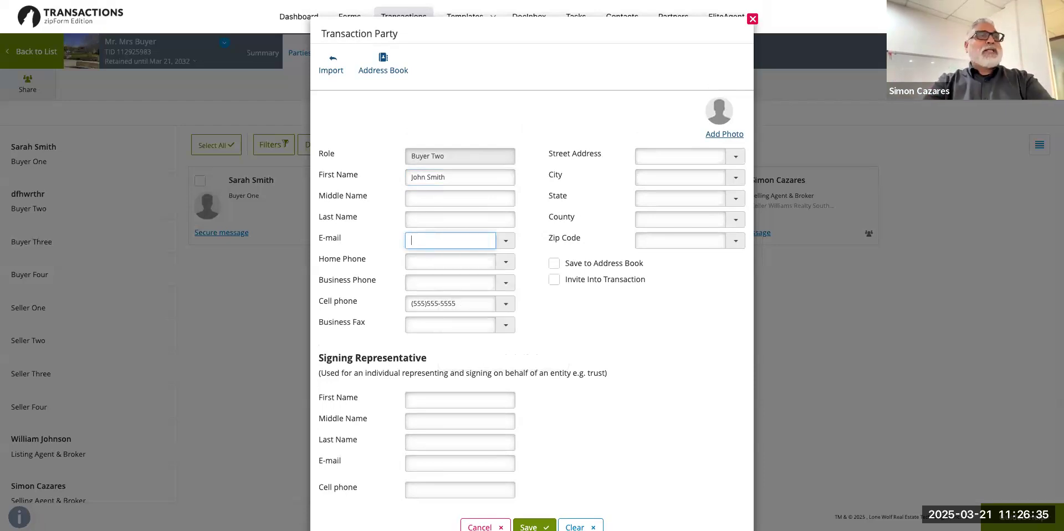
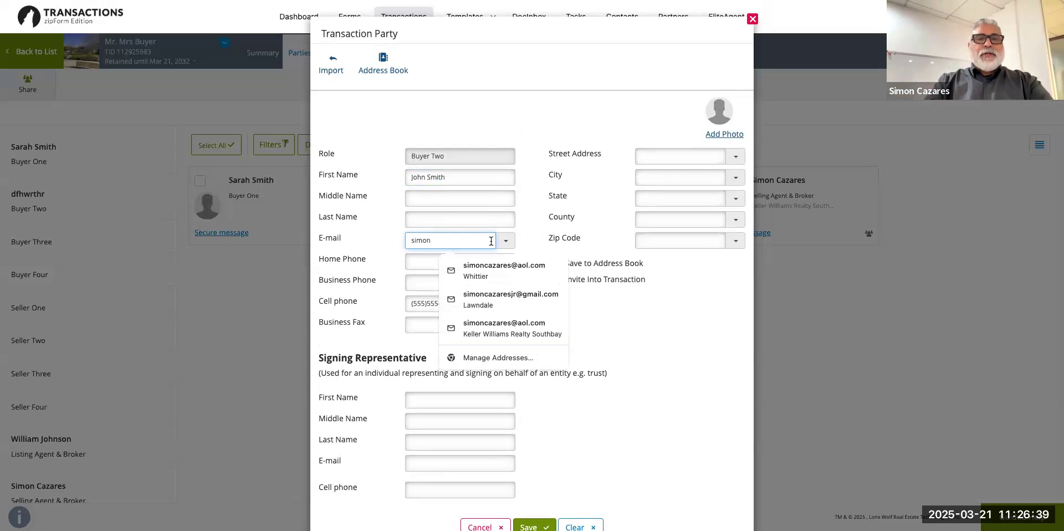
click(497, 269)
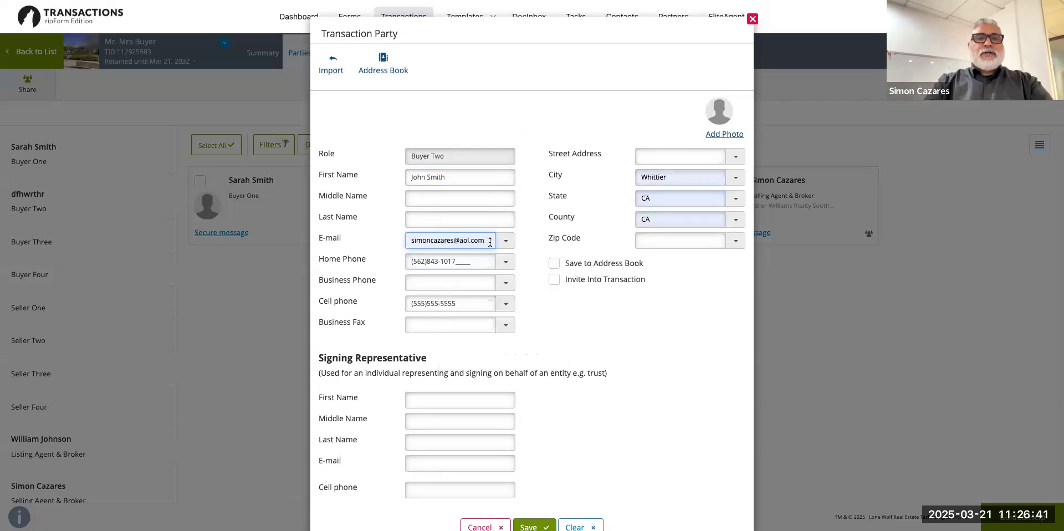
key(BackSpace)
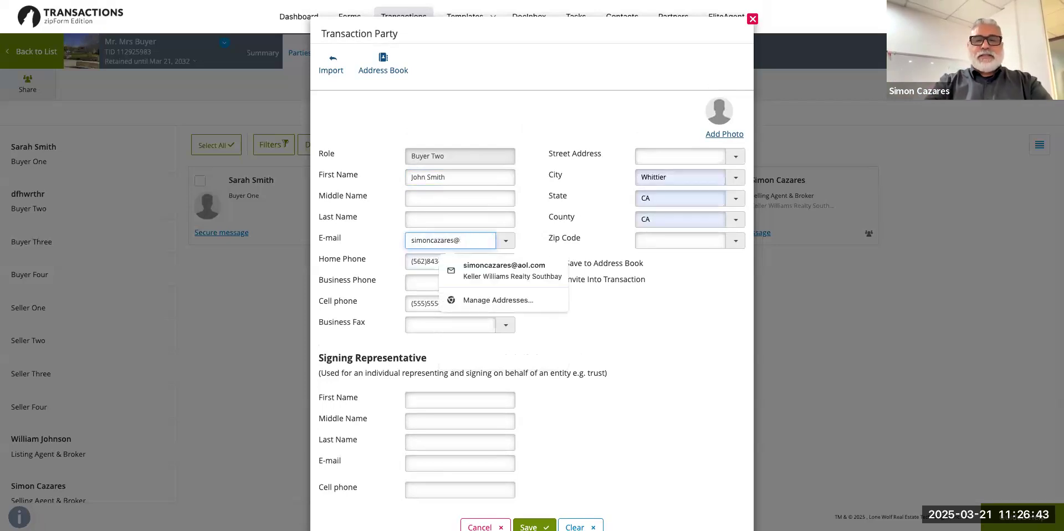
text(kw.com)
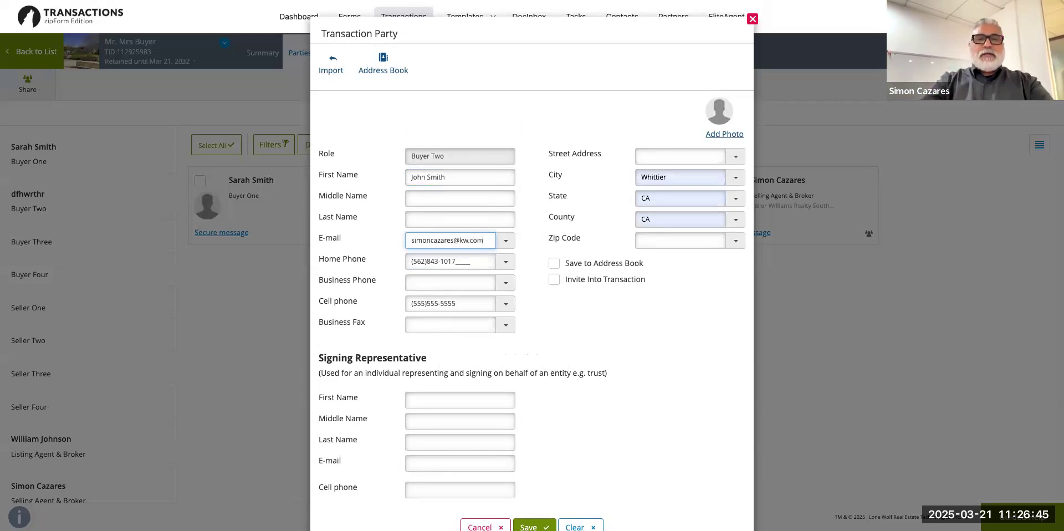
click(703, 323)
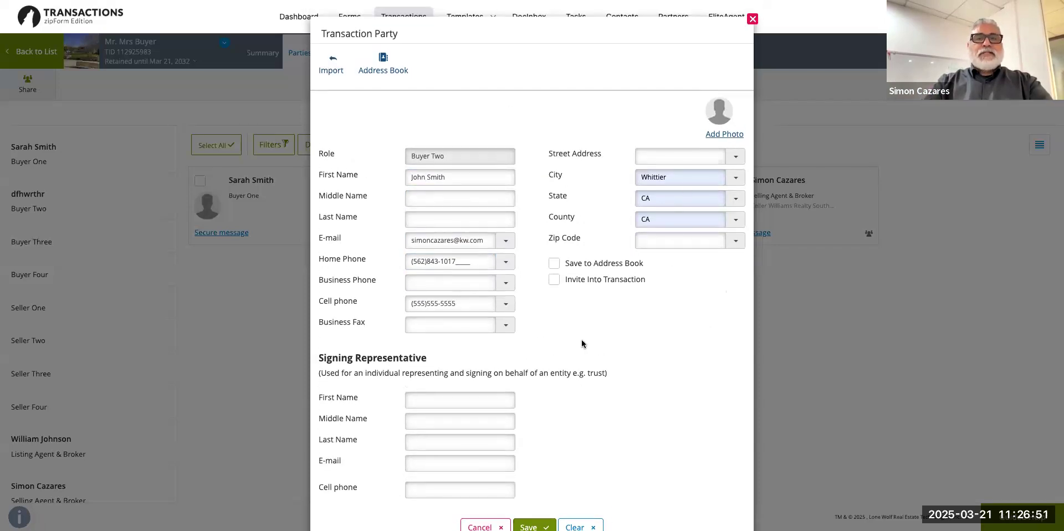
scroll(554, 446, down, 1)
click(530, 494)
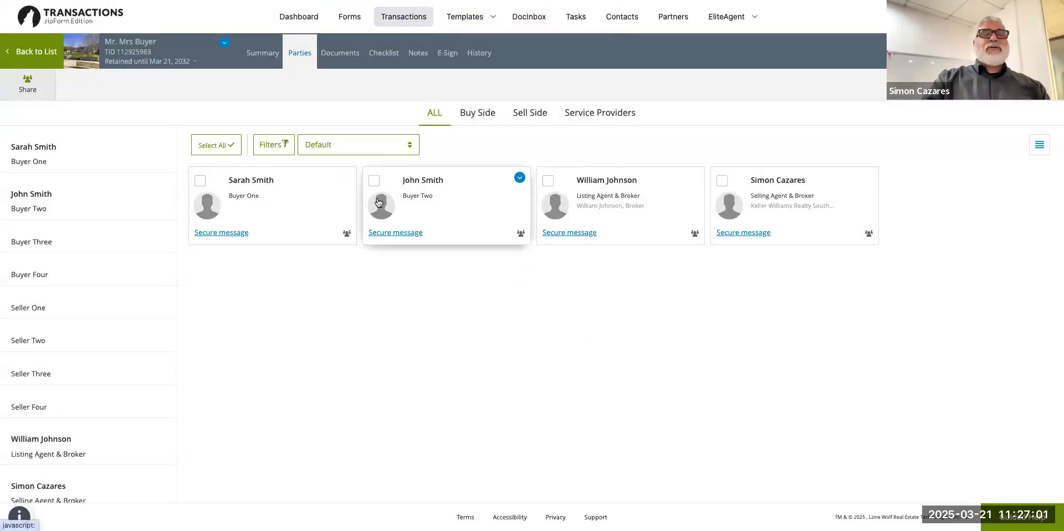
Open the Mr. Mrs Buyer_Combined_03-21-2025 PDF from Documents and check its agency disclosure.
click(338, 55)
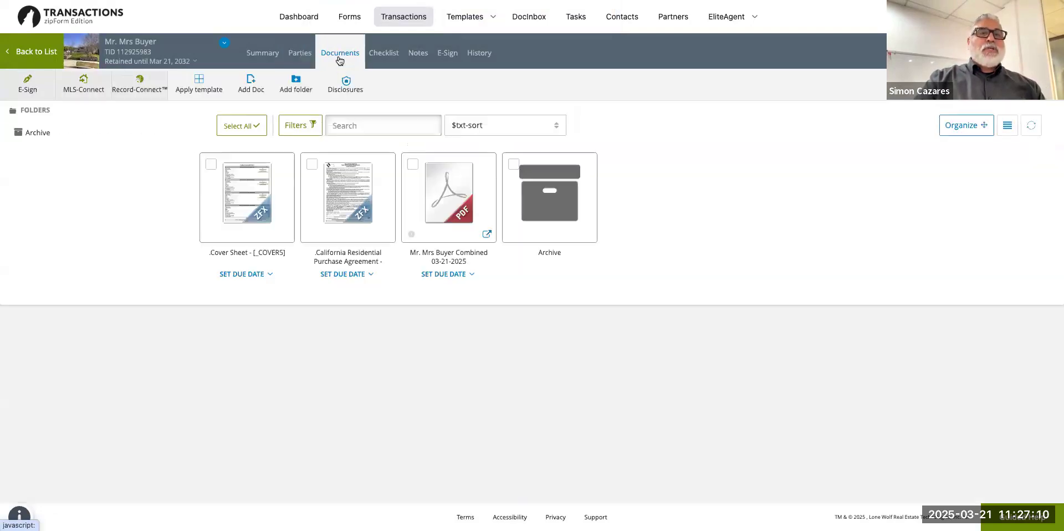
click(331, 200)
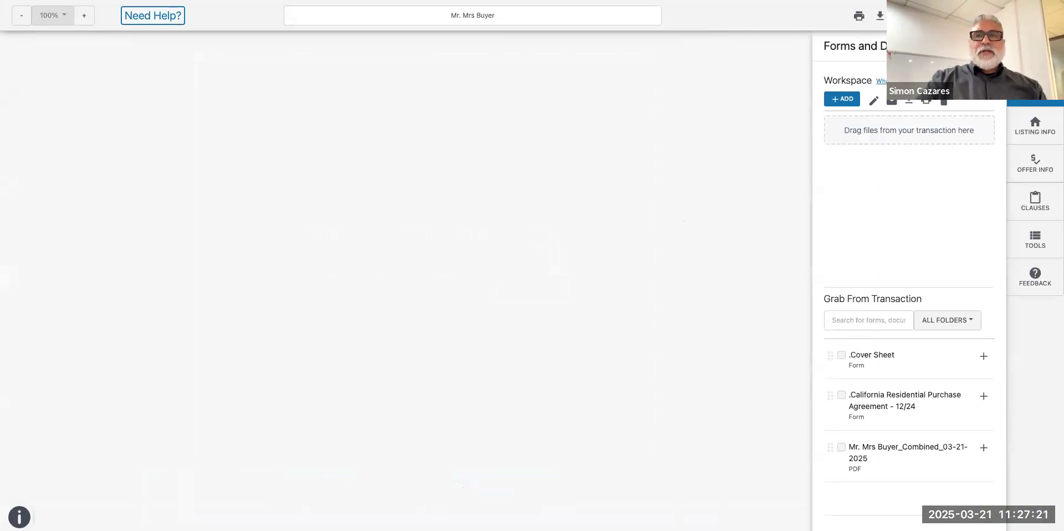
scroll(496, 280, down, 3)
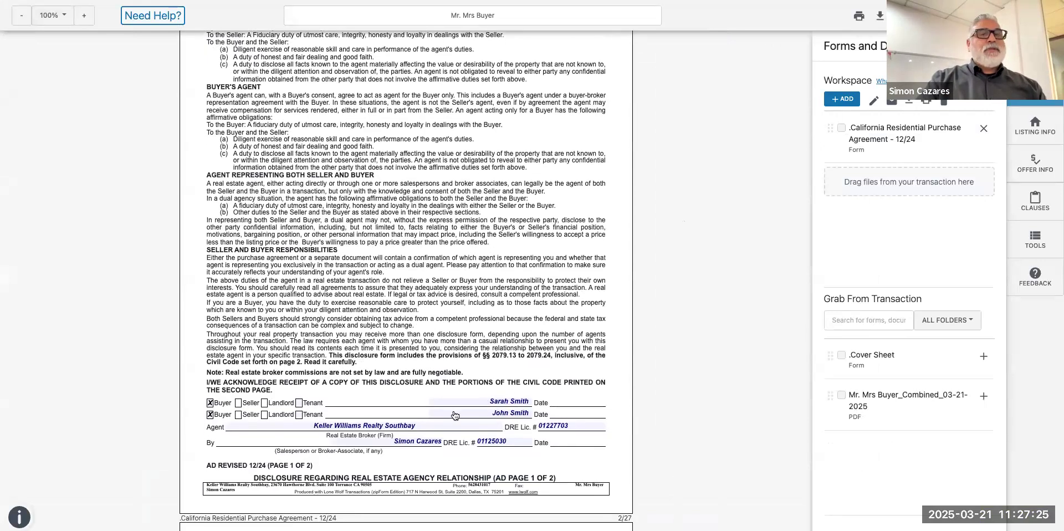
scroll(498, 410, up, 2)
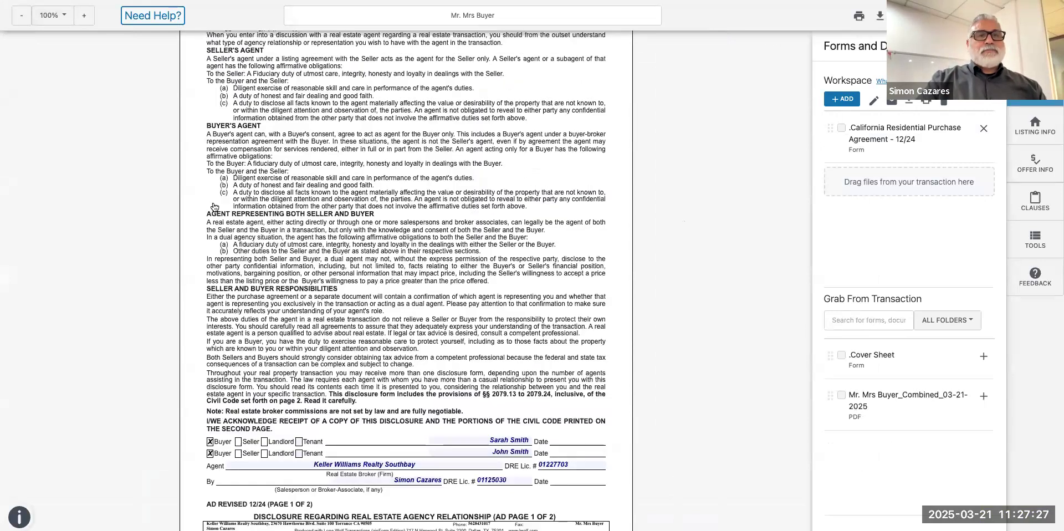
click(20, 19)
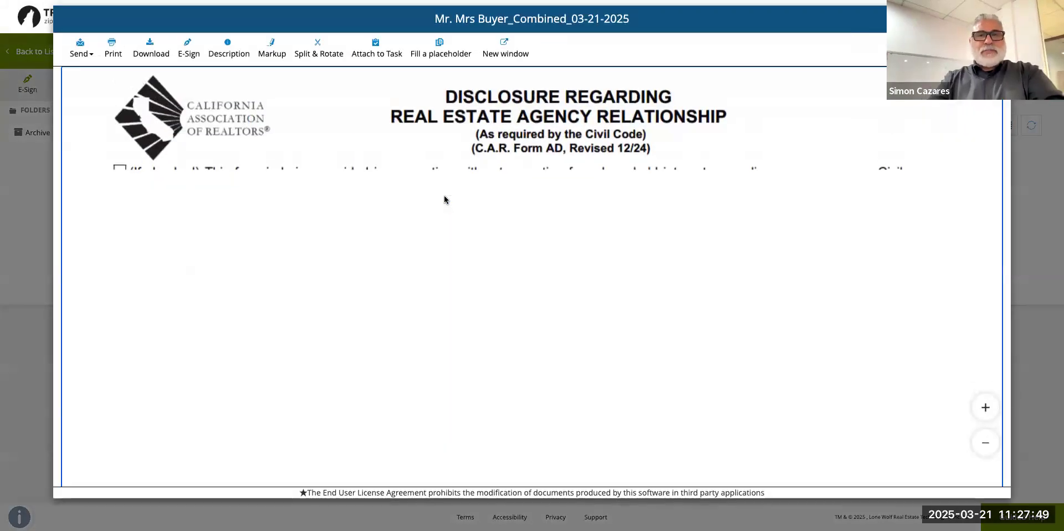
Close the PDF viewer and delete the combined Mr. Mrs Buyer PDF from the documents list.
scroll(446, 201, down, 10)
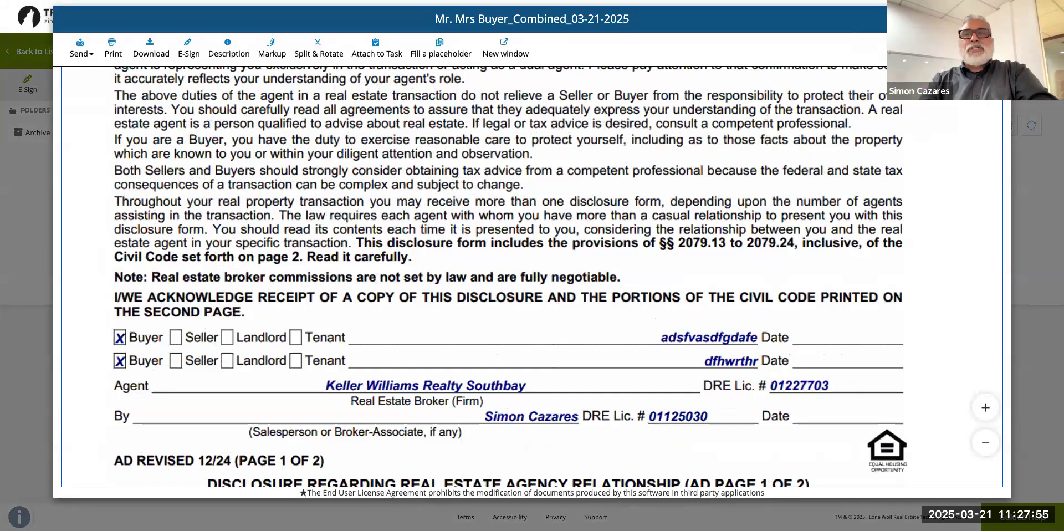
key(Escape)
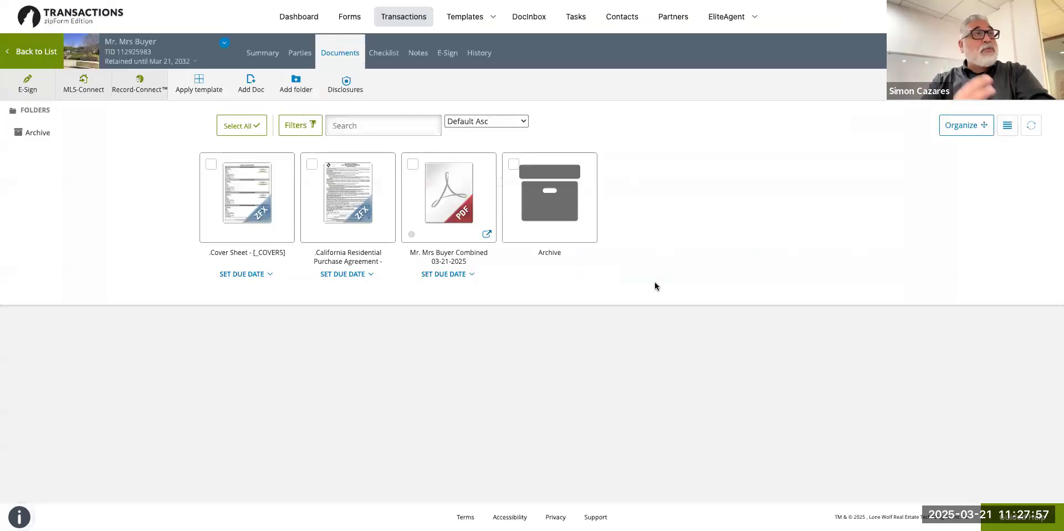
mouse_move(428, 178)
click(483, 167)
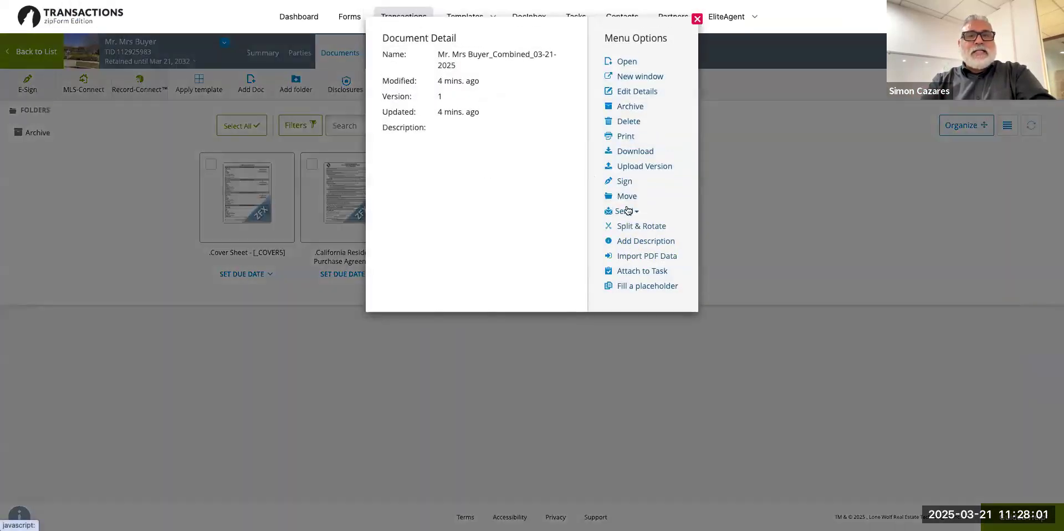
click(629, 122)
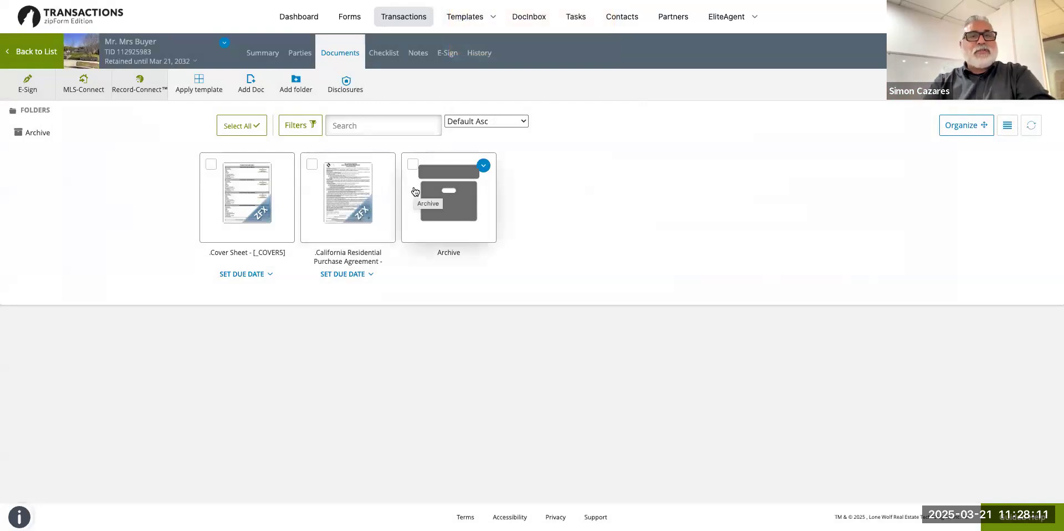
Look over the Notes and Summary tabs, then open the Cover Sheet from Documents.
click(420, 58)
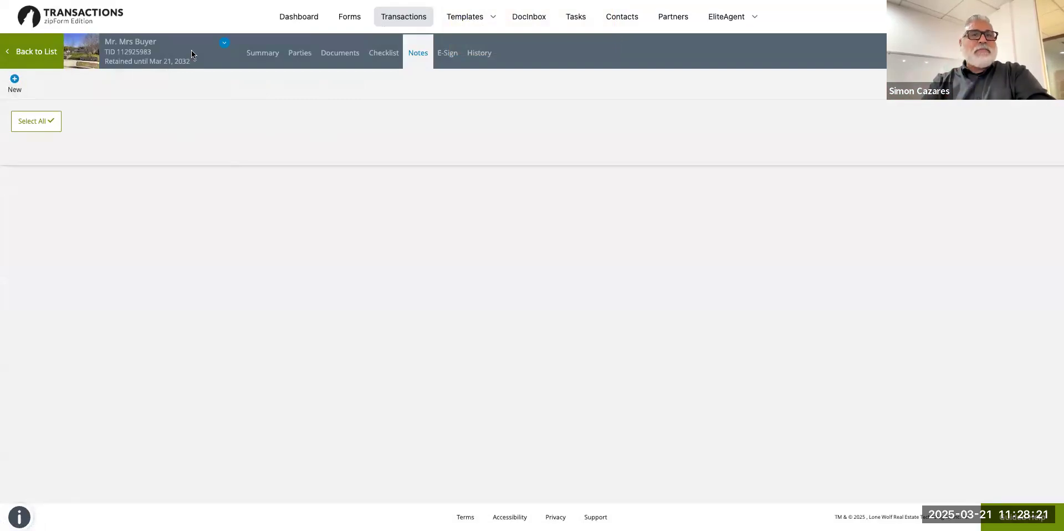
click(271, 54)
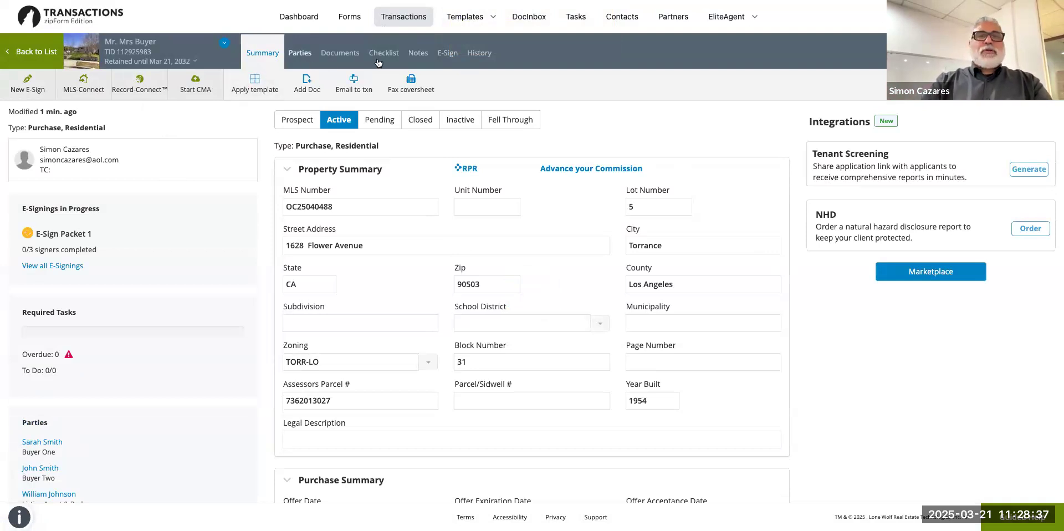
click(340, 54)
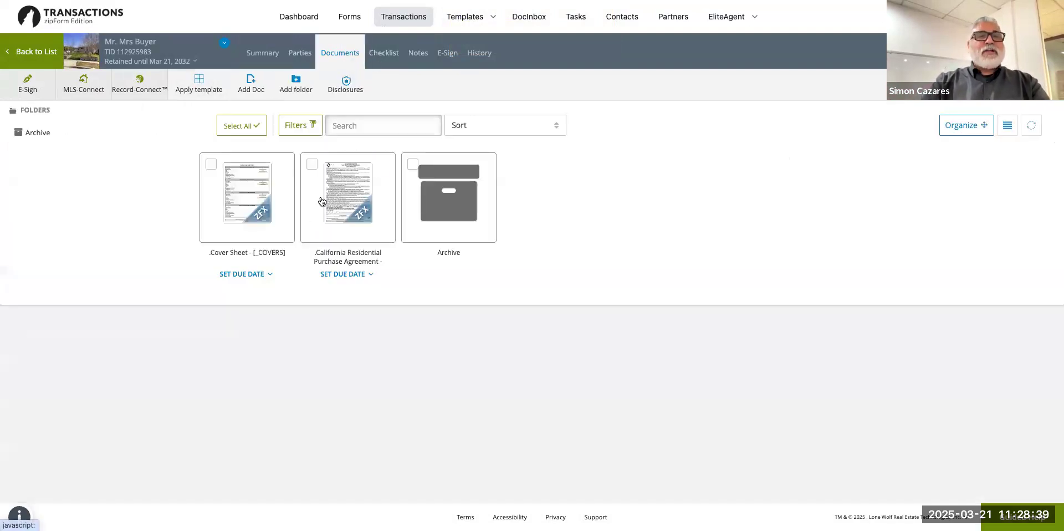
click(245, 196)
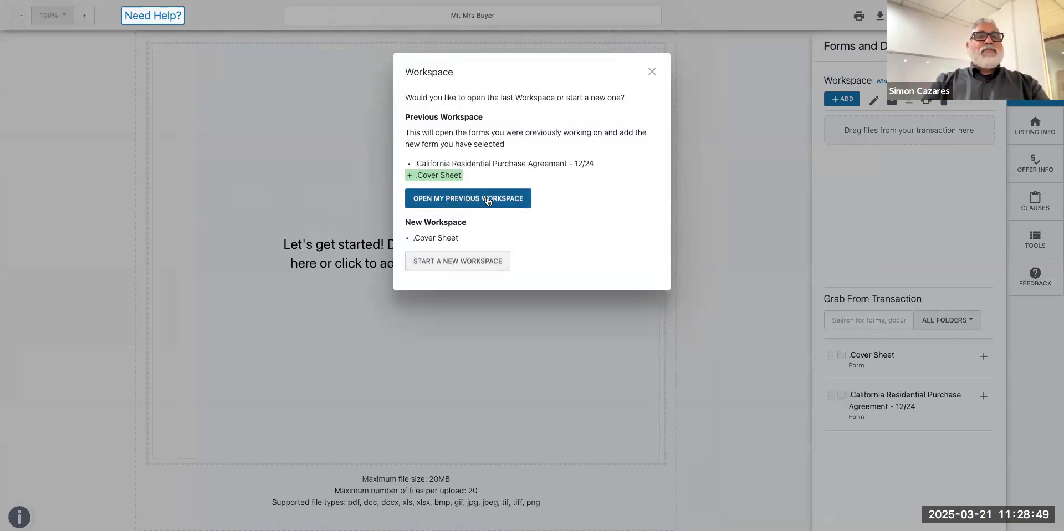
Start a new workspace for the Cover Sheet and return to the documents list.
click(437, 261)
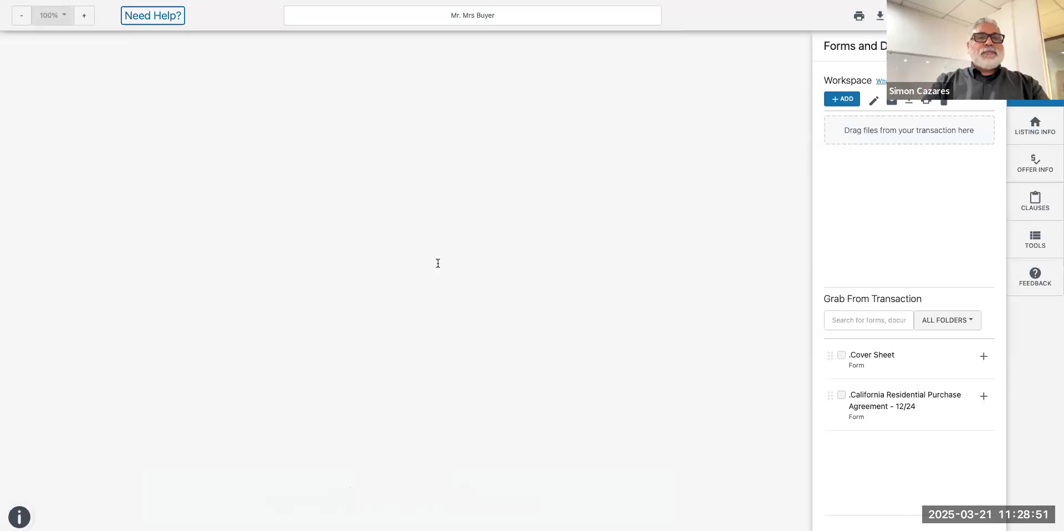
scroll(438, 263, down, 1)
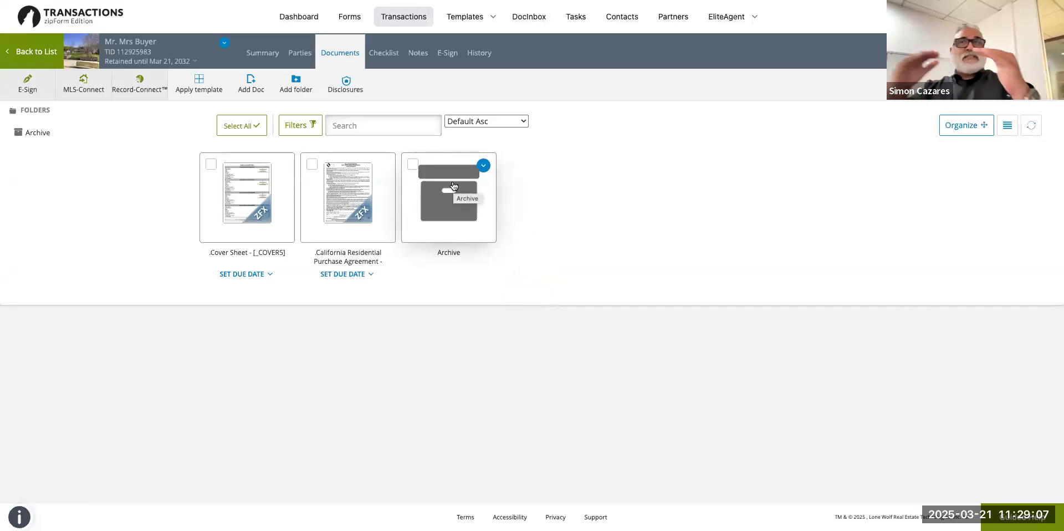
View the first buyer's contact details from the Parties tab, then close them unchanged.
click(300, 54)
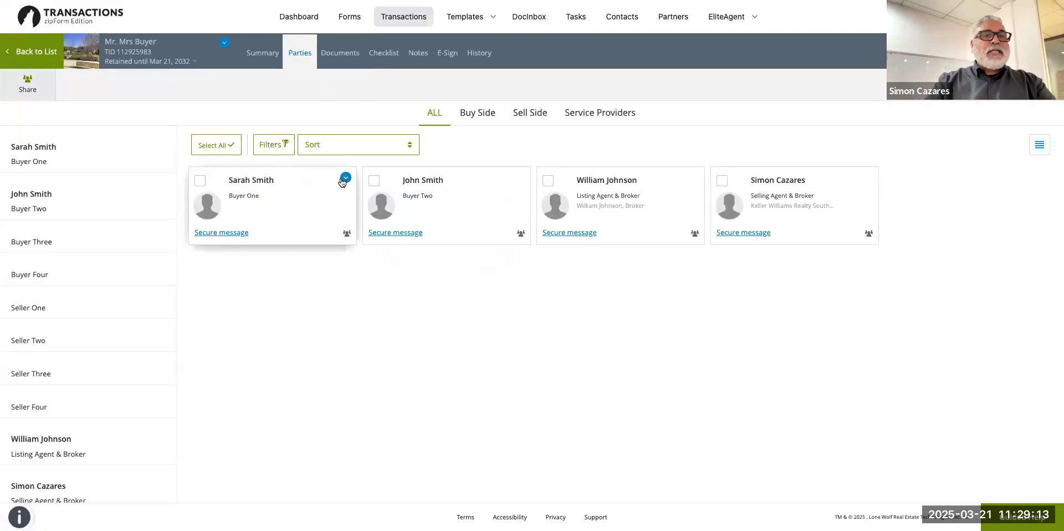
click(345, 178)
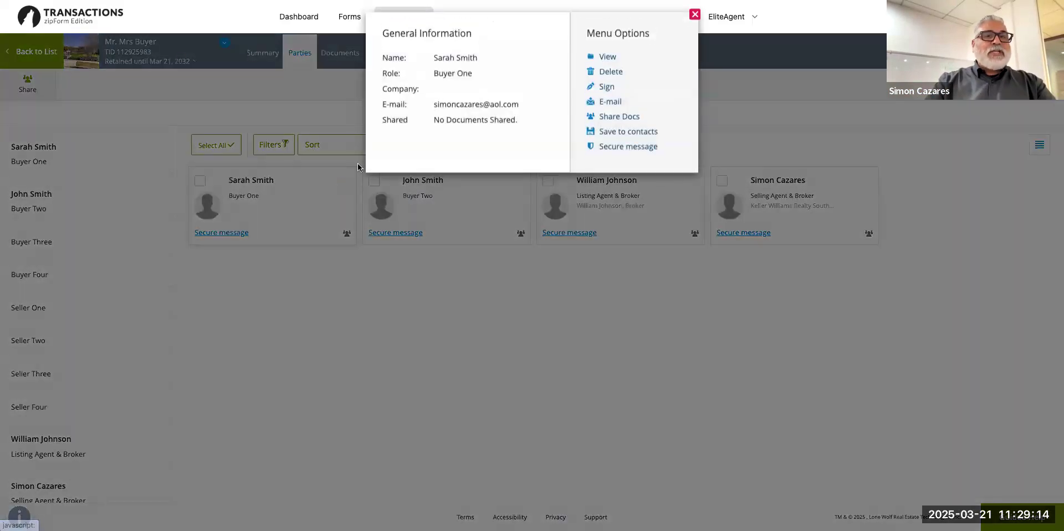
click(601, 62)
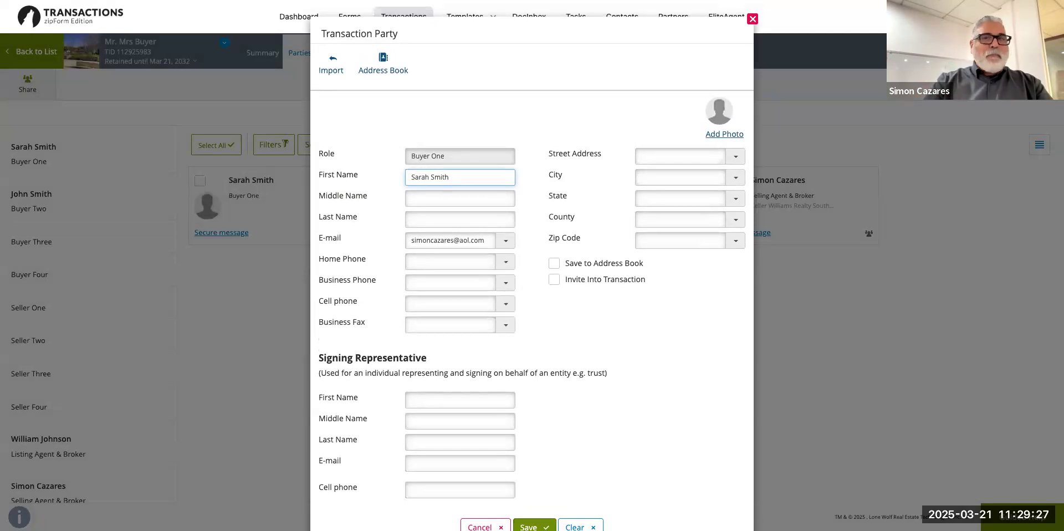
click(753, 20)
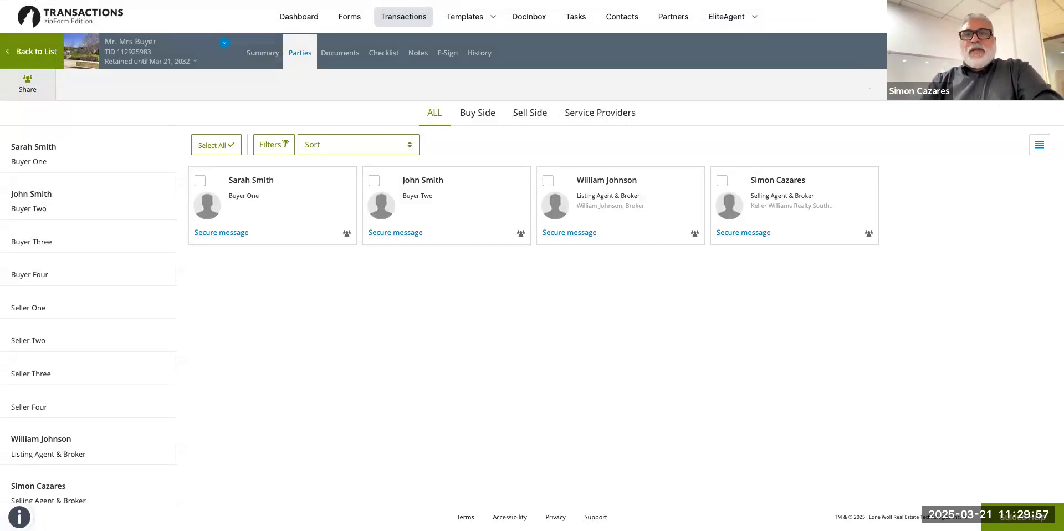
Go to the DocuSign site in a new browser tab.
key(super+t)
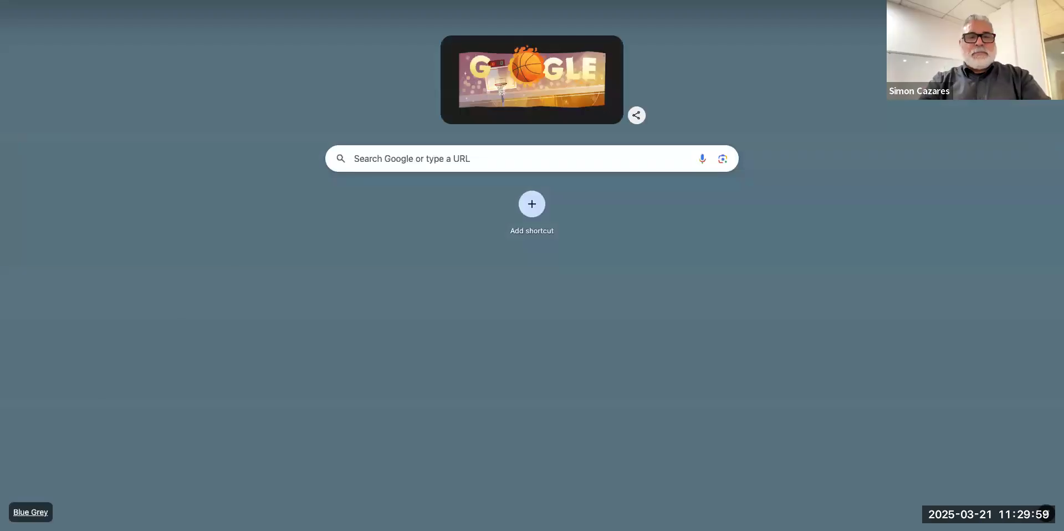
text(docu)
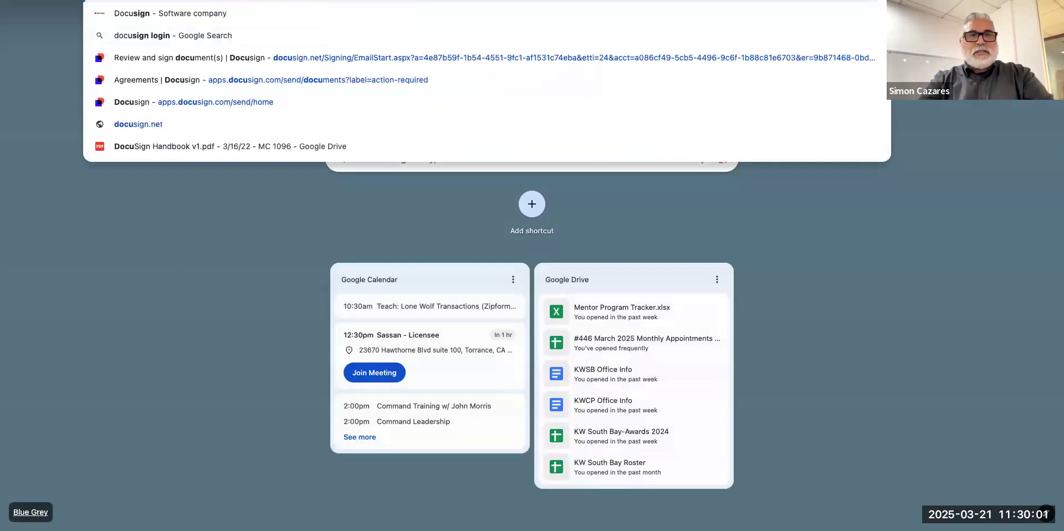
click(860, 103)
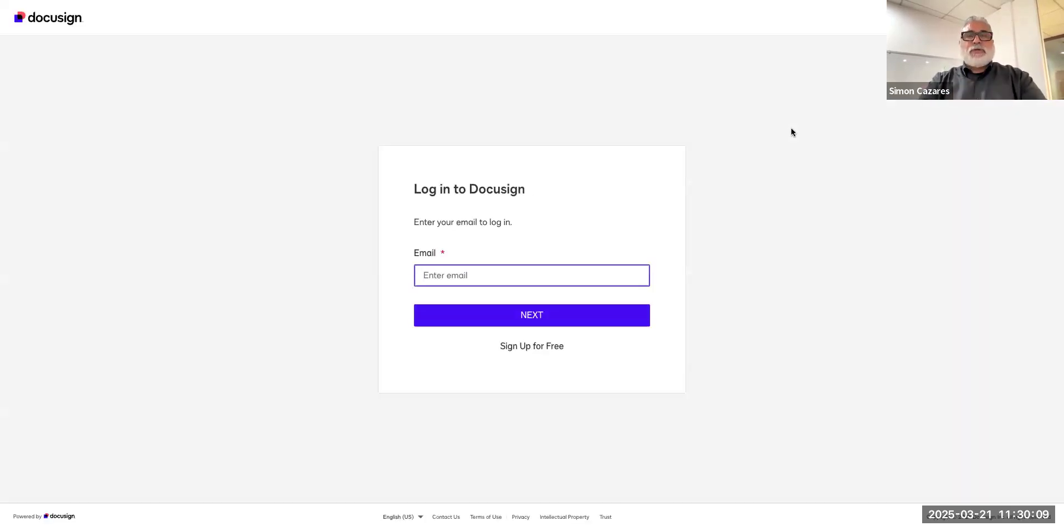
Log in to DocuSign with the saved account e-mail and password.
click(516, 278)
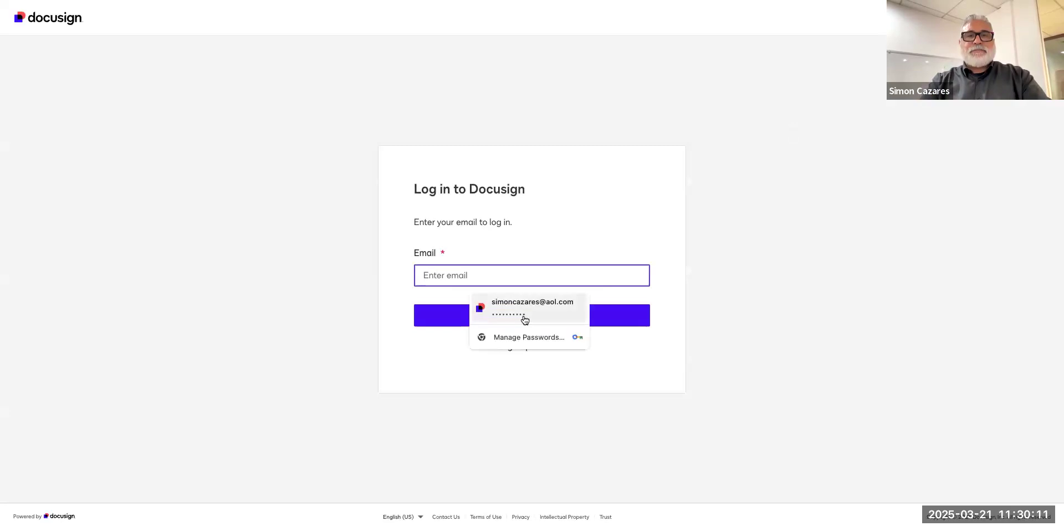
click(524, 316)
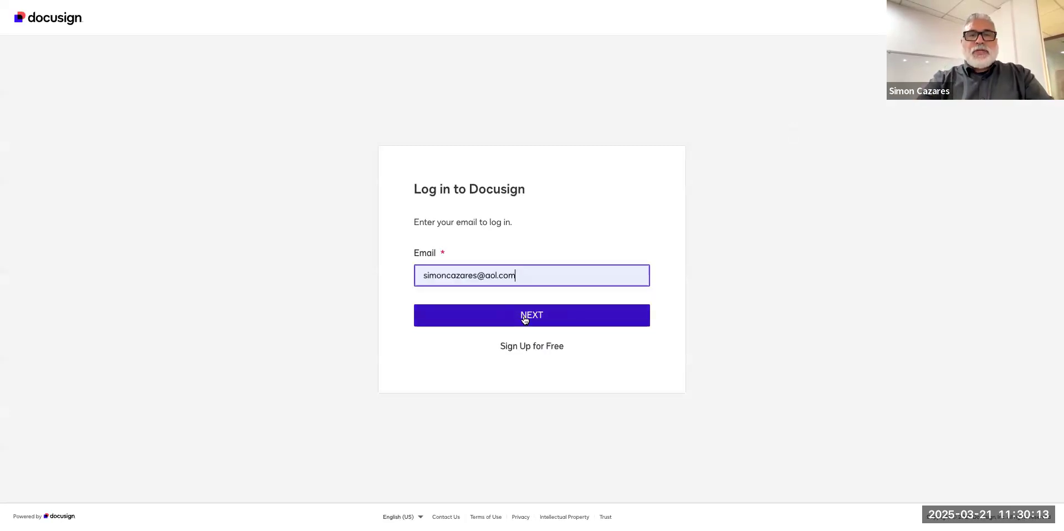
click(535, 316)
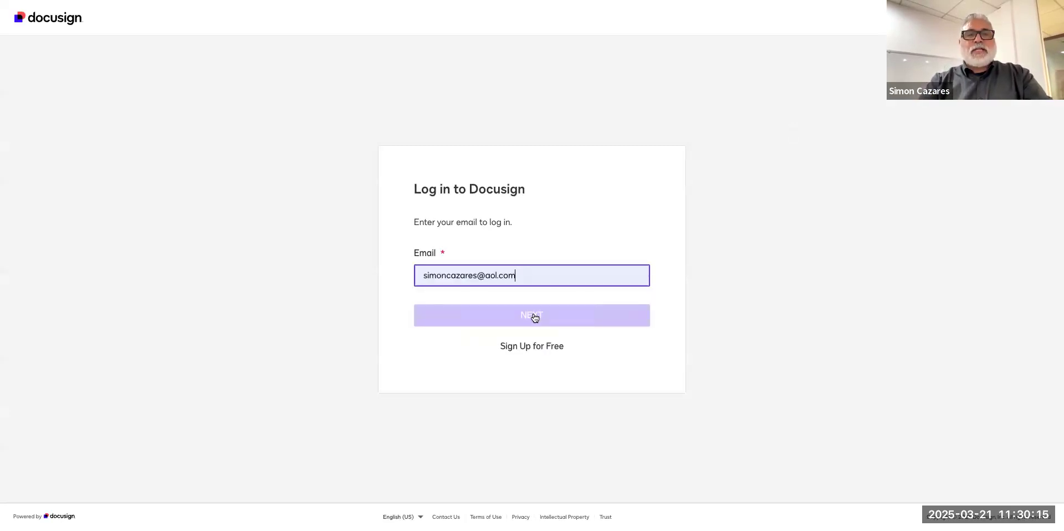
click(468, 283)
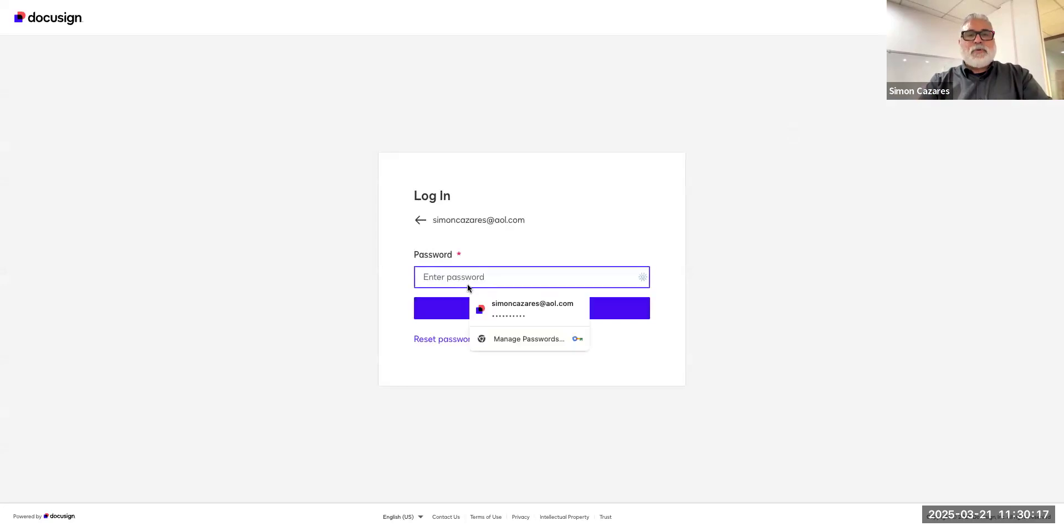
click(502, 305)
click(534, 309)
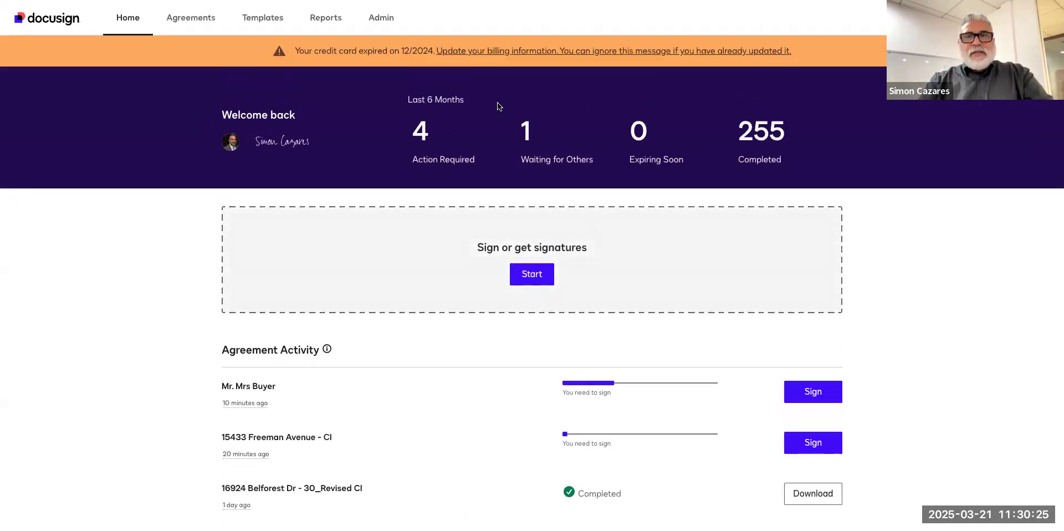
scroll(327, 472, down, 1)
scroll(327, 471, up, 1)
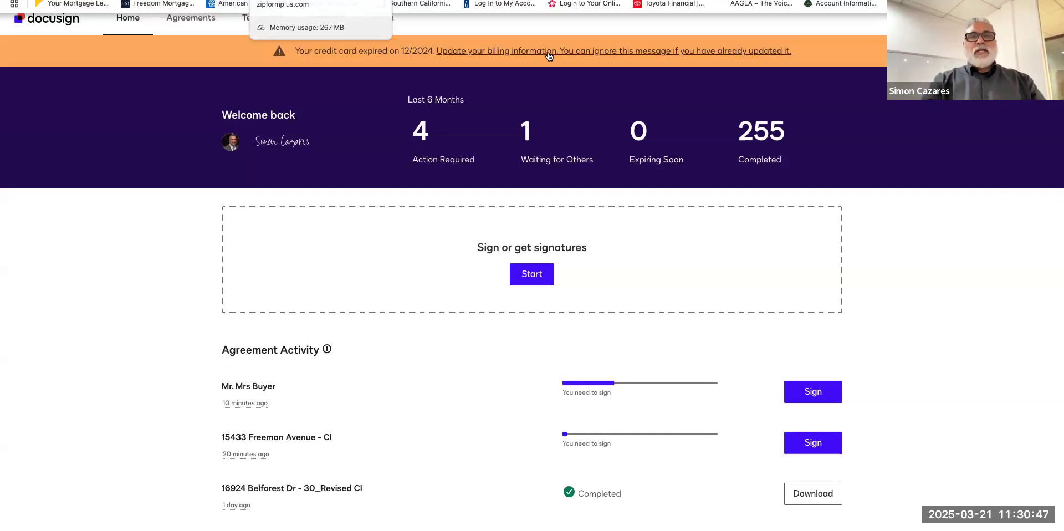
scroll(614, 304, left, 5)
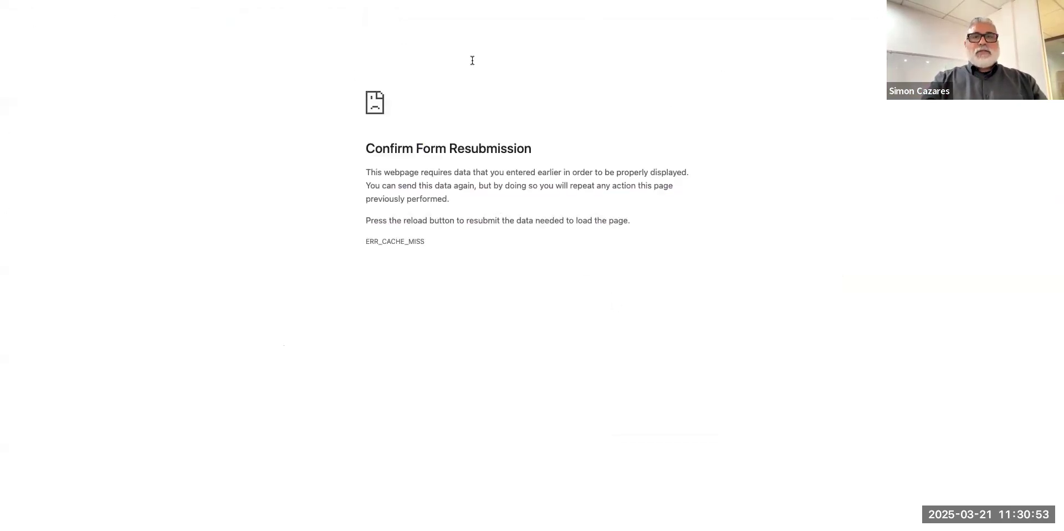
scroll(622, 62, left, 5)
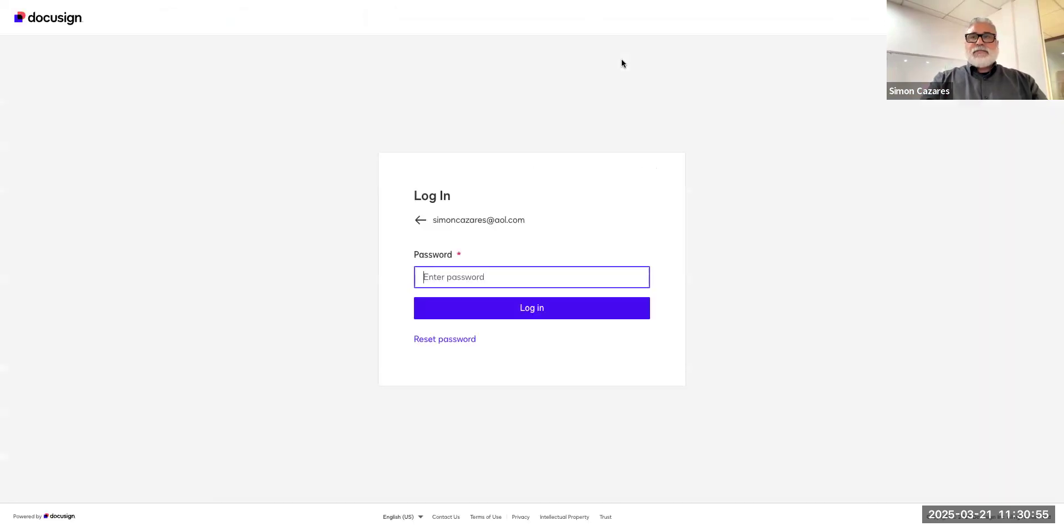
click(471, 277)
click(523, 304)
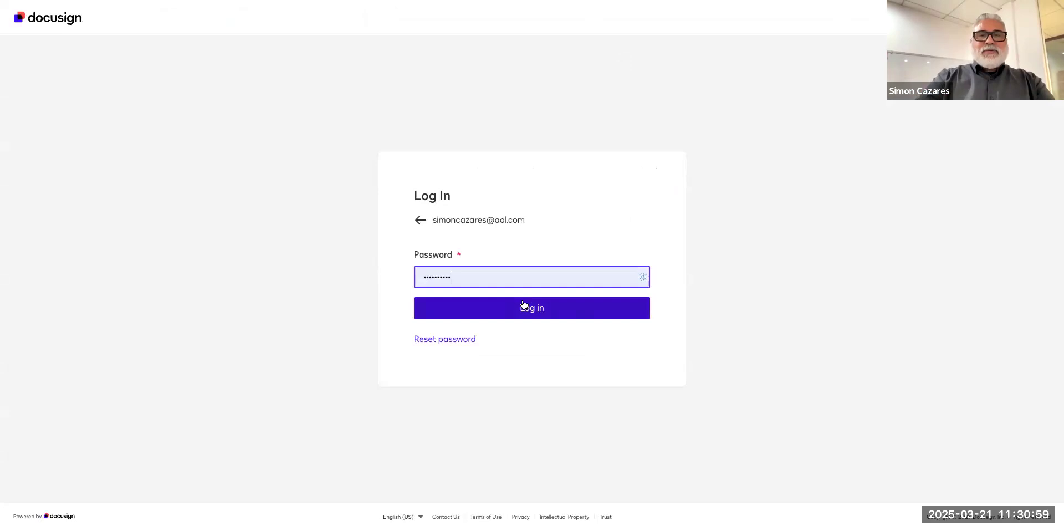
click(527, 304)
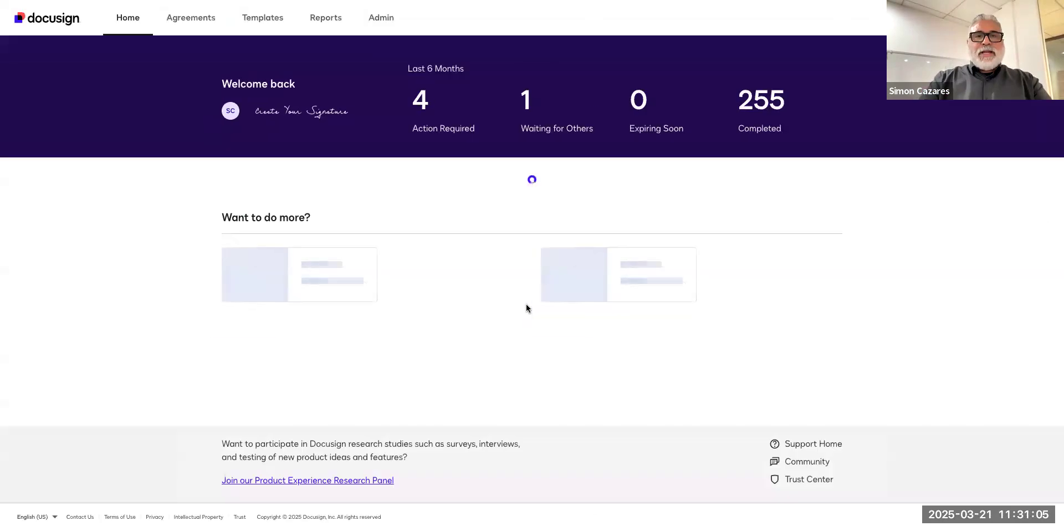
scroll(408, 266, down, 2)
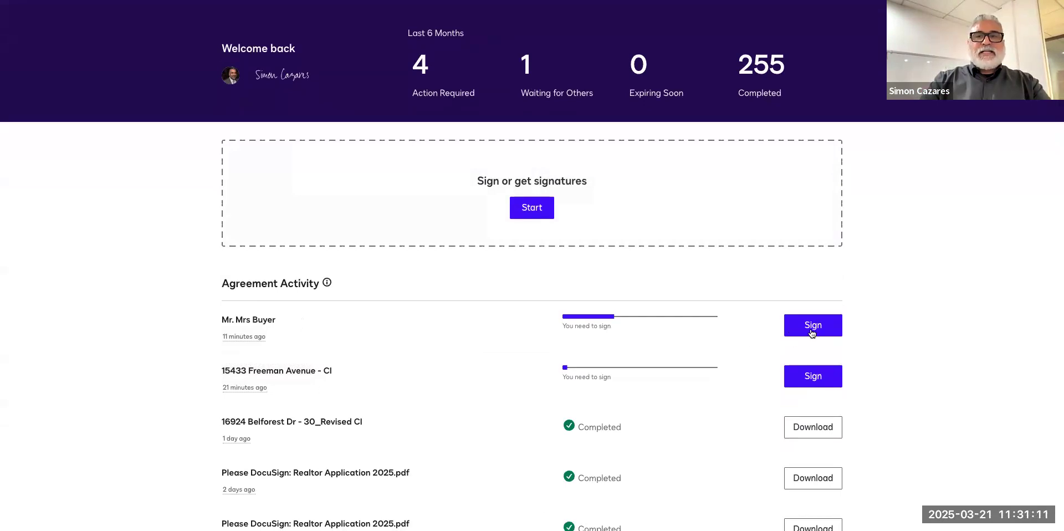
click(812, 330)
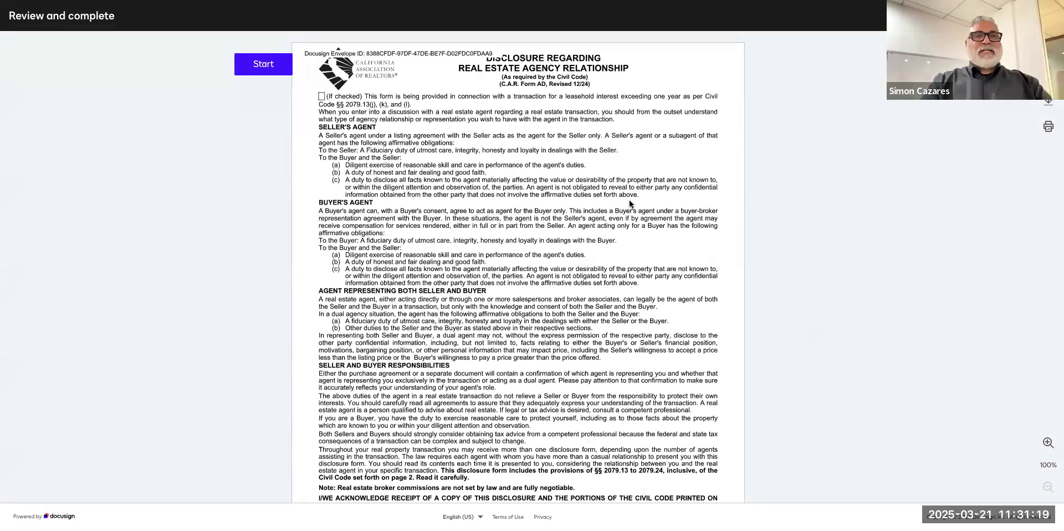
click(250, 62)
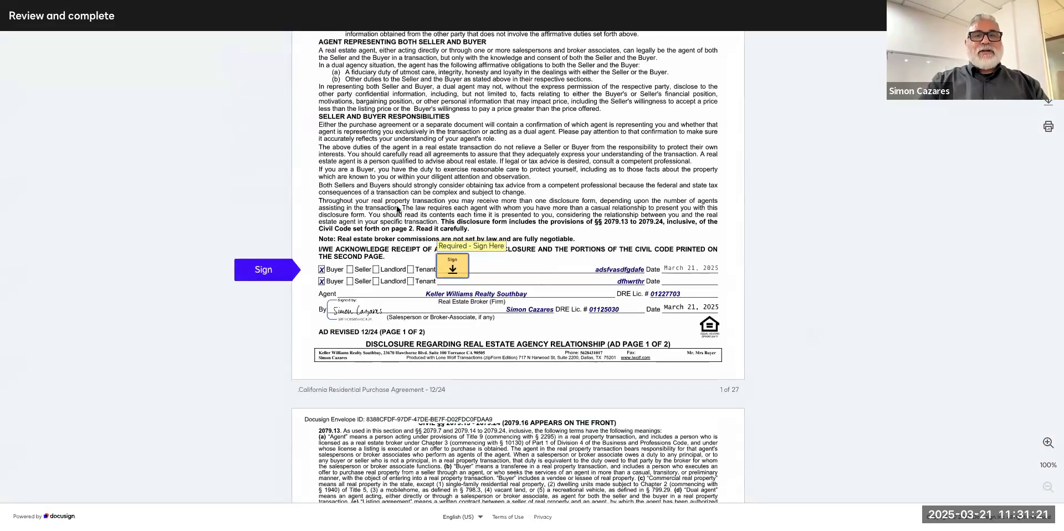
click(452, 266)
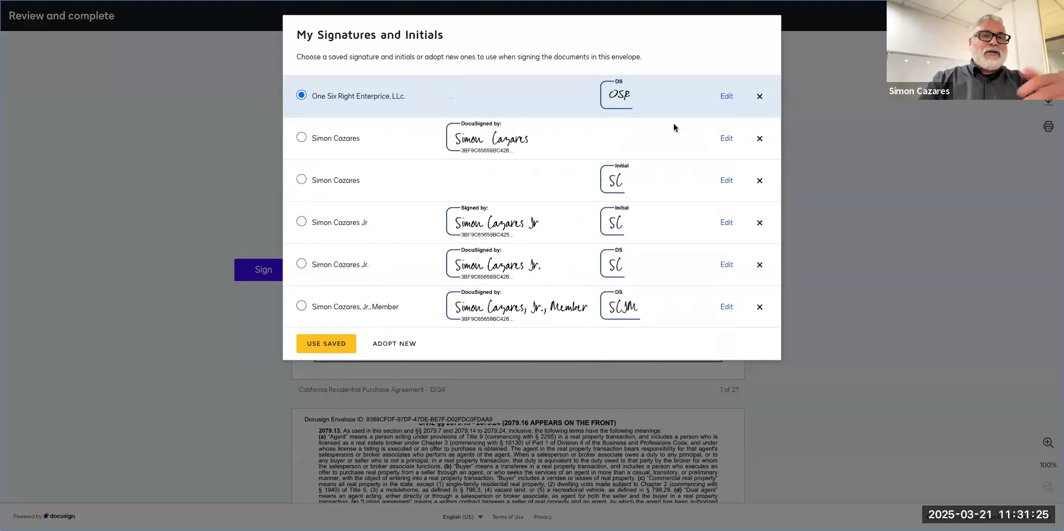
click(384, 345)
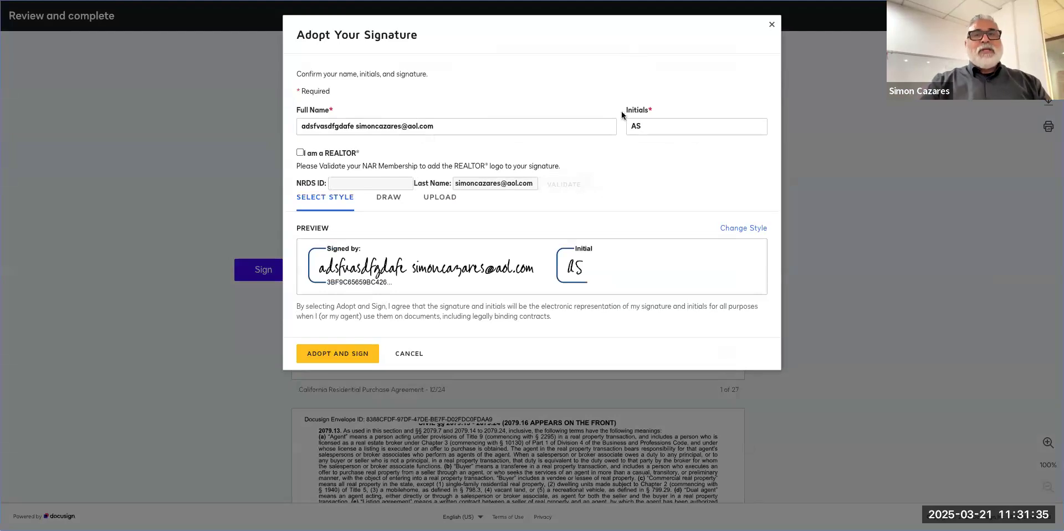
click(666, 125)
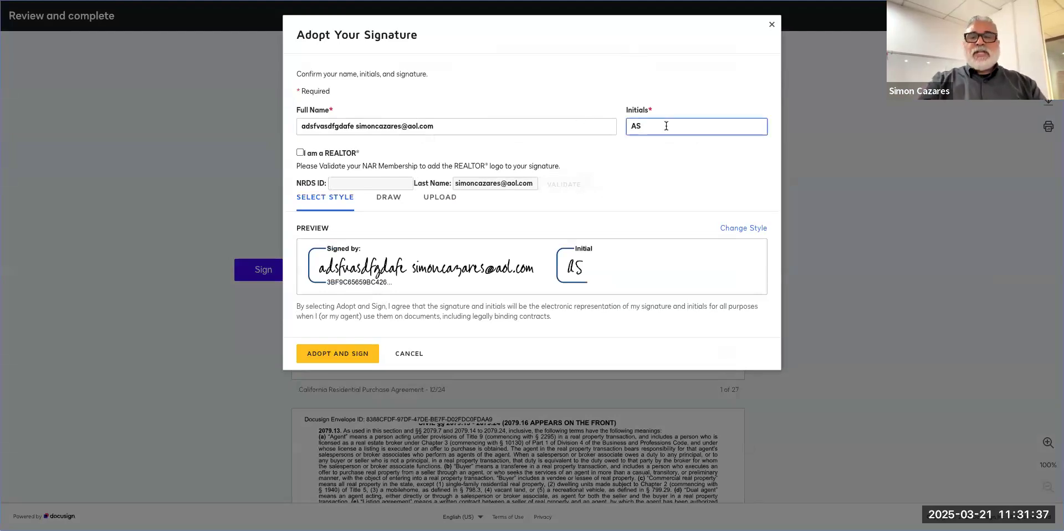
key(BackSpace)
key(BackSpace)
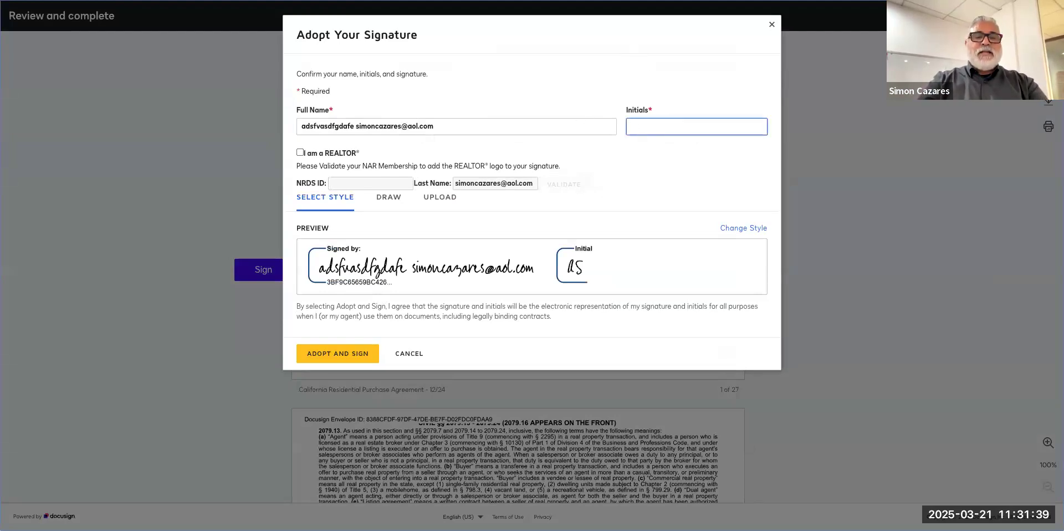
text(as)
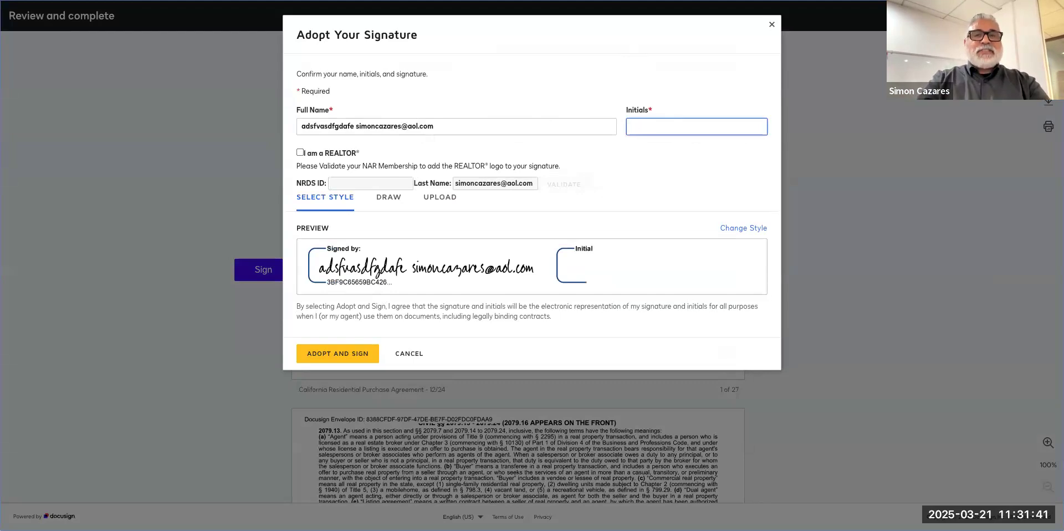
text(SA)
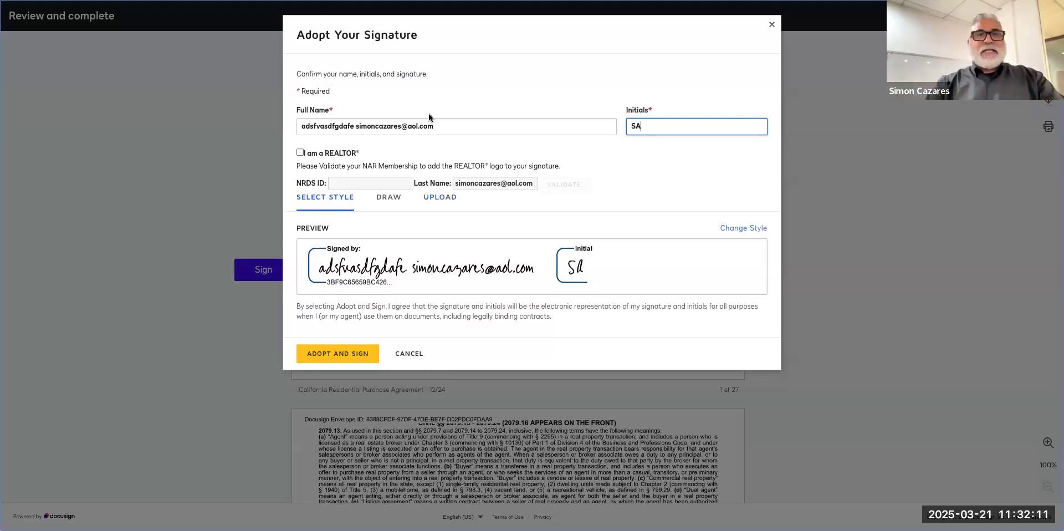
Abandon the signature dialog and open the California Residential Purchase Agreement from the transaction's Documents.
click(408, 354)
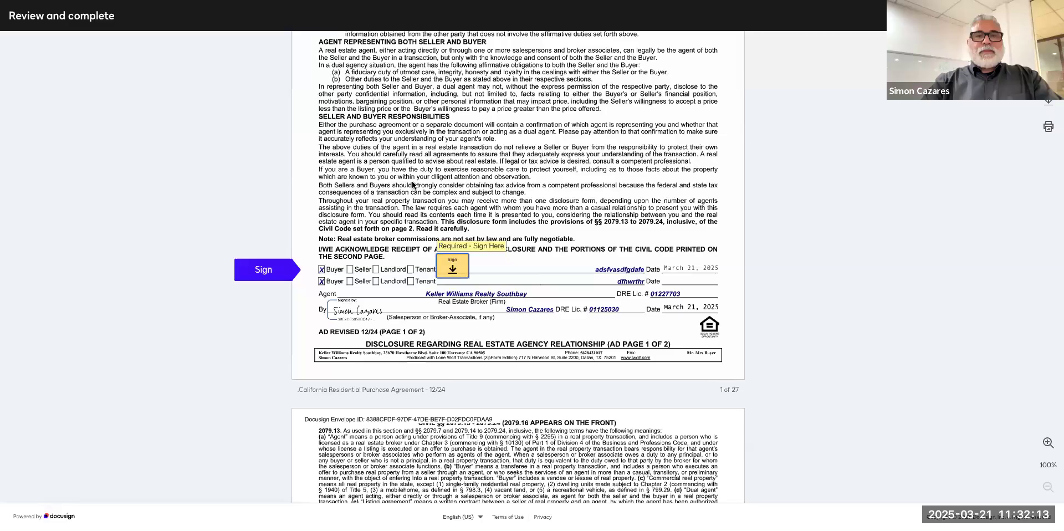
key(ctrl+shift+Tab)
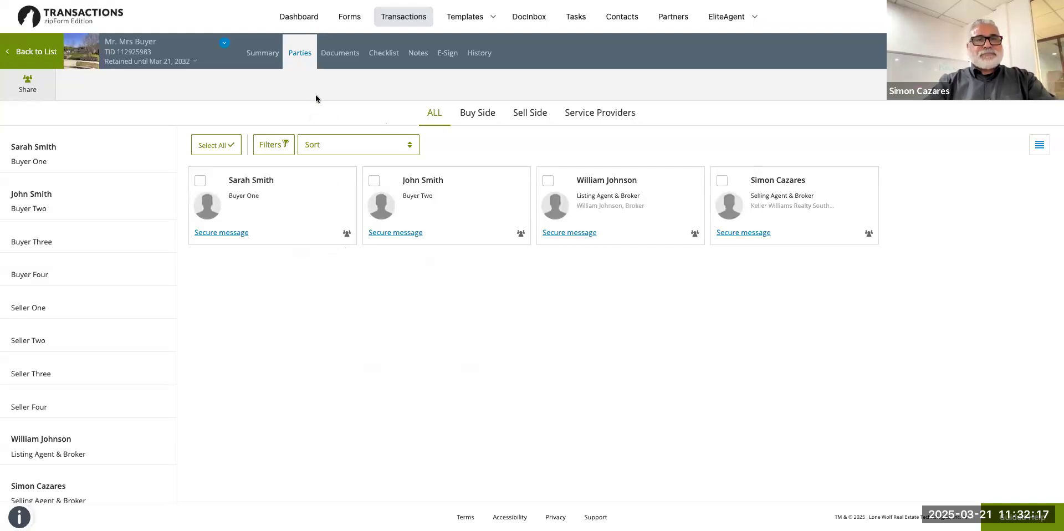
click(333, 53)
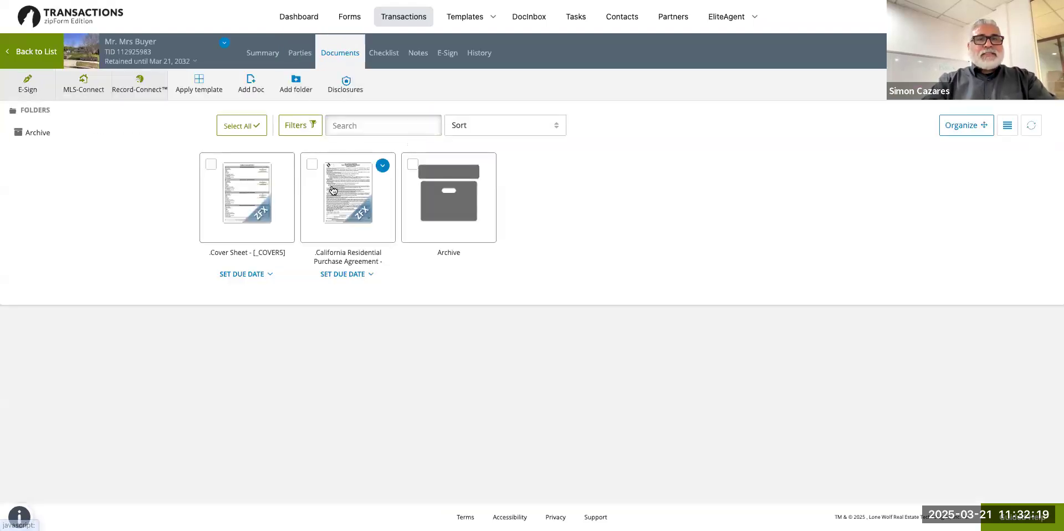
click(339, 194)
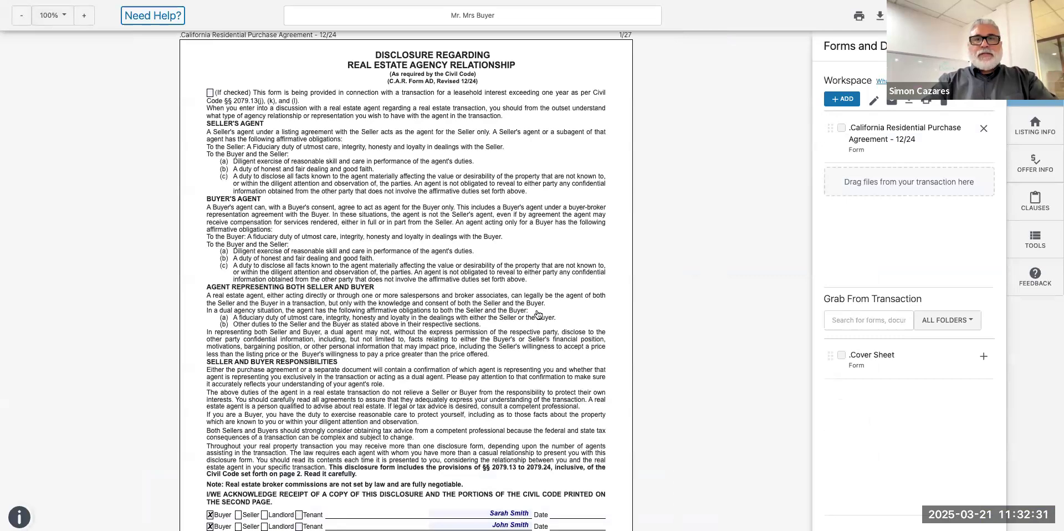
scroll(240, 208, down, 15)
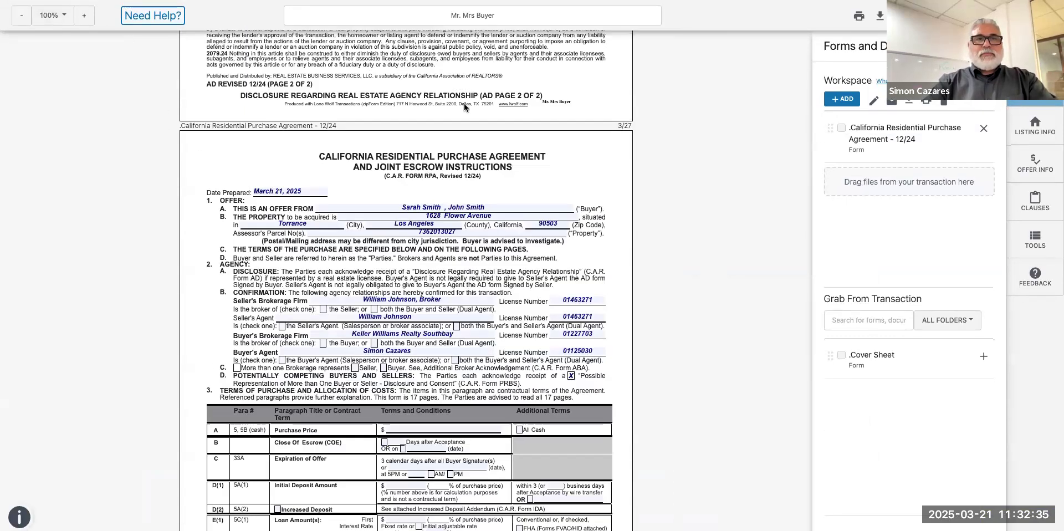
click(1034, 87)
scroll(951, 117, up, 1)
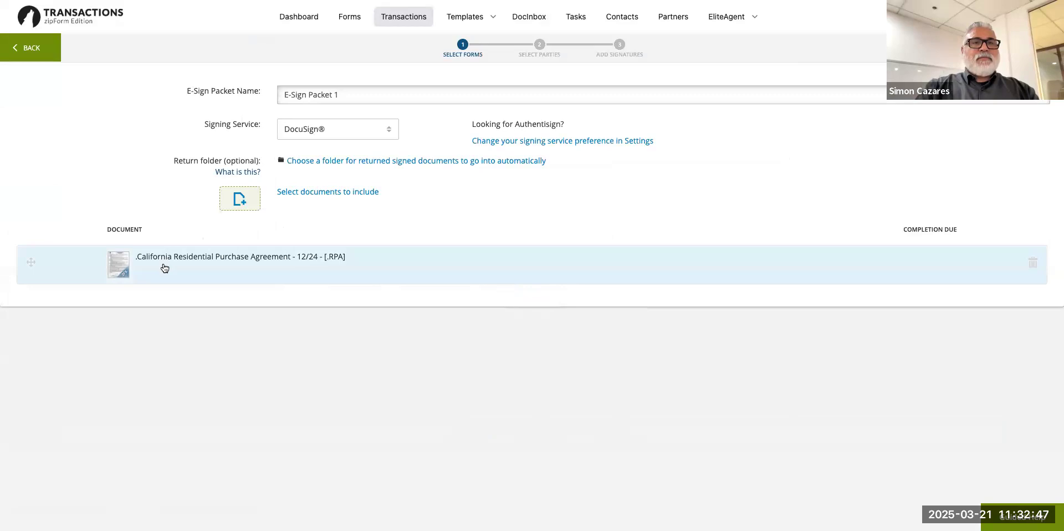
Advance the e-sign packet from Select Forms to the Select Parties step.
click(1034, 48)
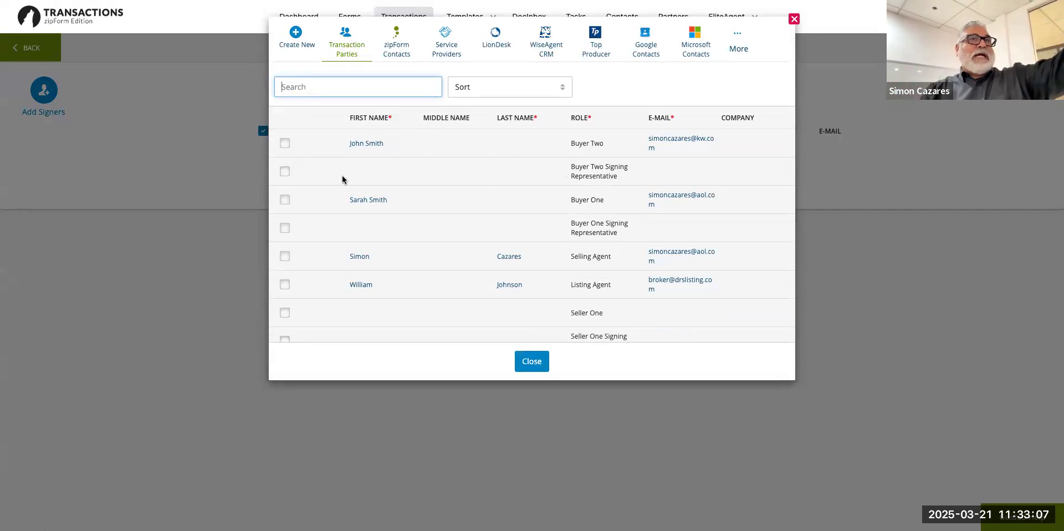
Enter Buyer Two's name in the middle-name field and return to Select Parties.
click(286, 147)
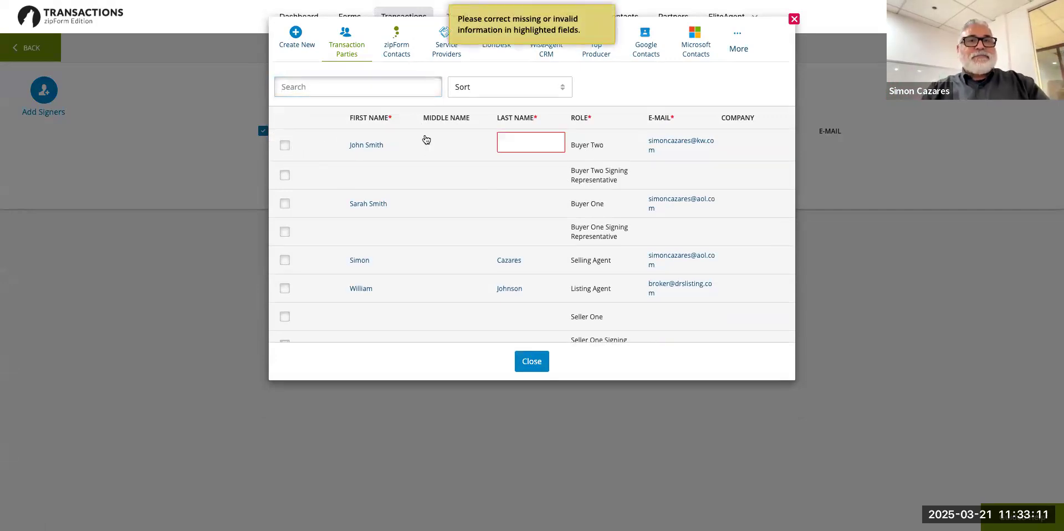
click(385, 144)
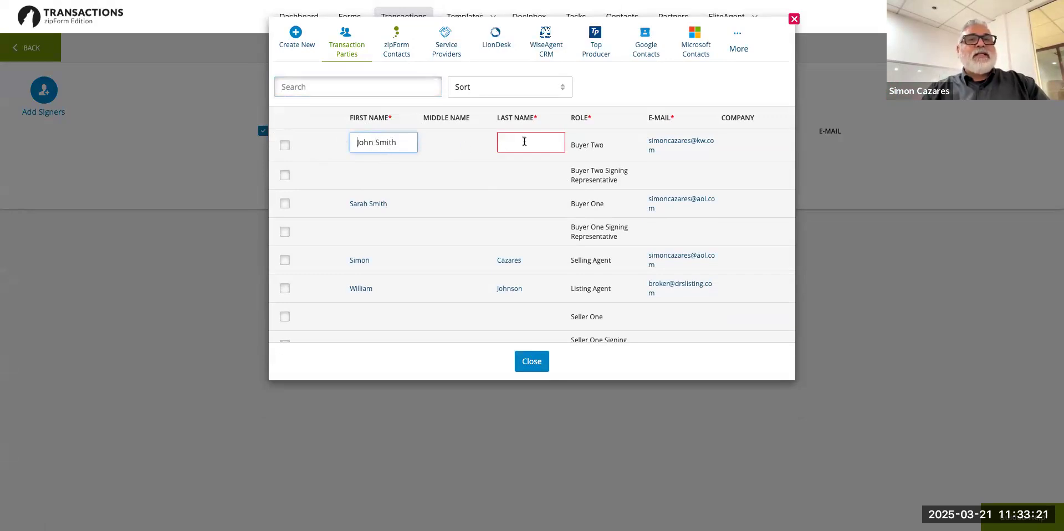
click(444, 139)
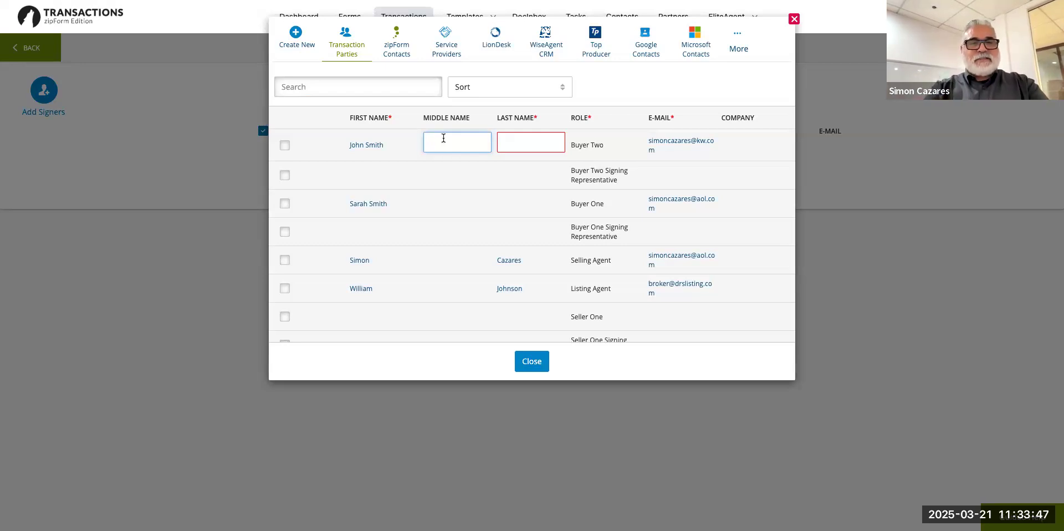
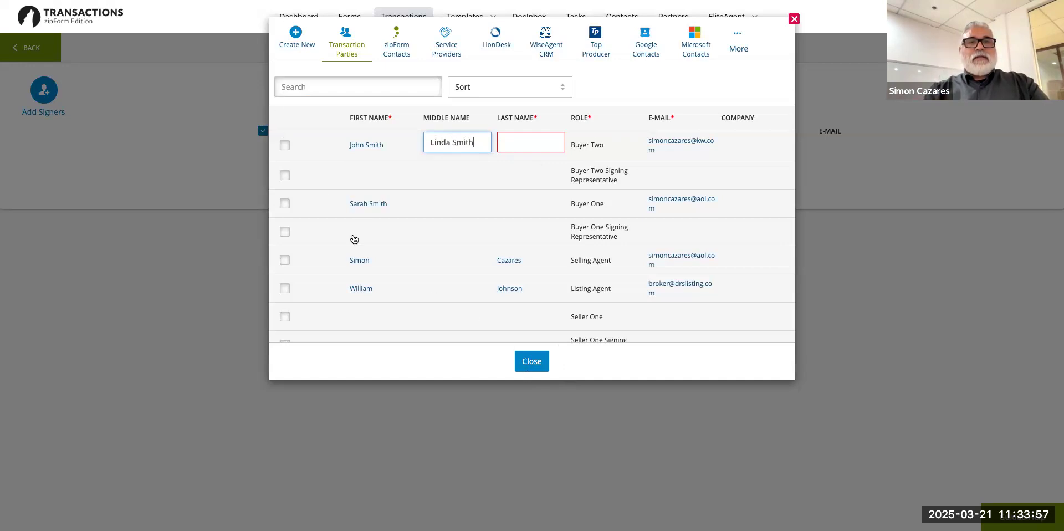
click(529, 367)
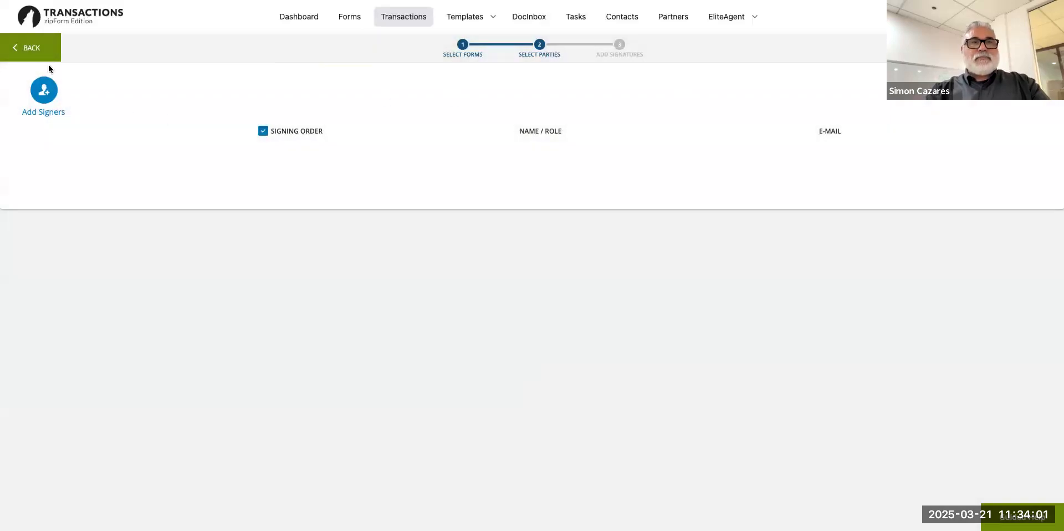
click(33, 54)
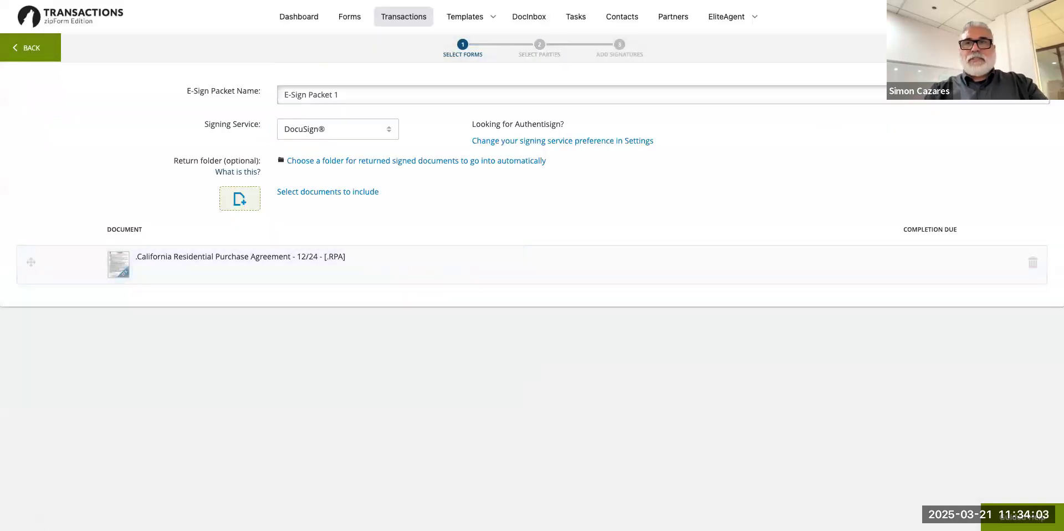
click(1033, 48)
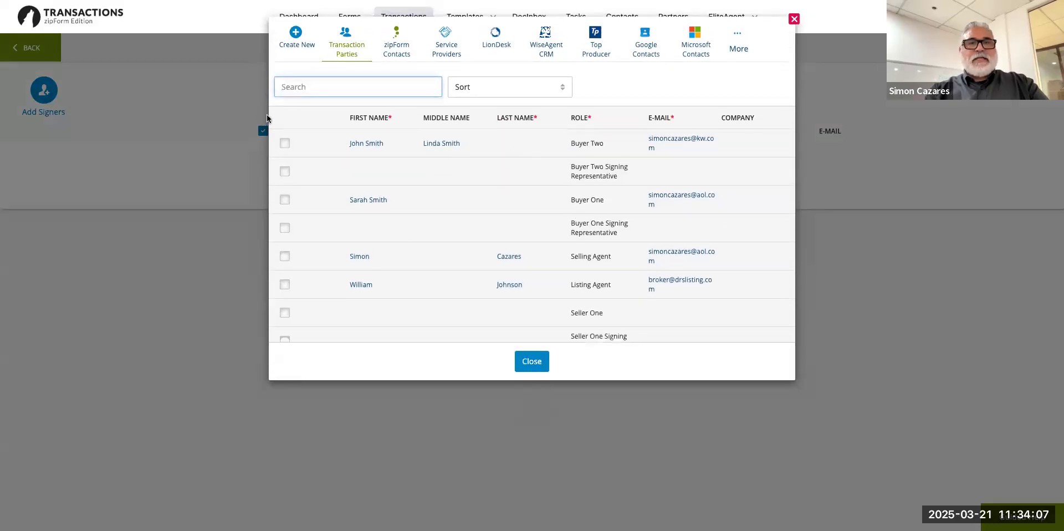
Fill Buyer Two's missing last name, clear the duplicate middle name, and add Buyer Two as signer.
click(285, 145)
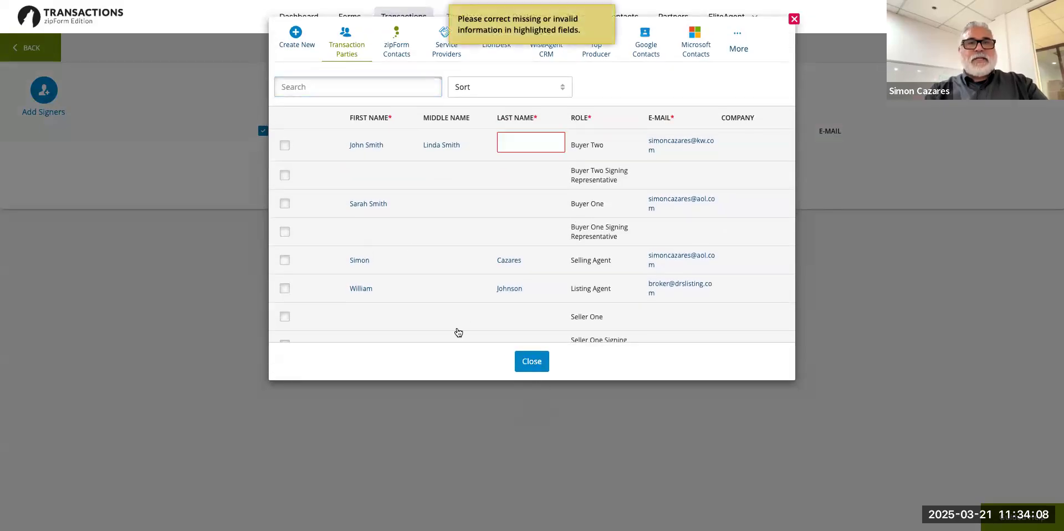
click(517, 142)
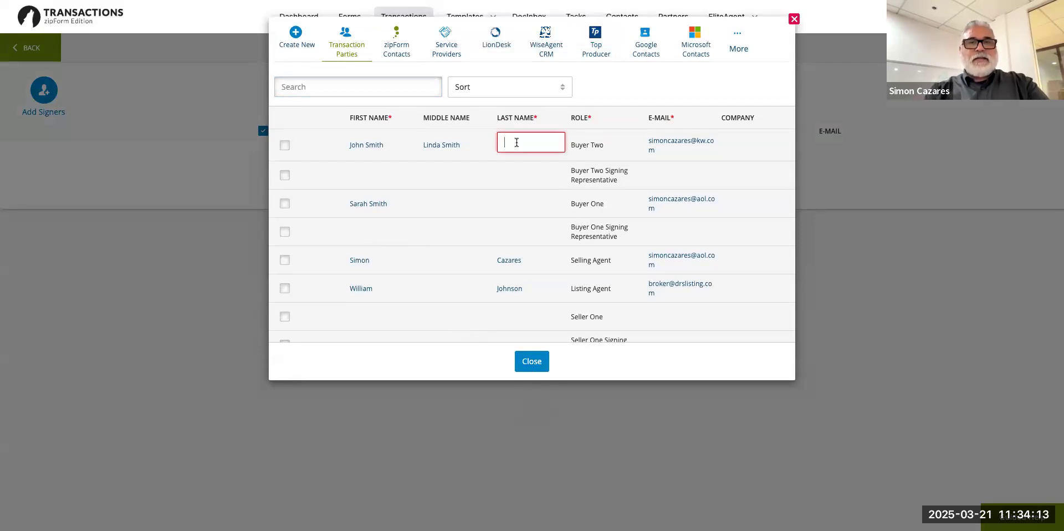
text(Smith)
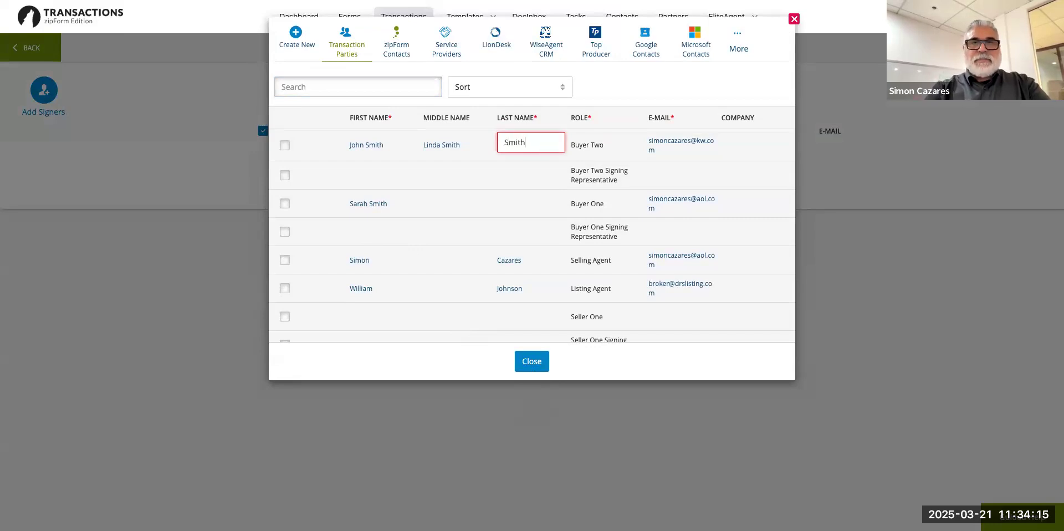
click(462, 144)
key(BackSpace)
key(BackSpace)
key(BackSpace)
key(BackSpace)
key(BackSpace)
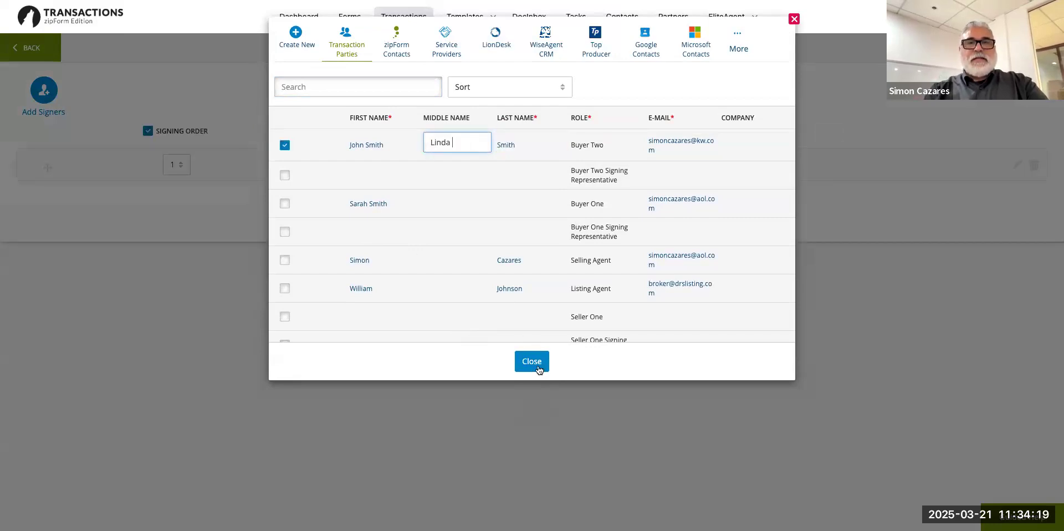
click(538, 368)
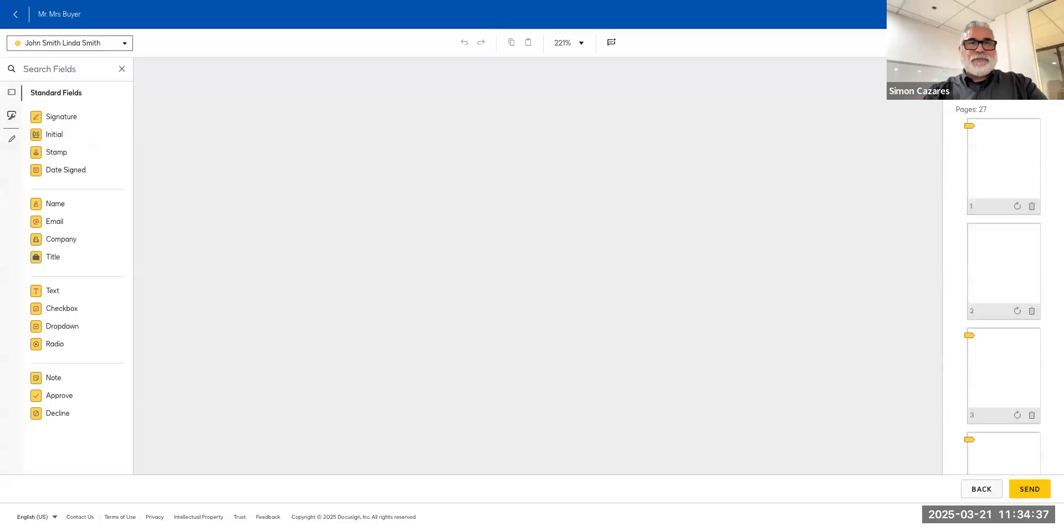
Select the Sign field on the disclosure's buyer signature line, then switch to Review and complete.
scroll(838, 265, down, 15)
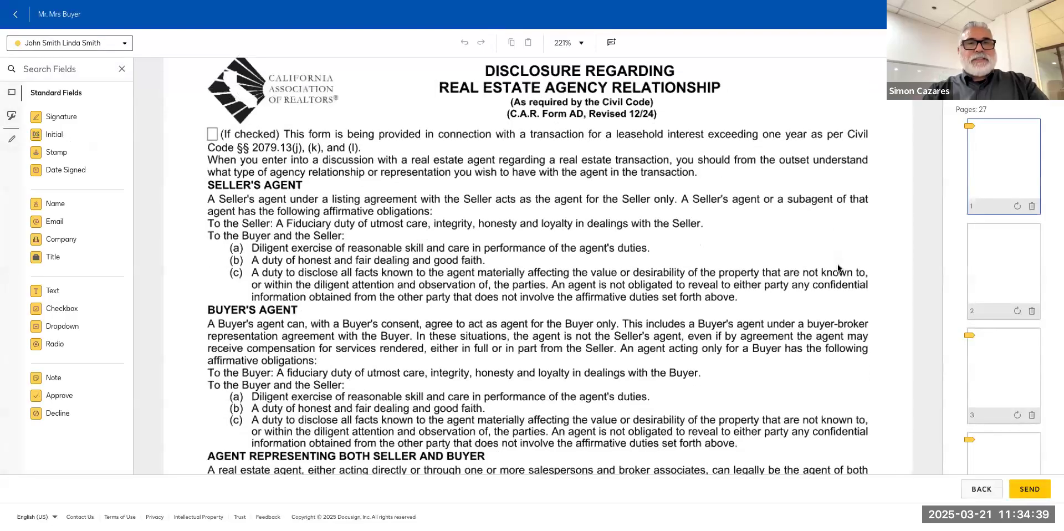
scroll(797, 251, down, 3)
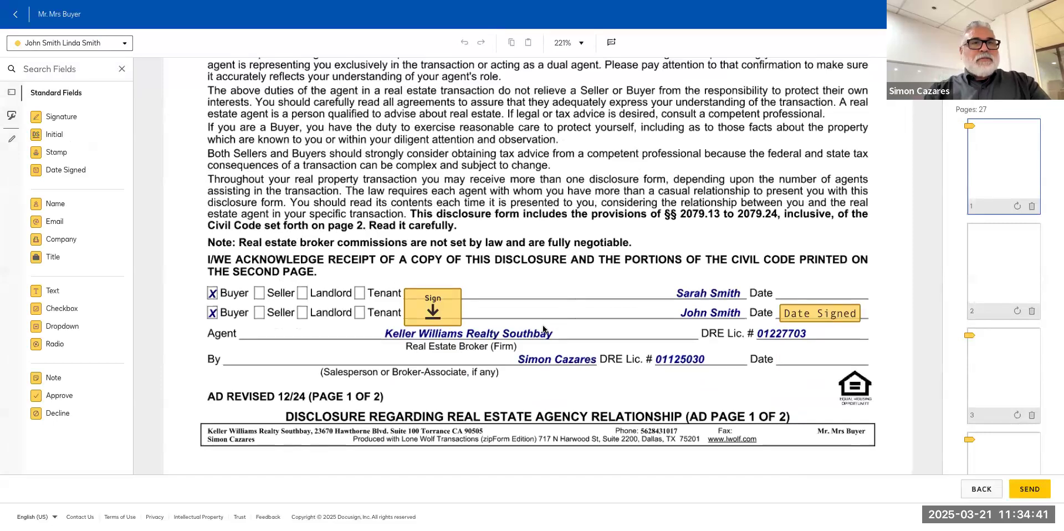
click(76, 48)
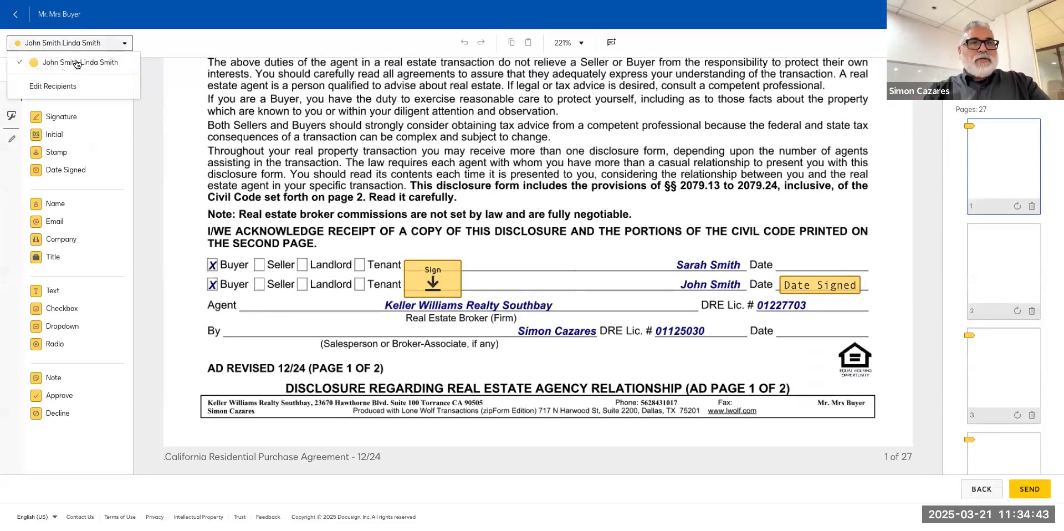
click(77, 61)
click(419, 273)
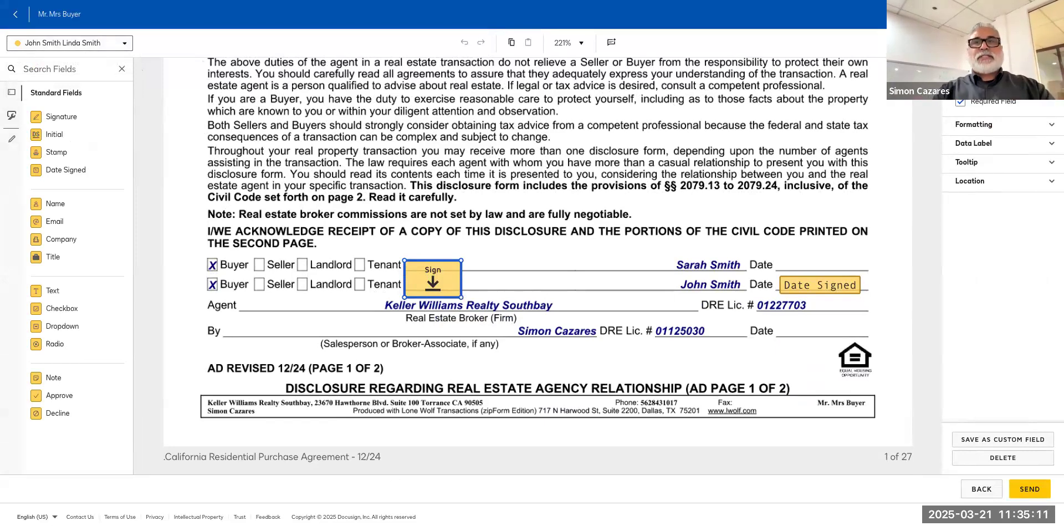
key(ctrl+Tab)
scroll(553, 157, up, 5)
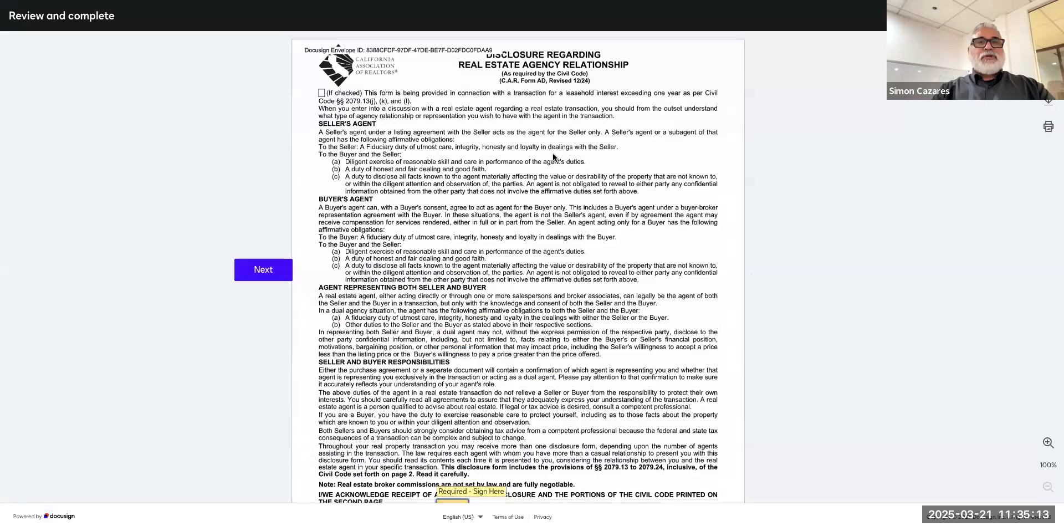
Adopt a saved signature and sign the first required buyer signature field.
click(285, 276)
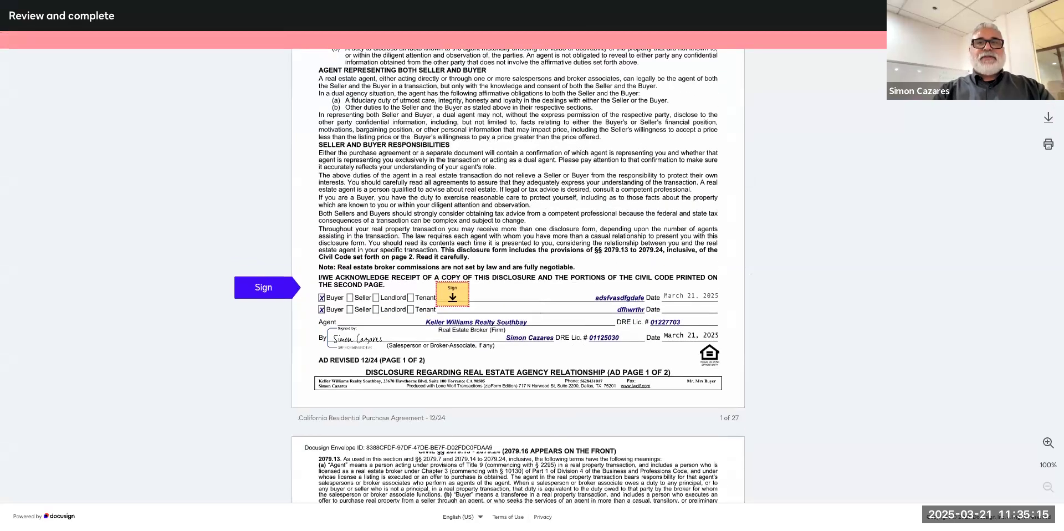
click(441, 286)
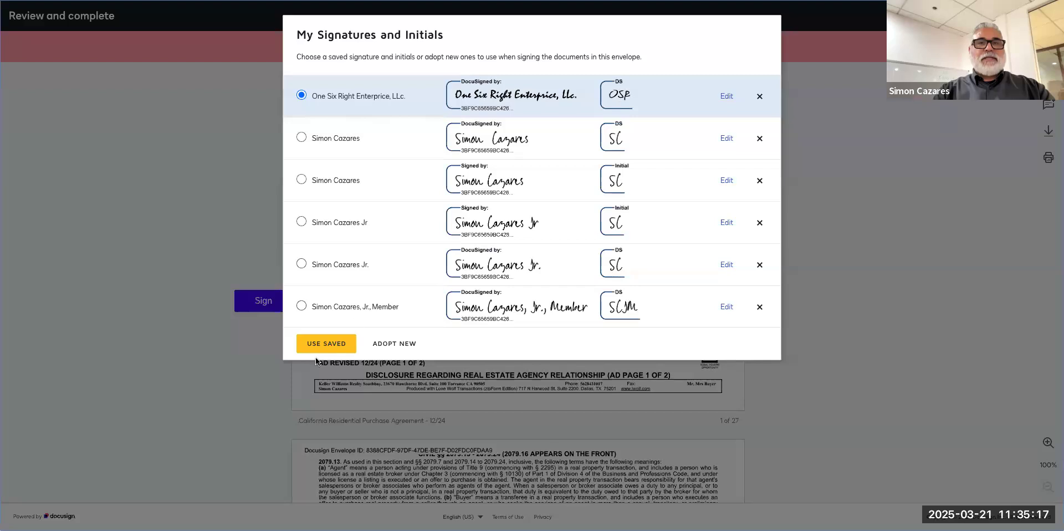
click(304, 142)
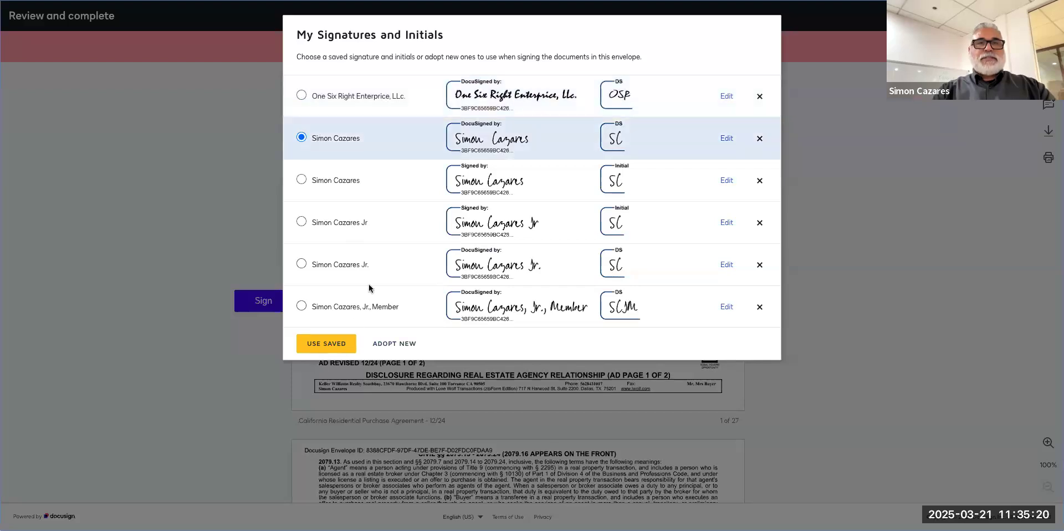
click(391, 342)
click(364, 355)
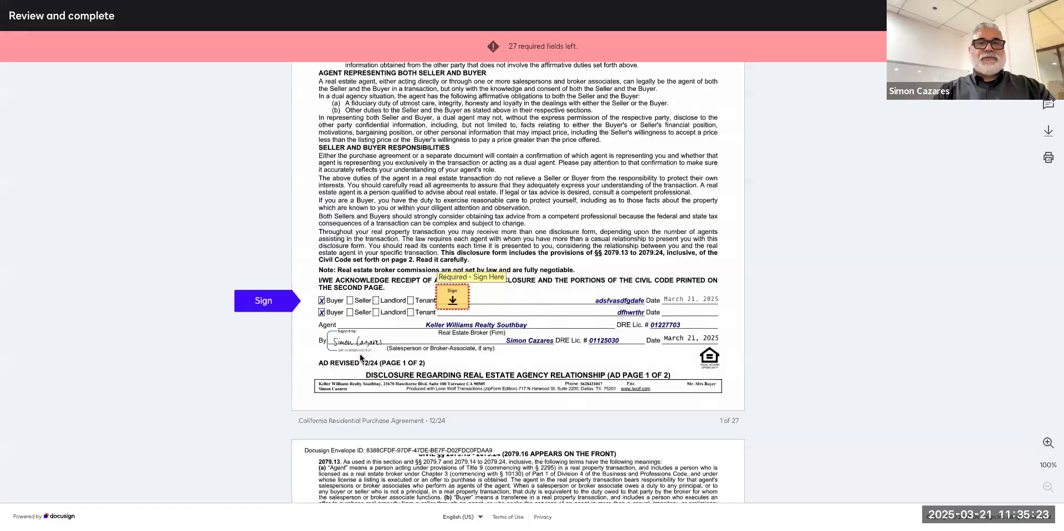
Initial pages 1 through 14, including the Liquidated Damages and Arbitration of Disputes clauses.
click(520, 280)
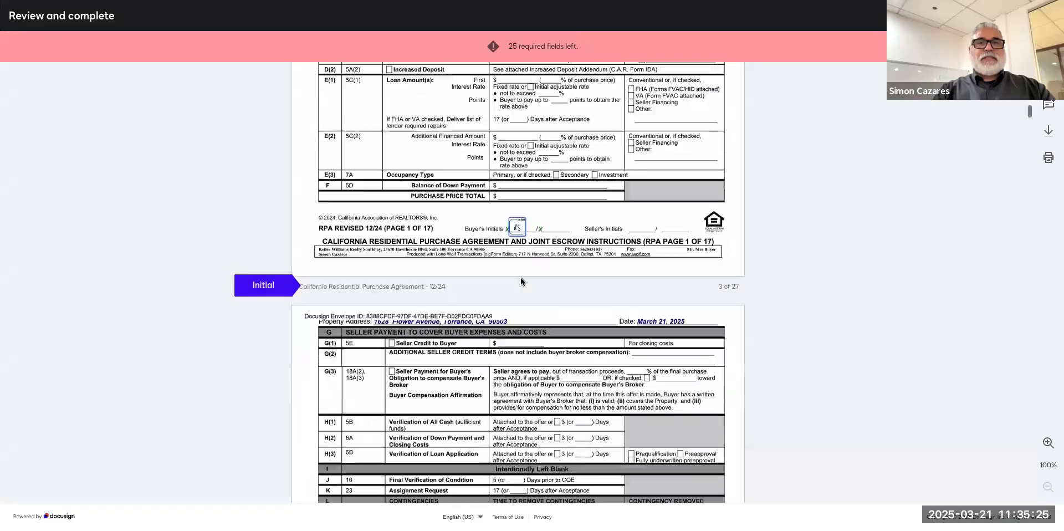
click(521, 283)
click(521, 283)
click(521, 283)
click(520, 283)
click(520, 282)
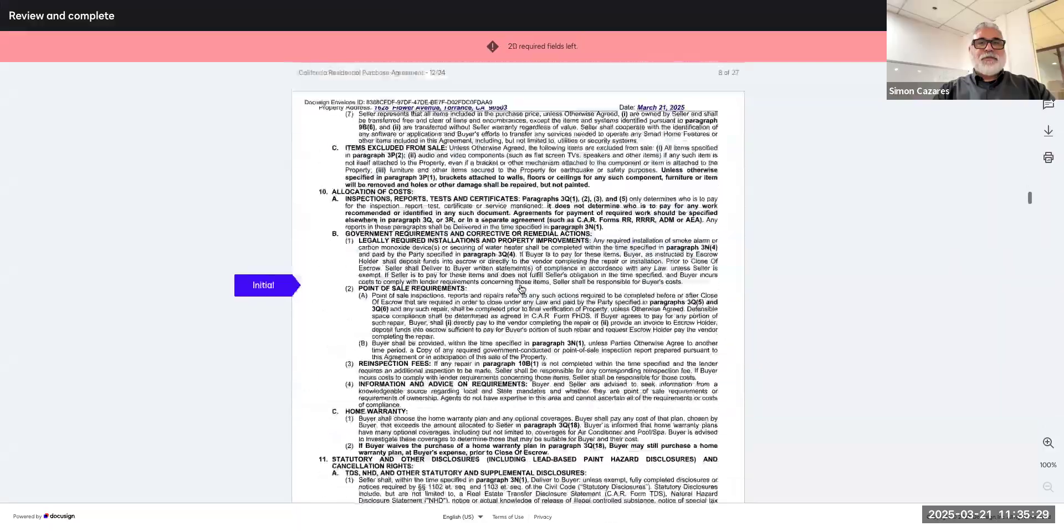
click(520, 283)
click(519, 283)
click(520, 283)
click(519, 283)
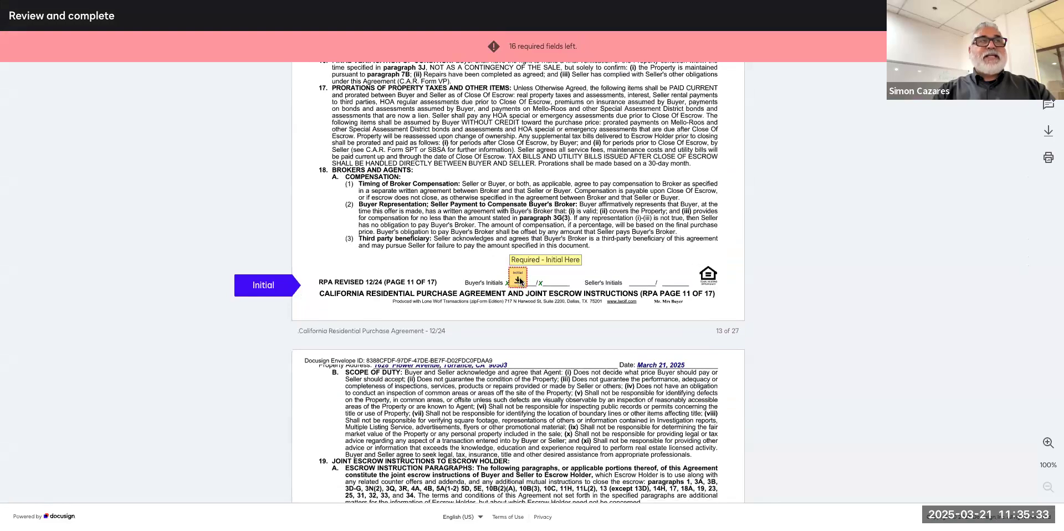
click(519, 282)
click(519, 282)
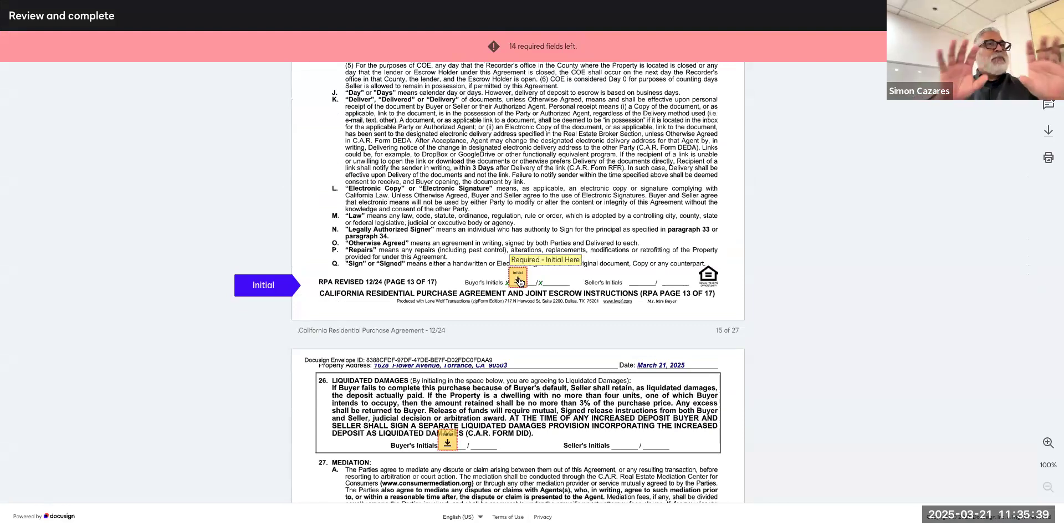
click(519, 283)
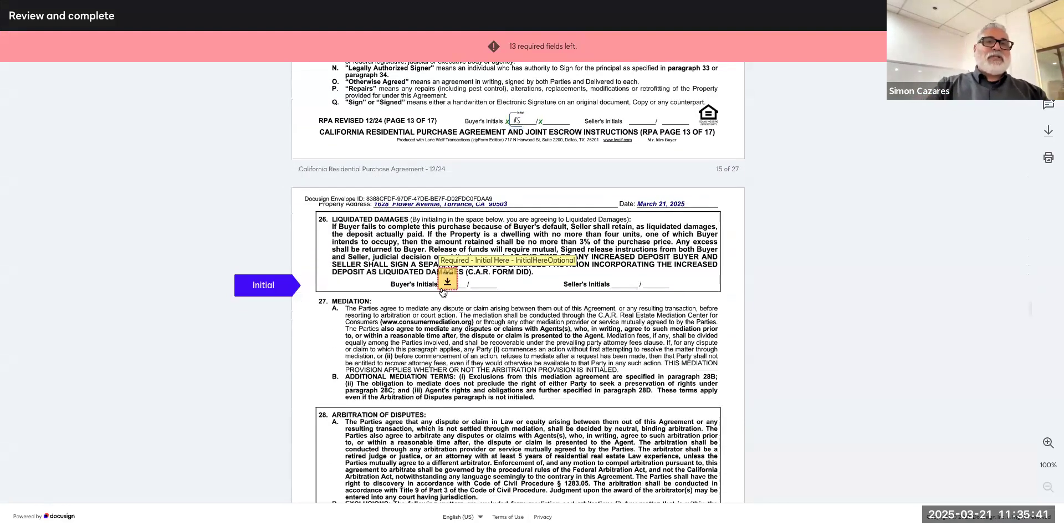
click(442, 283)
click(443, 283)
click(517, 282)
Complete the remaining buyer signatures and initials on pages 15 through 27.
click(391, 287)
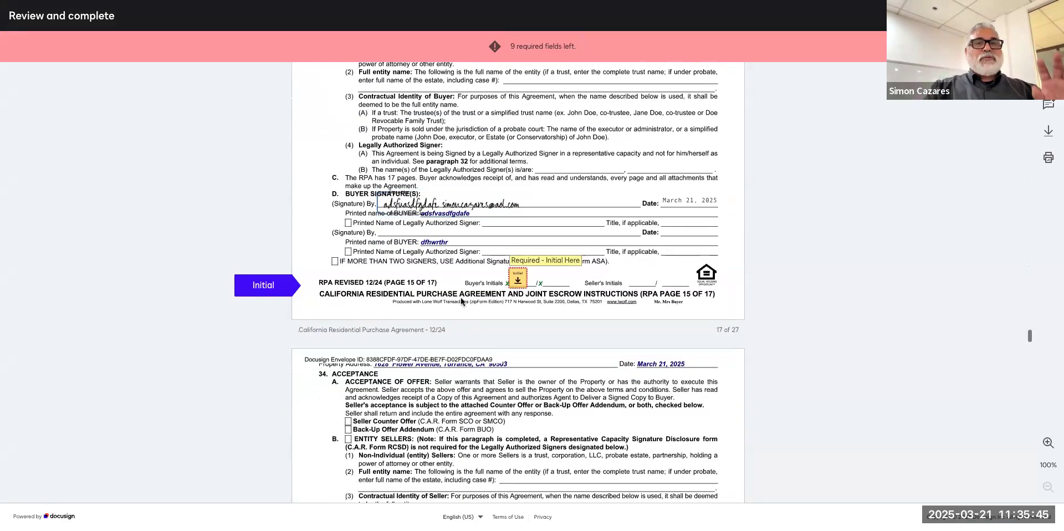
click(510, 282)
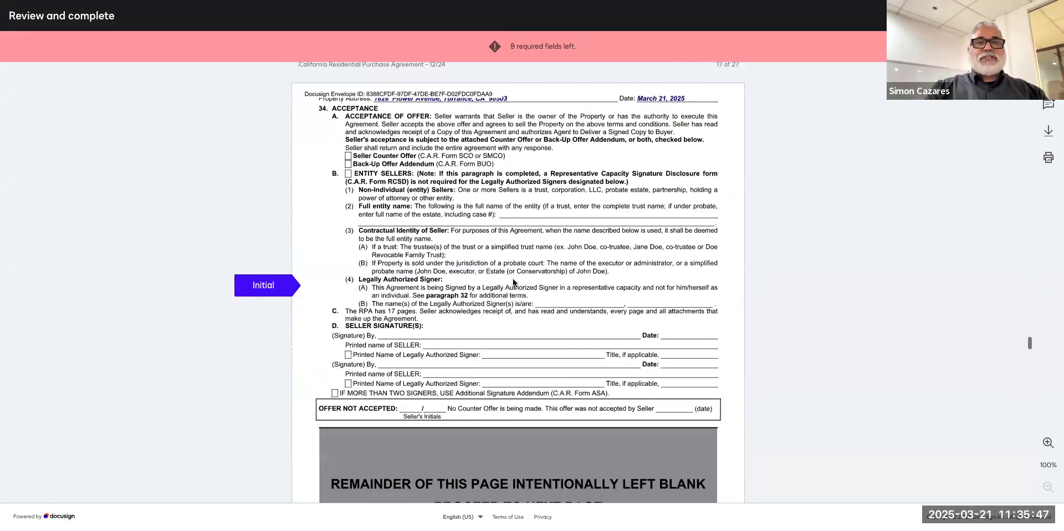
click(515, 282)
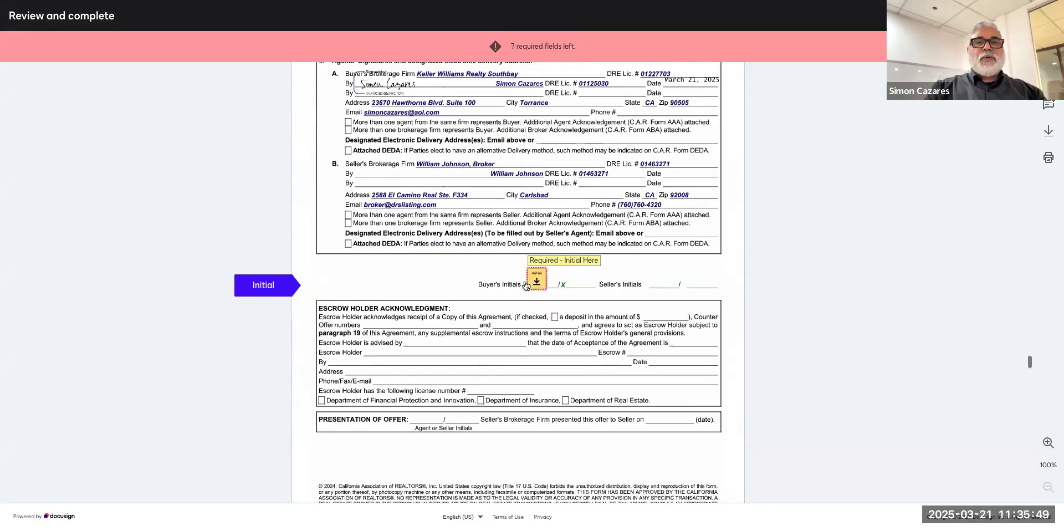
click(536, 285)
click(371, 284)
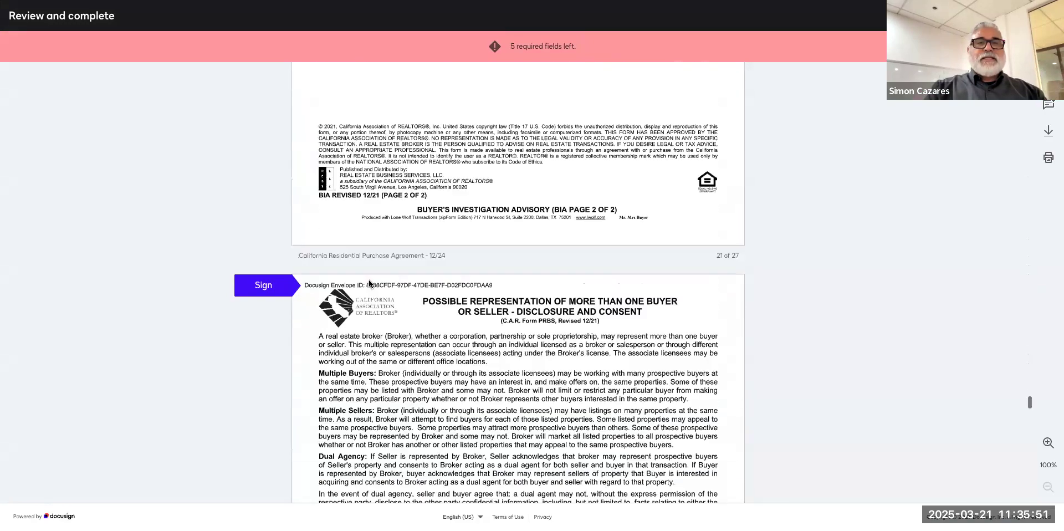
click(361, 298)
click(375, 292)
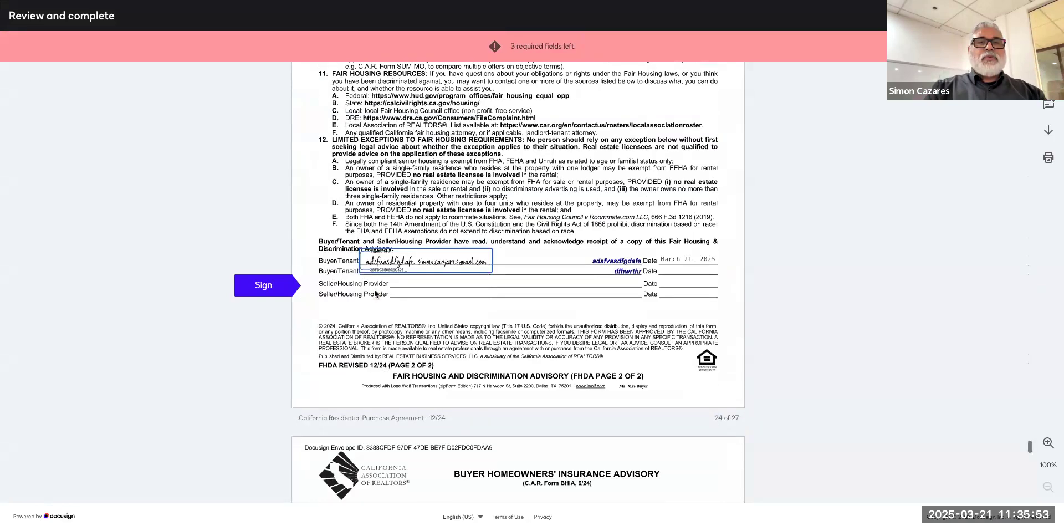
click(370, 295)
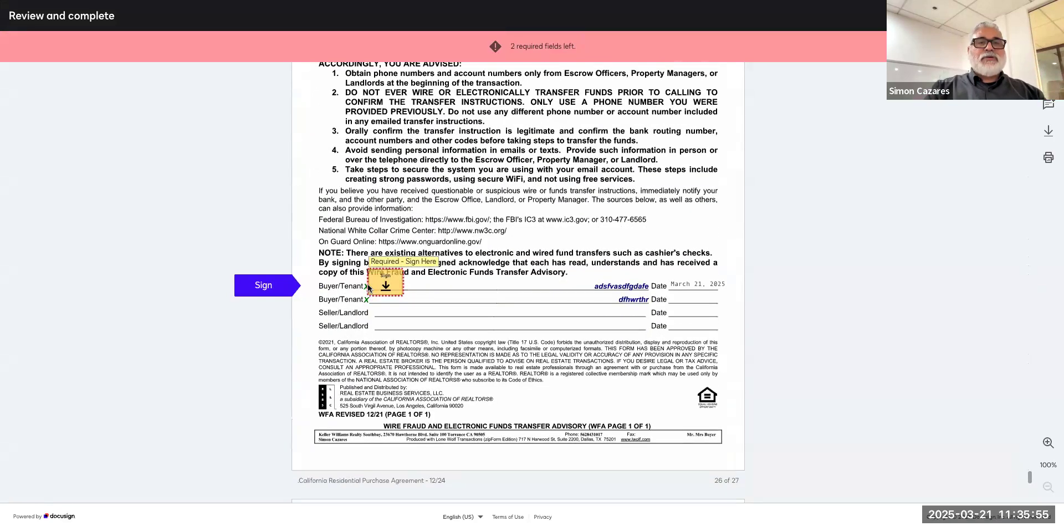
click(371, 294)
click(438, 289)
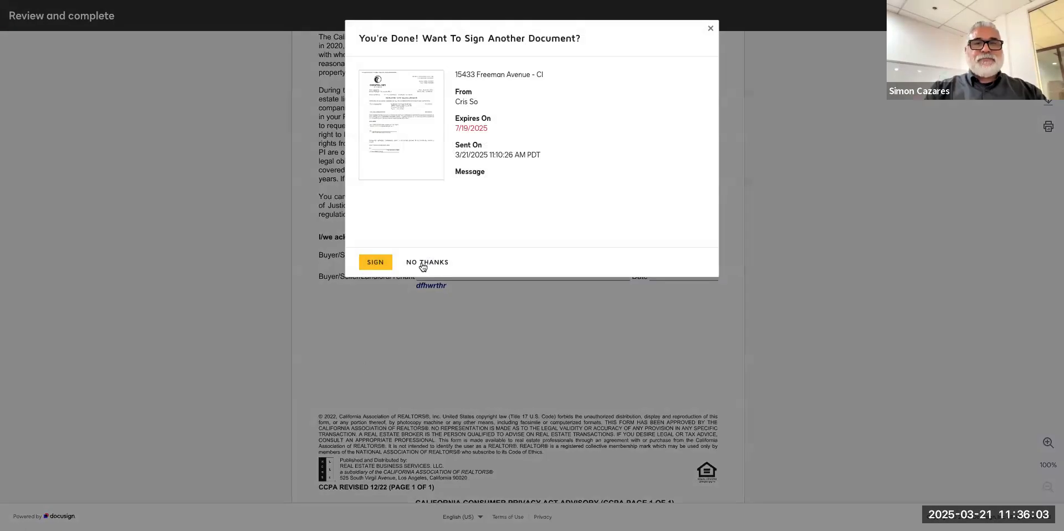
Decline signing another document and log back into DocuSign with the saved e-mail and password.
click(427, 262)
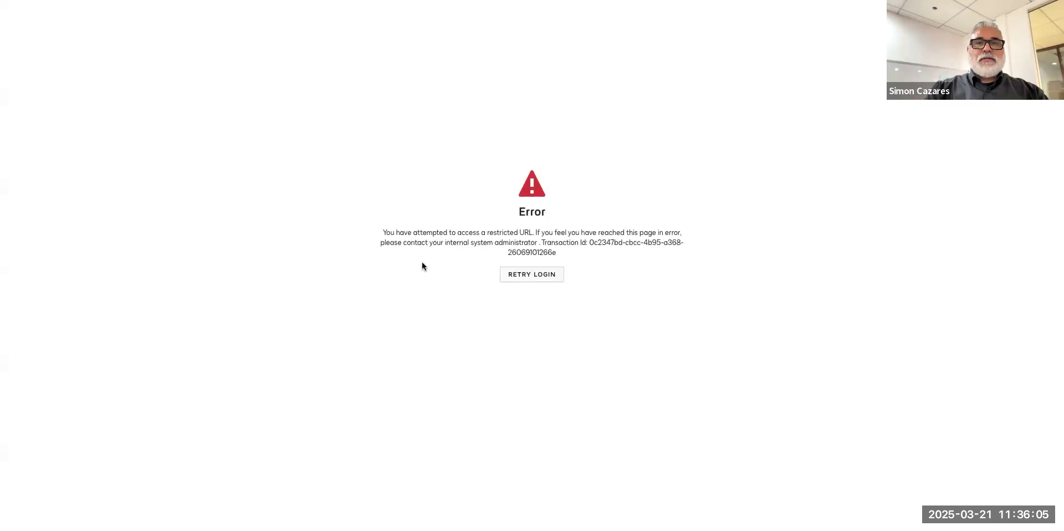
click(511, 274)
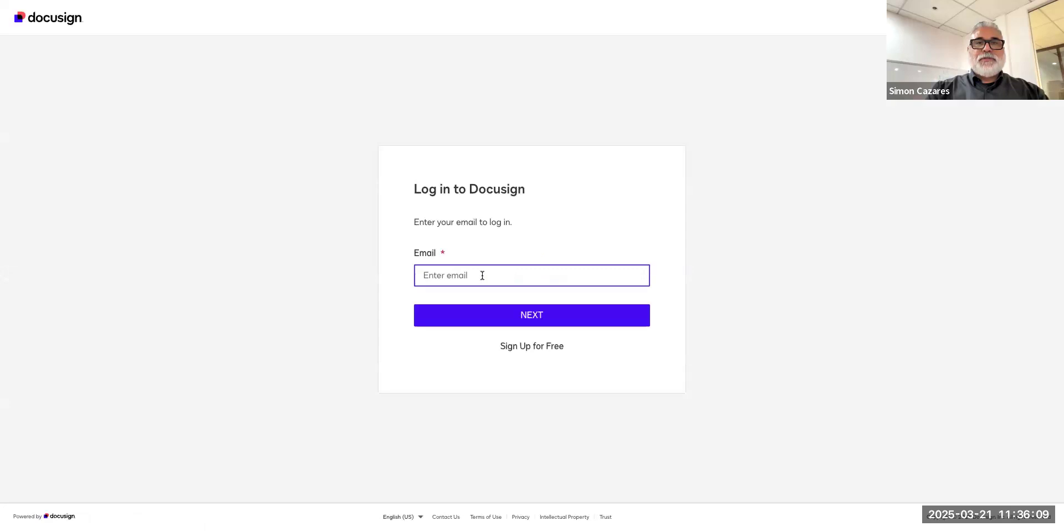
click(482, 275)
click(505, 314)
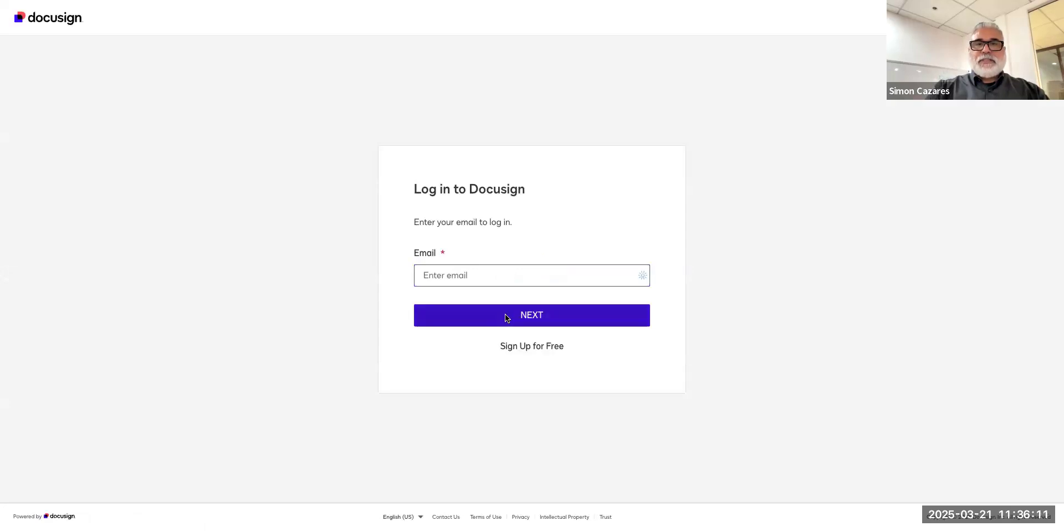
click(526, 317)
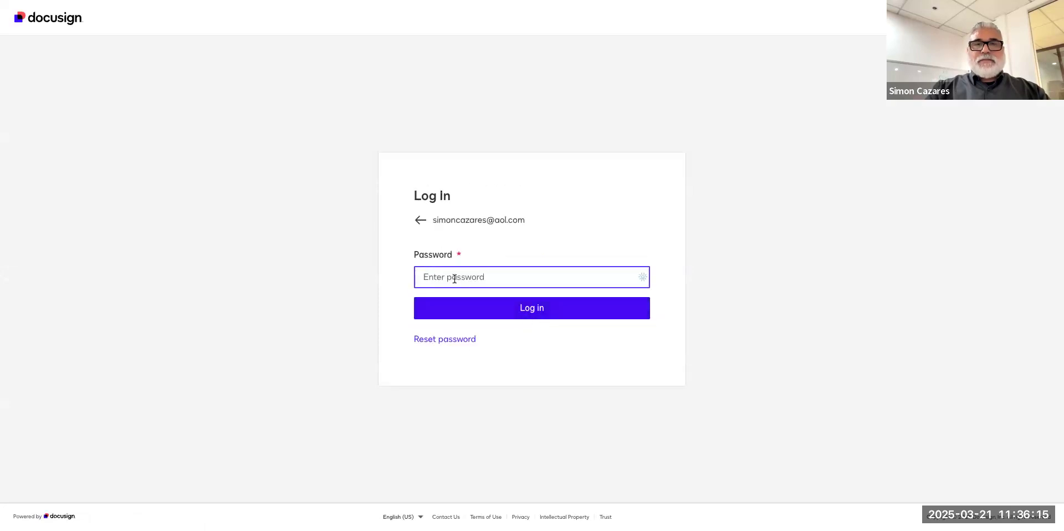
click(452, 278)
click(507, 304)
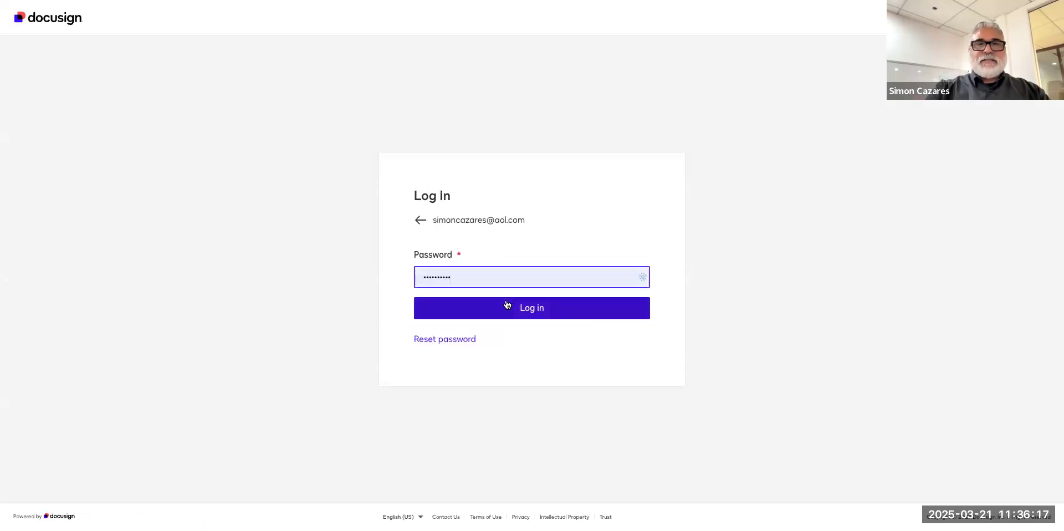
click(516, 306)
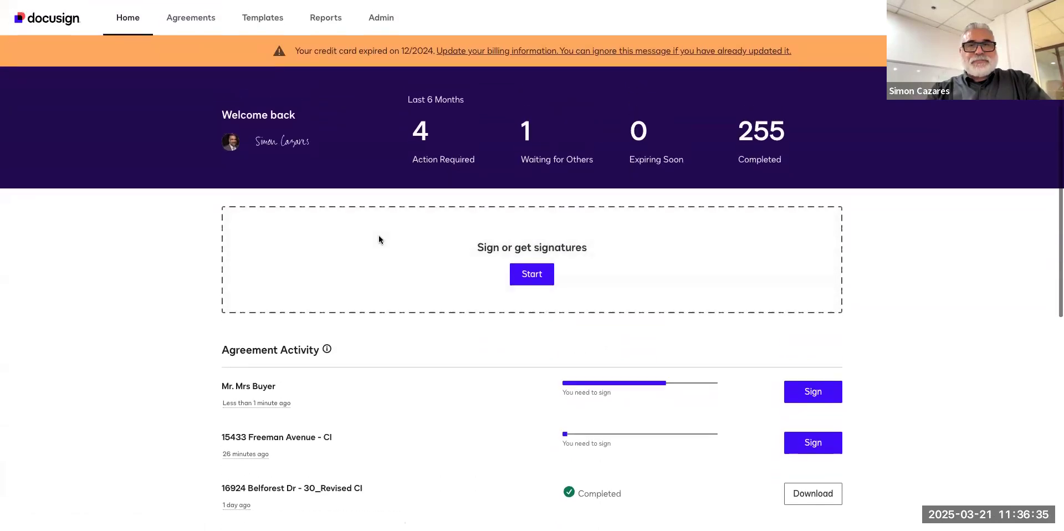
scroll(378, 237, down, 3)
scroll(379, 238, down, 2)
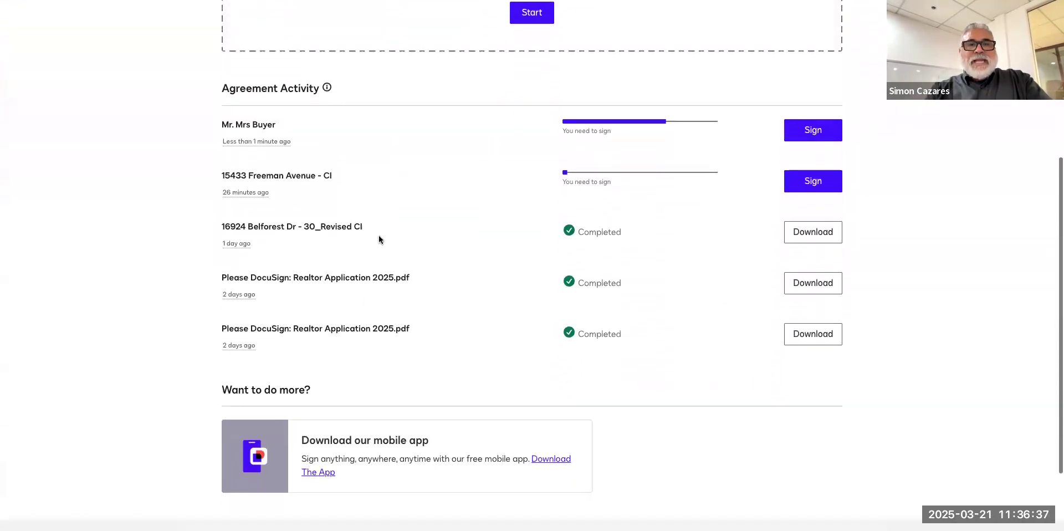
scroll(379, 238, up, 5)
click(540, 277)
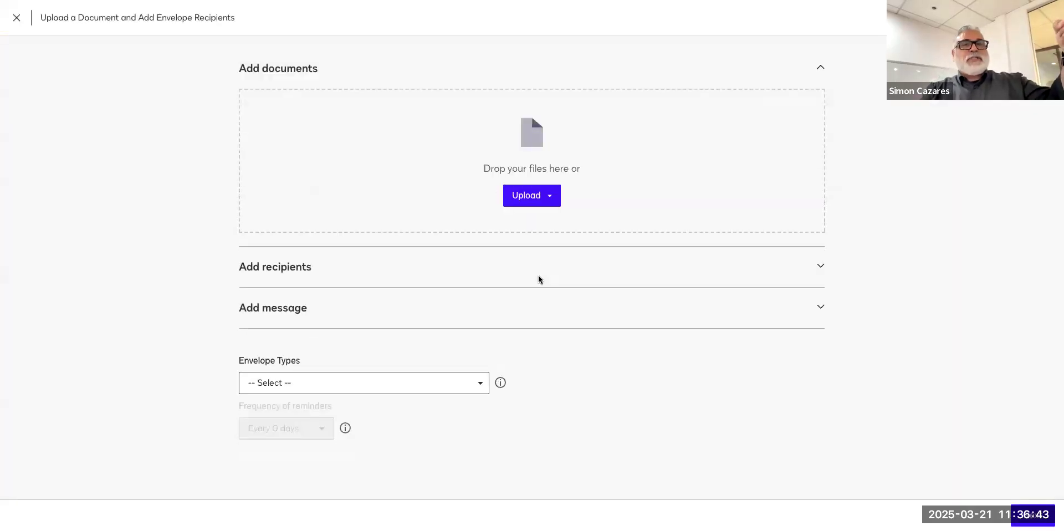
click(530, 199)
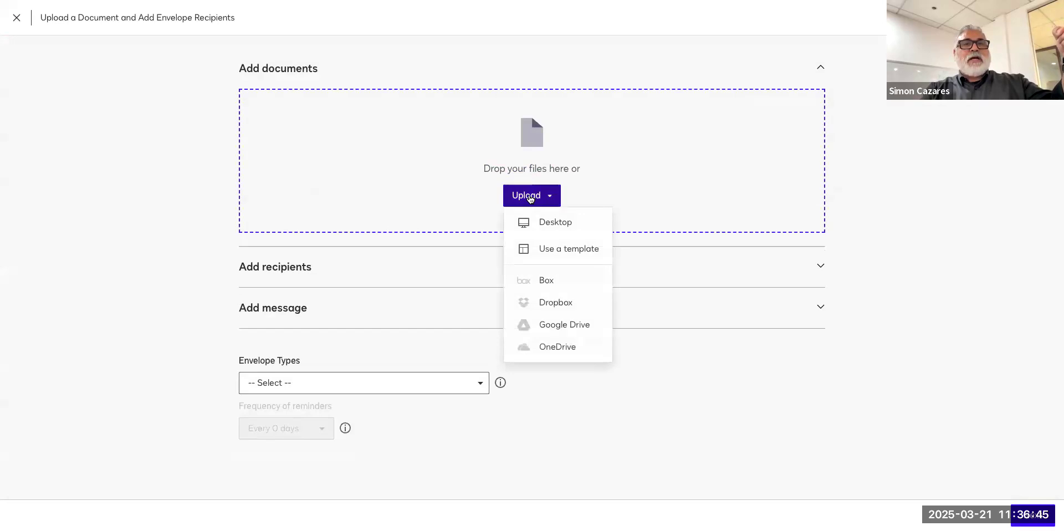
click(553, 244)
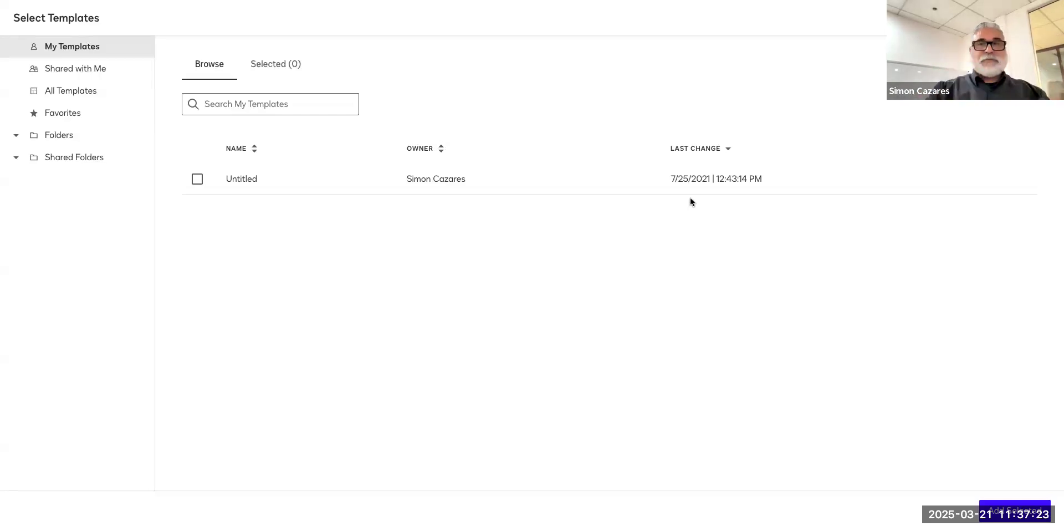
click(853, 2)
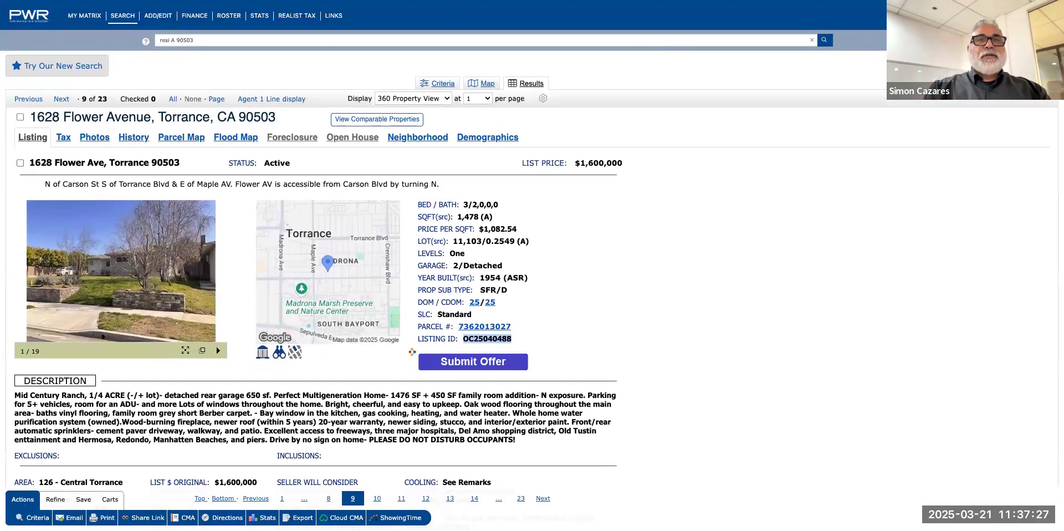
Go to the zipForm transaction and open the California Residential Purchase Agreement form.
click(776, 2)
click(325, 180)
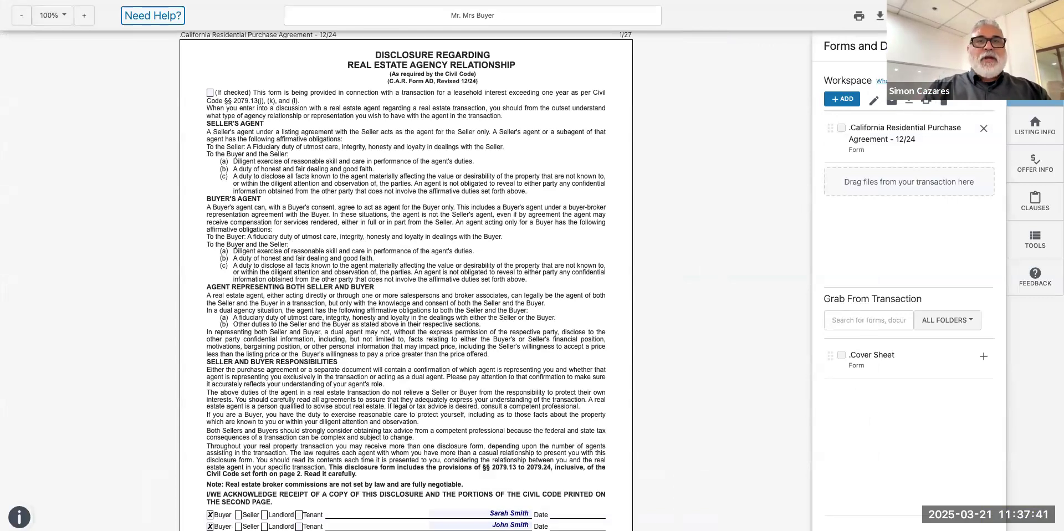
Close the Forms and Documents panel so the agency disclosure page fills the window.
click(317, 243)
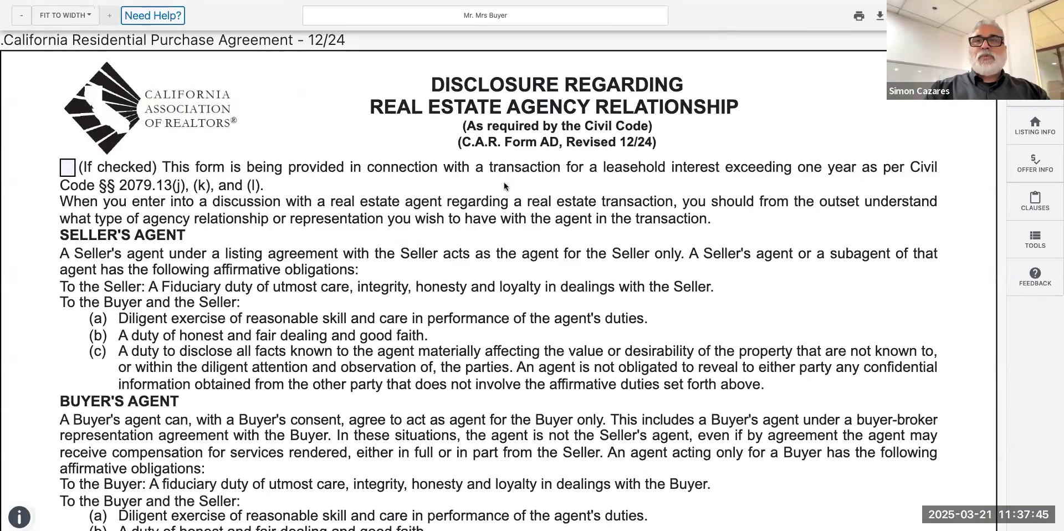
mouse_move(360, 1)
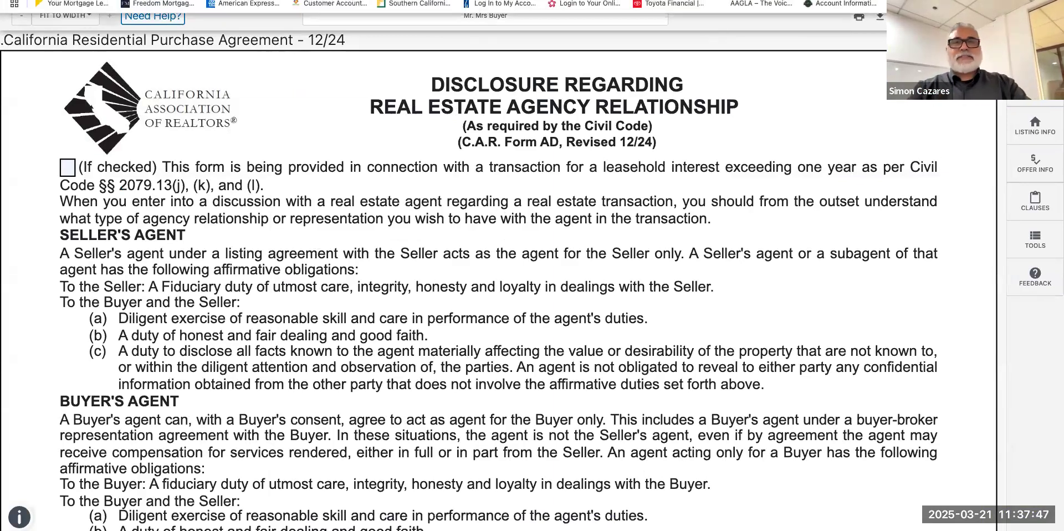